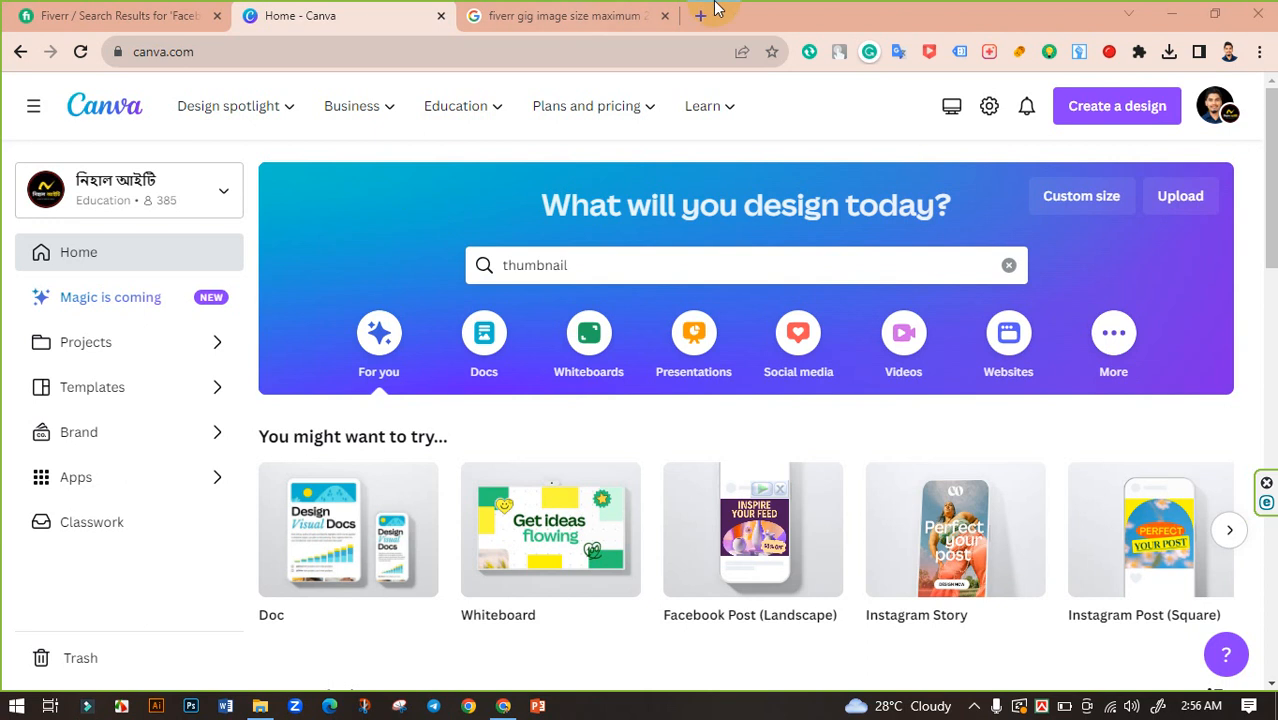
# Examine the recommended and maximum Fiverr gig image dimensions and the DPI in the Google search result.
pyautogui.click(548, 14)
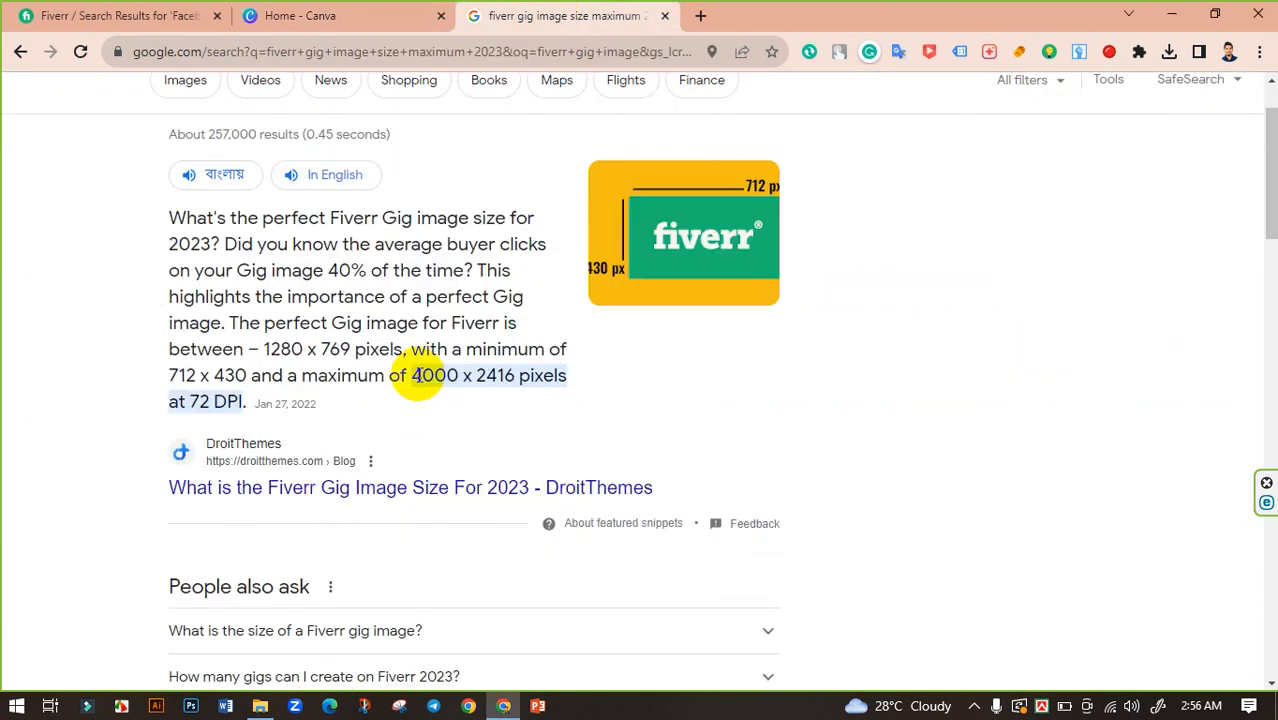
pyautogui.moveTo(416, 379); pyautogui.dragTo(540, 378)
pyautogui.click(499, 378)
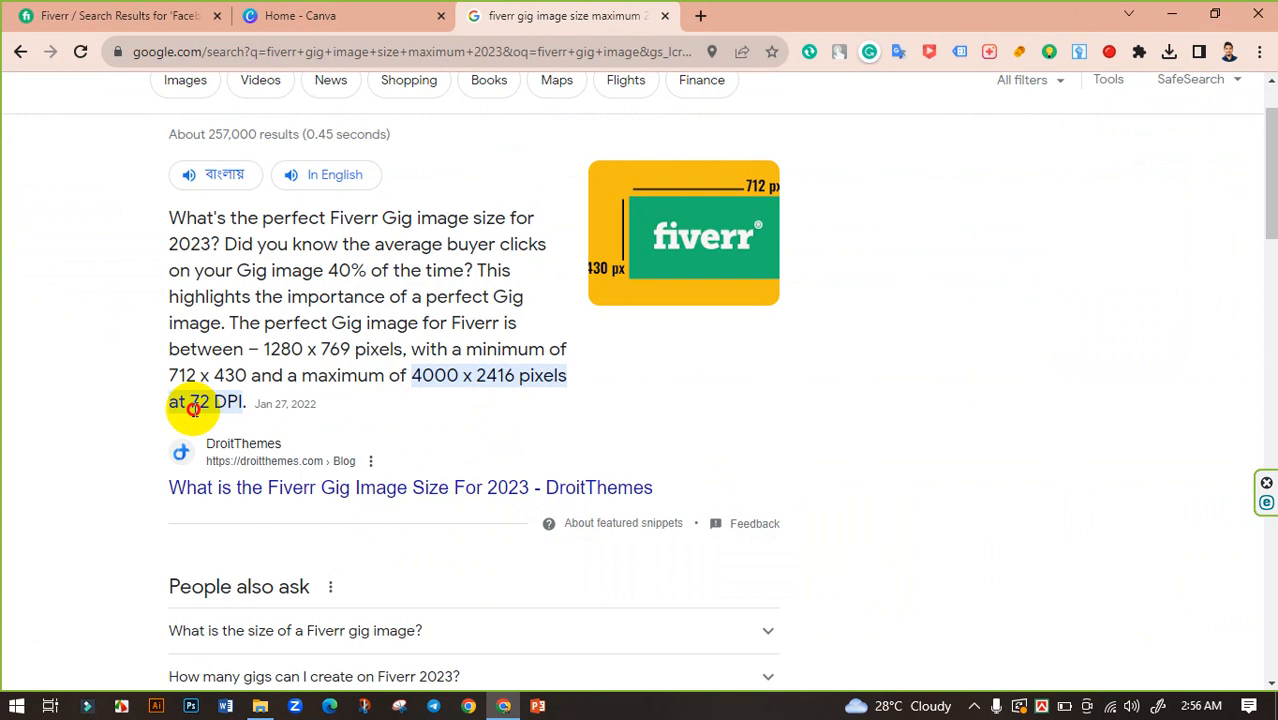
pyautogui.moveTo(193, 408); pyautogui.dragTo(238, 406)
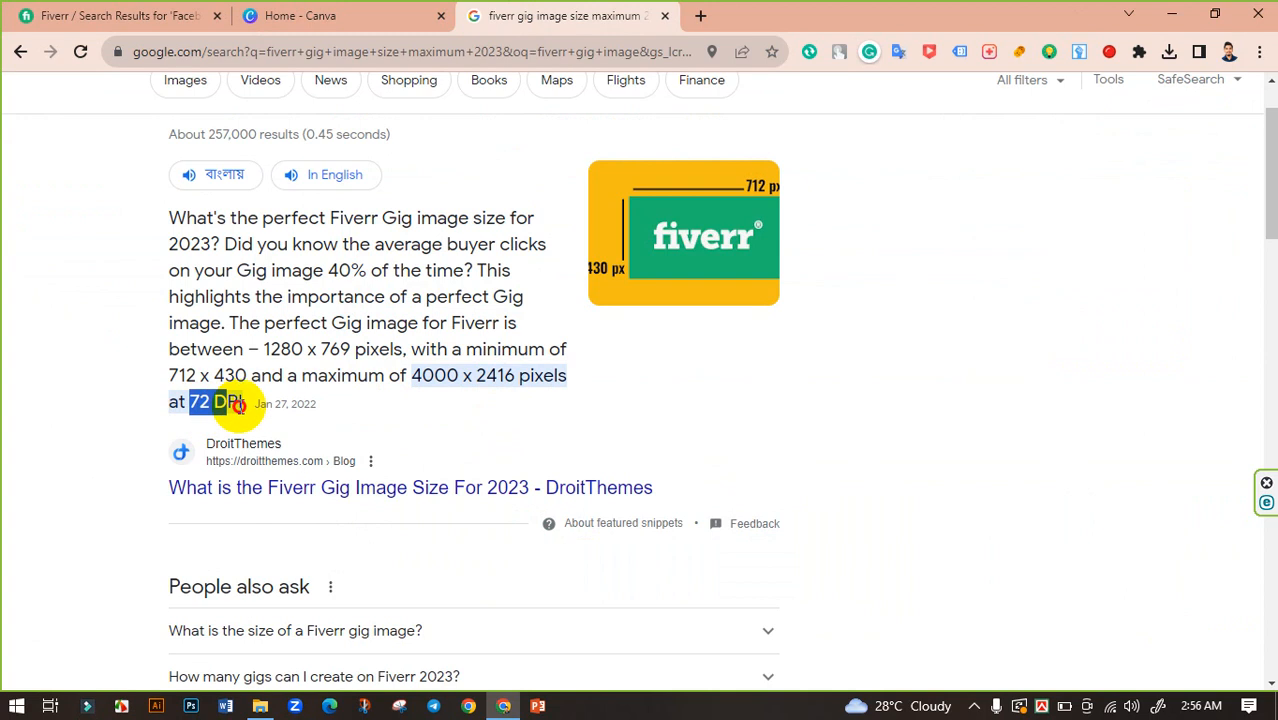
pyautogui.click(399, 379)
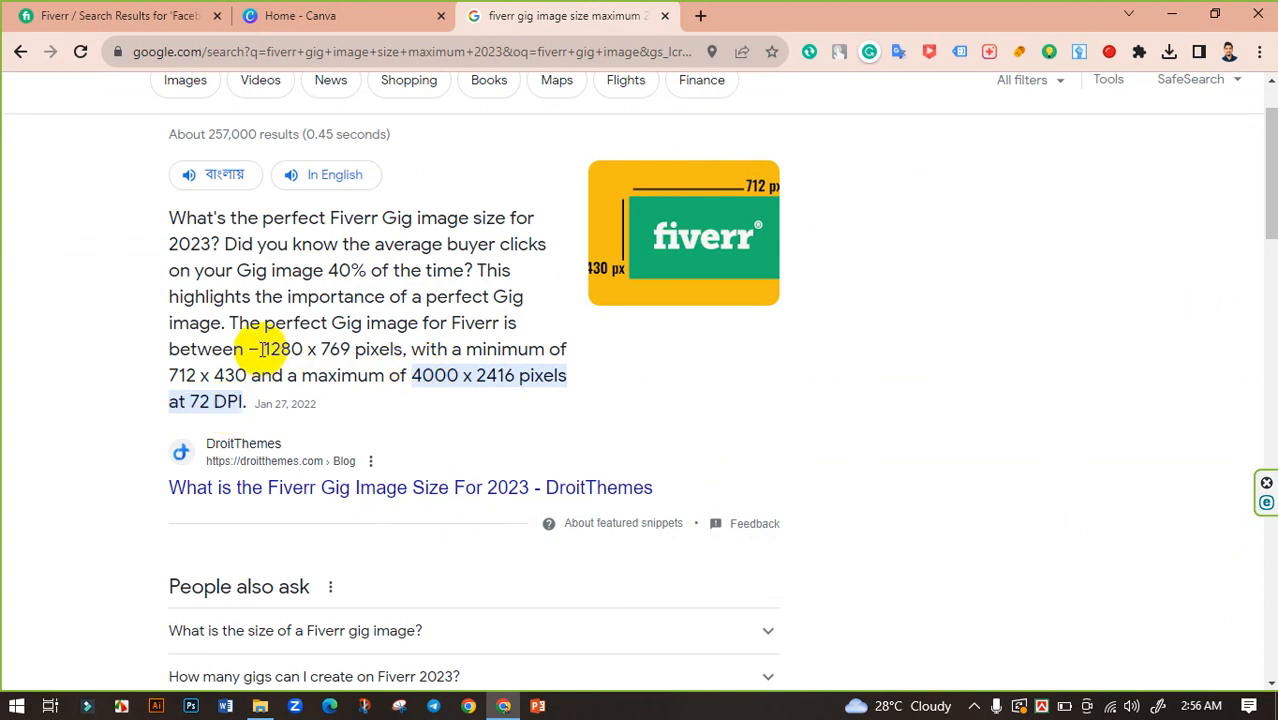
pyautogui.moveTo(262, 349); pyautogui.dragTo(345, 349)
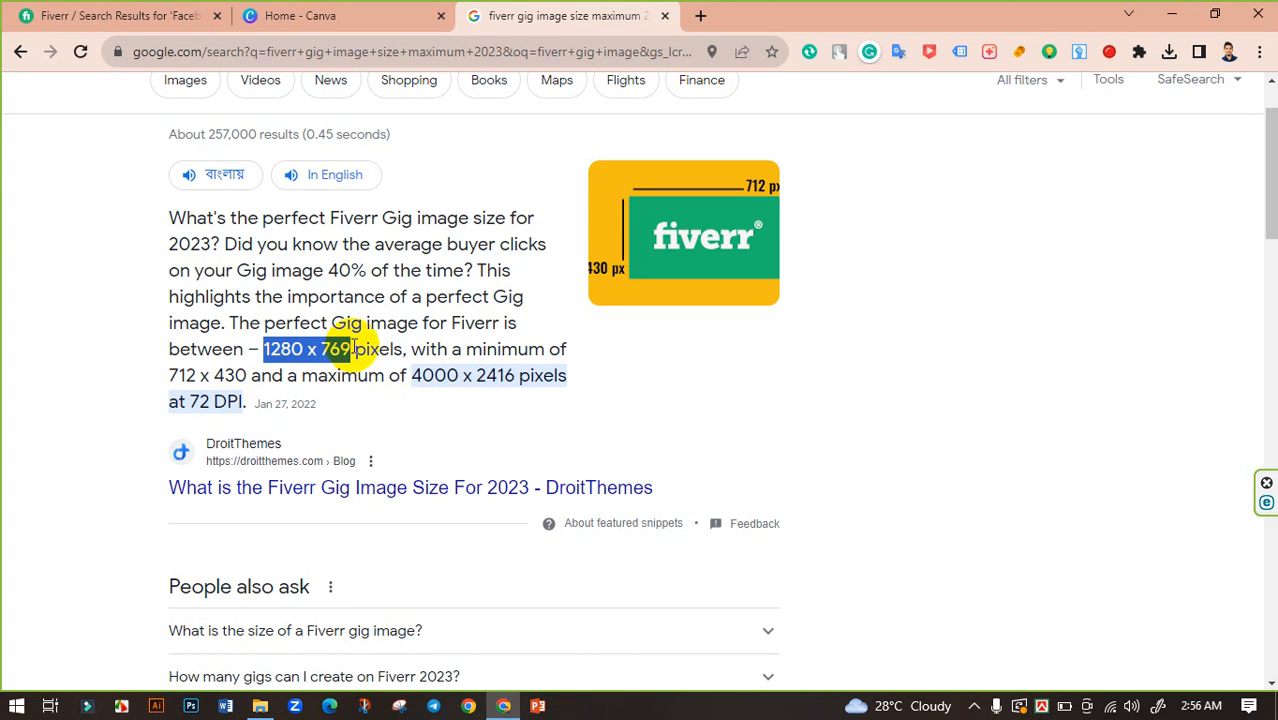
pyautogui.moveTo(443, 367); pyautogui.dragTo(519, 380)
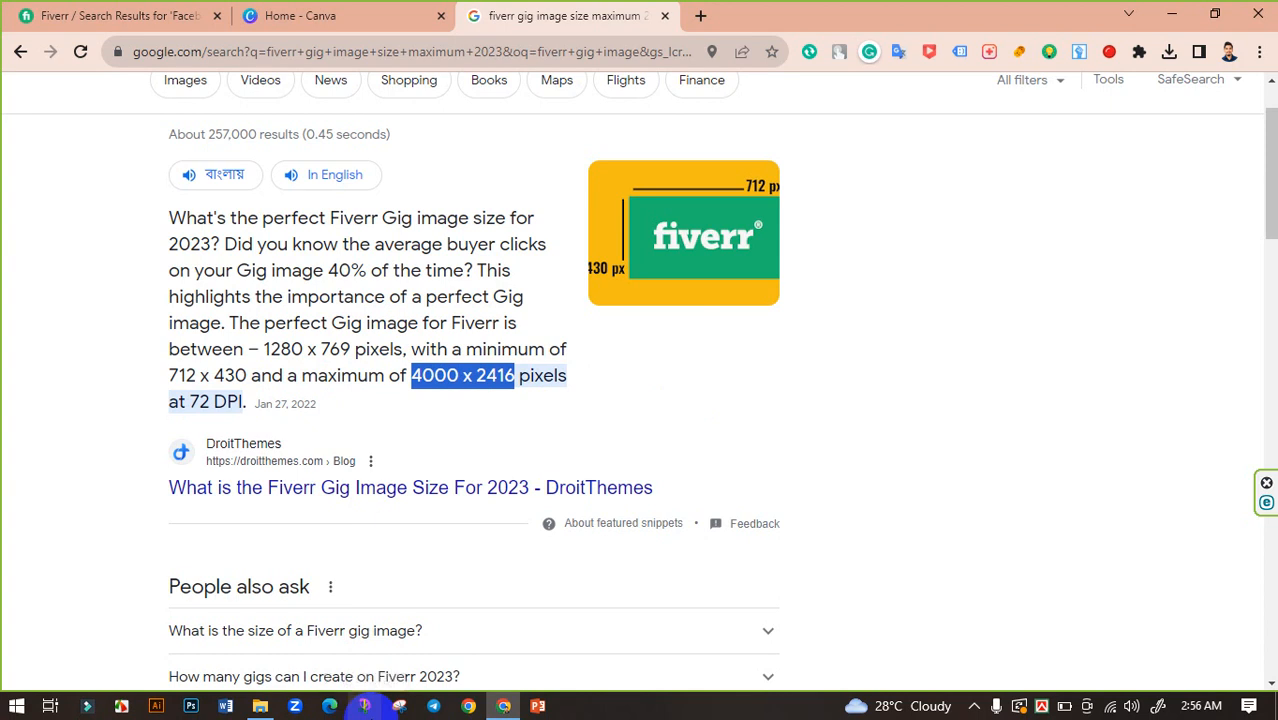
pyautogui.click(437, 374)
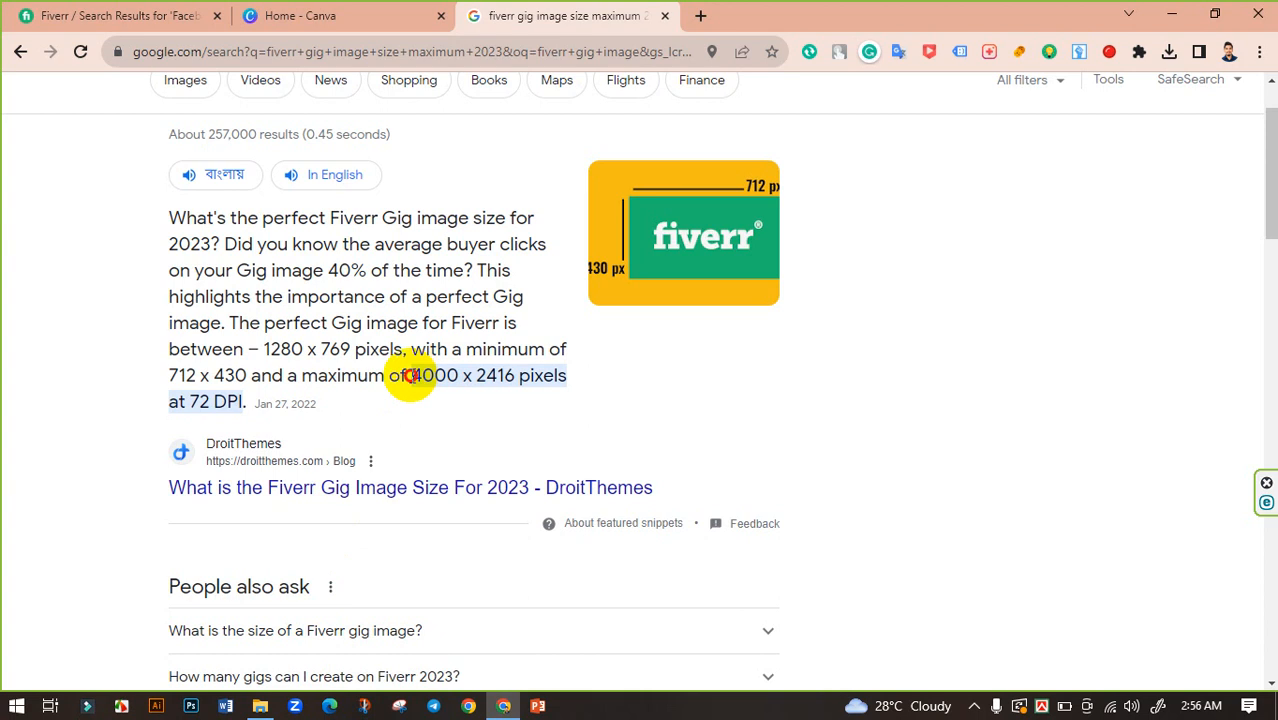
pyautogui.moveTo(410, 375); pyautogui.dragTo(506, 373)
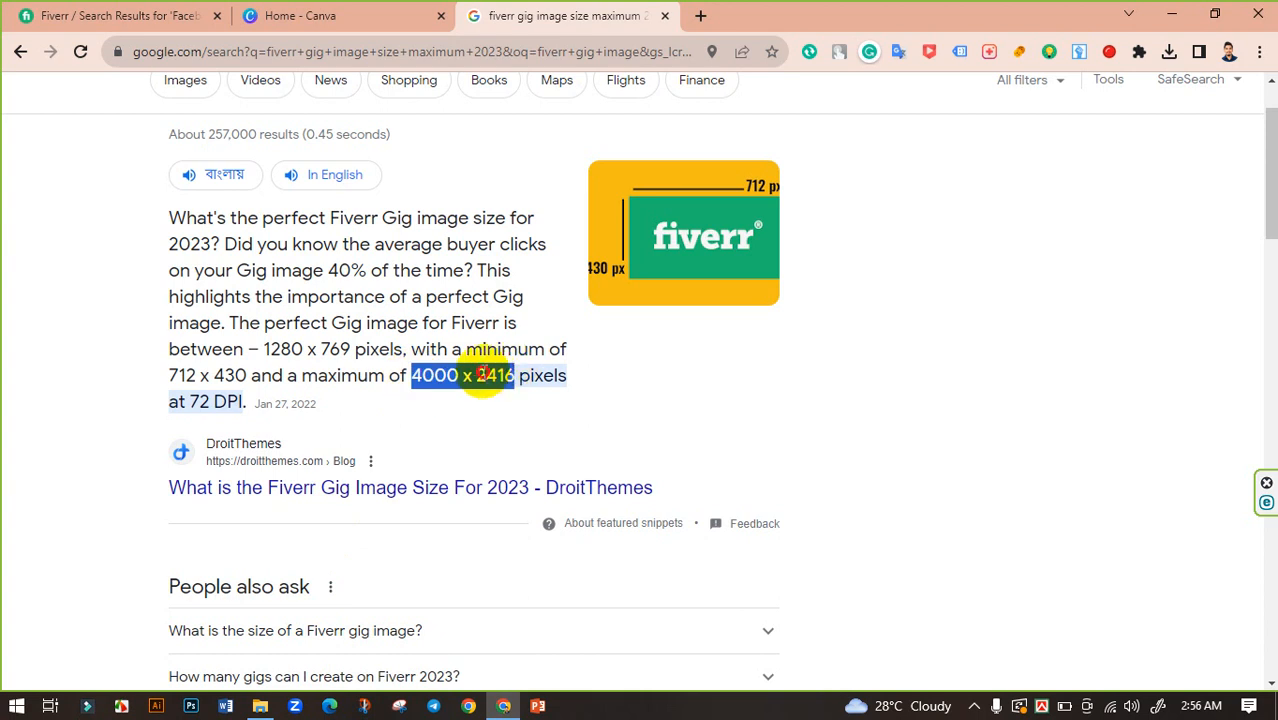
pyautogui.click(432, 377)
pyautogui.moveTo(418, 378); pyautogui.dragTo(496, 372)
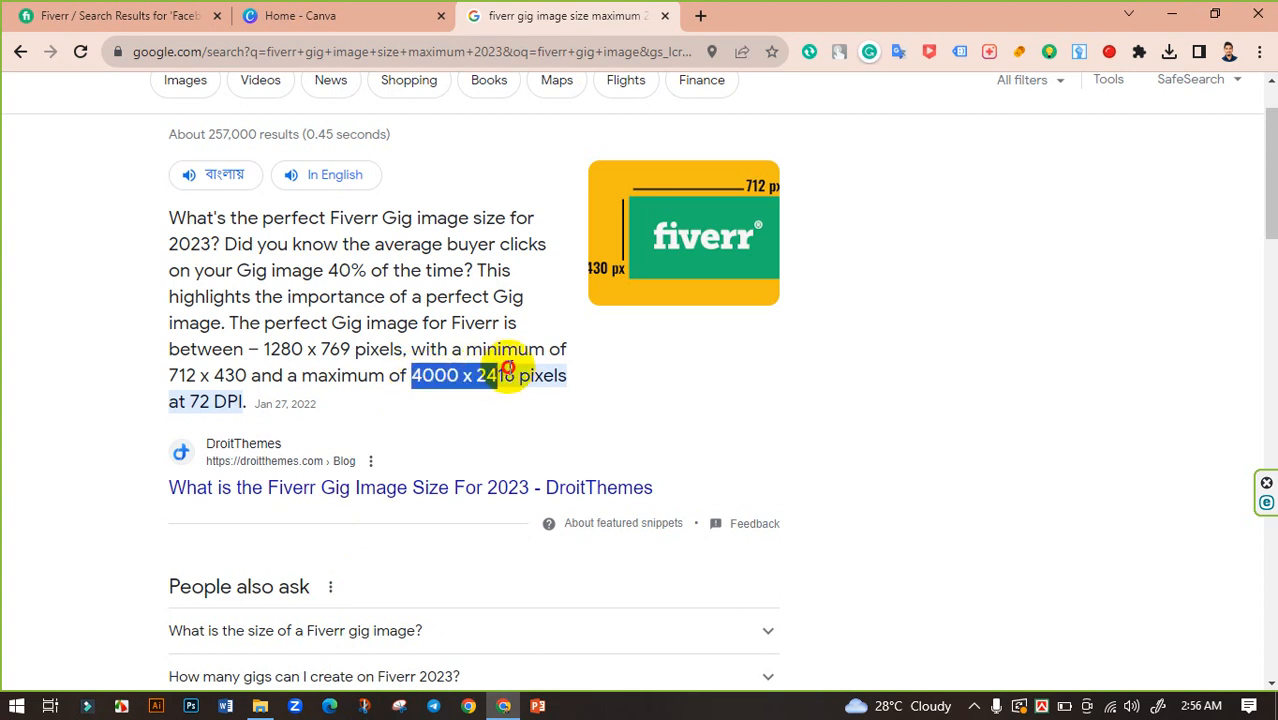
pyautogui.click(491, 372)
# Switch to Canva and search the templates for "thumbnail".
pyautogui.click(290, 15)
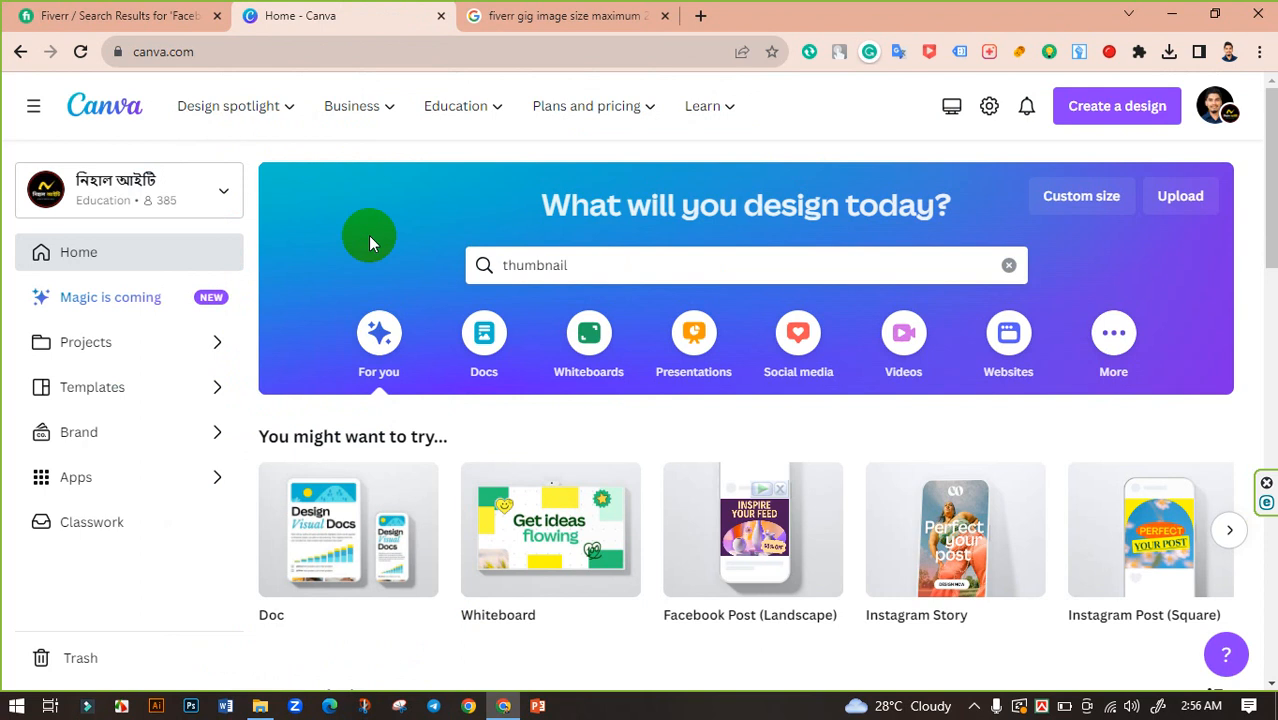
pyautogui.click(607, 262)
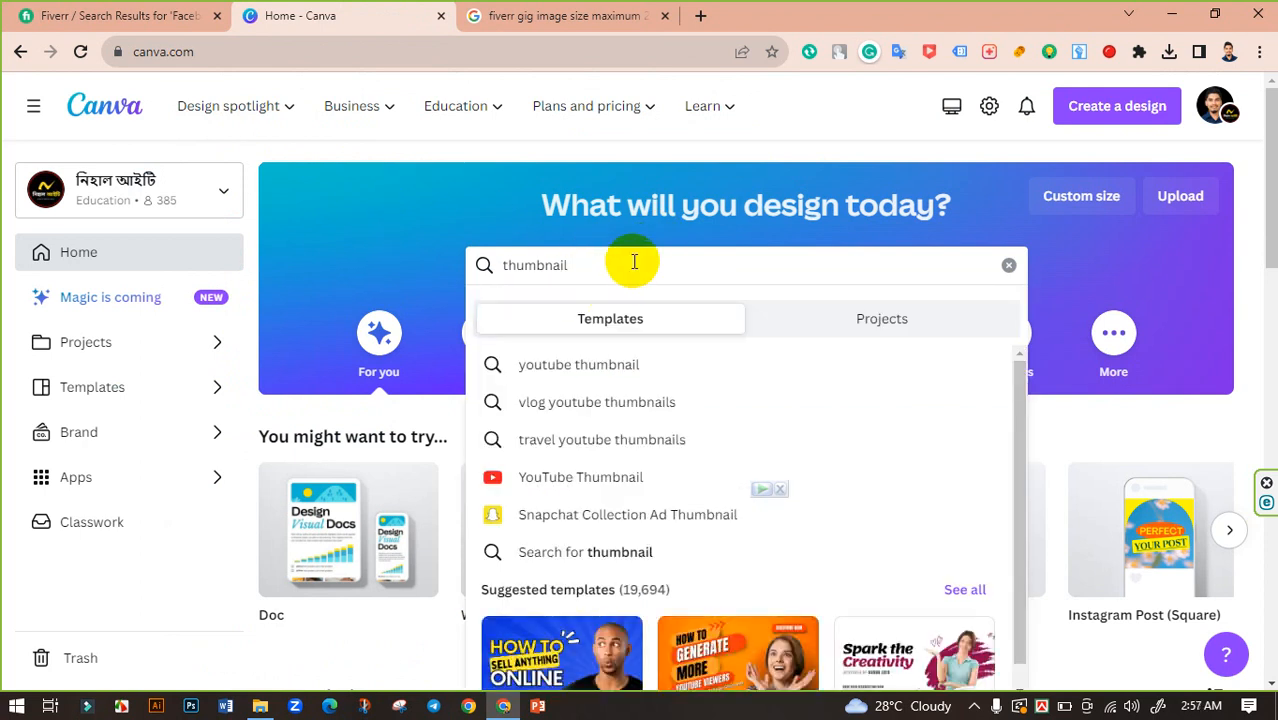
pyautogui.press('Return')
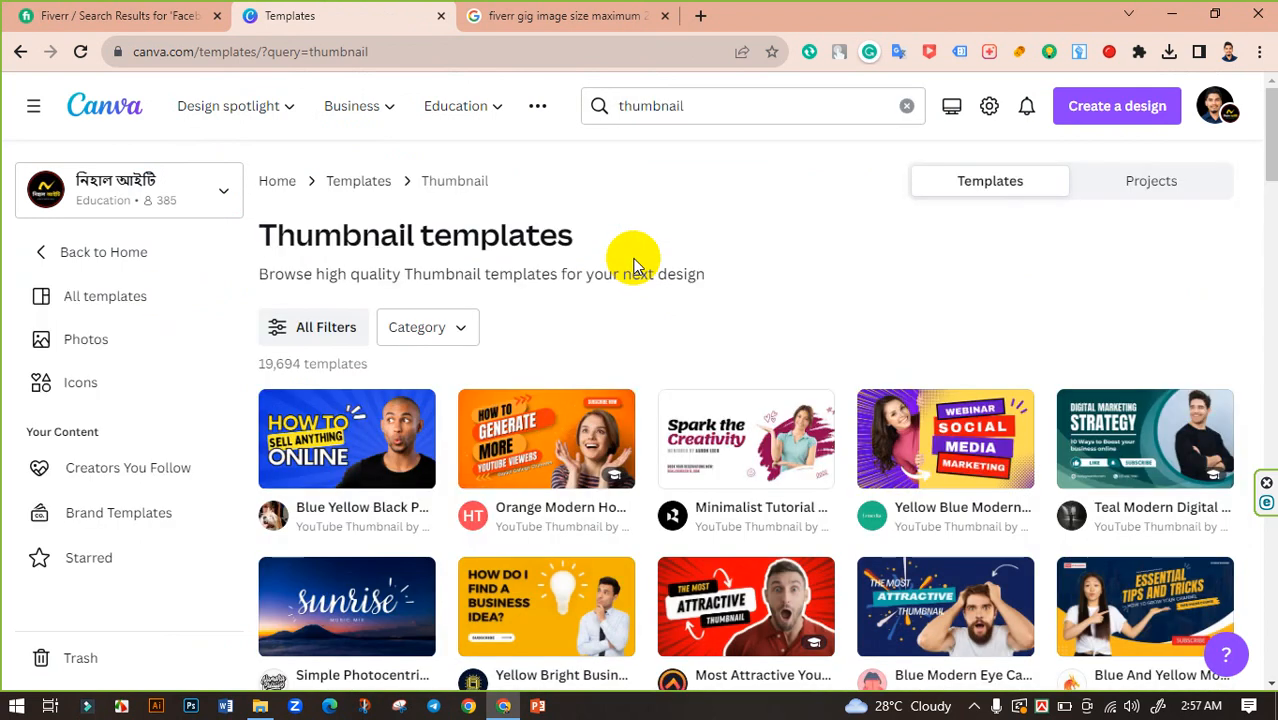
# Find the red "The Most Attractive Thumbnail" template among the search results and open its preview.
pyautogui.scroll(-3, 722, 271)
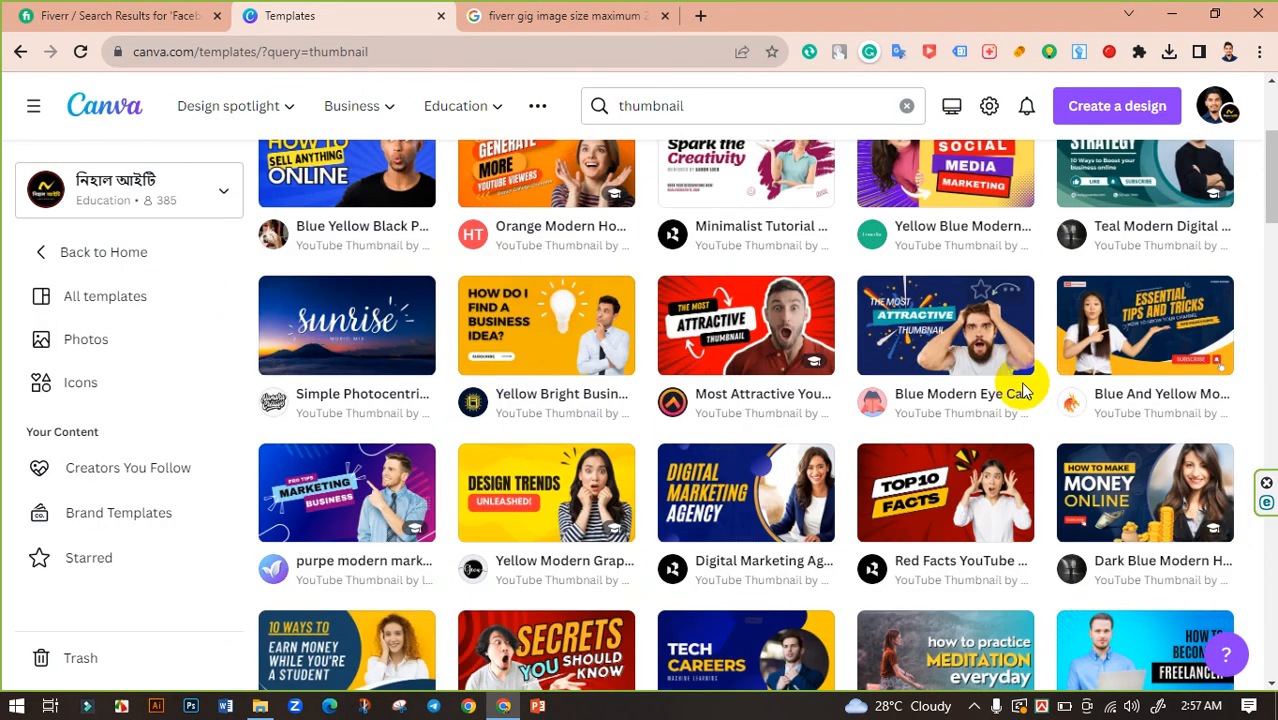
pyautogui.scroll(-2, 1022, 390)
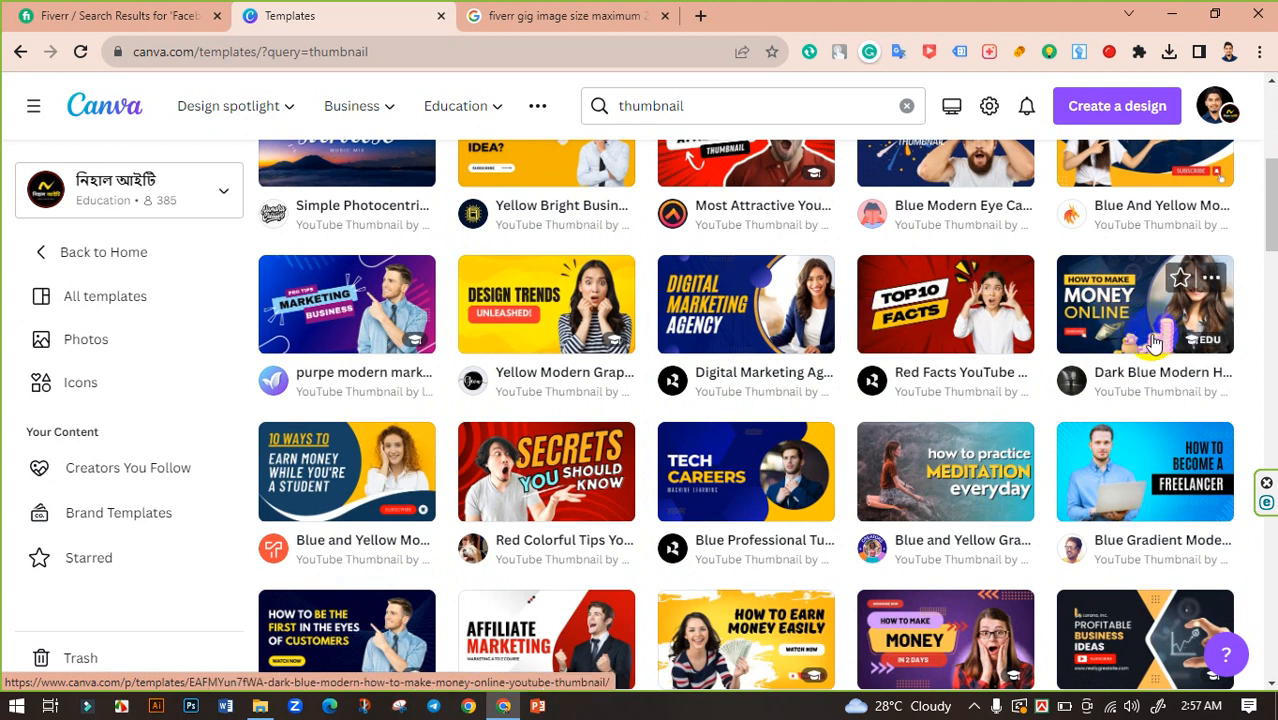
pyautogui.scroll(-2, 1152, 325)
pyautogui.scroll(2, 1130, 348)
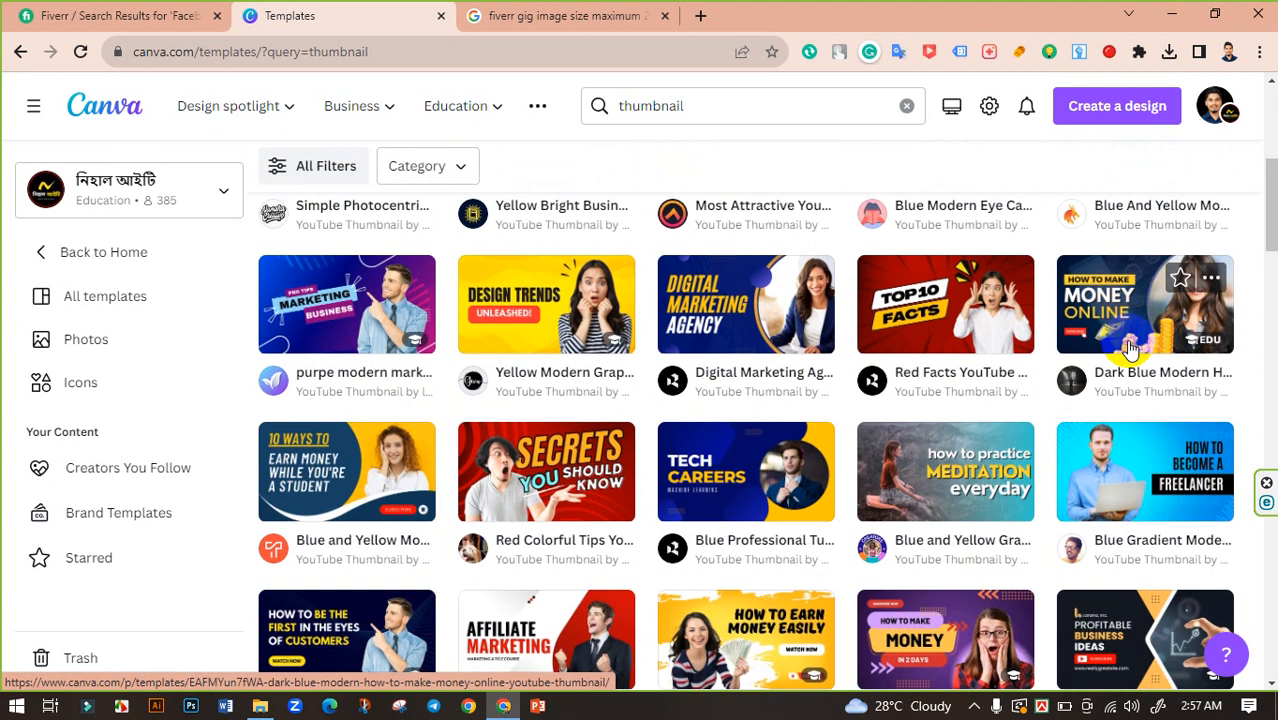
pyautogui.scroll(1, 1140, 340)
pyautogui.scroll(-2, 642, 328)
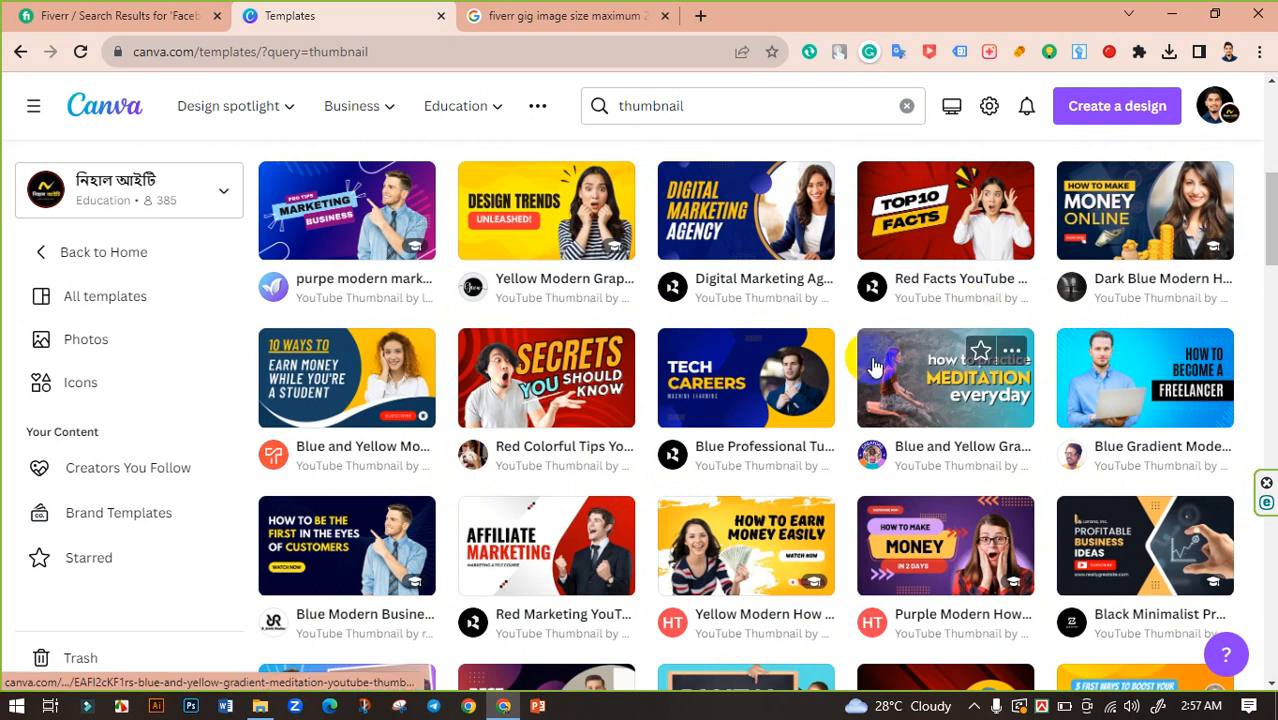
pyautogui.scroll(1, 828, 340)
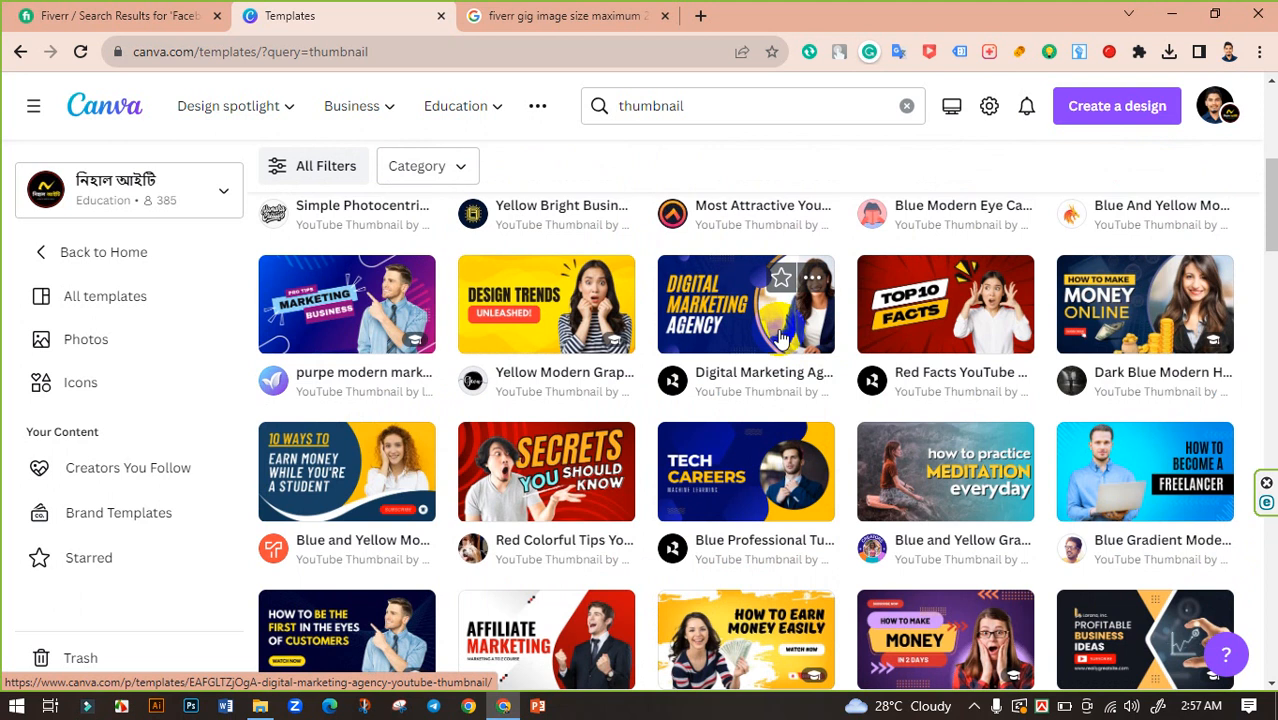
pyautogui.scroll(2, 783, 340)
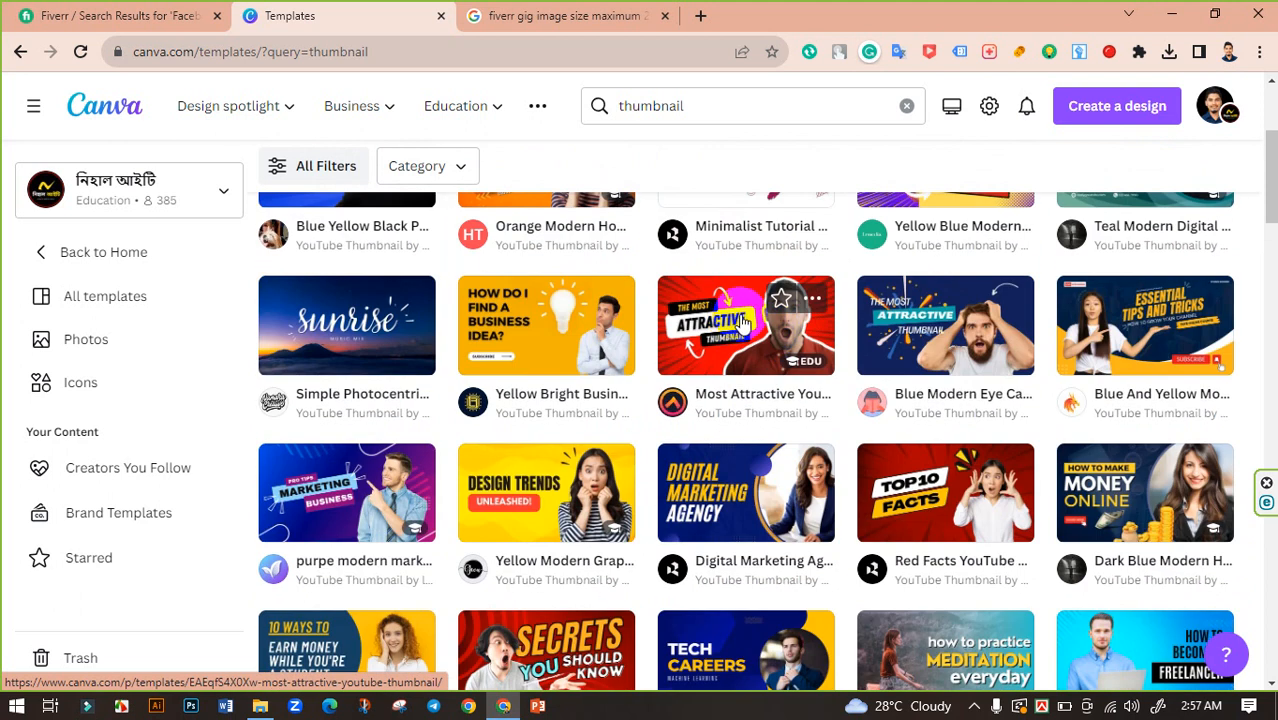
pyautogui.click(745, 318)
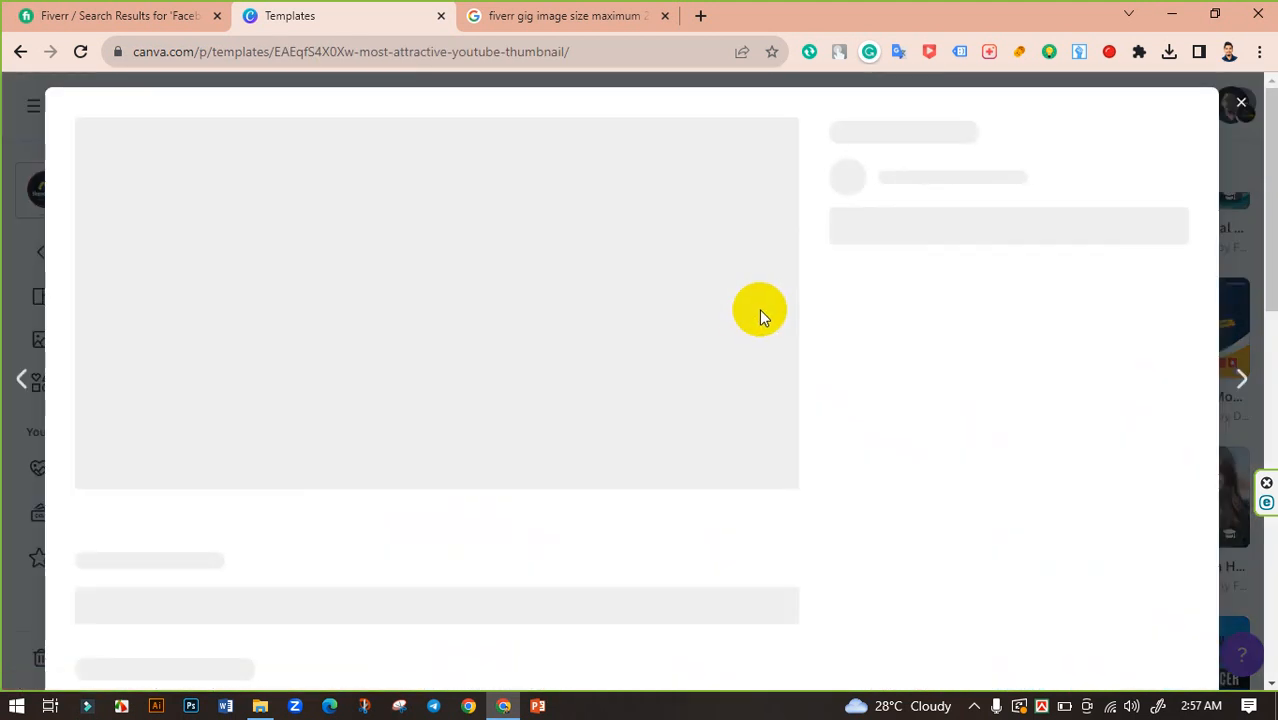
# Open the Black and Yellow Modern Business Pro Tips YouTube Thumbnail template from the similar template suggestions.
pyautogui.scroll(-4, 633, 300)
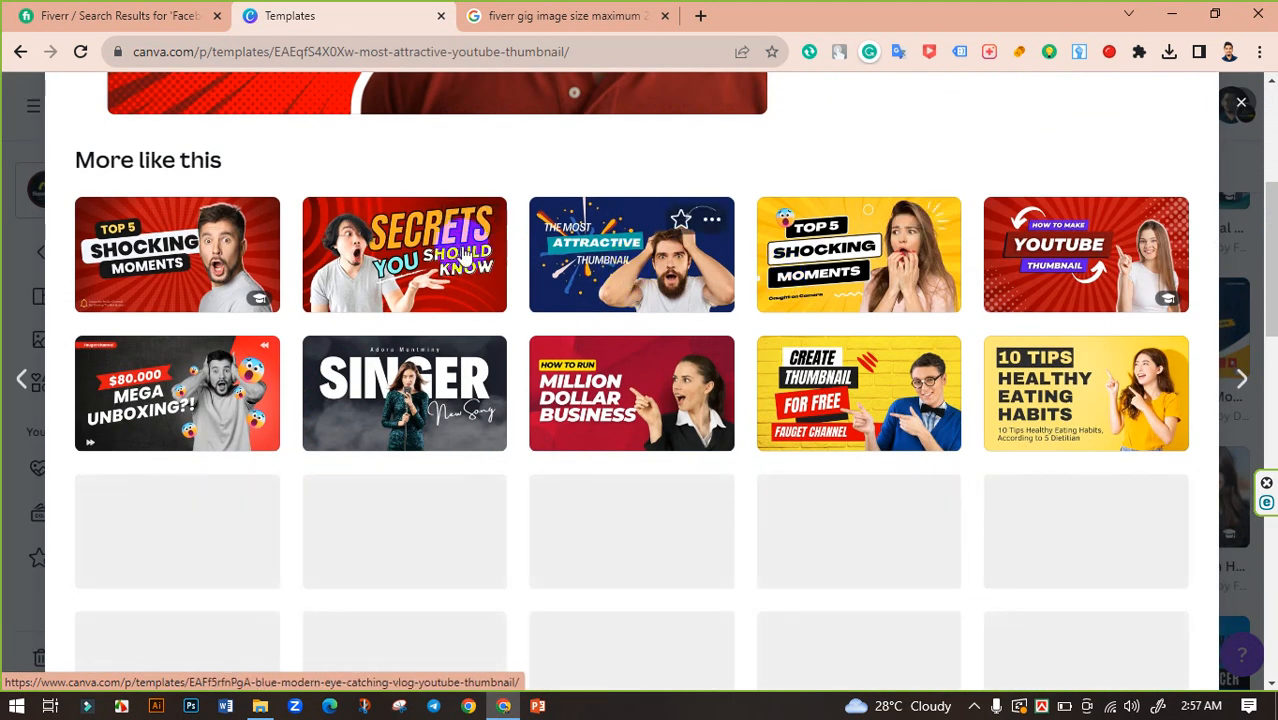
pyautogui.moveTo(454, 252)
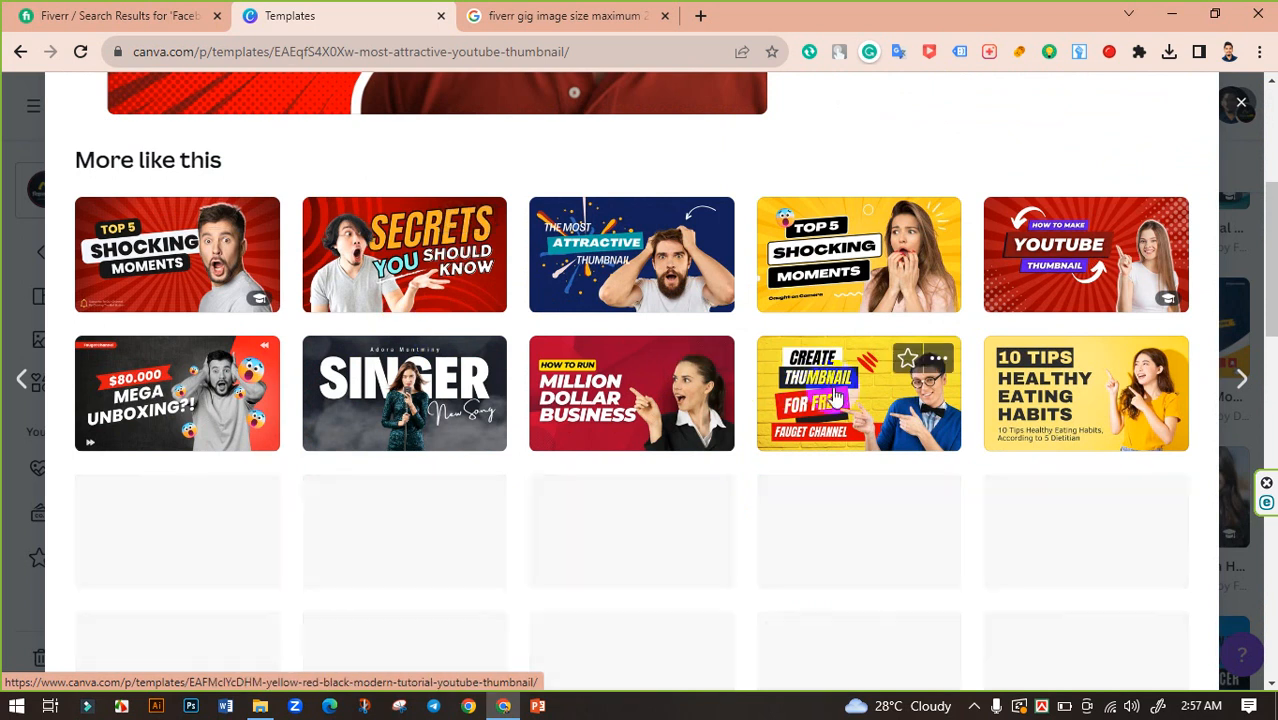
pyautogui.scroll(-1, 730, 362)
pyautogui.moveTo(703, 300)
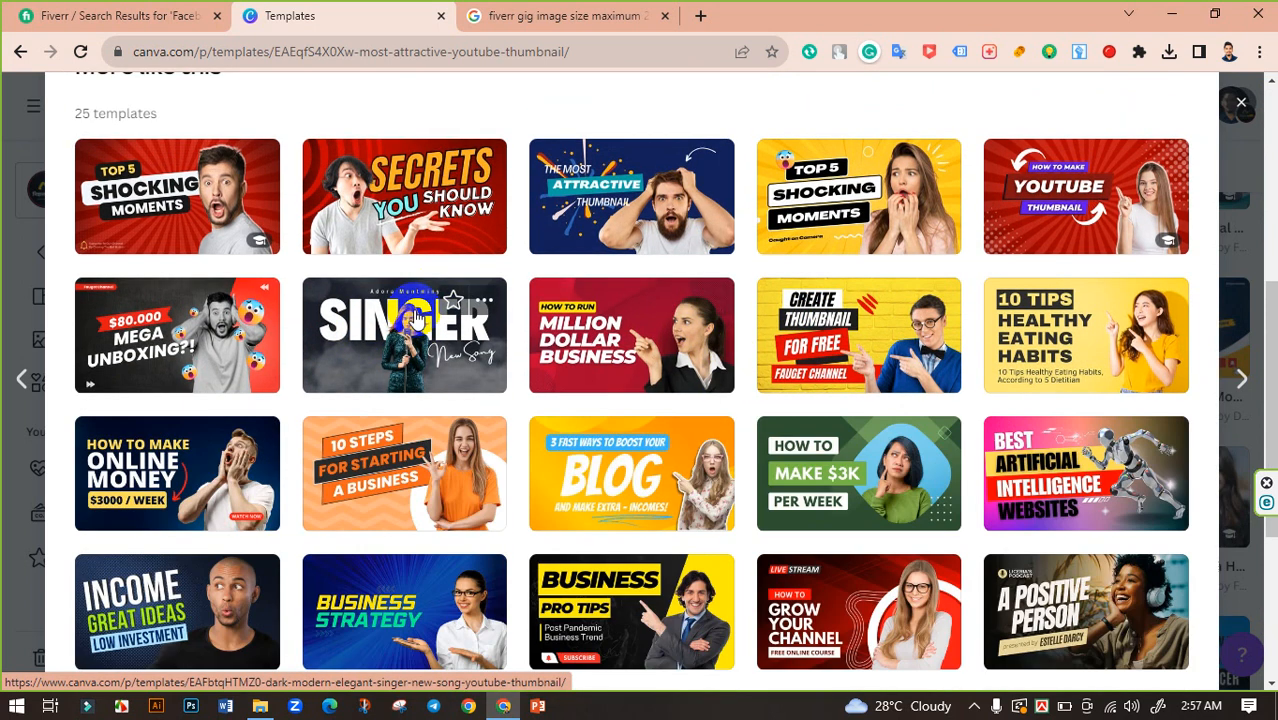
pyautogui.moveTo(407, 350)
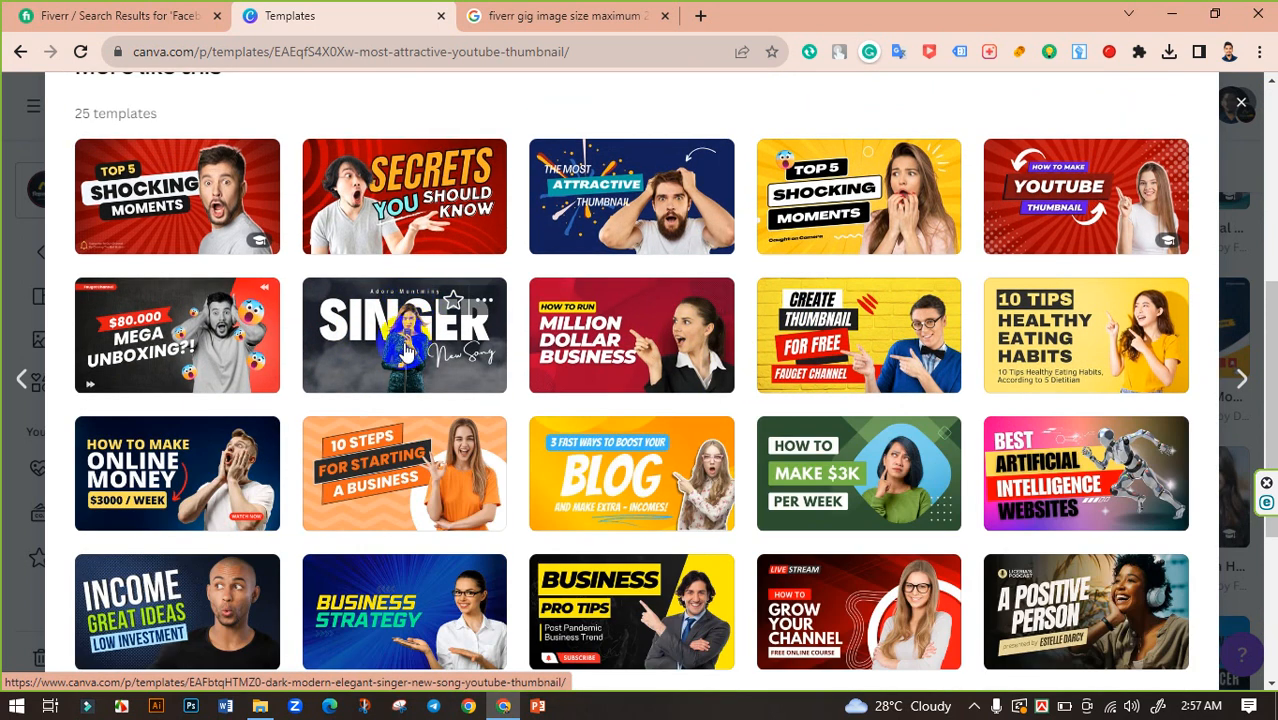
pyautogui.moveTo(813, 473)
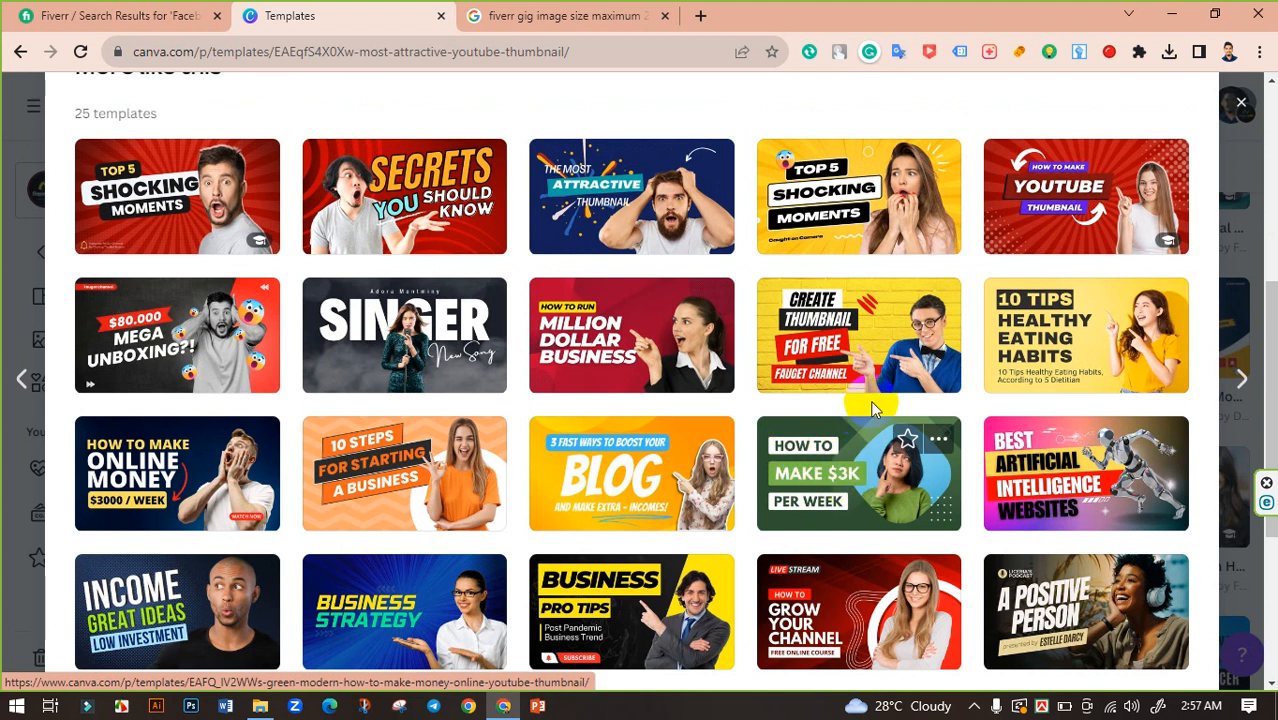
pyautogui.scroll(-2, 922, 500)
pyautogui.moveTo(595, 402)
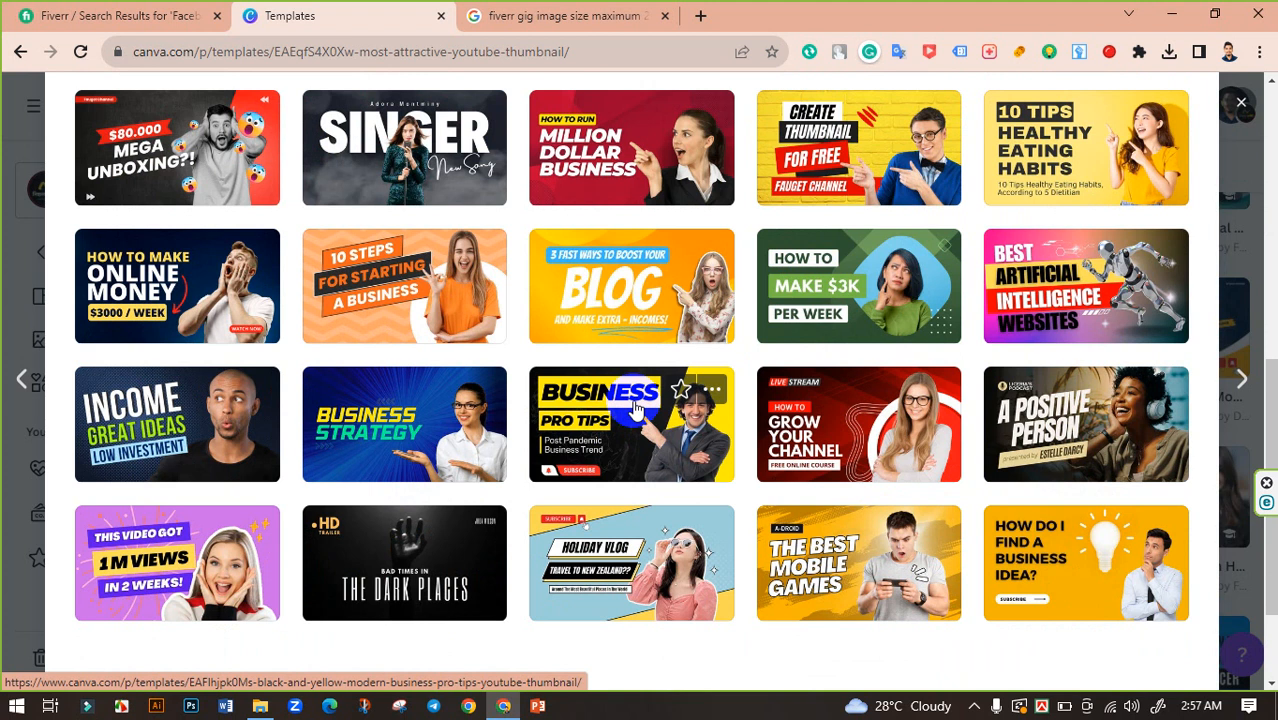
pyautogui.scroll(-1, 636, 408)
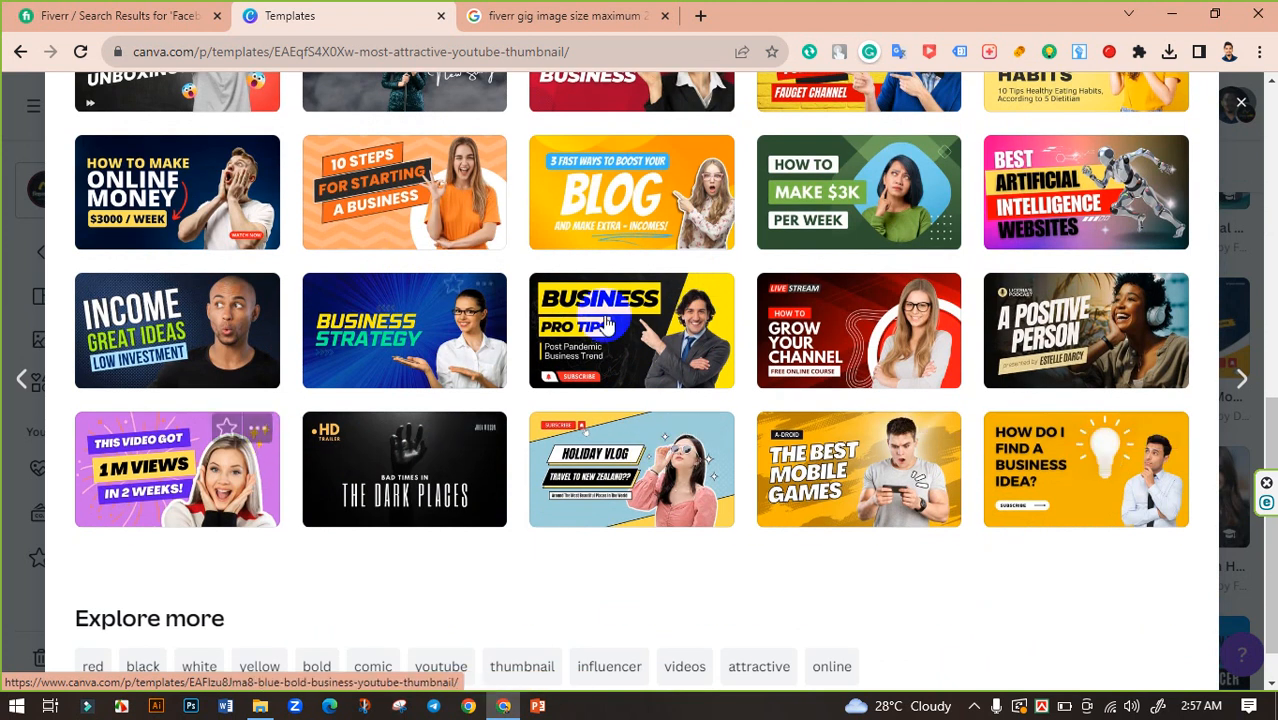
pyautogui.moveTo(627, 362)
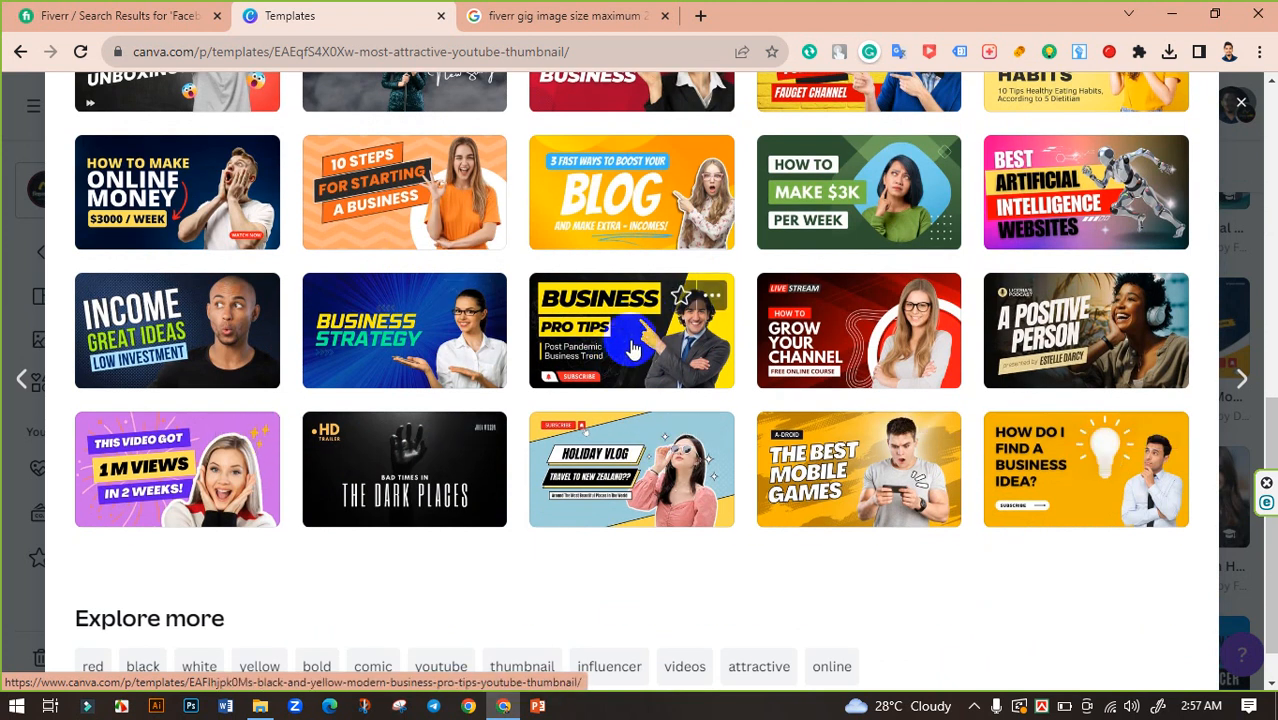
pyautogui.click(630, 338)
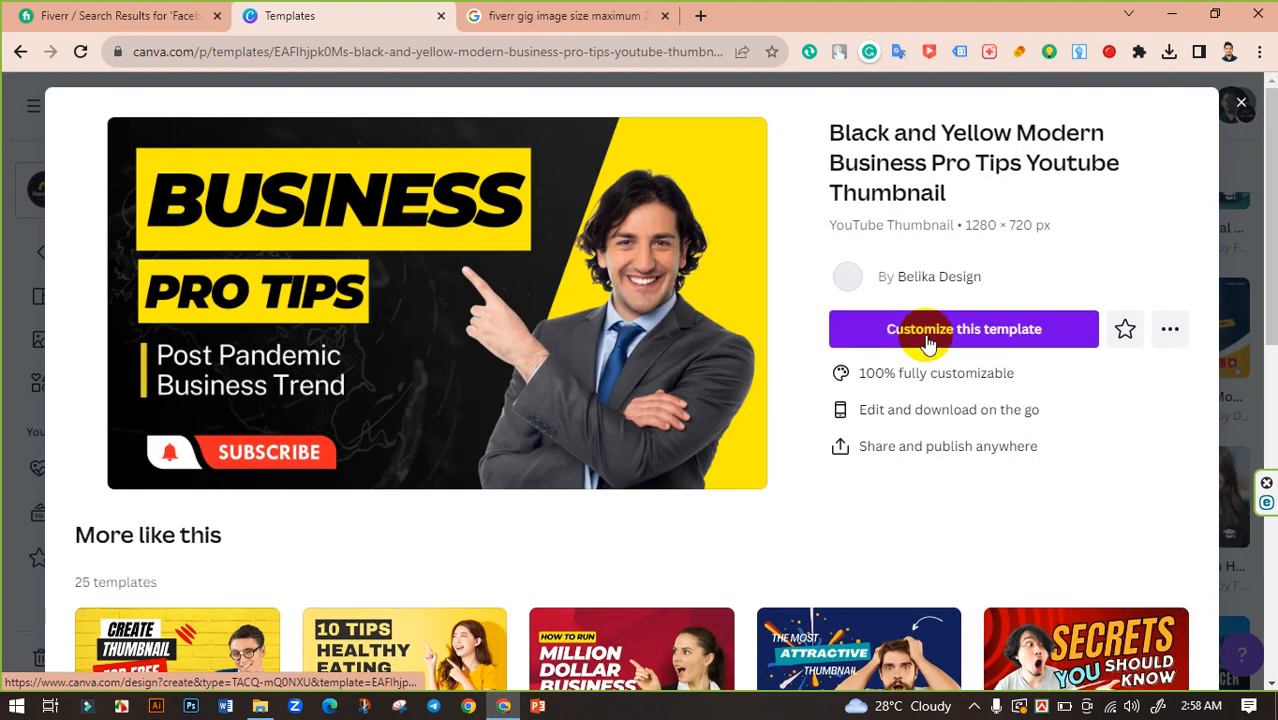
# Start customizing the Black and Yellow Modern Business Pro Tips template as a new design.
pyautogui.scroll(-2, 686, 383)
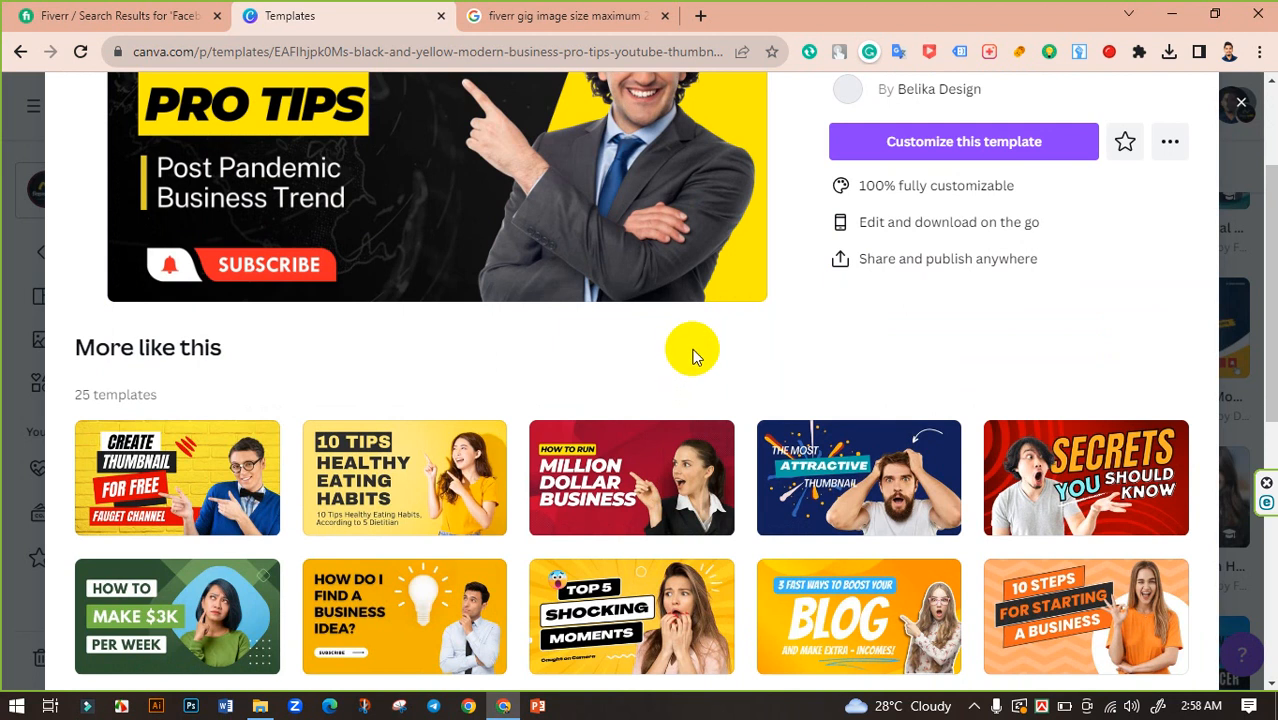
pyautogui.scroll(-3, 824, 363)
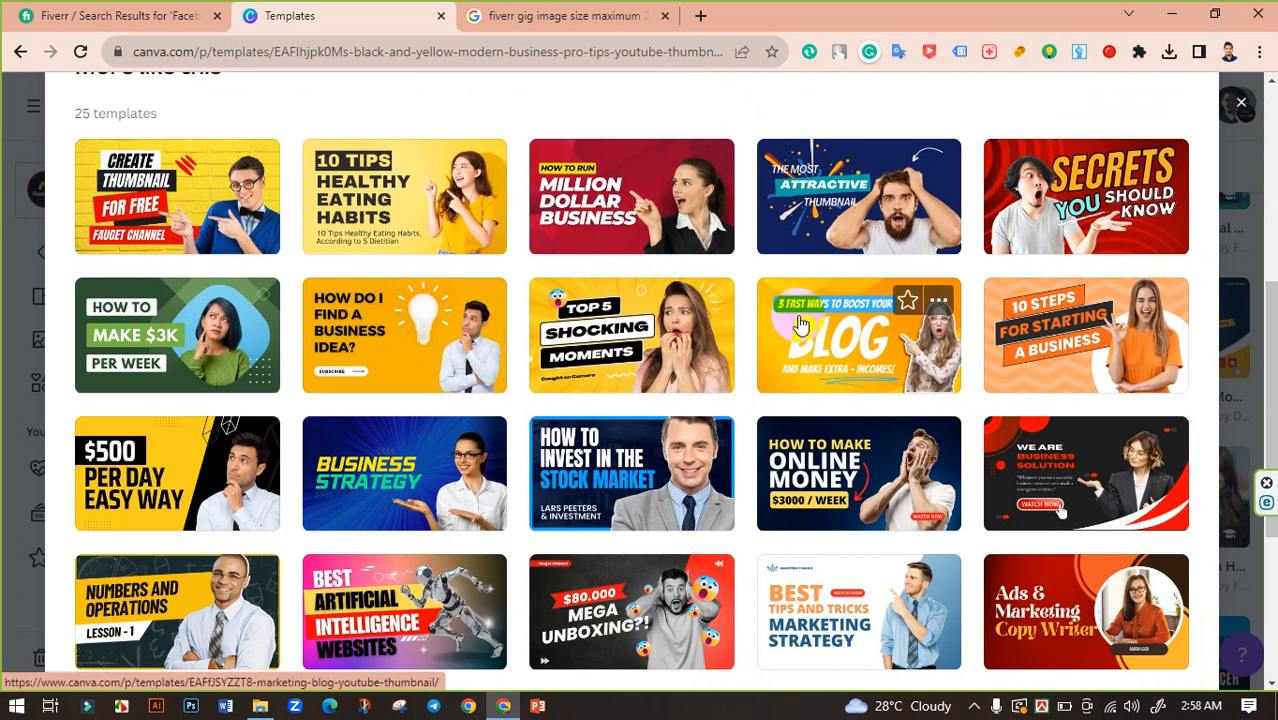
pyautogui.scroll(-1, 800, 323)
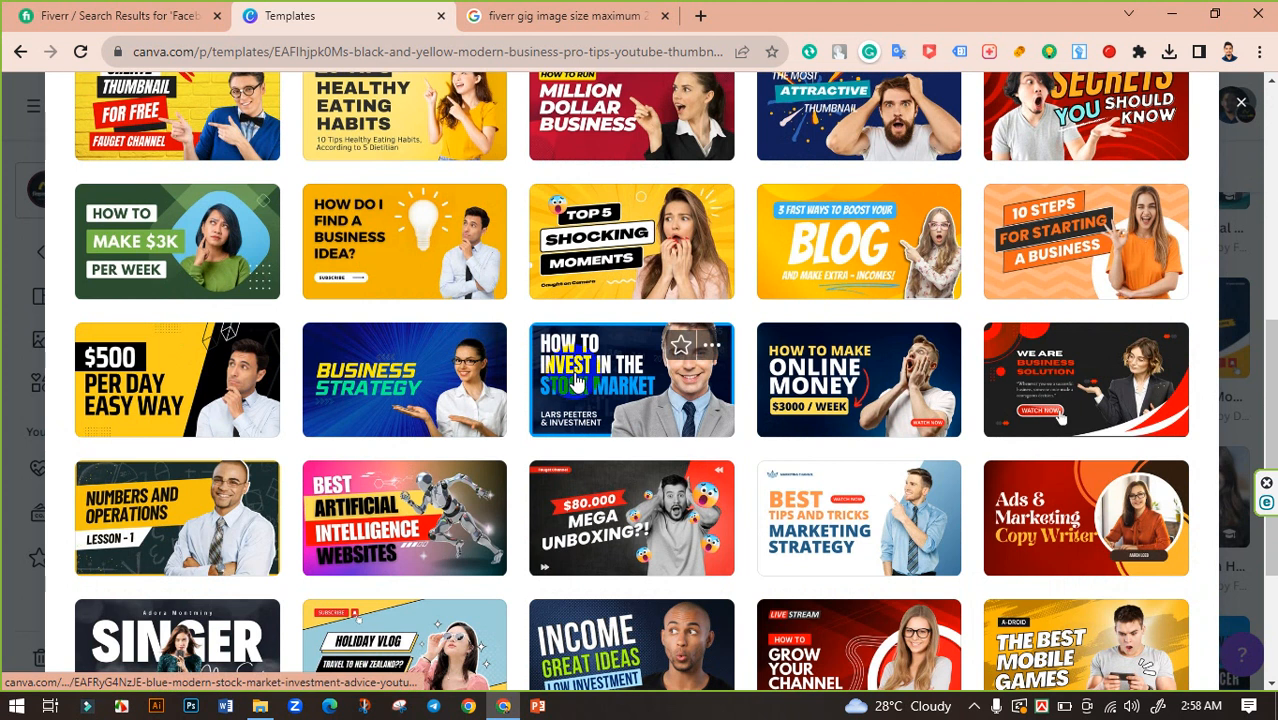
pyautogui.scroll(-1, 577, 381)
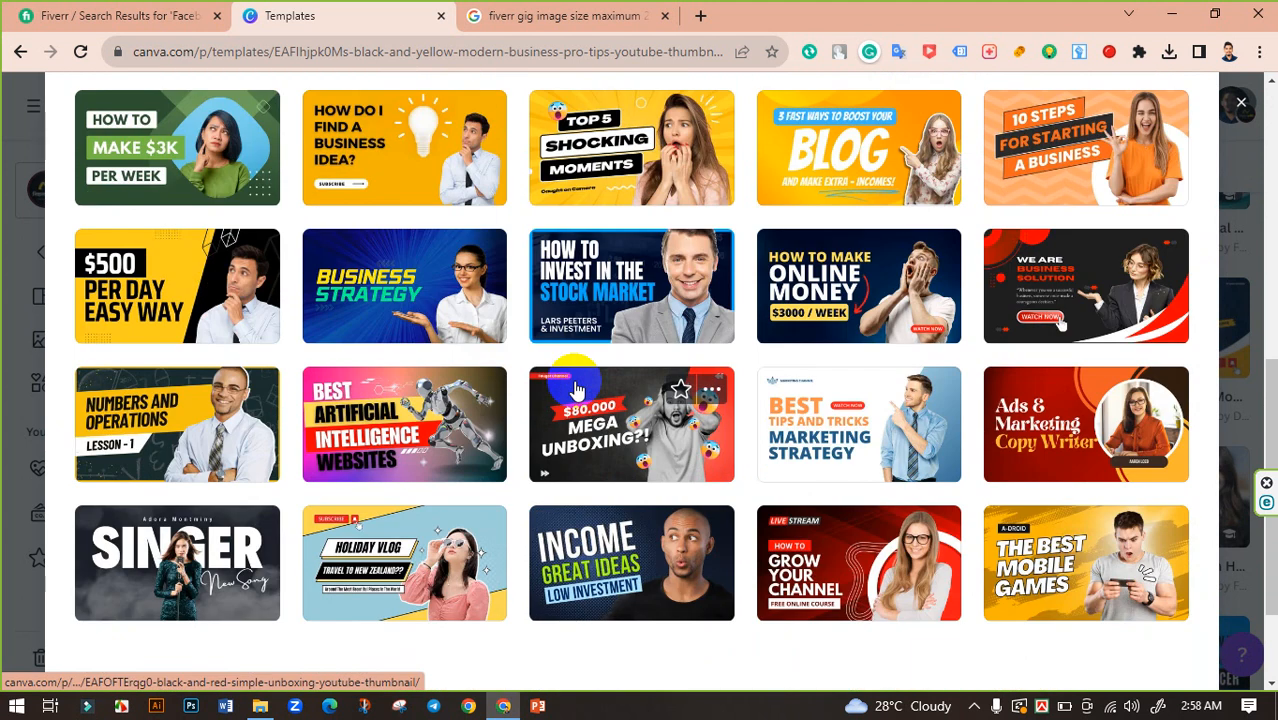
pyautogui.scroll(6, 370, 366)
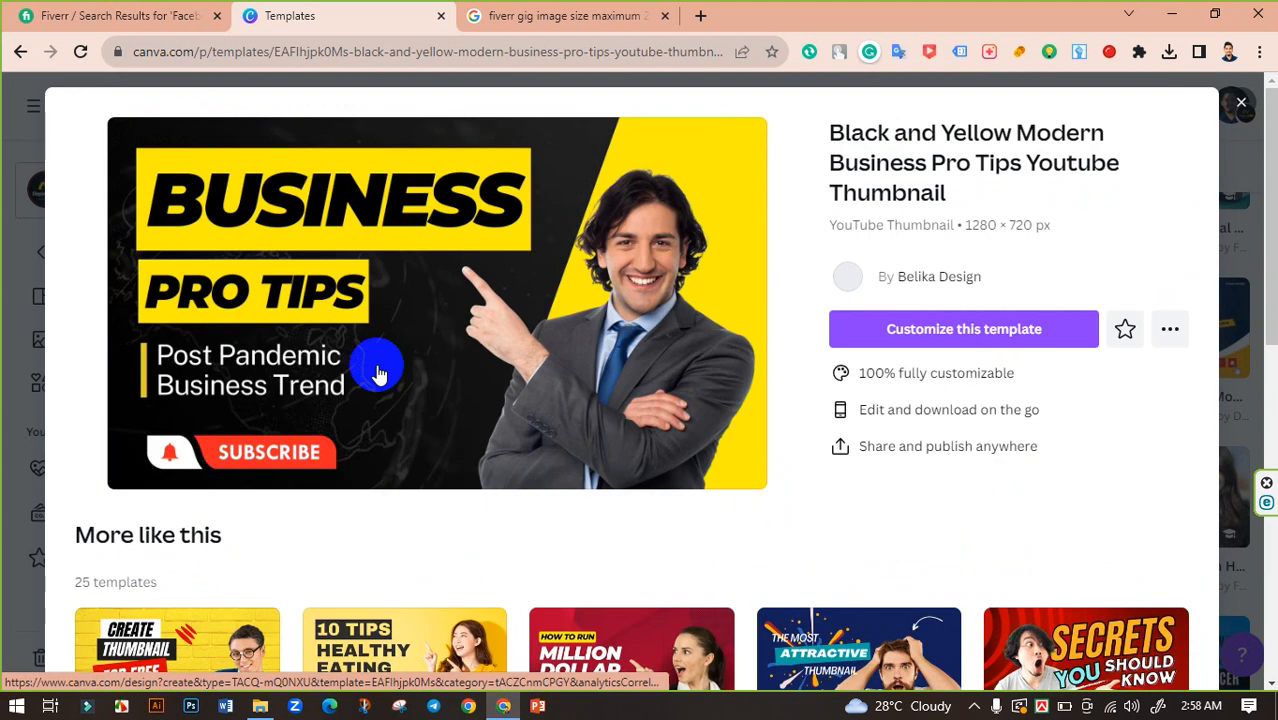
pyautogui.click(880, 330)
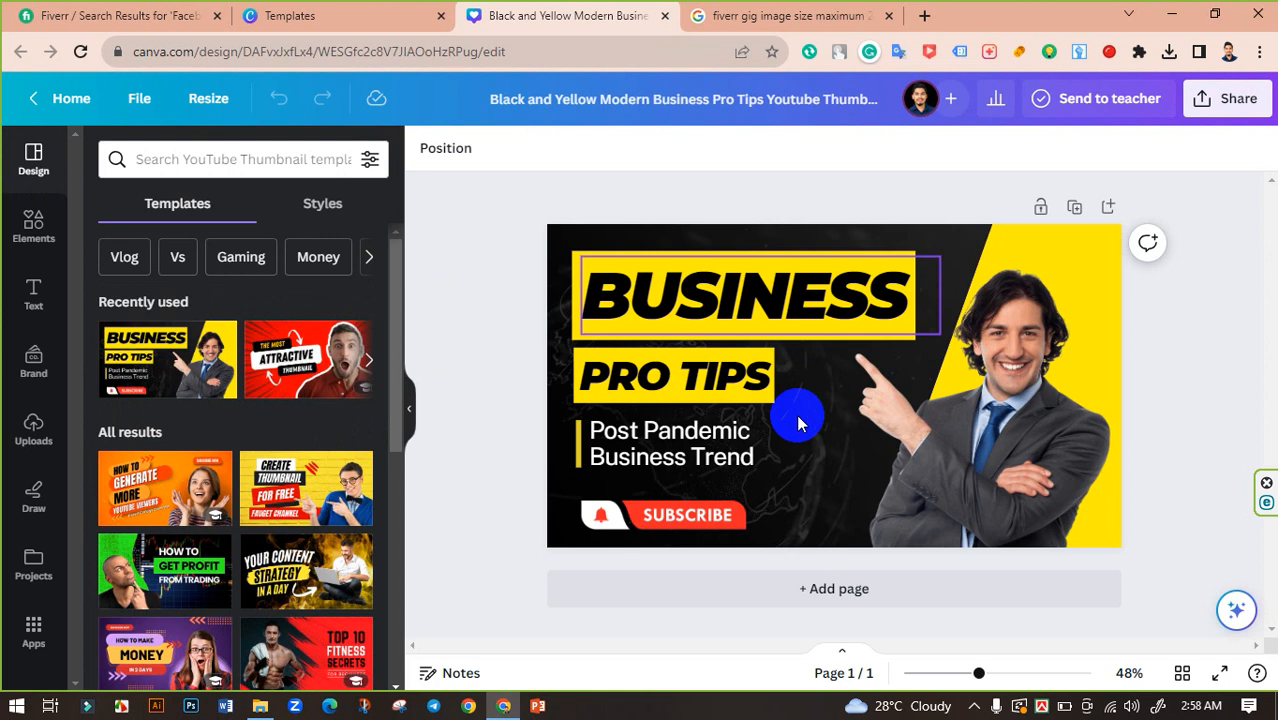
# Create a resized copy of the design at 4000 × 2416 px and close the original design.
pyautogui.click(203, 100)
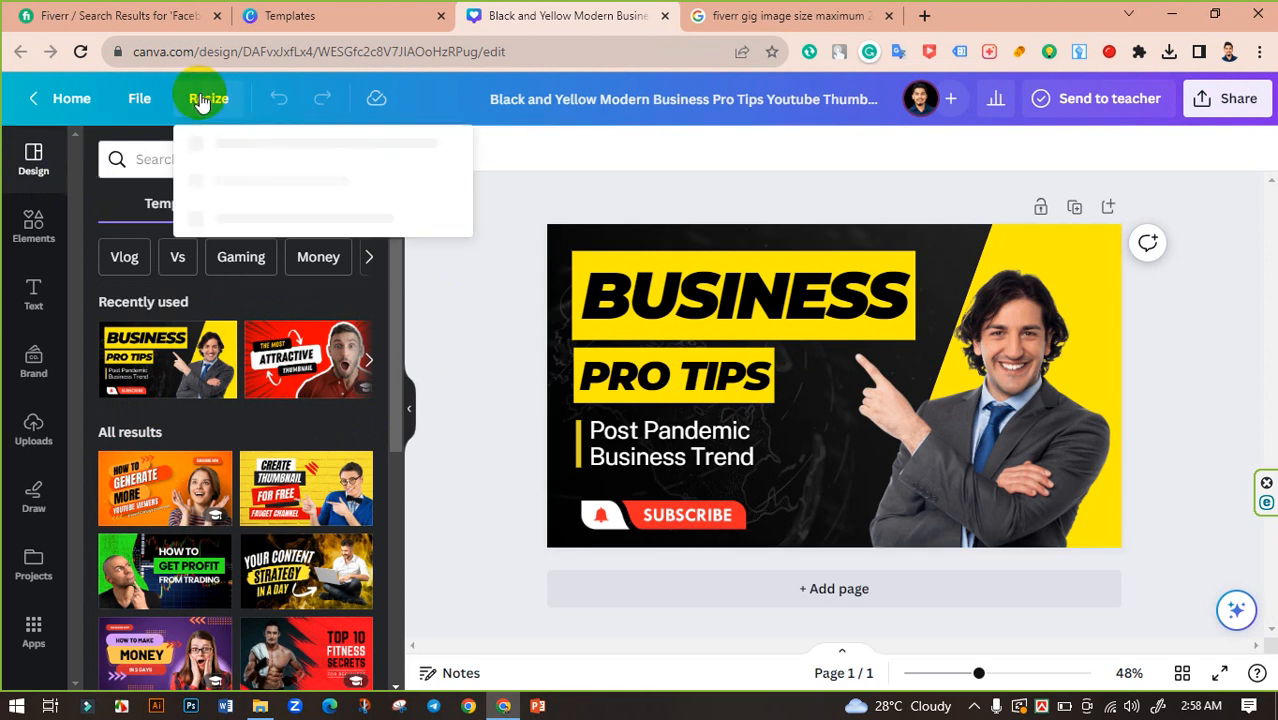
pyautogui.click(251, 260)
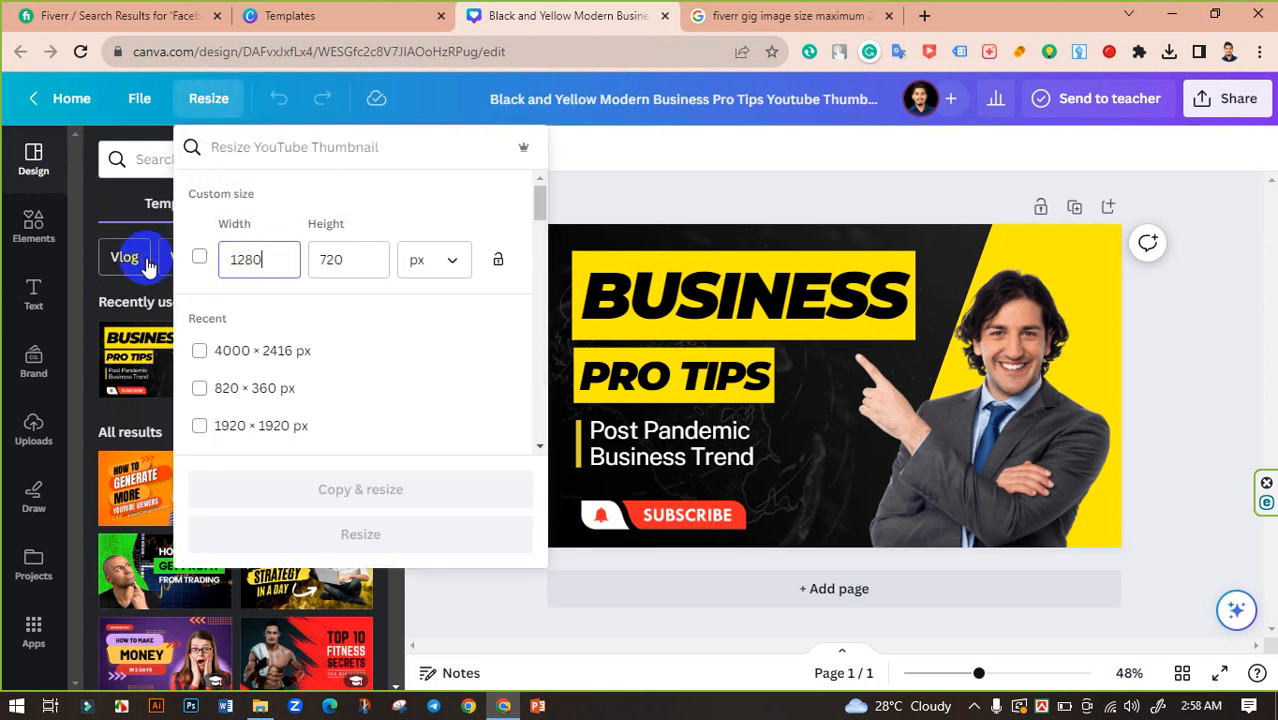
pyautogui.click(214, 260)
pyautogui.click(254, 266)
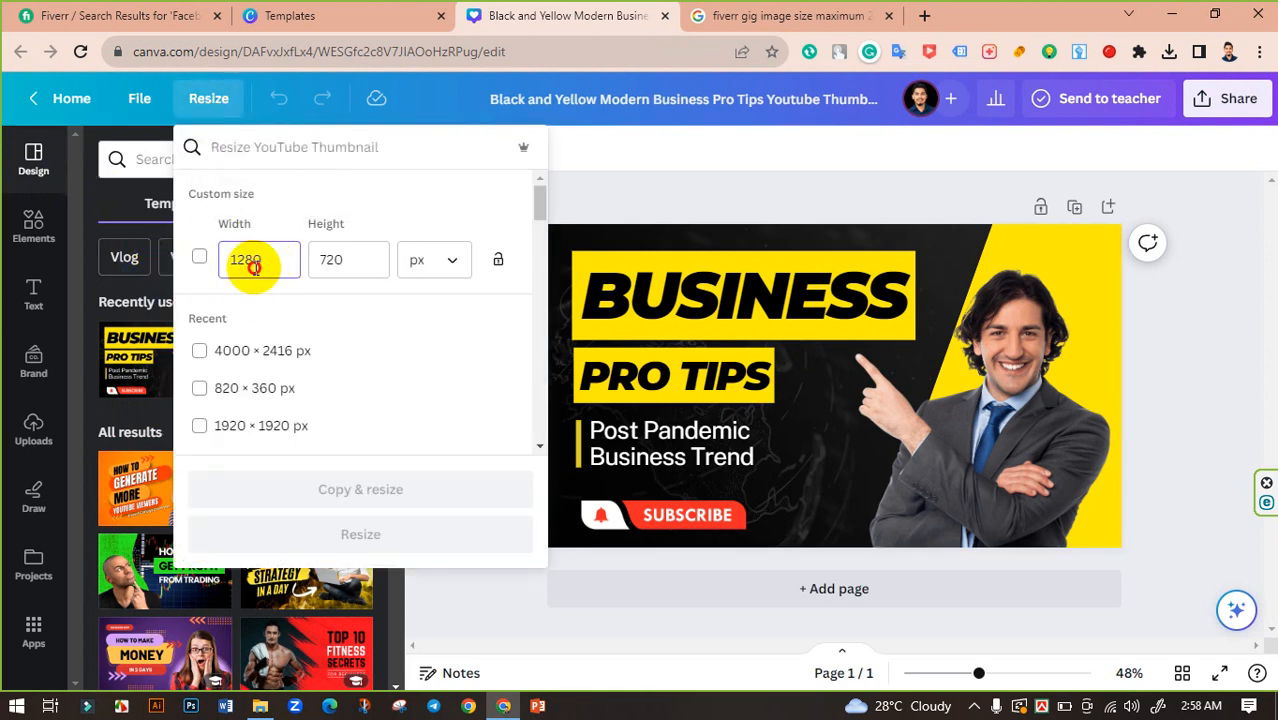
pyautogui.doubleClick(232, 268)
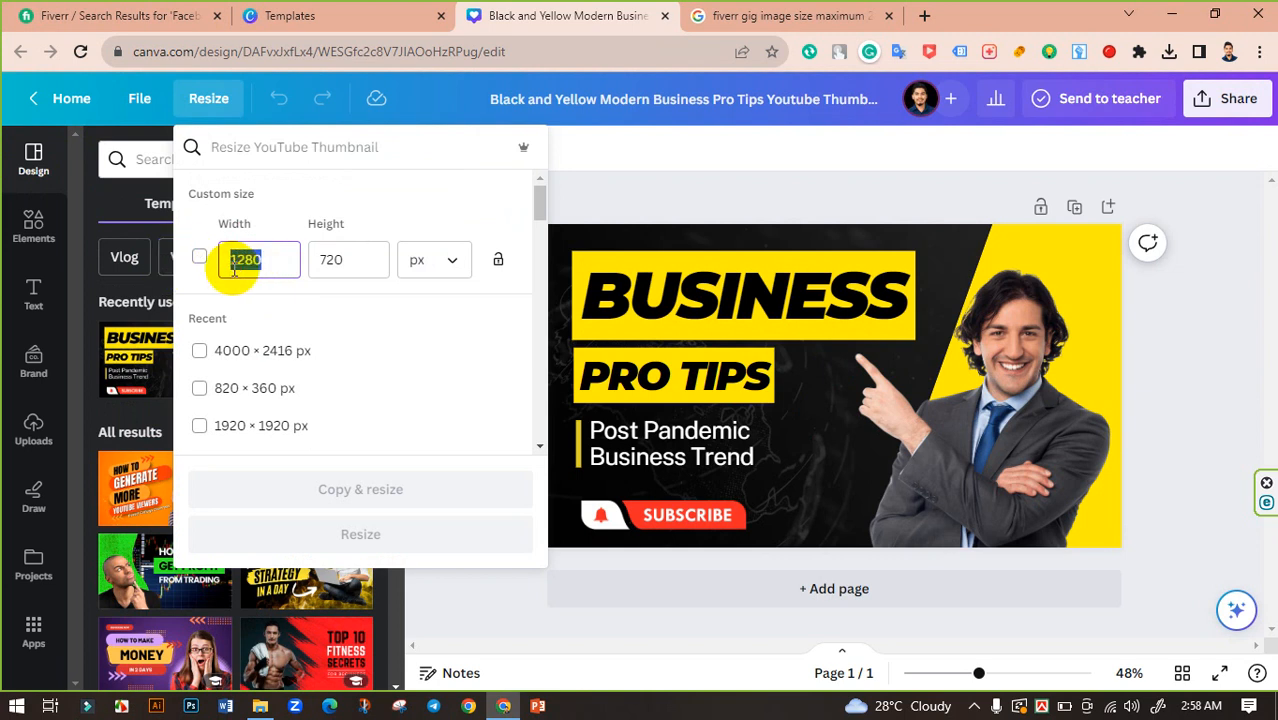
pyautogui.write('4000')
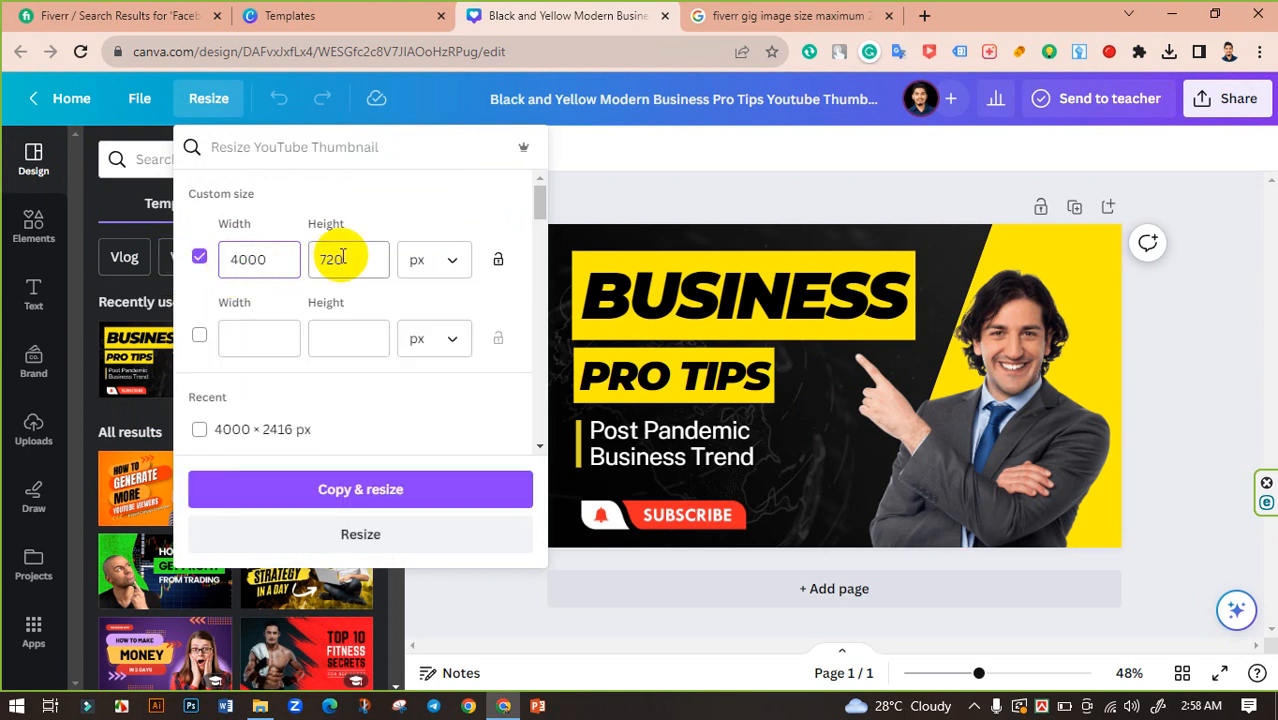
pyautogui.doubleClick(305, 265)
pyautogui.write('24')
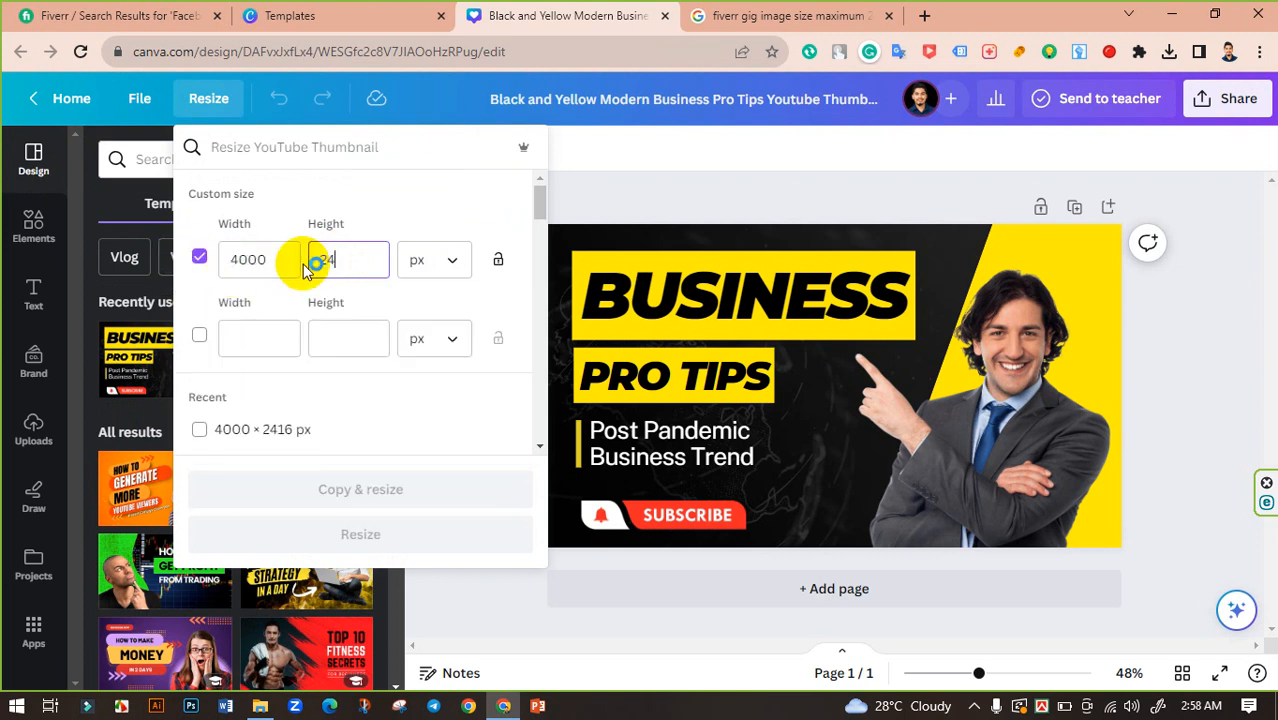
pyautogui.write('16')
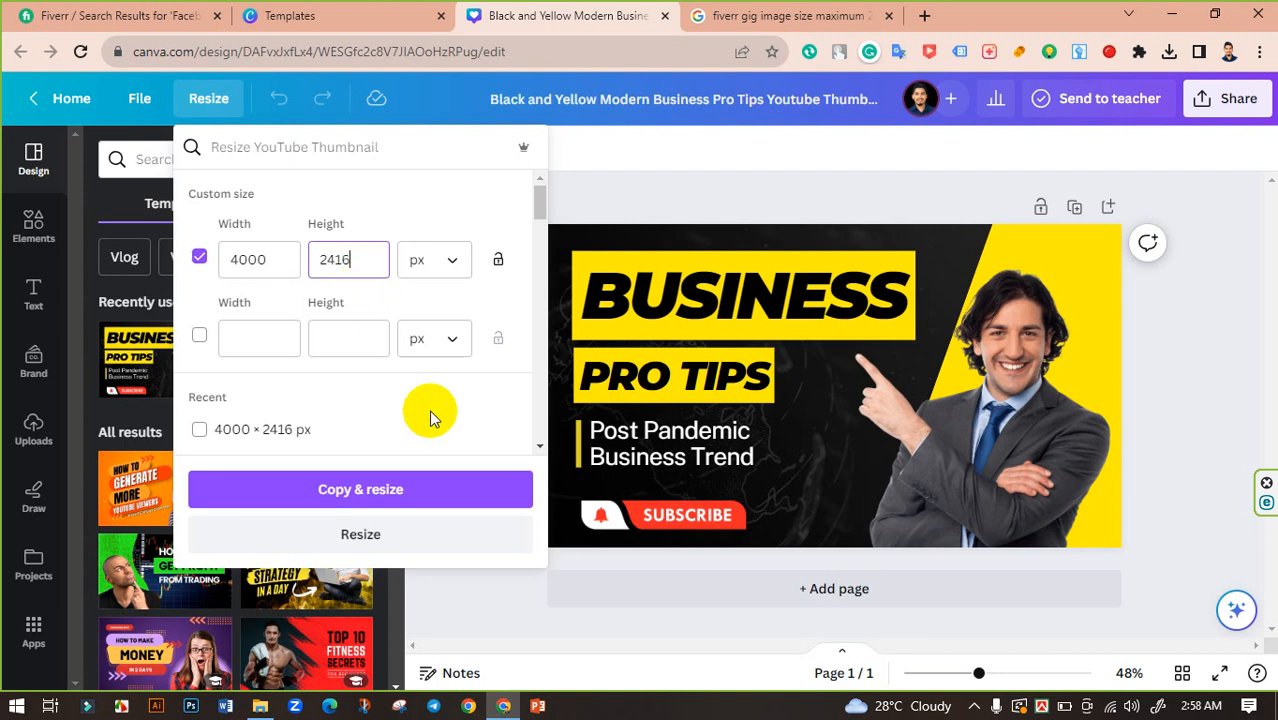
pyautogui.click(377, 489)
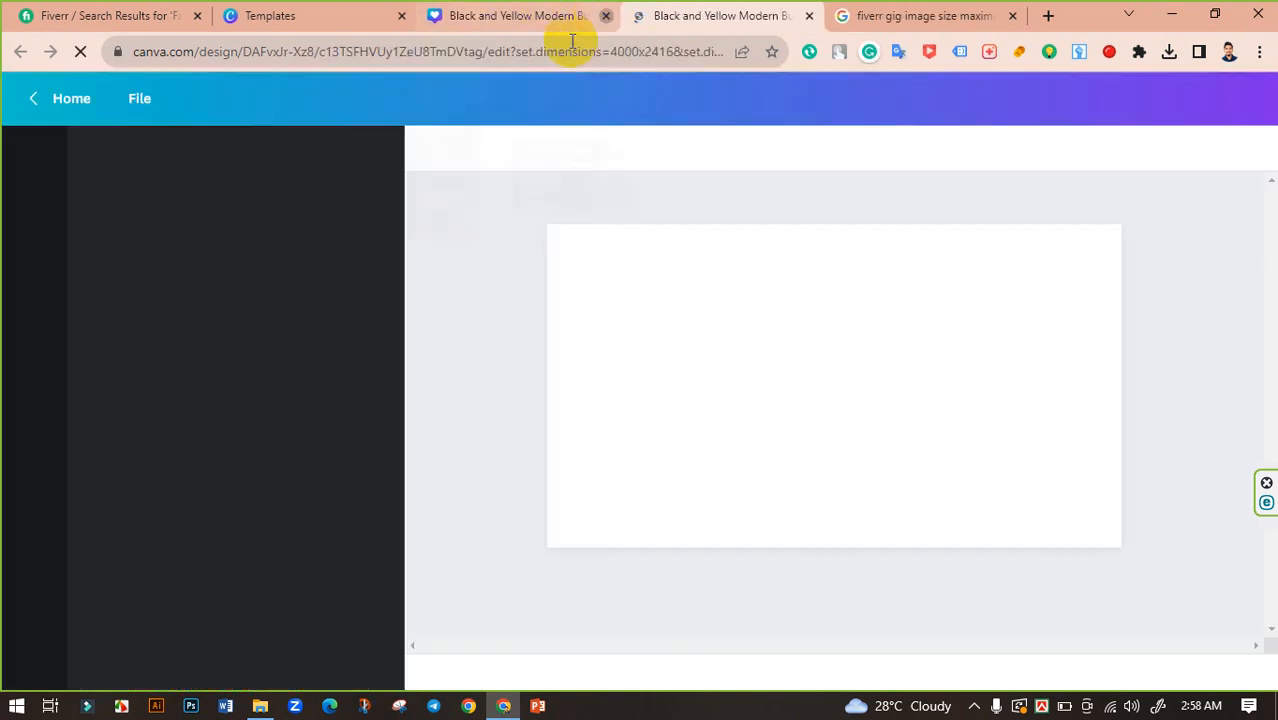
pyautogui.click(605, 16)
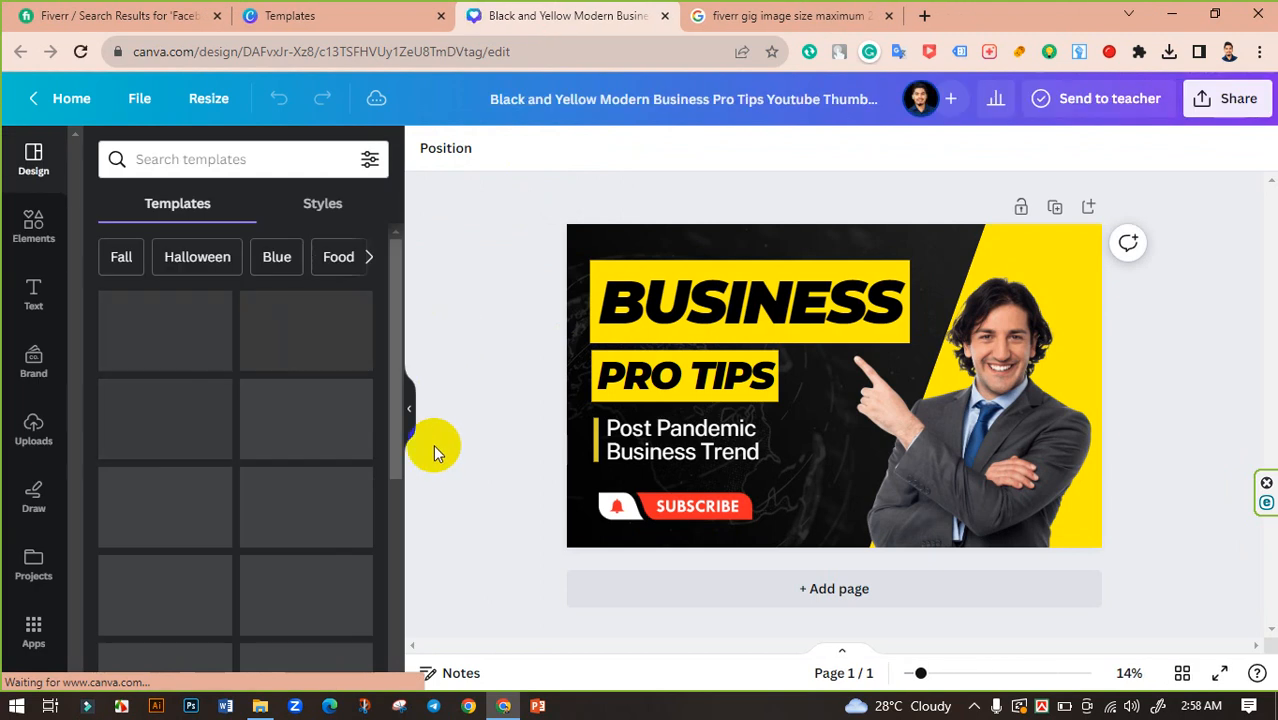
# Replace the BUSINESS headline with "GOOGLE ADS" and widen its text box until the text fits on one line.
pyautogui.moveTo(928, 680)
pyautogui.mouseDown()
pyautogui.moveTo(944, 680)
pyautogui.moveTo(933, 680)
pyautogui.mouseUp()
pyautogui.click(745, 268)
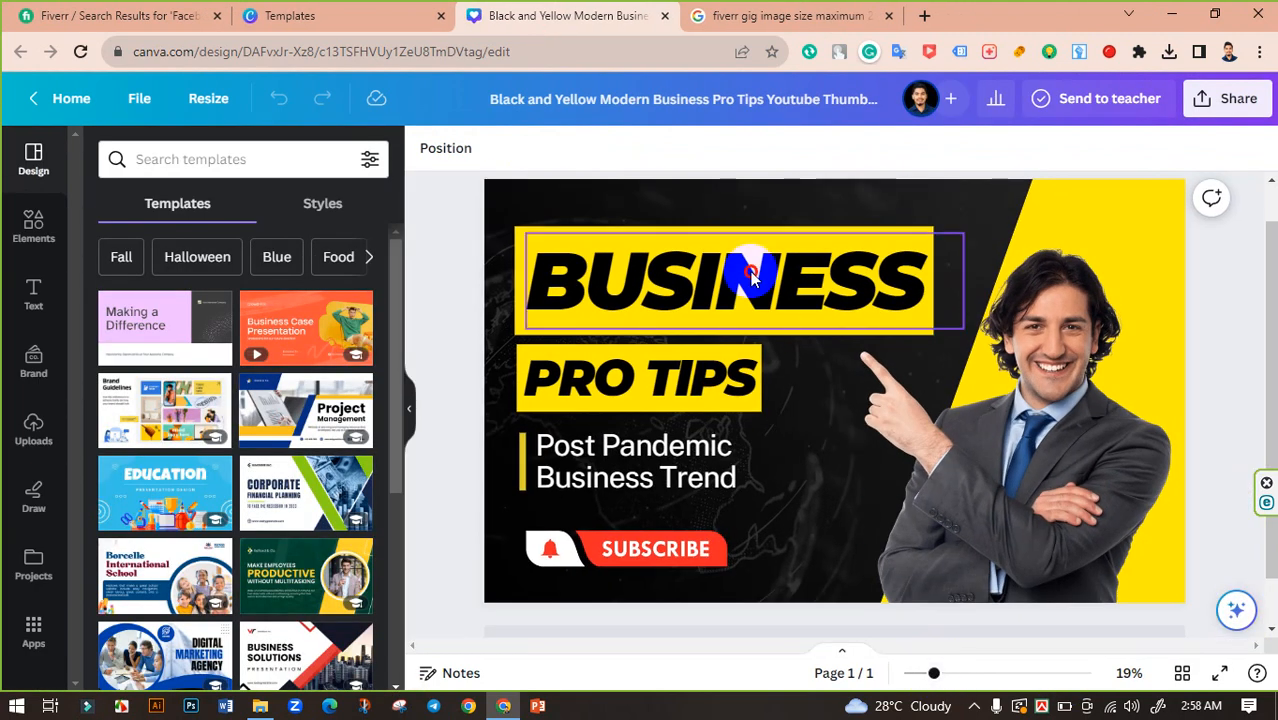
pyautogui.click(745, 268)
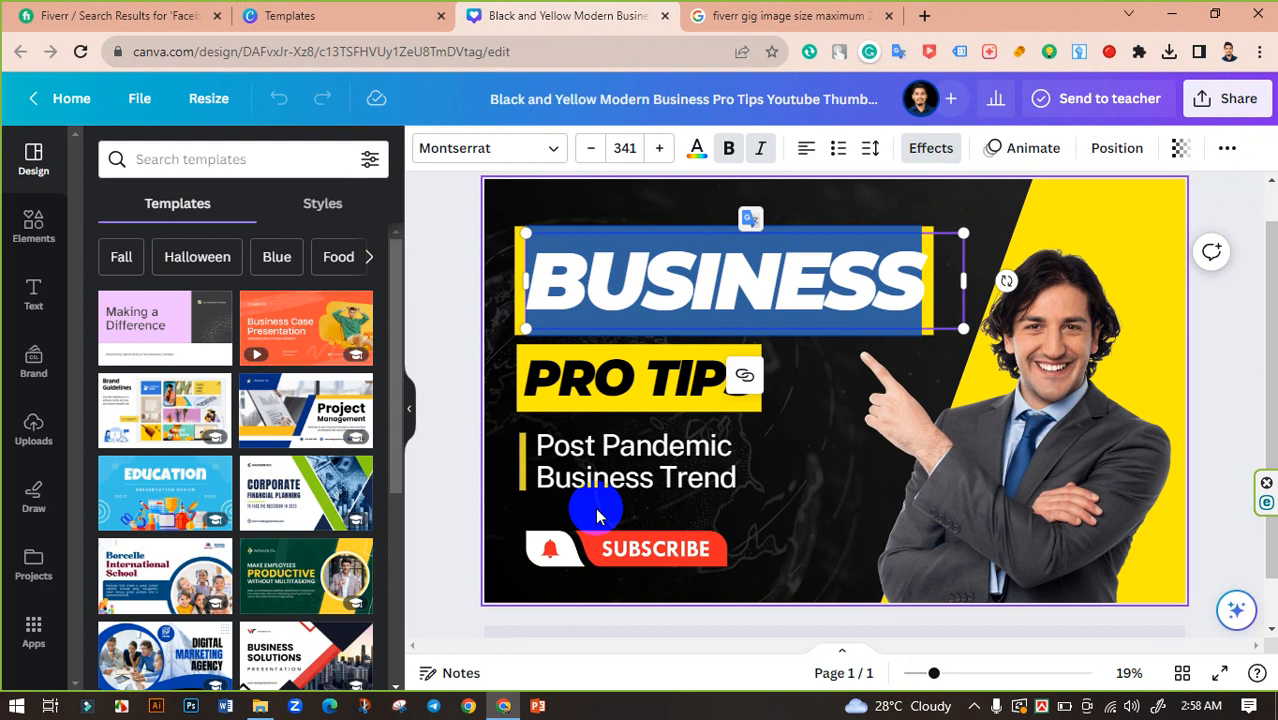
pyautogui.write('GOO')
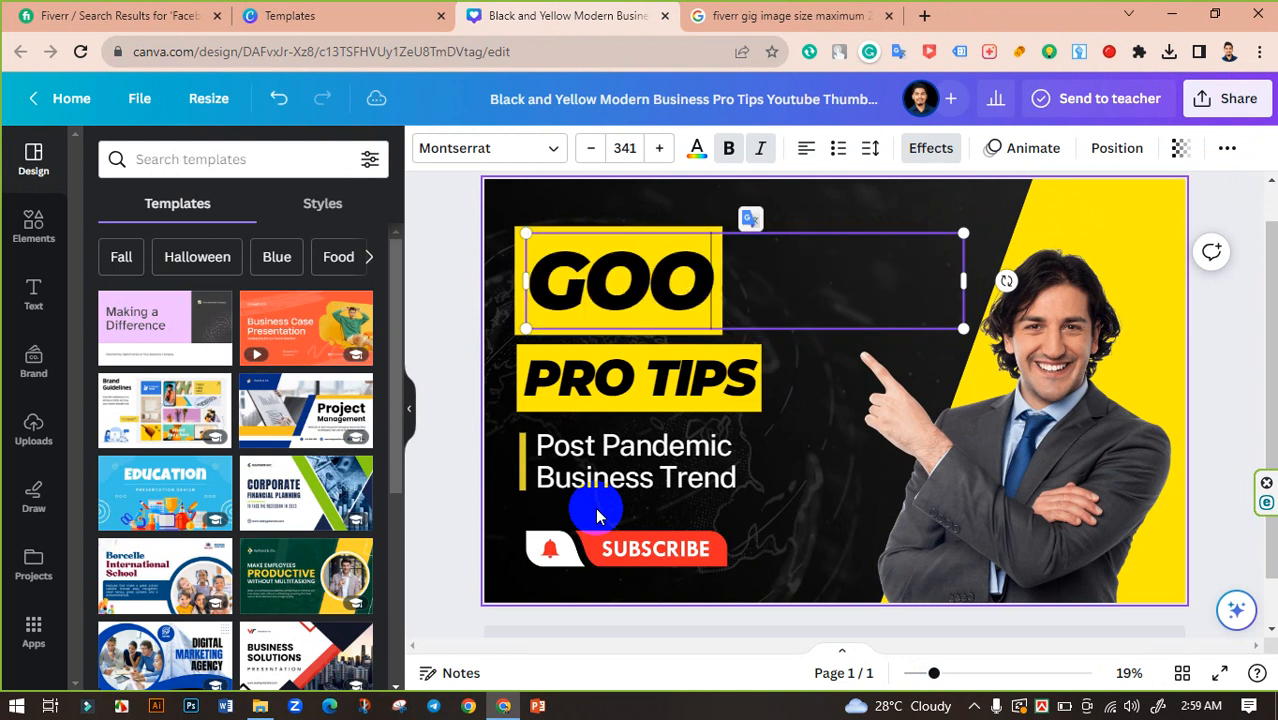
pyautogui.write('GLE AD')
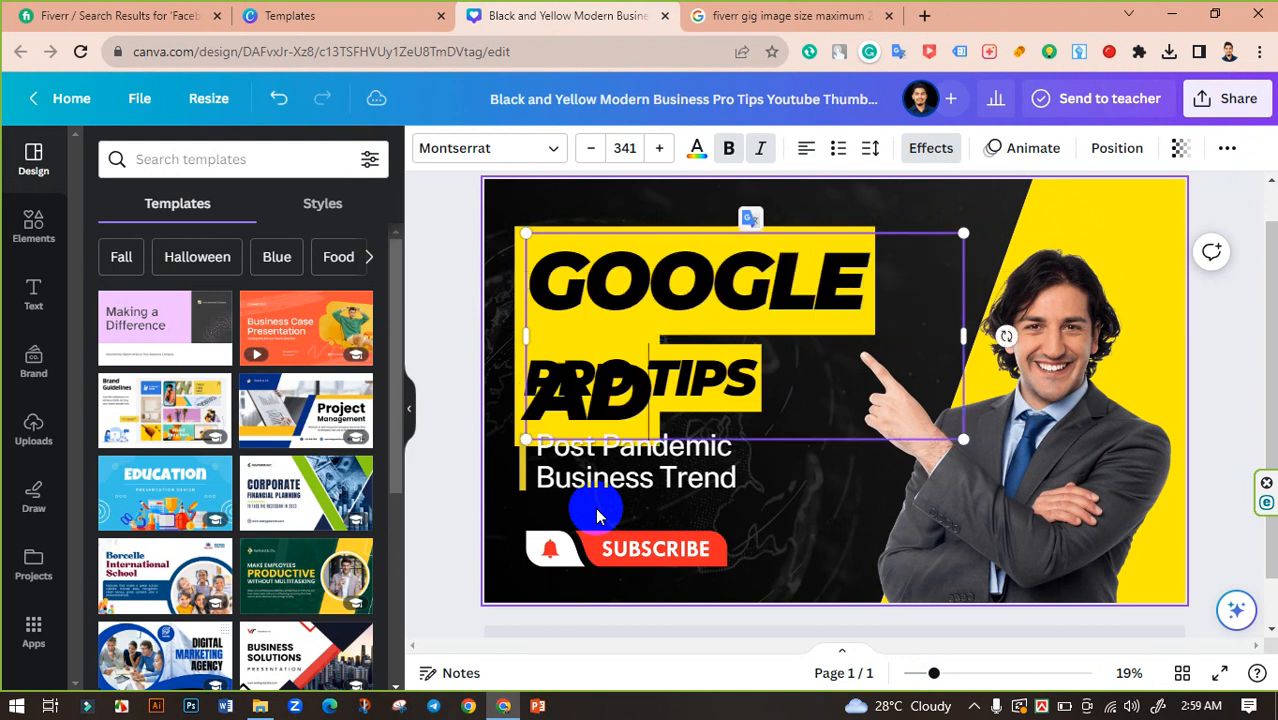
pyautogui.write('S')
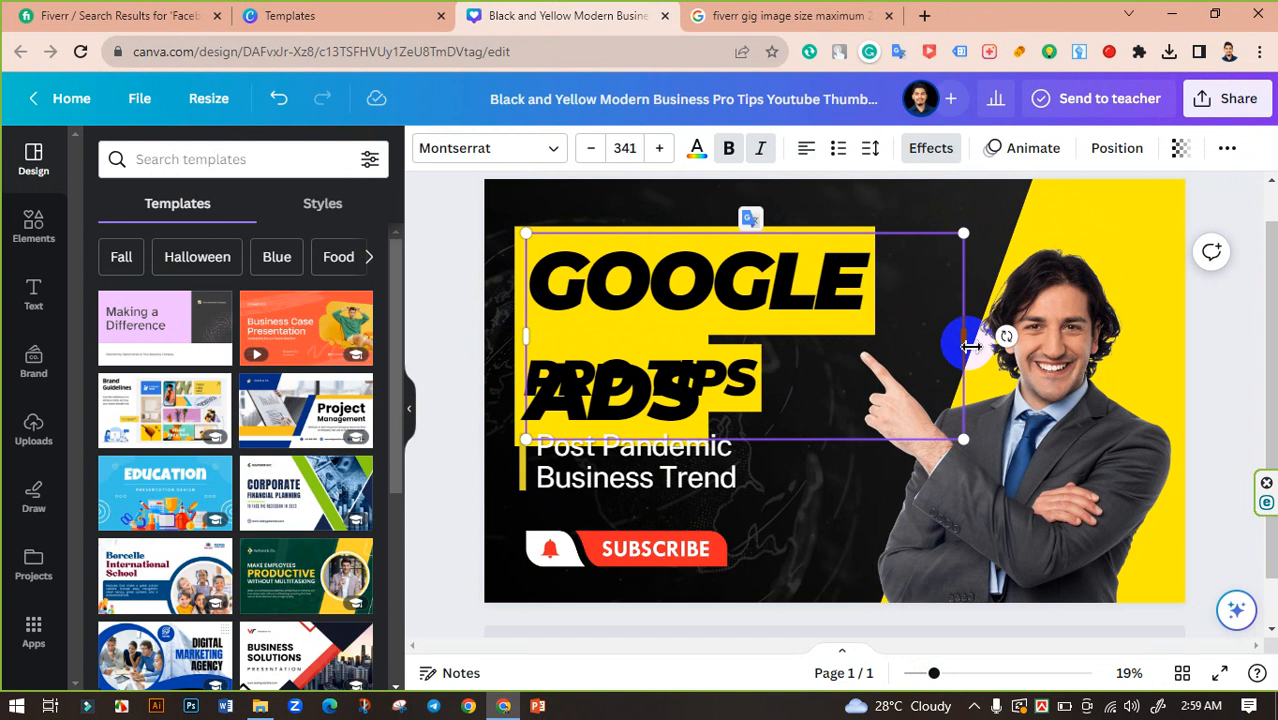
pyautogui.moveTo(963, 336); pyautogui.dragTo(1086, 288)
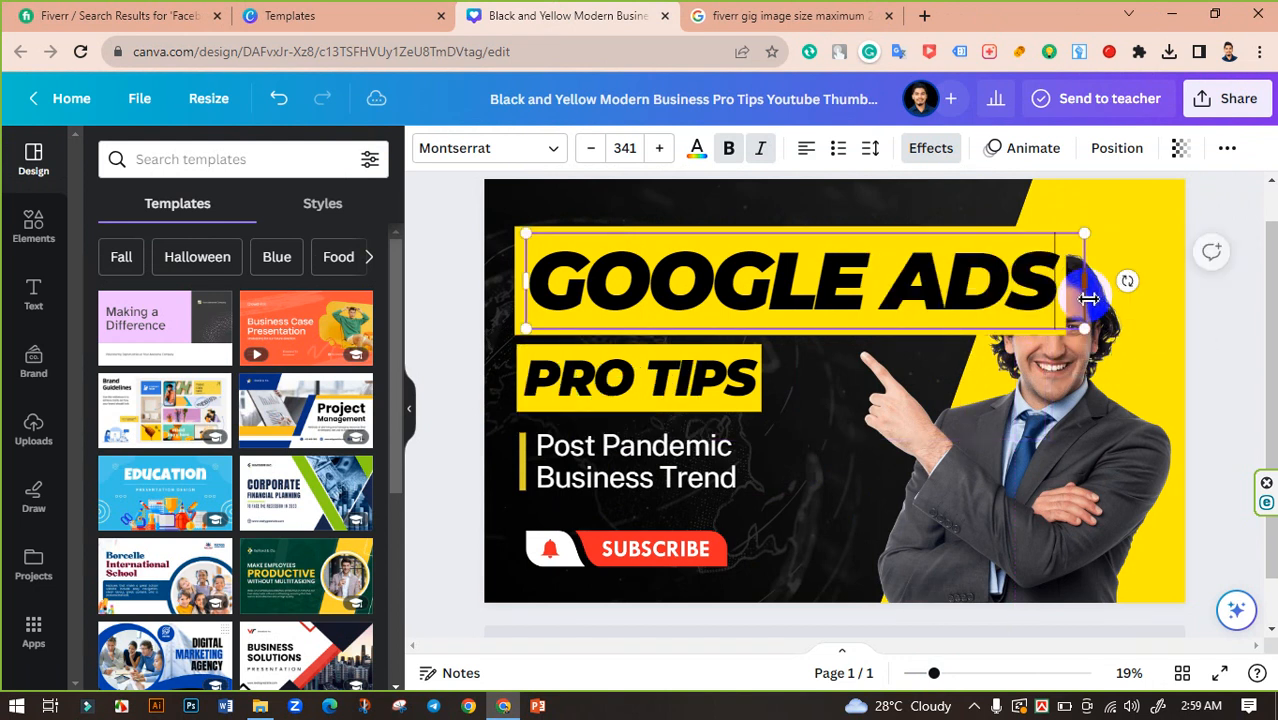
# Try the Bernoru font and the Black weight of Montserrat on the GOOGLE ADS headline.
pyautogui.click(527, 148)
pyautogui.click(169, 349)
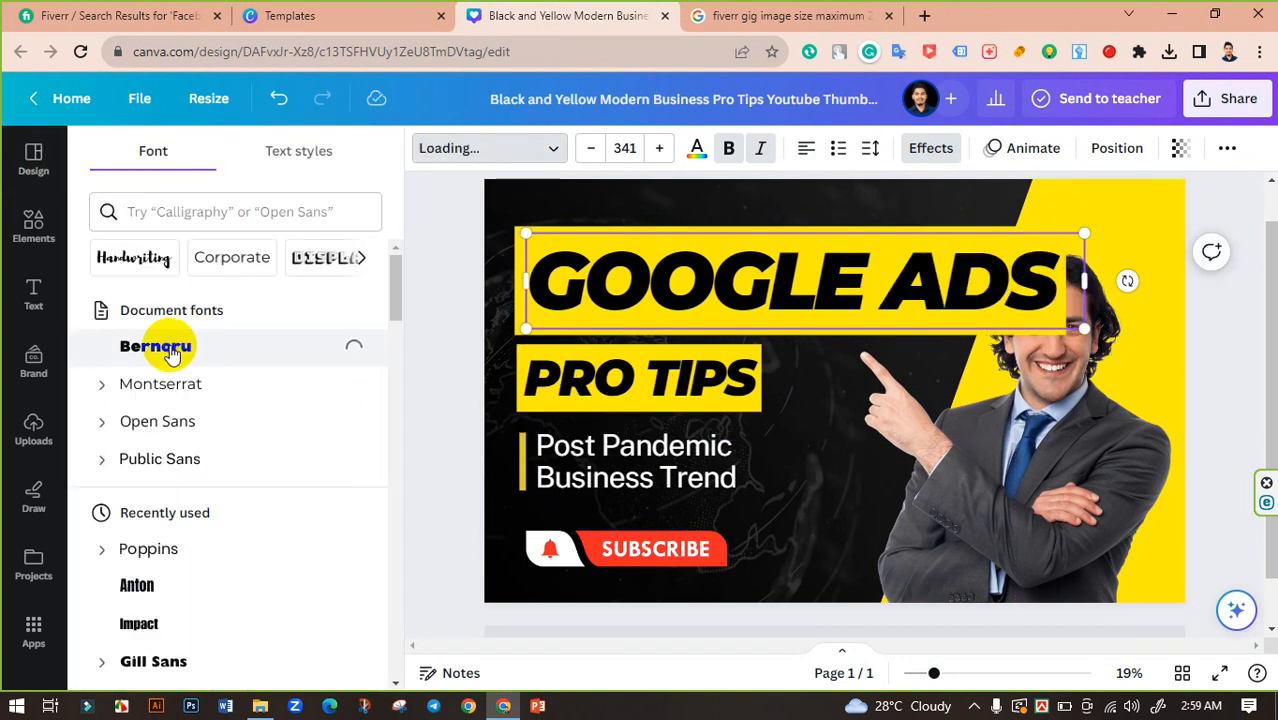
pyautogui.click(160, 398)
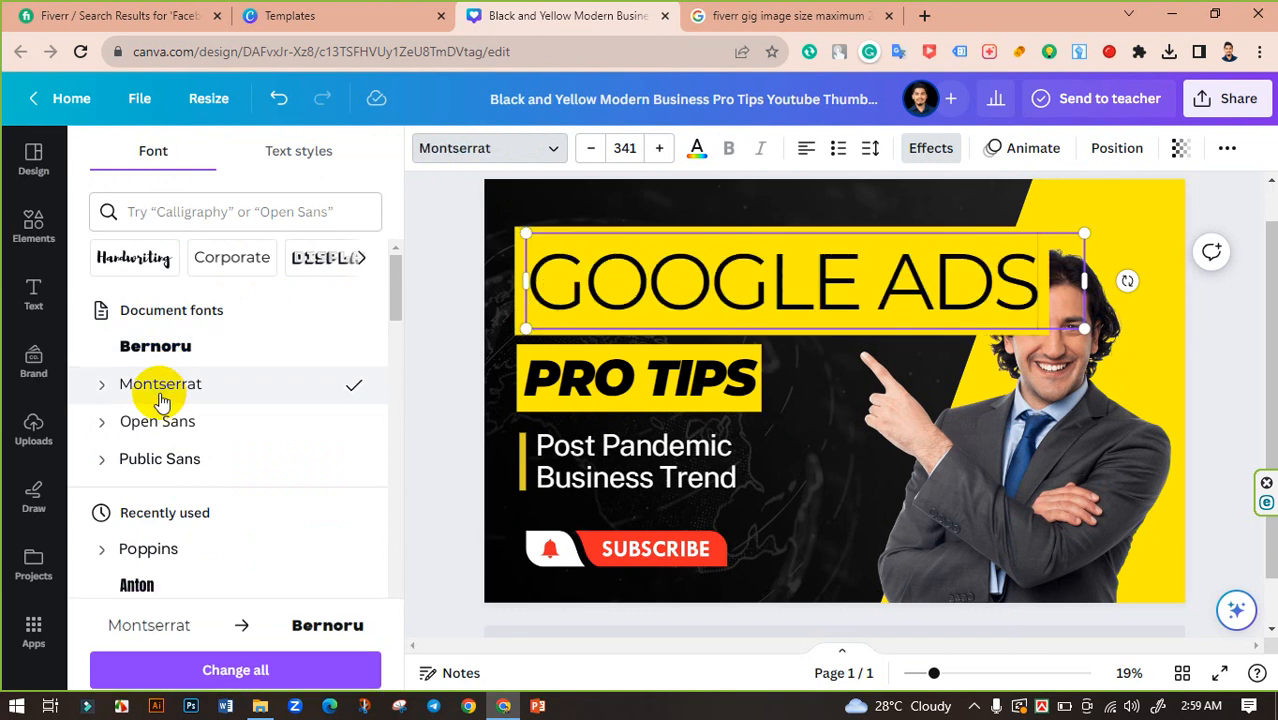
pyautogui.click(101, 384)
pyautogui.scroll(-2, 199, 477)
pyautogui.scroll(-1, 199, 477)
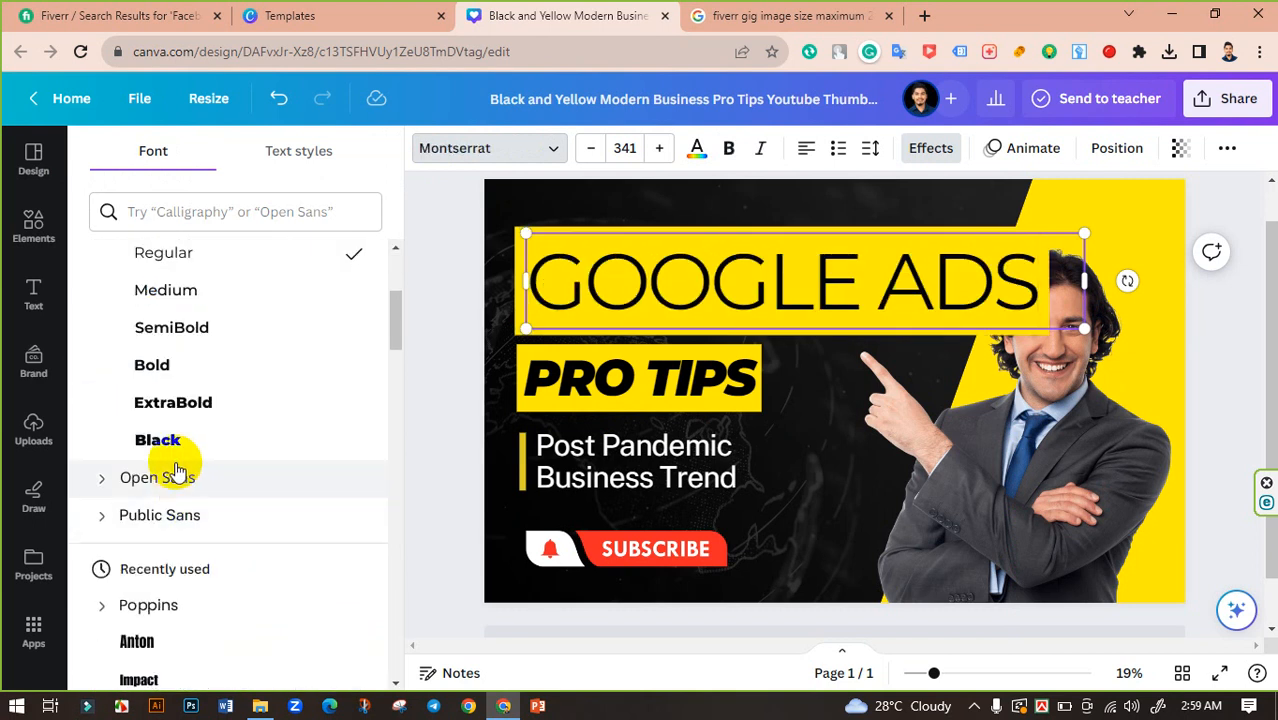
pyautogui.click(178, 455)
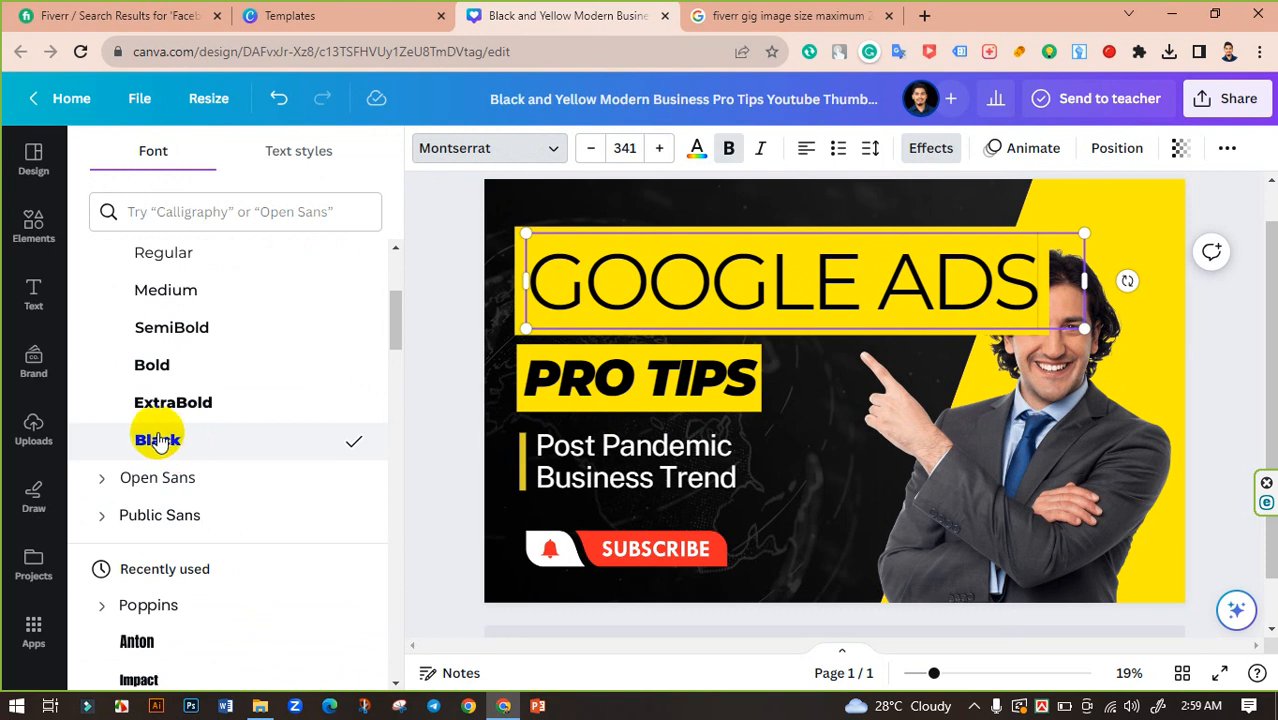
pyautogui.click(419, 314)
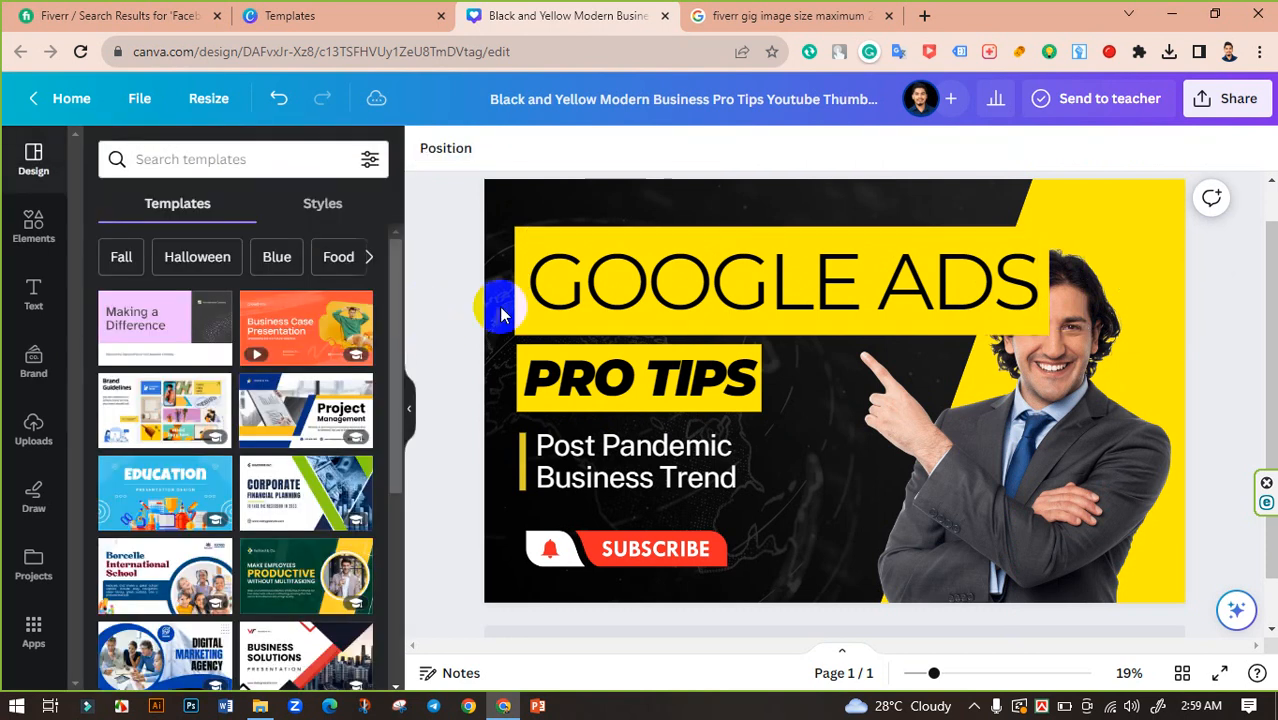
# Search the fonts for "mons" with the GOOGLE ADS headline selected, and clear the search.
pyautogui.click(640, 285)
pyautogui.click(492, 155)
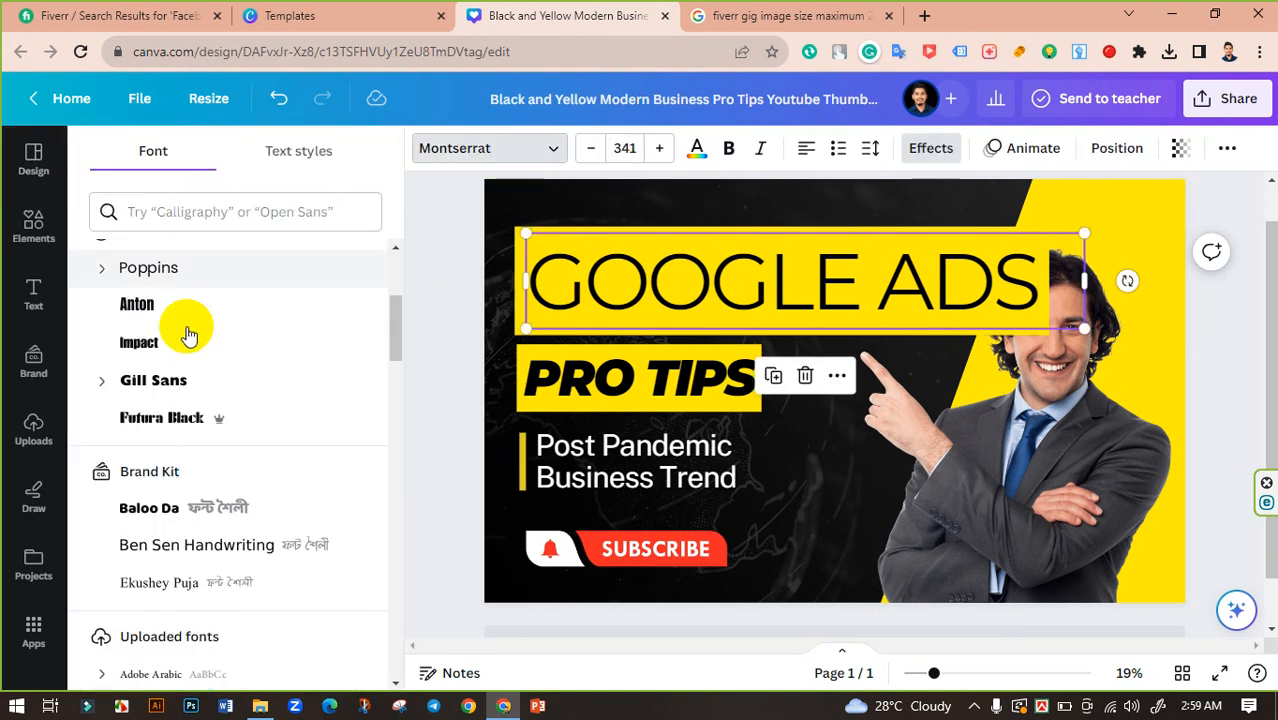
pyautogui.scroll(3, 116, 347)
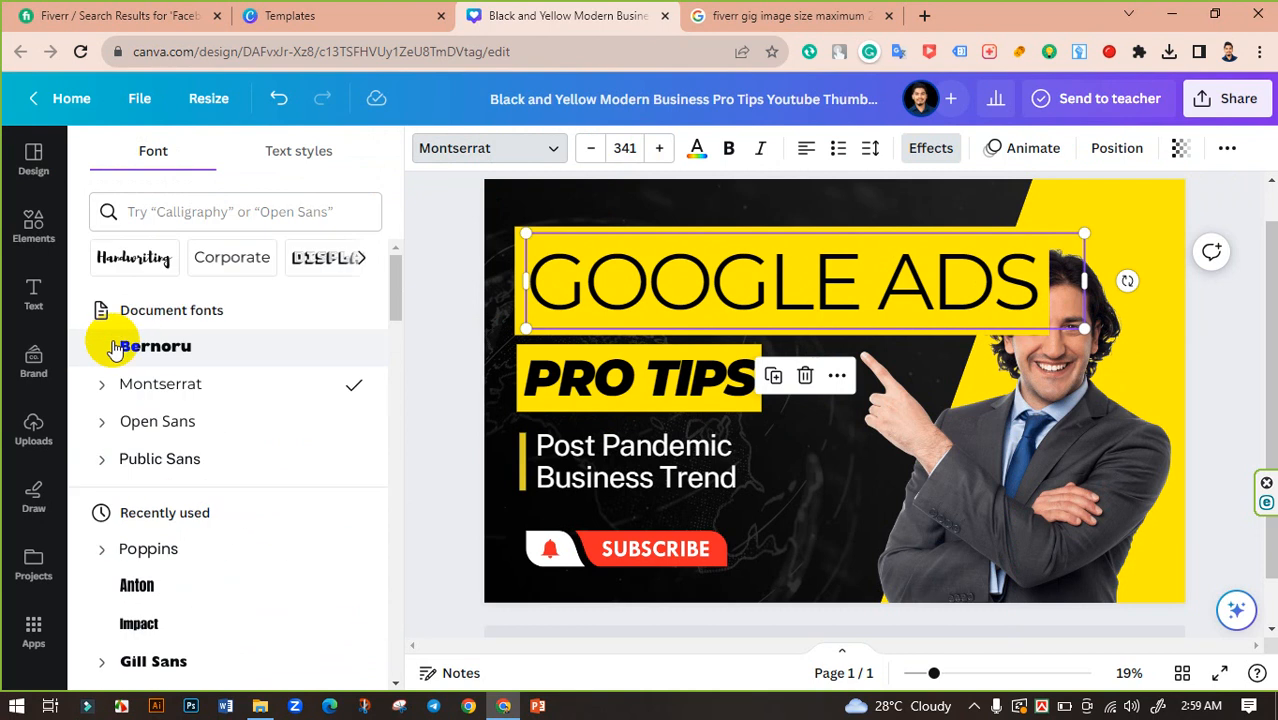
pyautogui.click(232, 213)
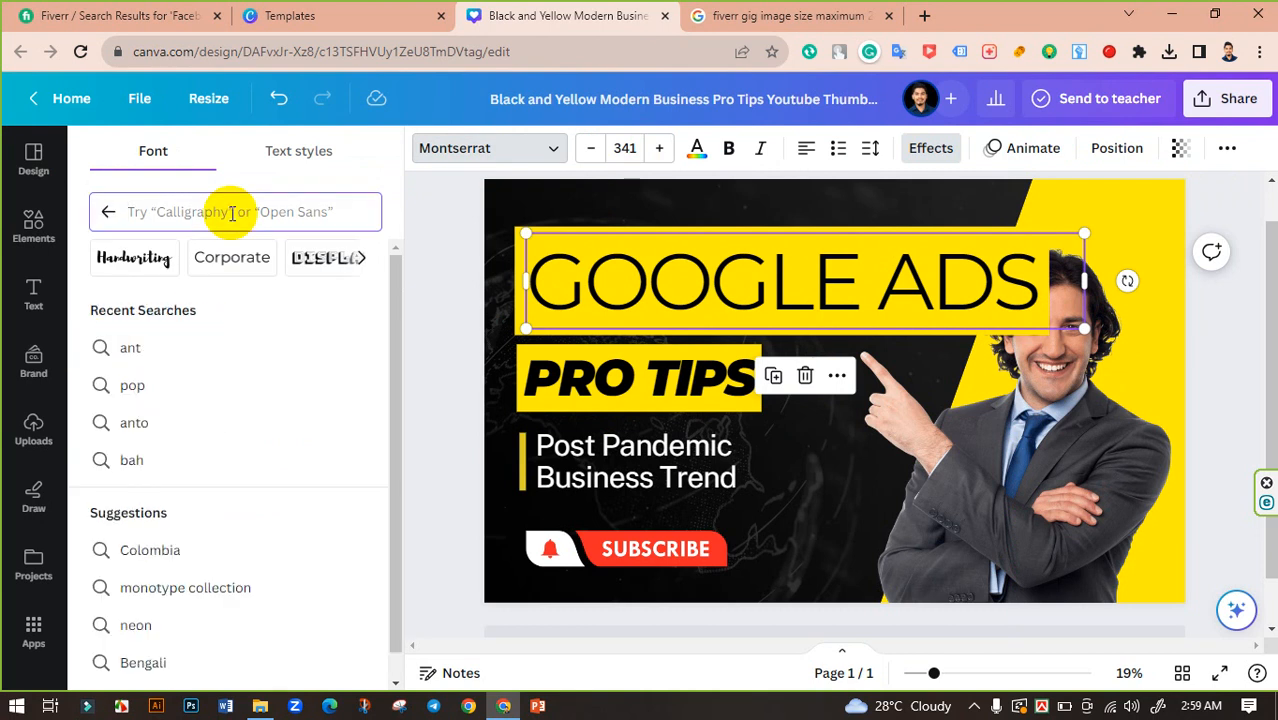
pyautogui.write('mons')
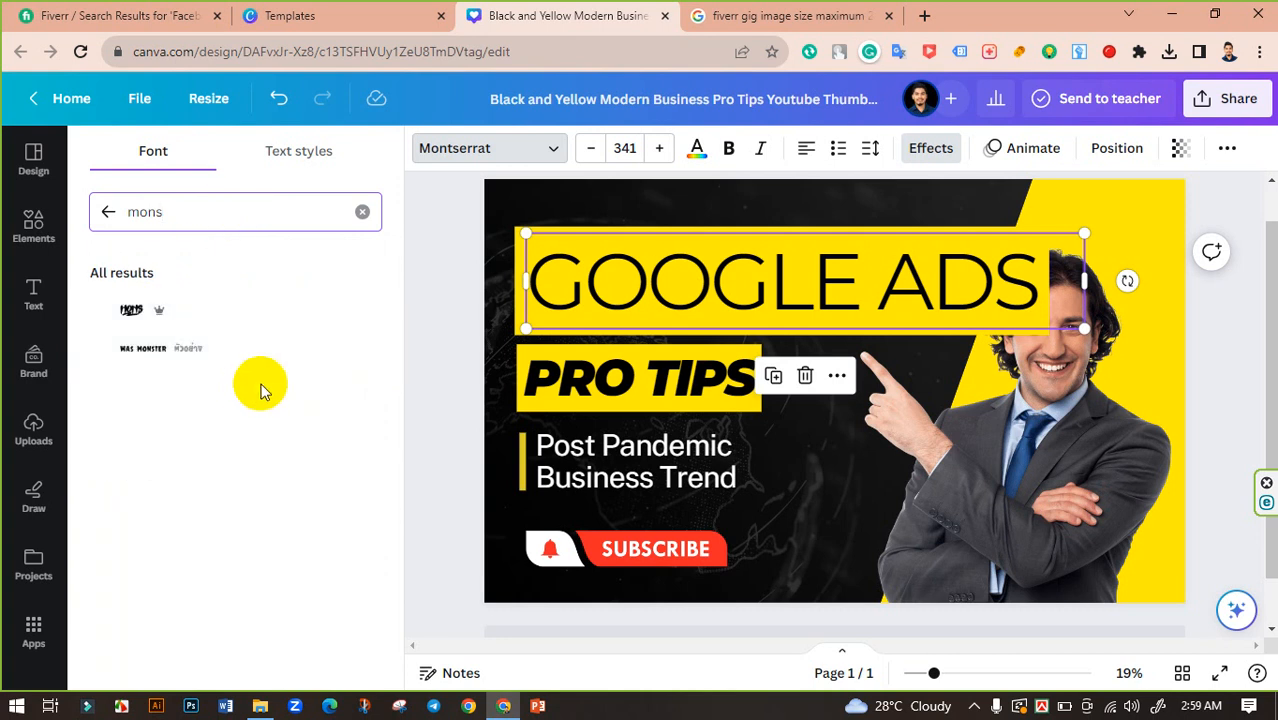
pyautogui.press('BackSpace')
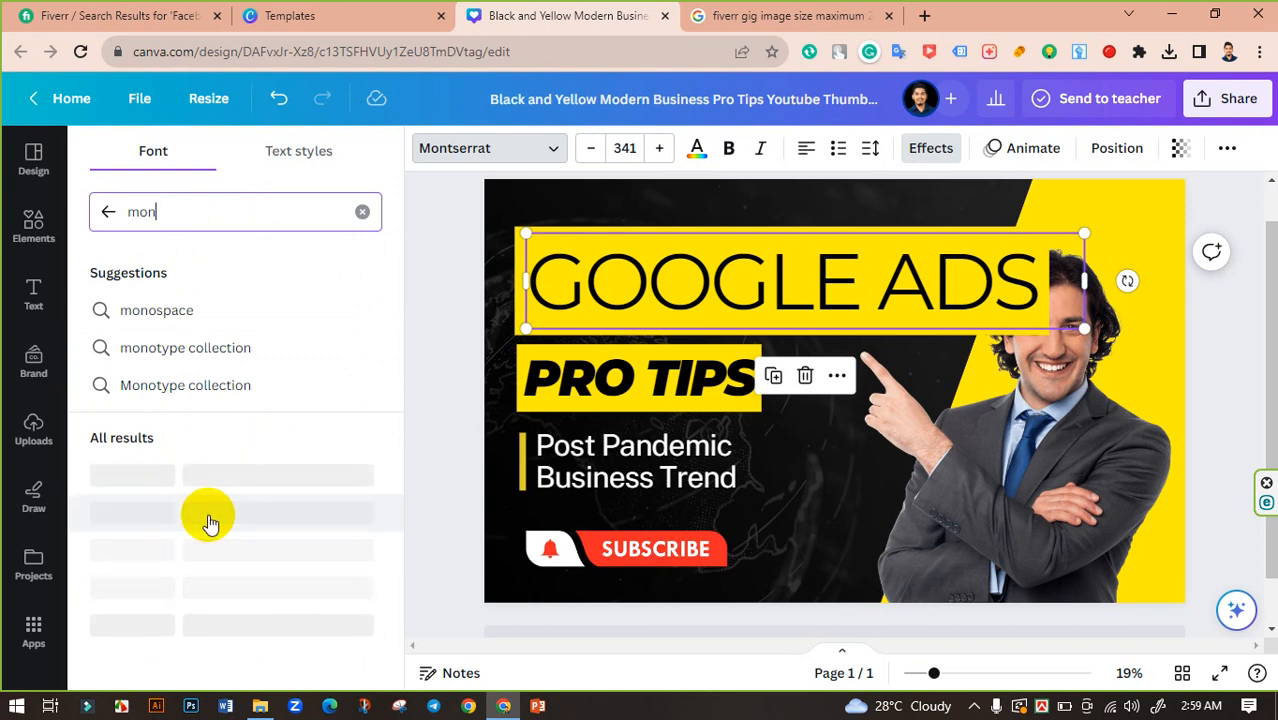
pyautogui.click(362, 211)
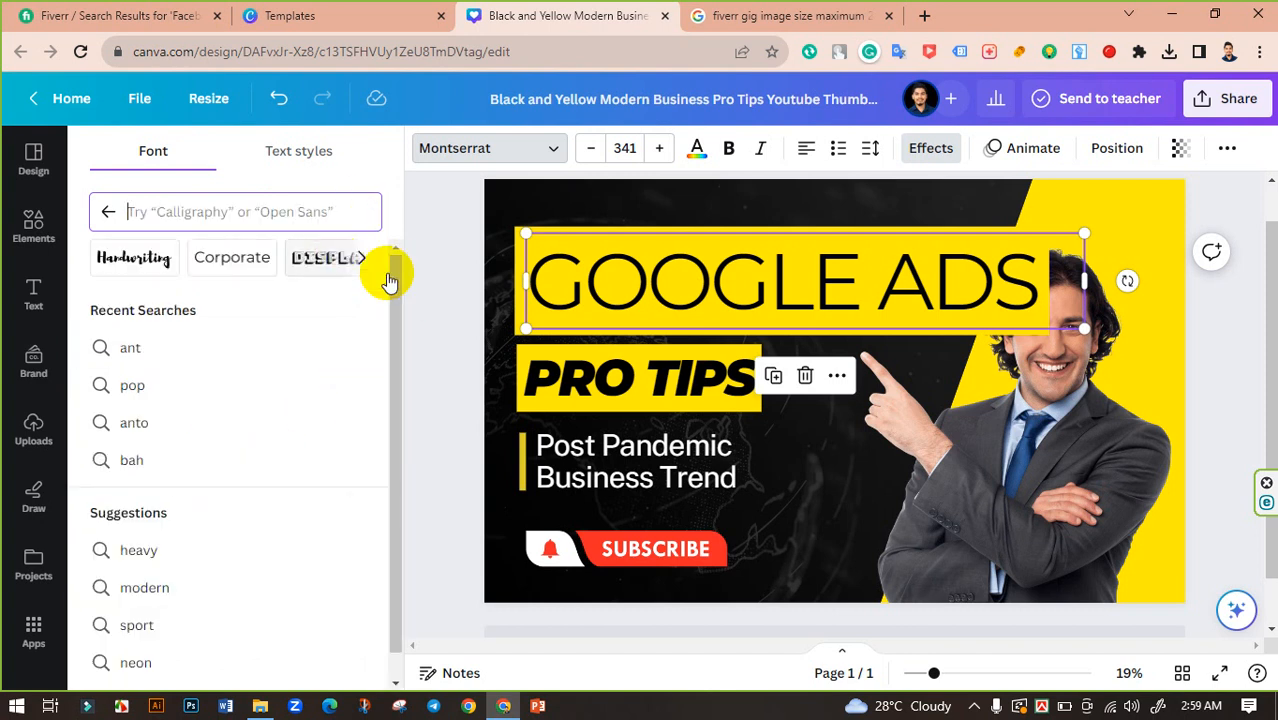
pyautogui.scroll(-2, 180, 400)
pyautogui.scroll(1, 181, 479)
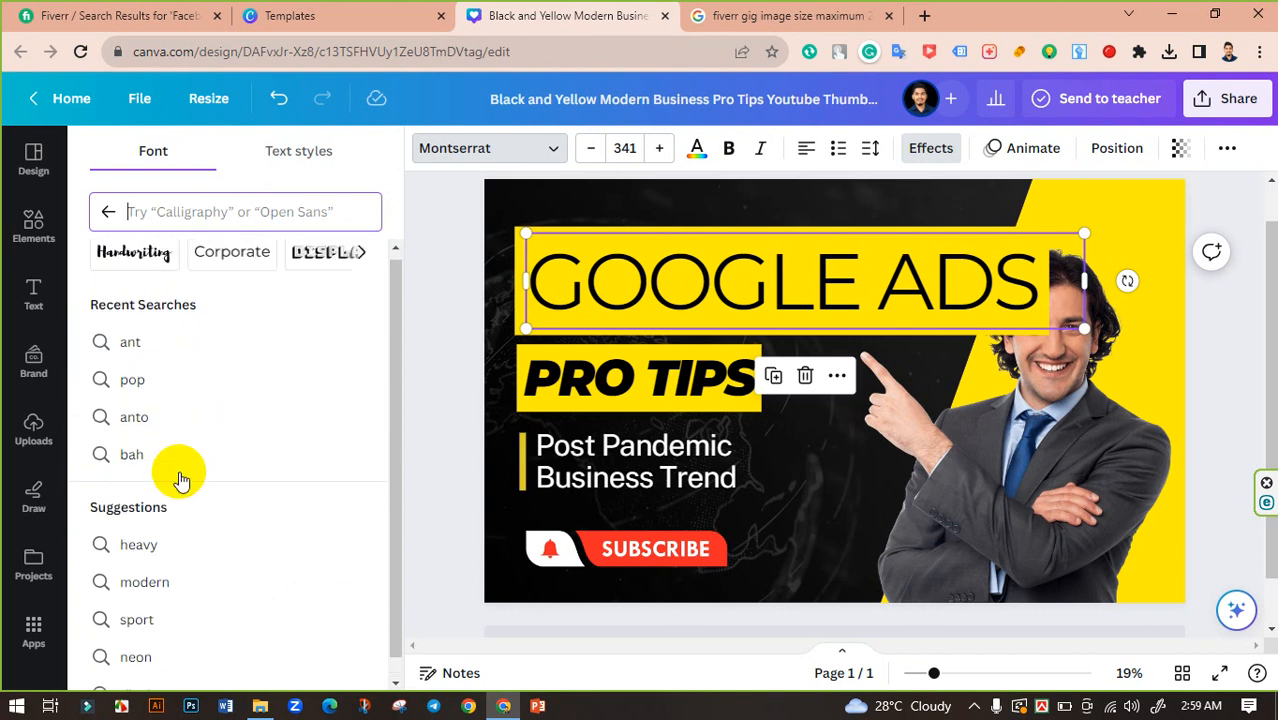
# List the fonts for the suggested search "heavy" and try Wedges on the GOOGLE ADS headline.
pyautogui.click(139, 545)
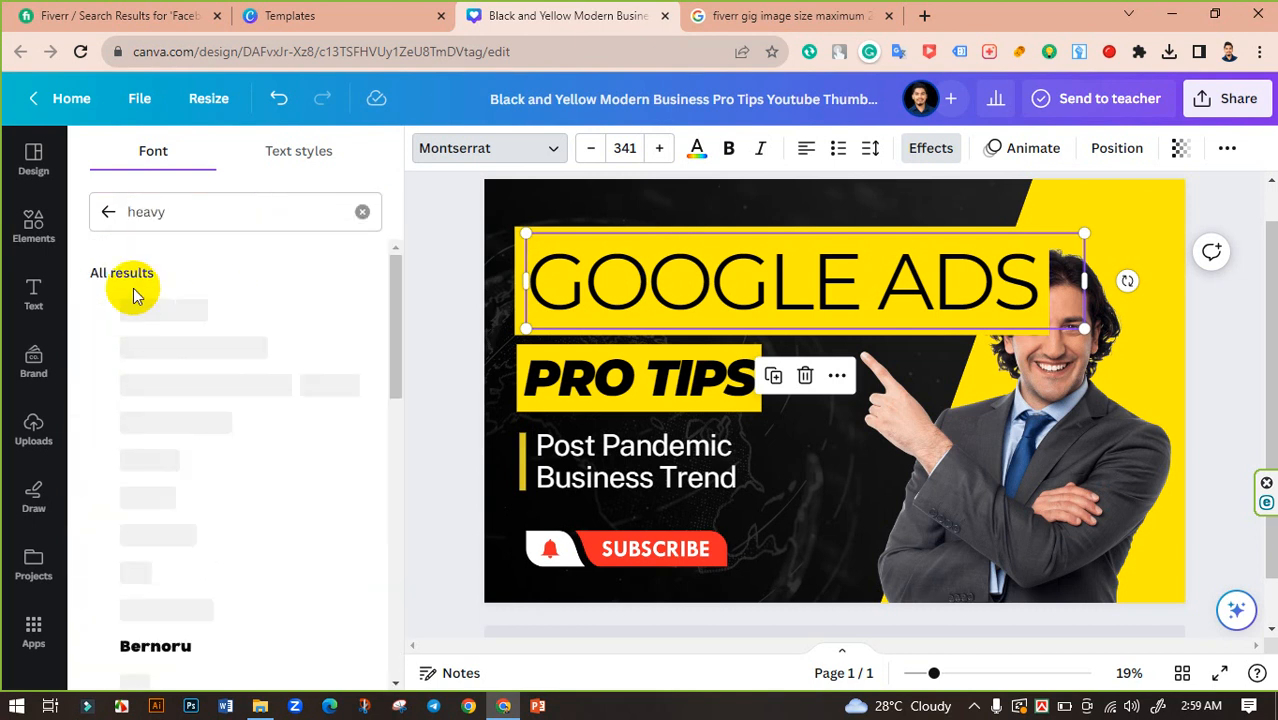
pyautogui.scroll(-2, 175, 433)
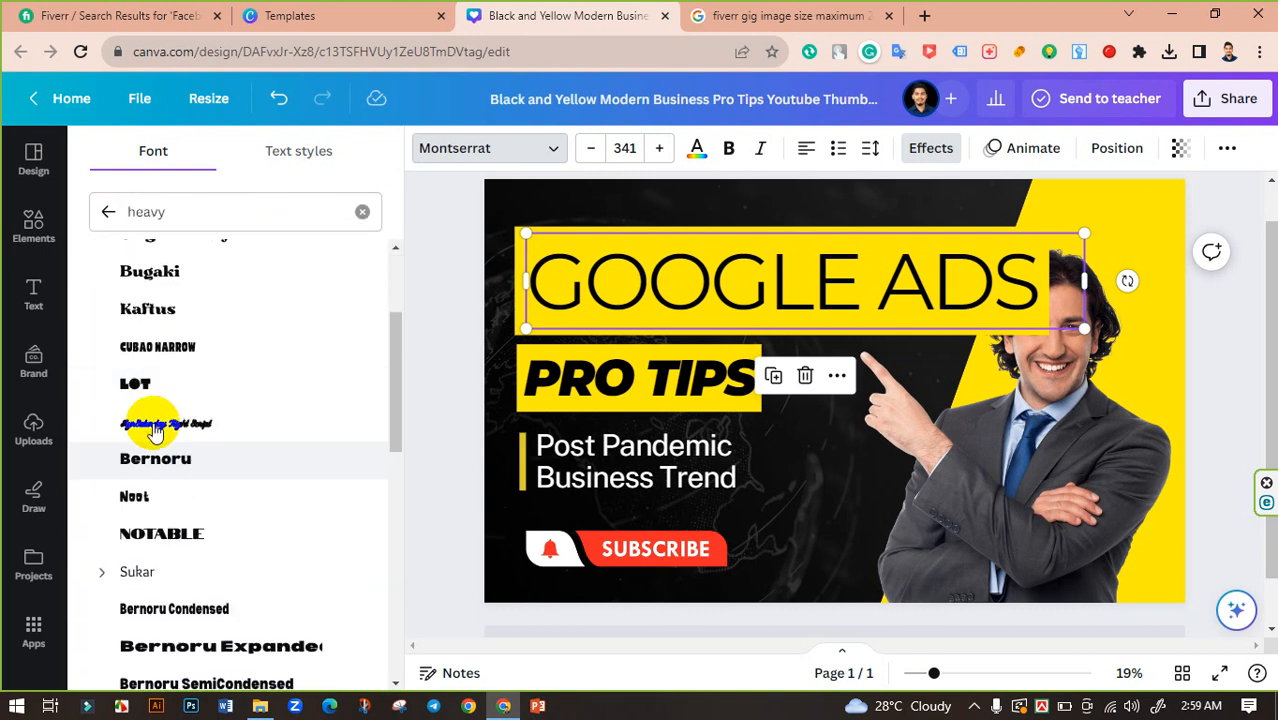
pyautogui.scroll(-3, 155, 428)
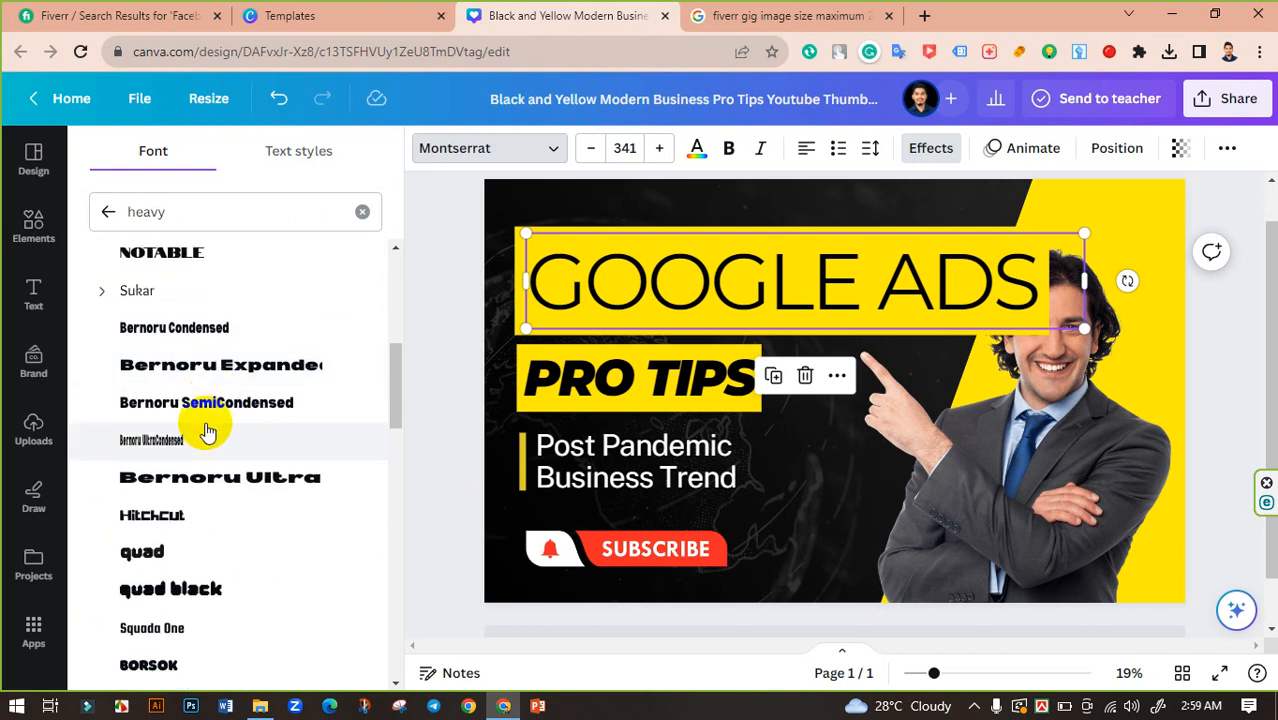
pyautogui.scroll(-2, 210, 440)
pyautogui.scroll(-2, 215, 430)
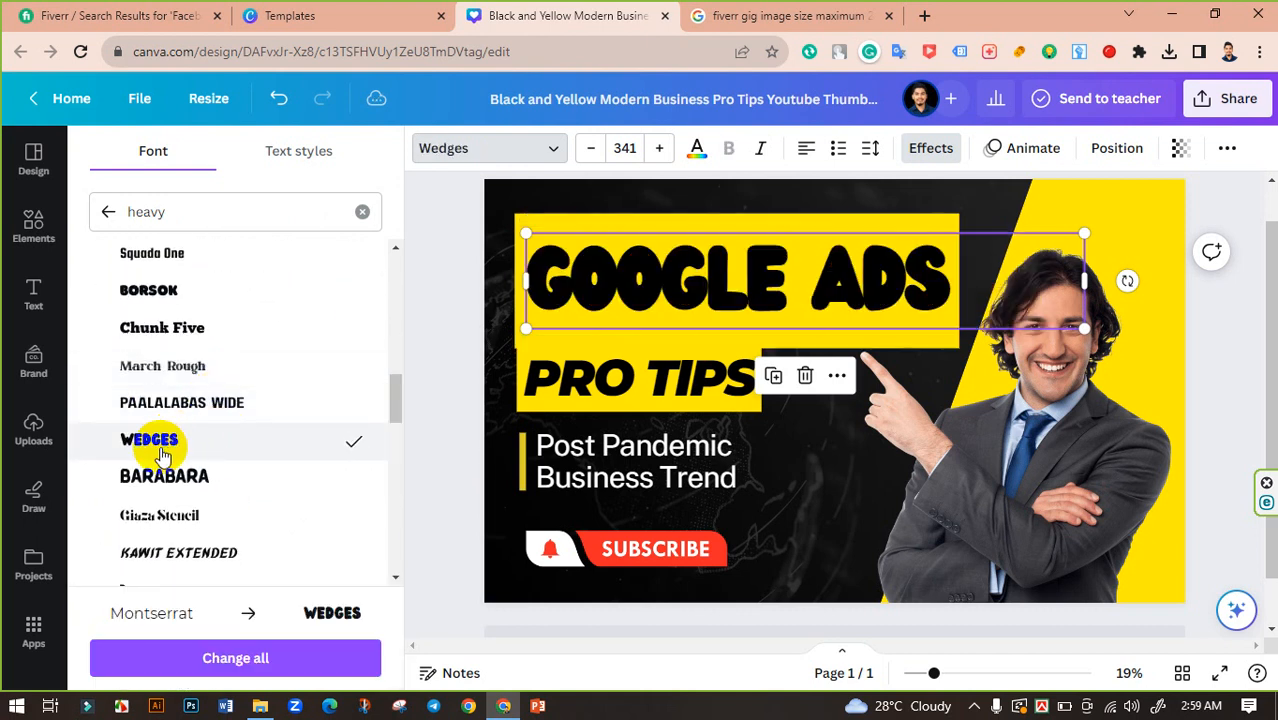
# Set the GOOGLE ADS headline's font to Cubao and look through further heavy fonts.
pyautogui.scroll(-3, 170, 440)
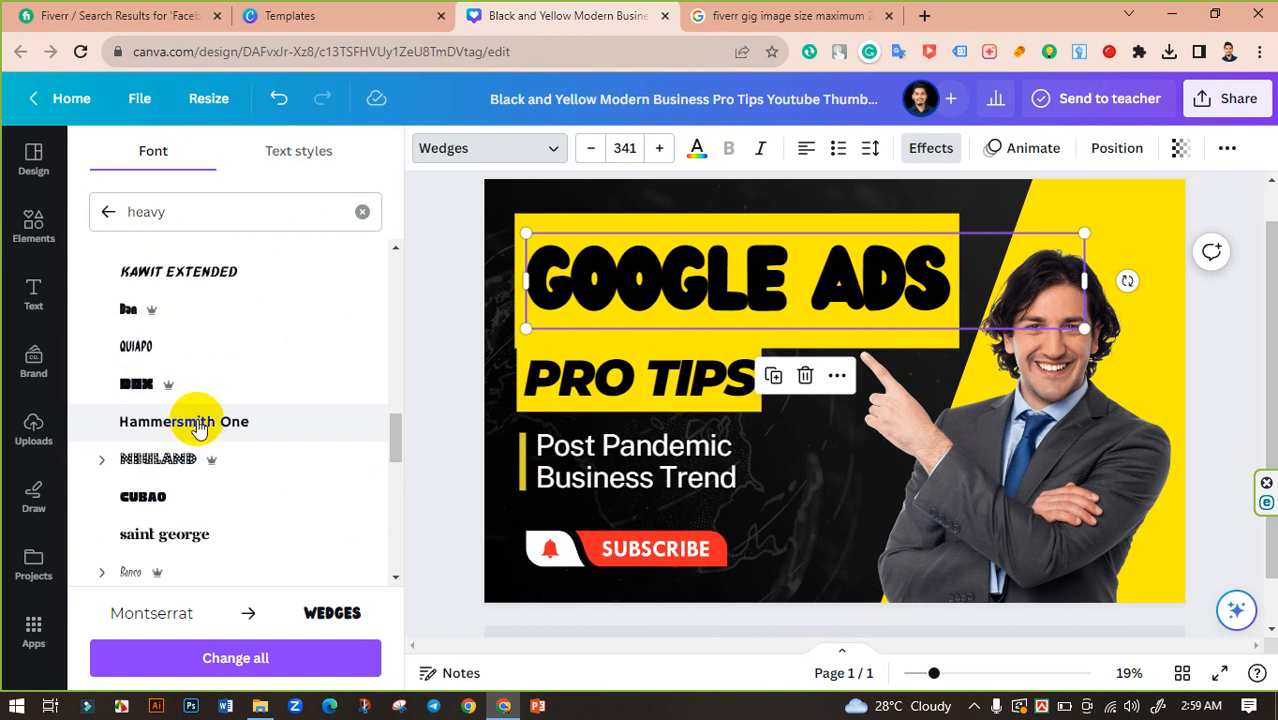
pyautogui.scroll(-2, 160, 395)
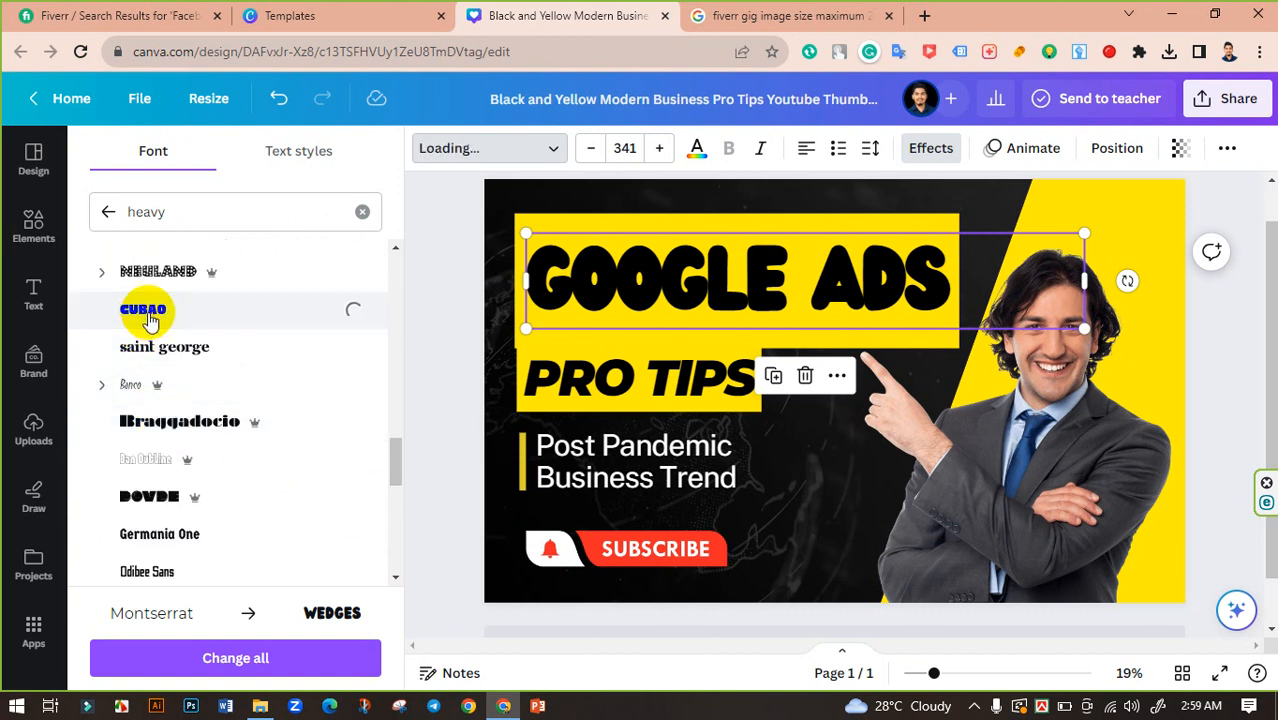
pyautogui.scroll(-2, 220, 368)
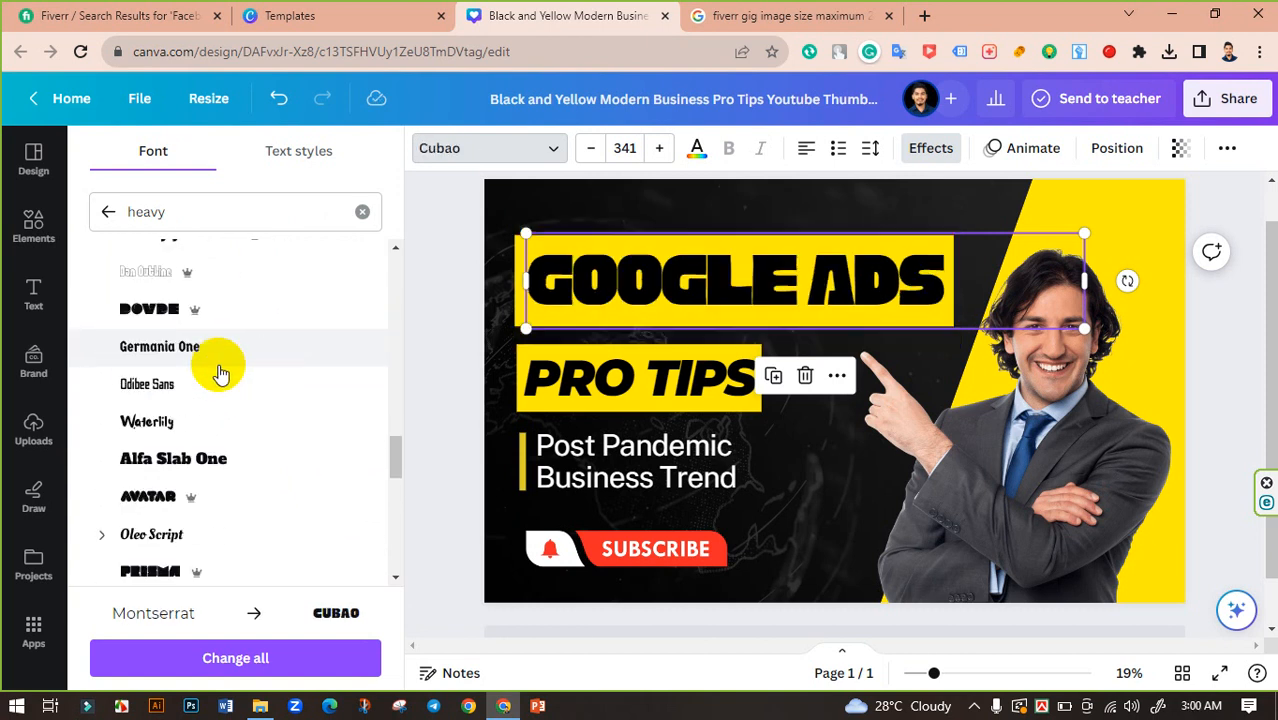
pyautogui.scroll(-3, 220, 372)
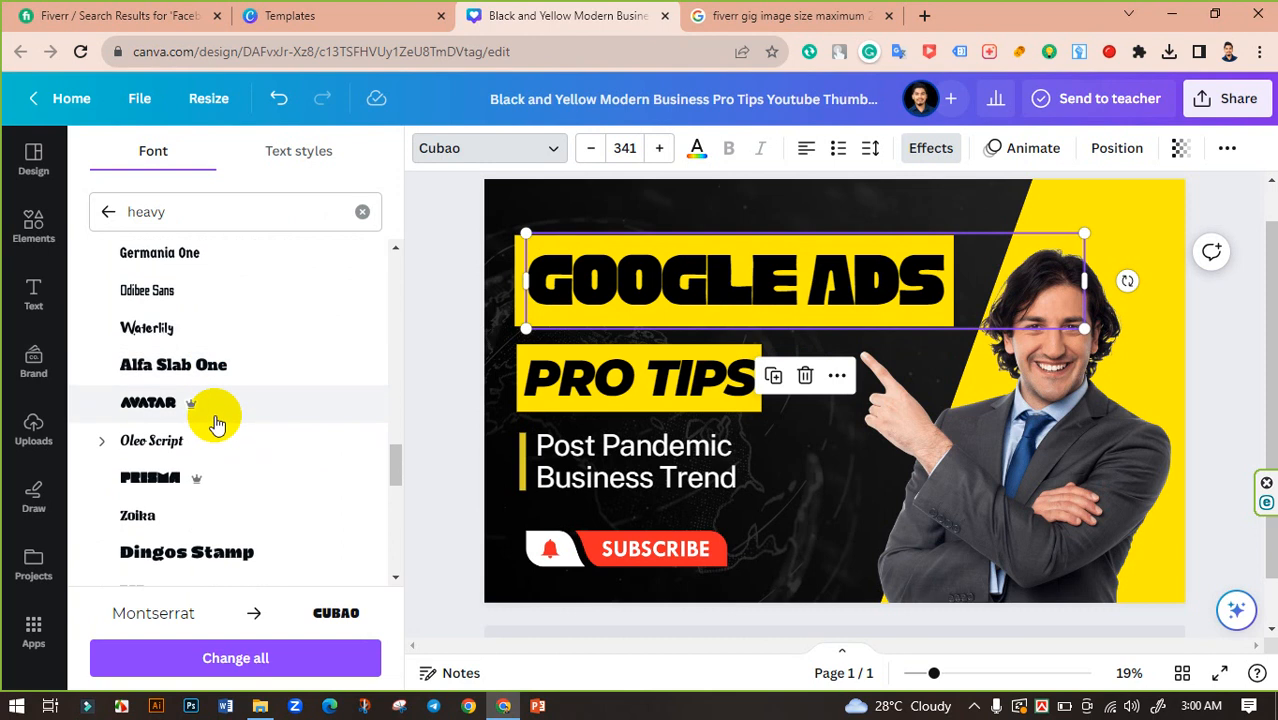
# Set the GOOGLE ADS headline's font to Rubik One and scale the text down to size 266.
pyautogui.scroll(-1, 210, 380)
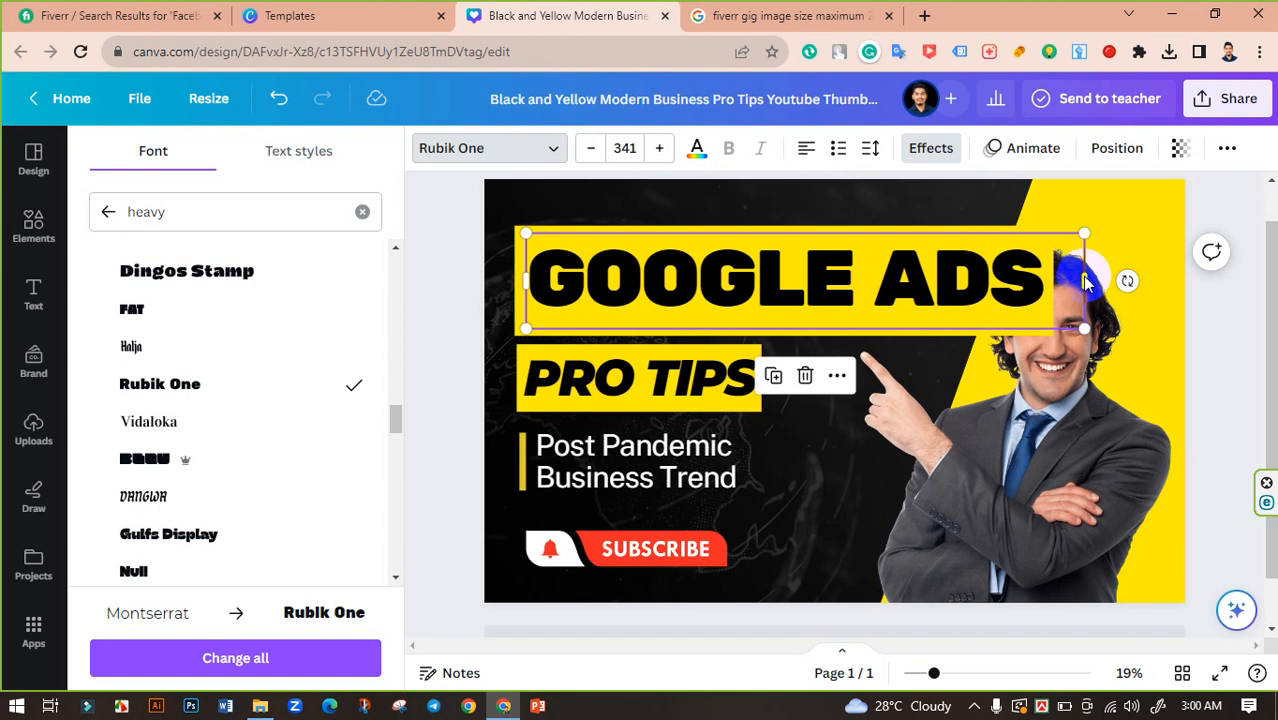
pyautogui.moveTo(1094, 284); pyautogui.dragTo(944, 271)
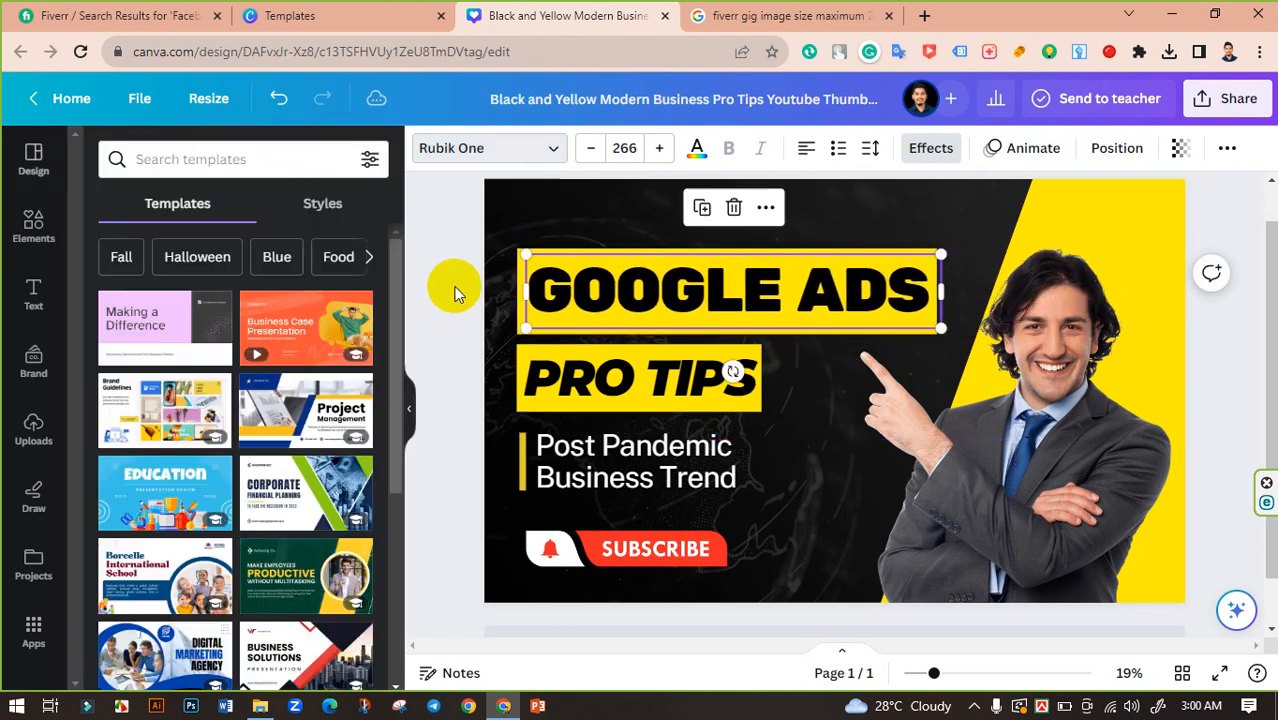
pyautogui.click(446, 286)
# Reselect the GOOGLE ADS headline and try the Norwester font from the heavy fonts on it.
pyautogui.click(725, 295)
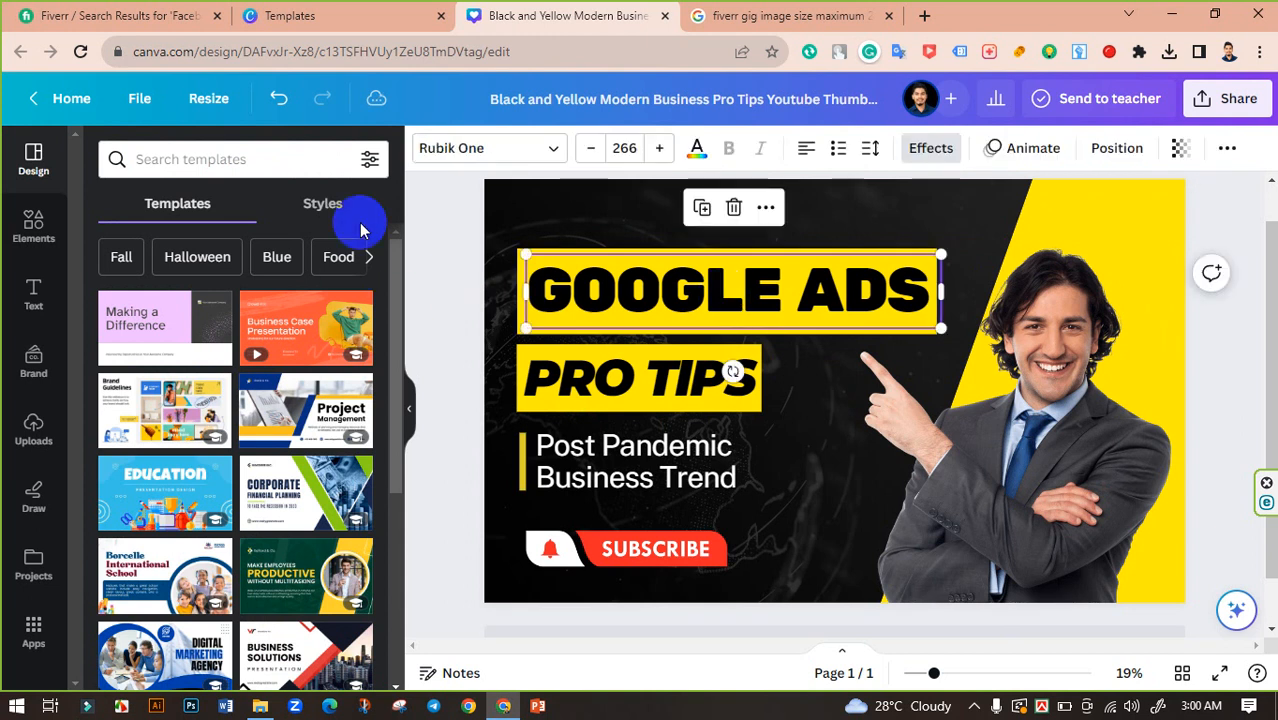
pyautogui.click(502, 152)
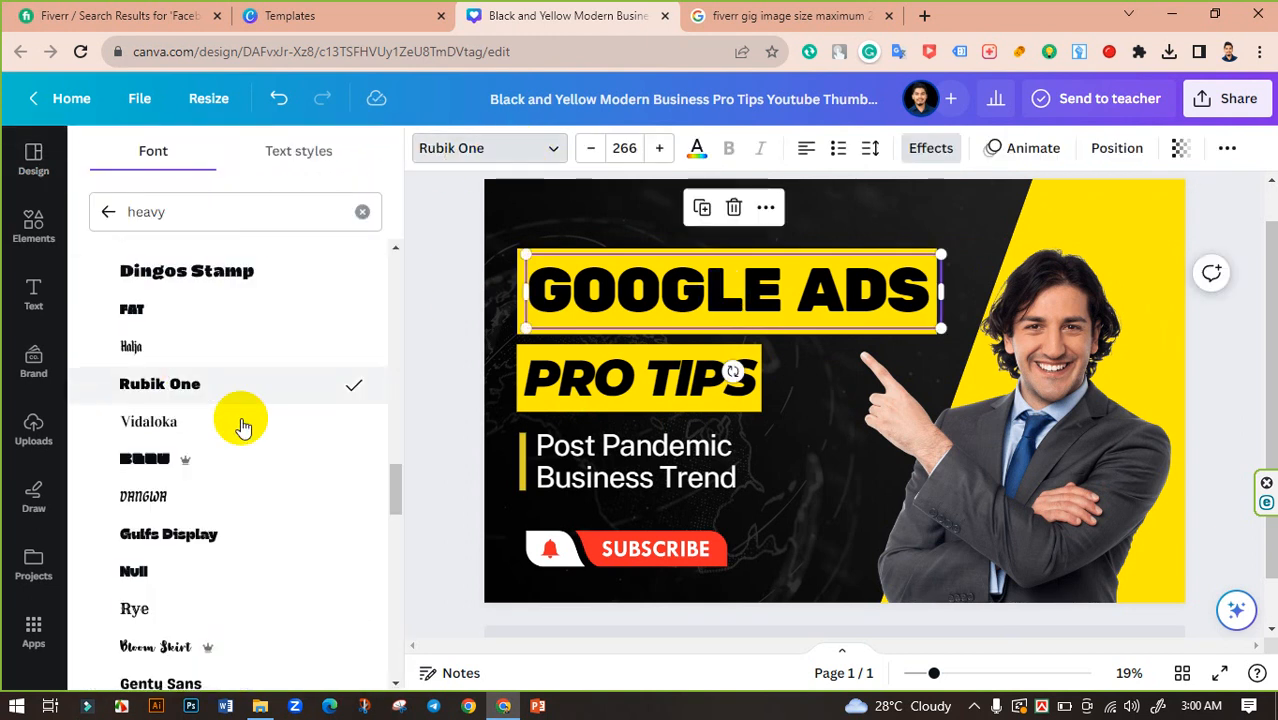
pyautogui.scroll(-1, 250, 423)
pyautogui.scroll(-3, 256, 424)
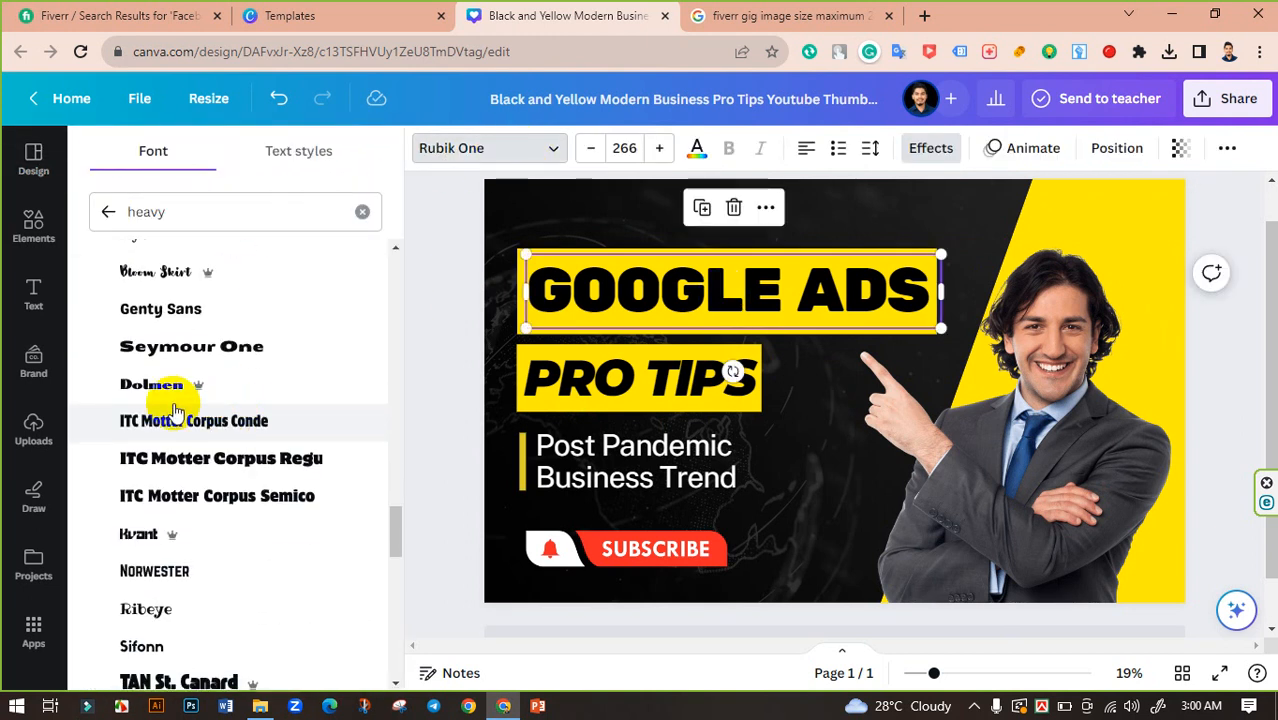
pyautogui.scroll(-1, 210, 420)
pyautogui.scroll(-2, 210, 390)
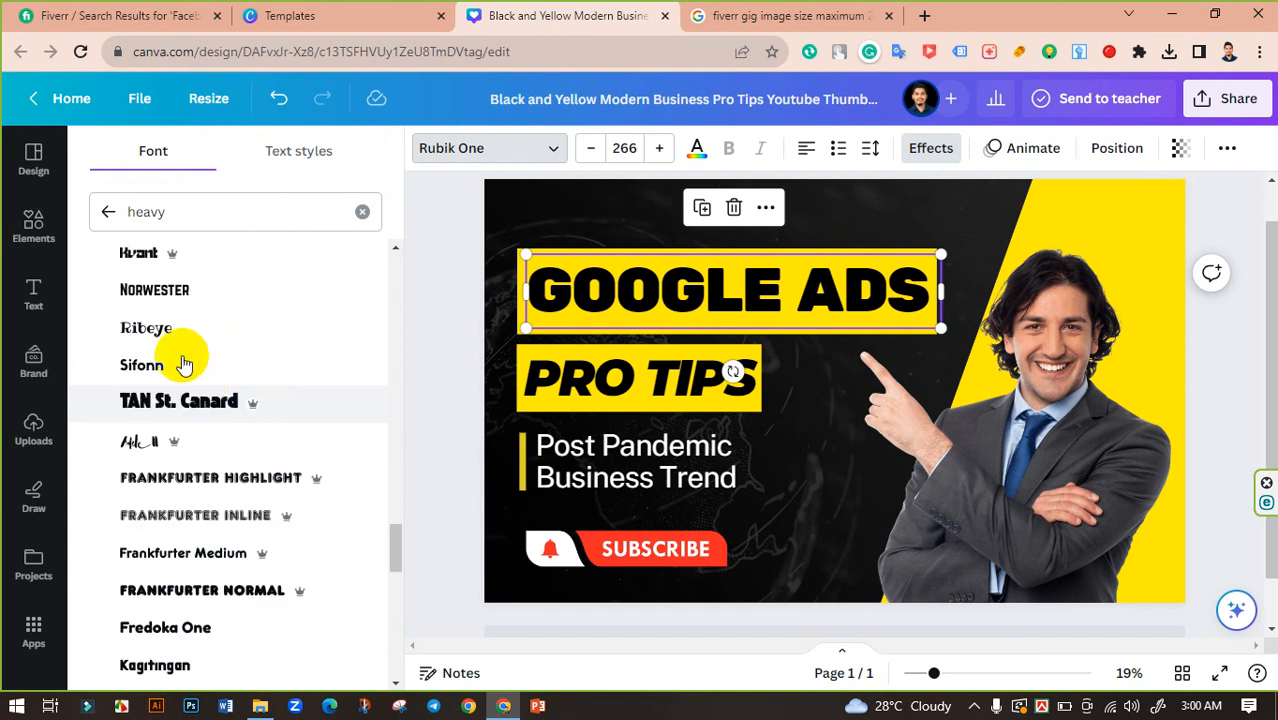
pyautogui.click(181, 302)
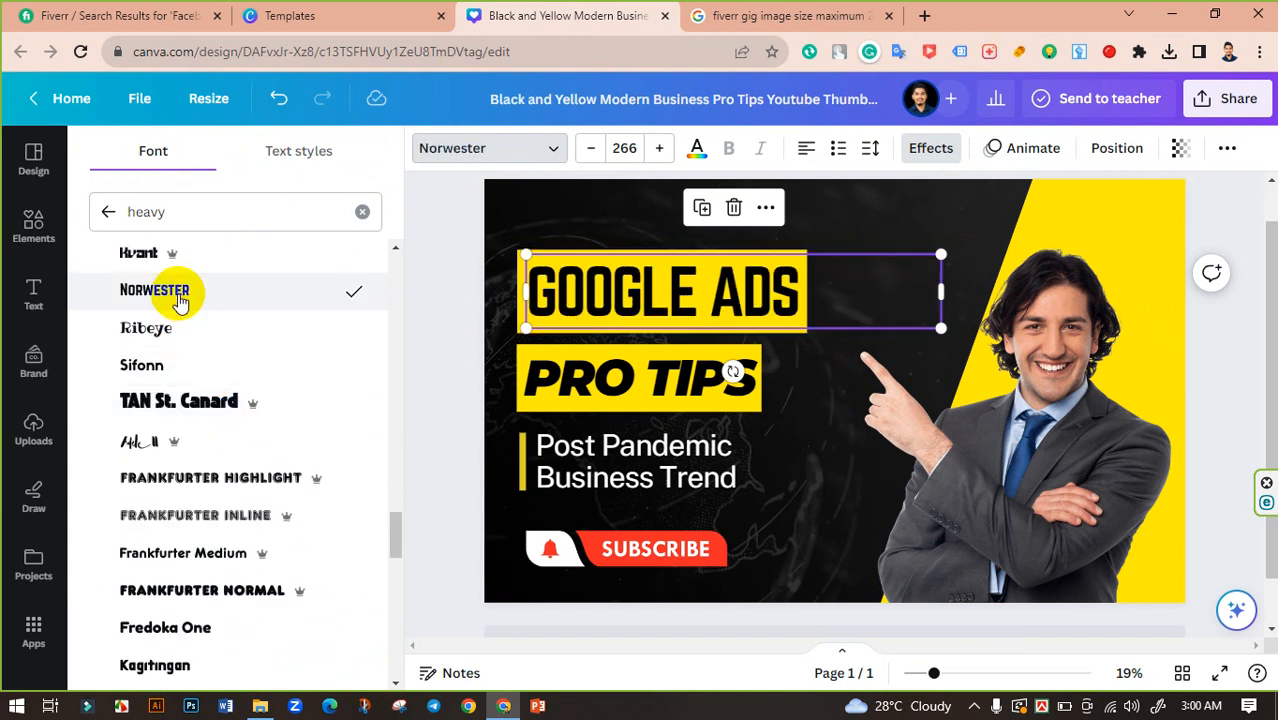
# Try the Impact font from the heavy fonts on the GOOGLE ADS headline.
pyautogui.scroll(-2, 220, 380)
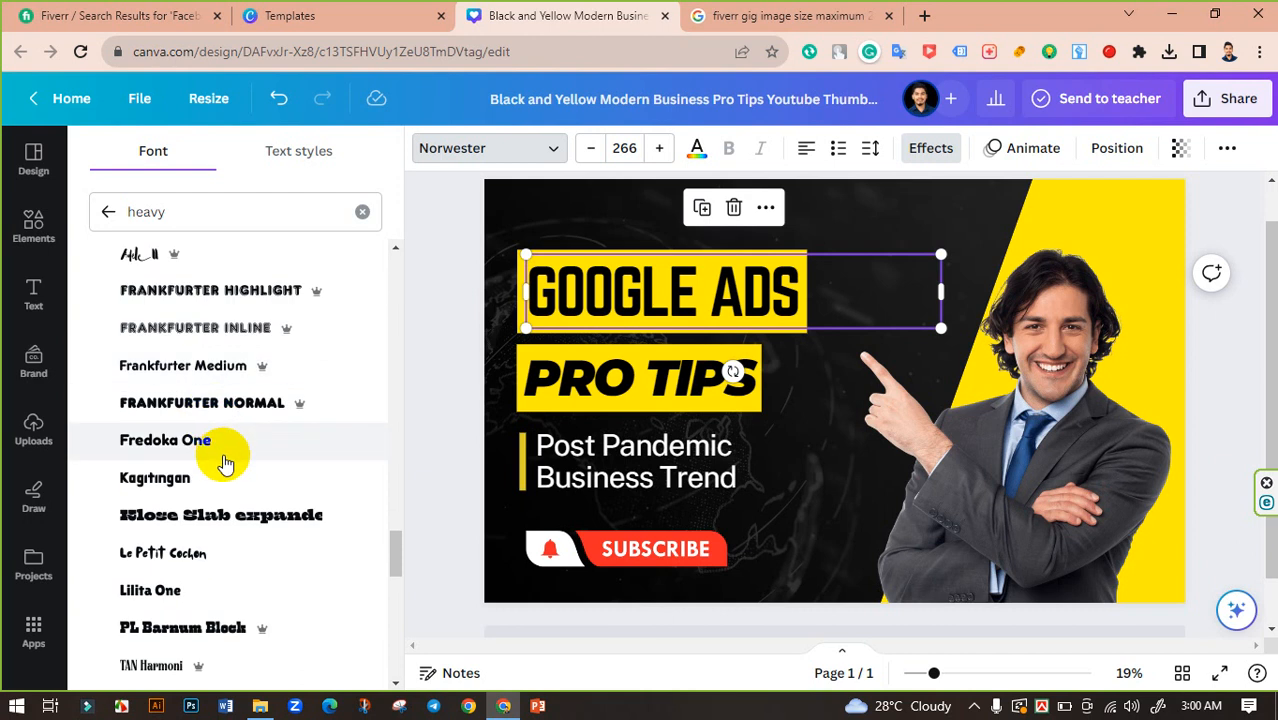
pyautogui.scroll(-1, 210, 453)
pyautogui.scroll(-2, 193, 455)
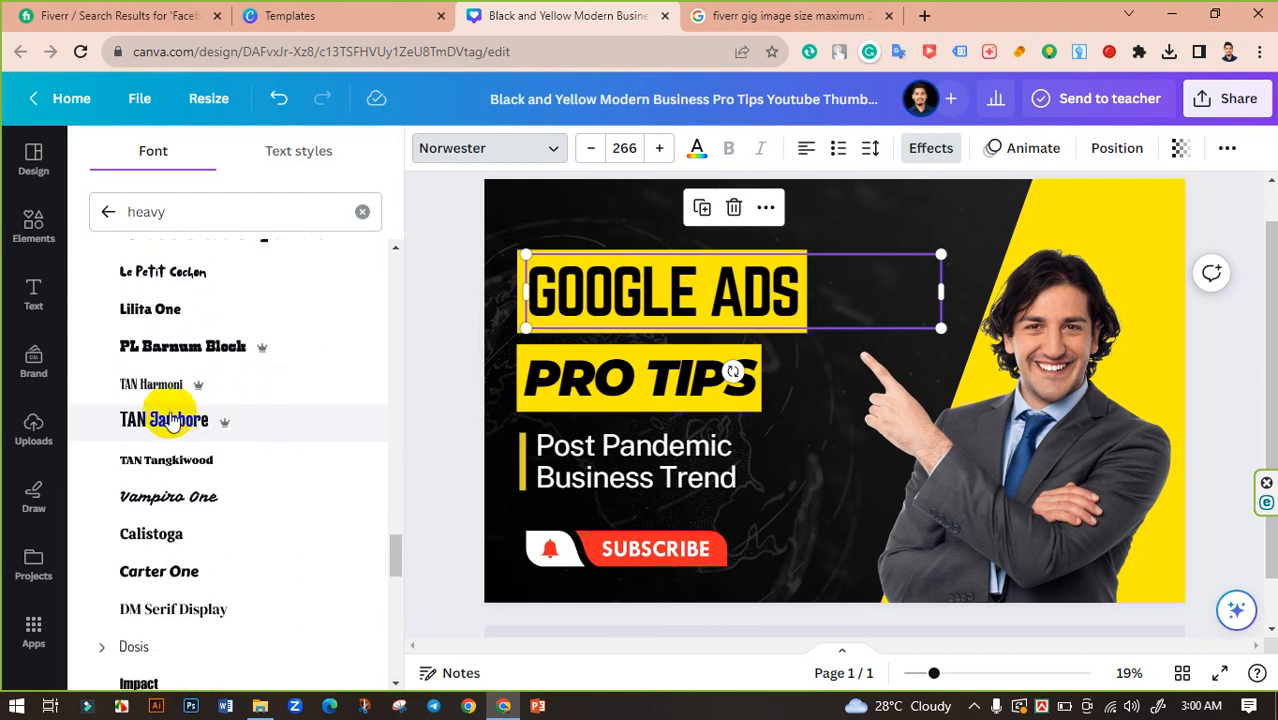
pyautogui.scroll(-2, 170, 420)
pyautogui.scroll(-2, 175, 380)
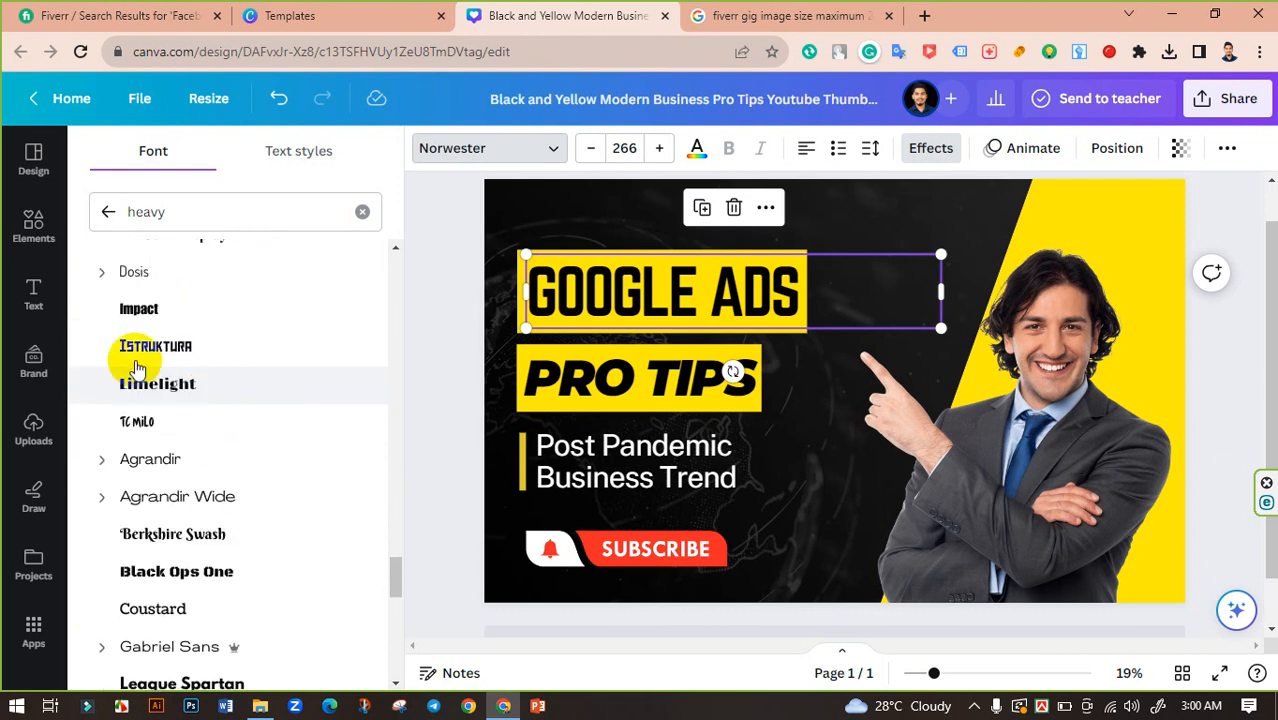
pyautogui.click(148, 320)
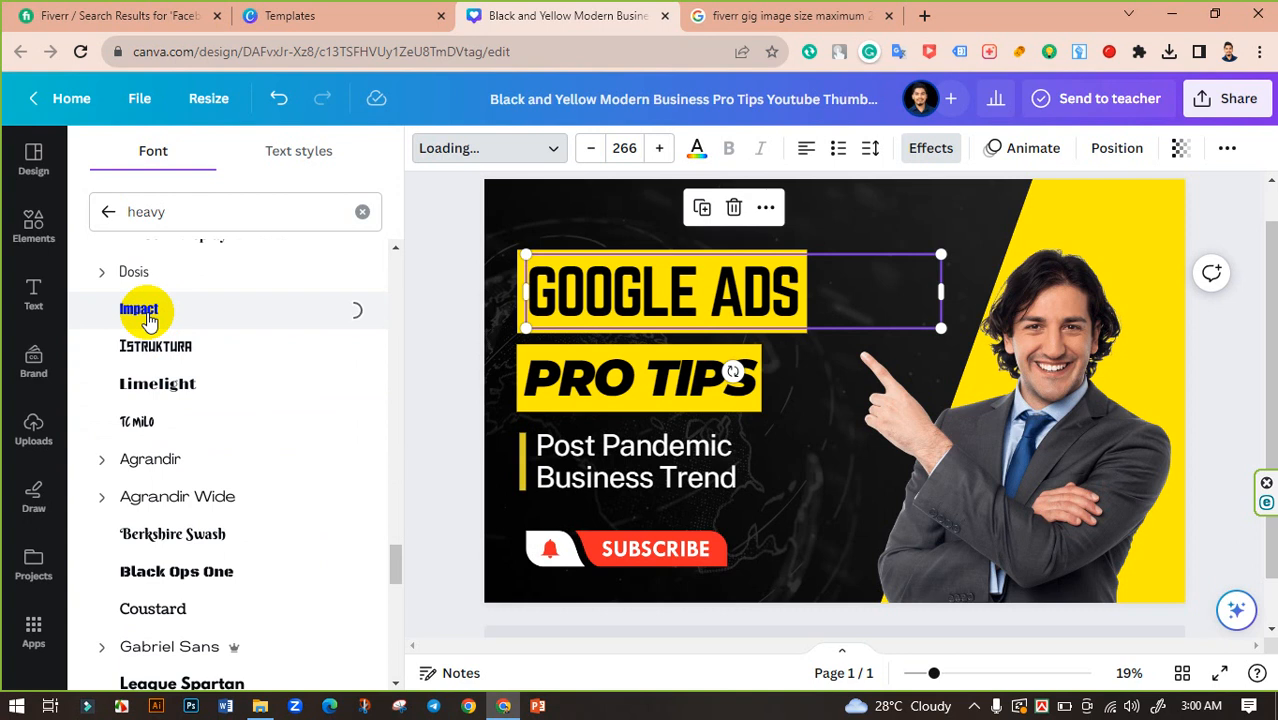
# Look further through the heavy fonts and try Saira Stencil One on the GOOGLE ADS headline.
pyautogui.scroll(-1, 240, 375)
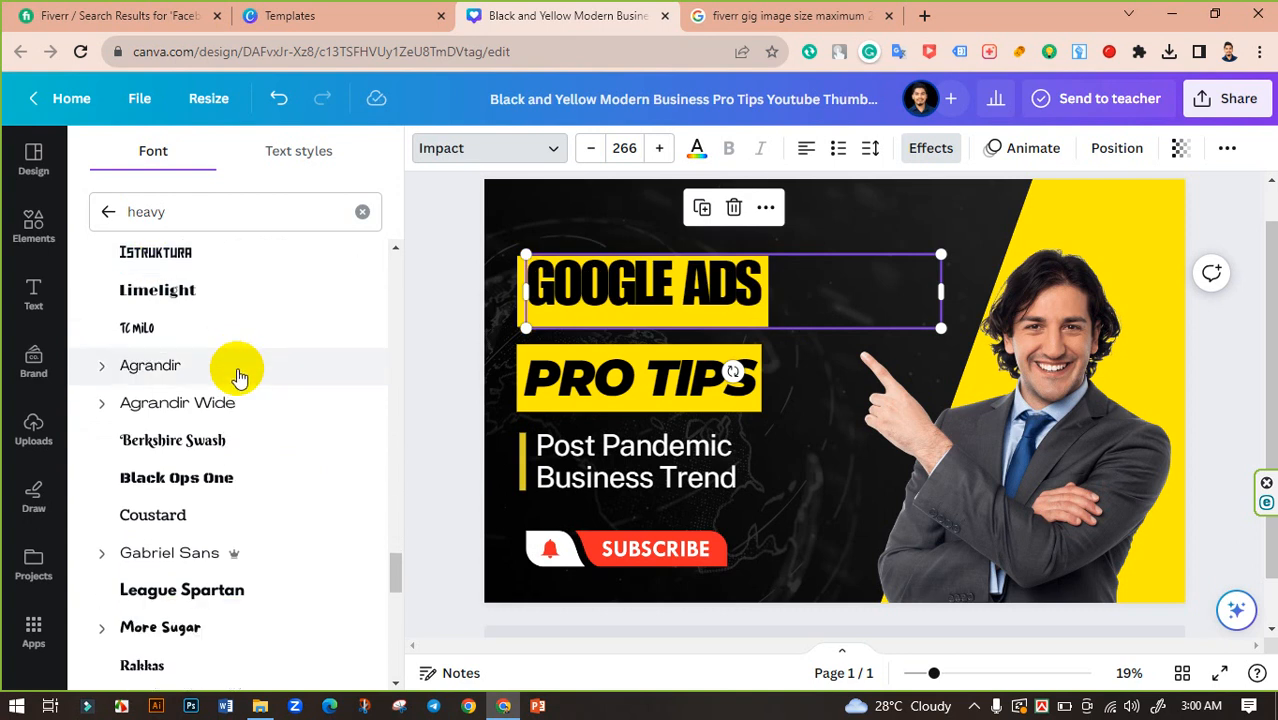
pyautogui.scroll(-2, 205, 410)
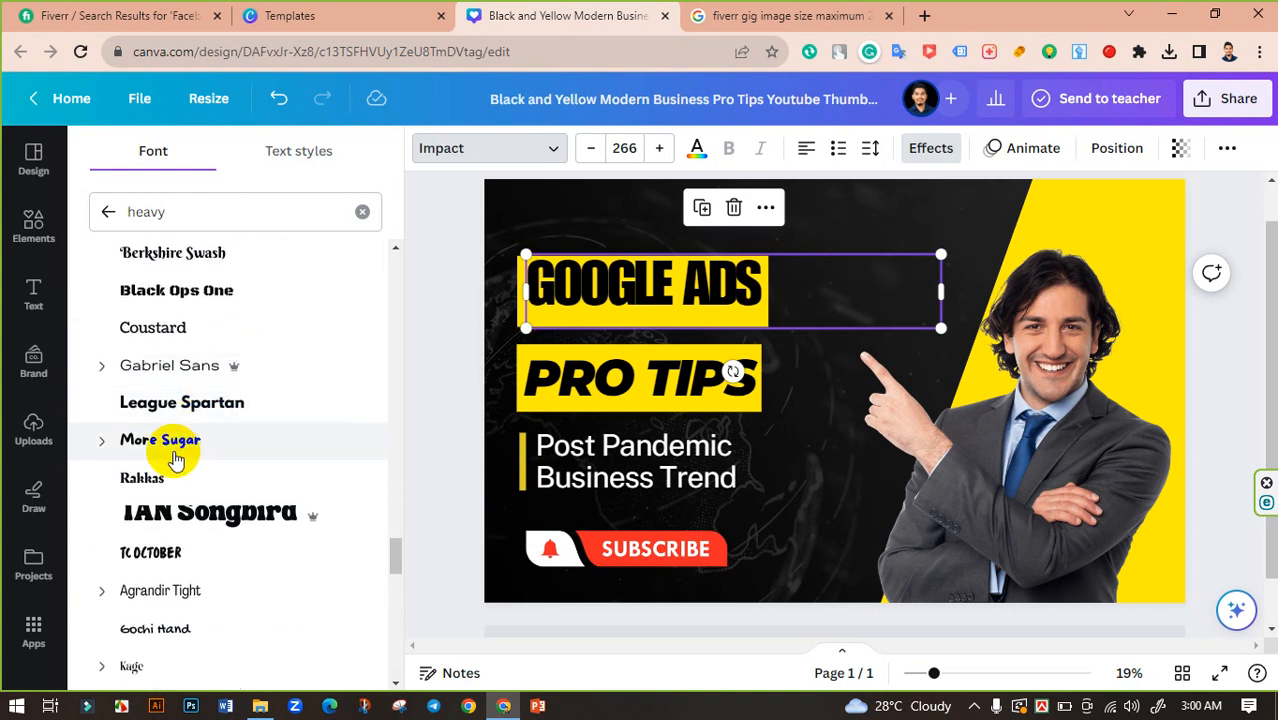
pyautogui.scroll(-3, 190, 440)
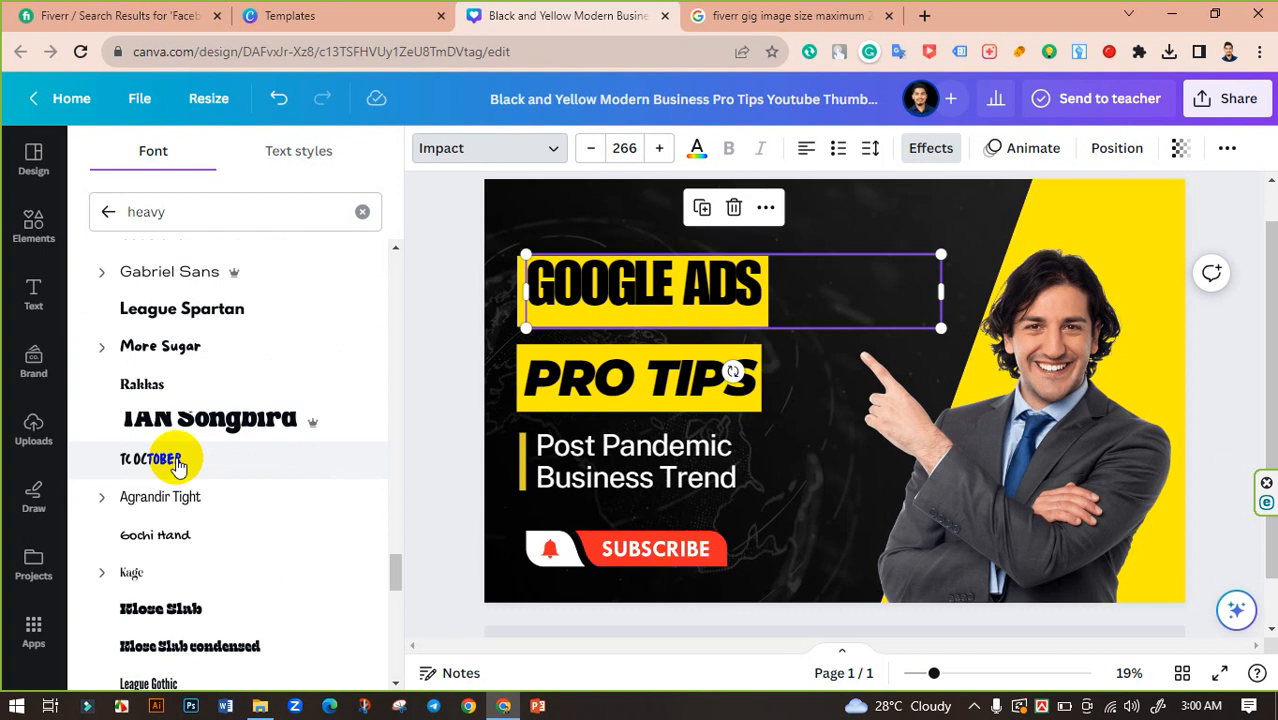
pyautogui.scroll(-2, 185, 425)
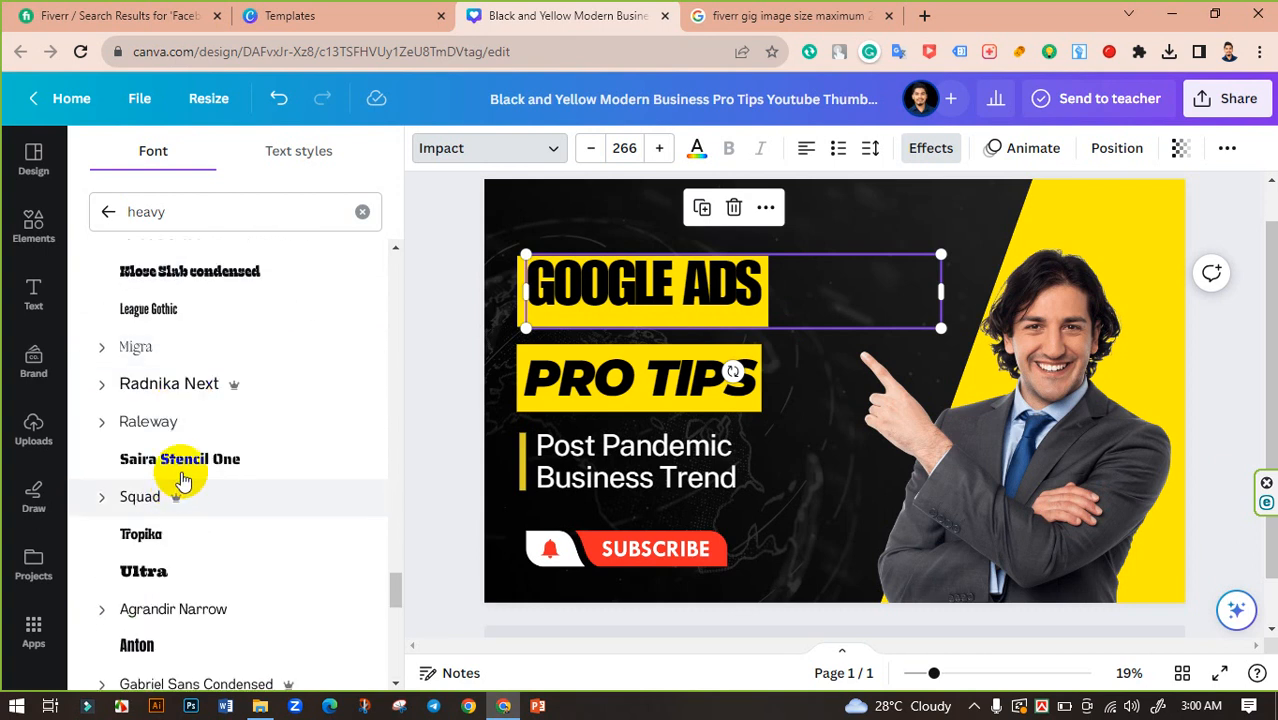
pyautogui.click(185, 468)
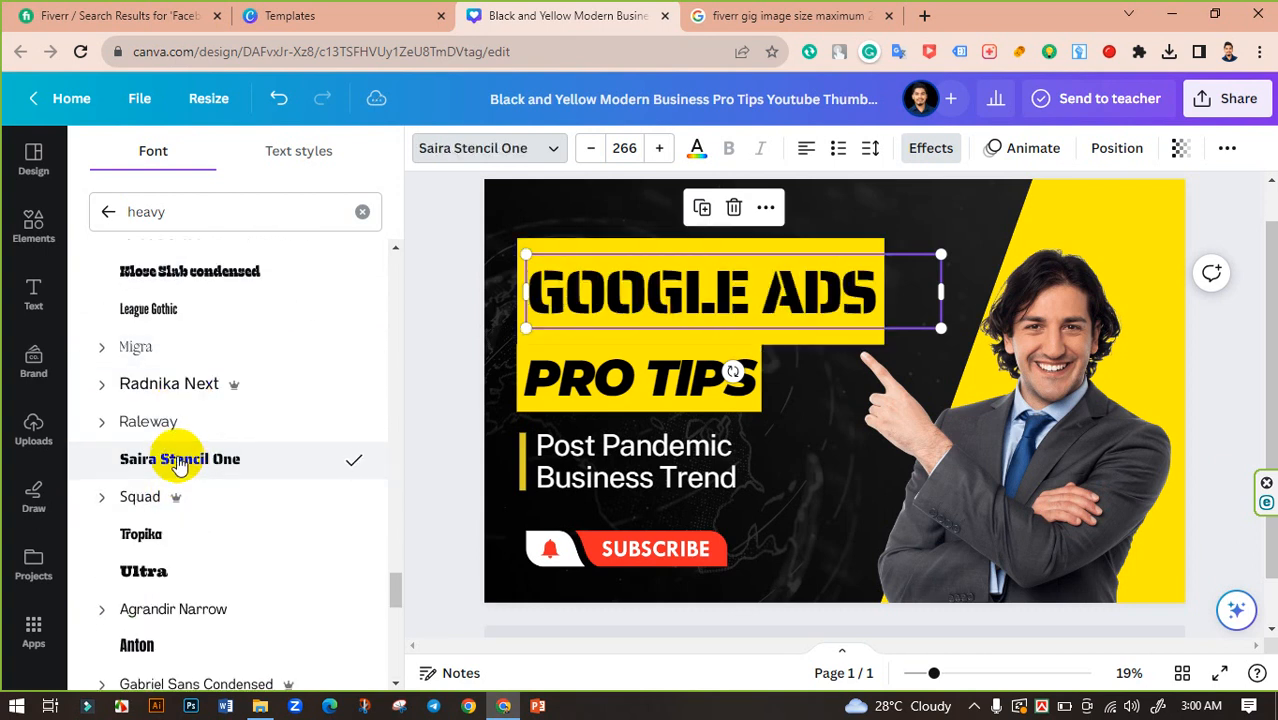
# Try the Bevan font on the GOOGLE ADS headline.
pyautogui.scroll(-2, 183, 462)
pyautogui.scroll(-3, 175, 432)
pyautogui.scroll(2, 184, 438)
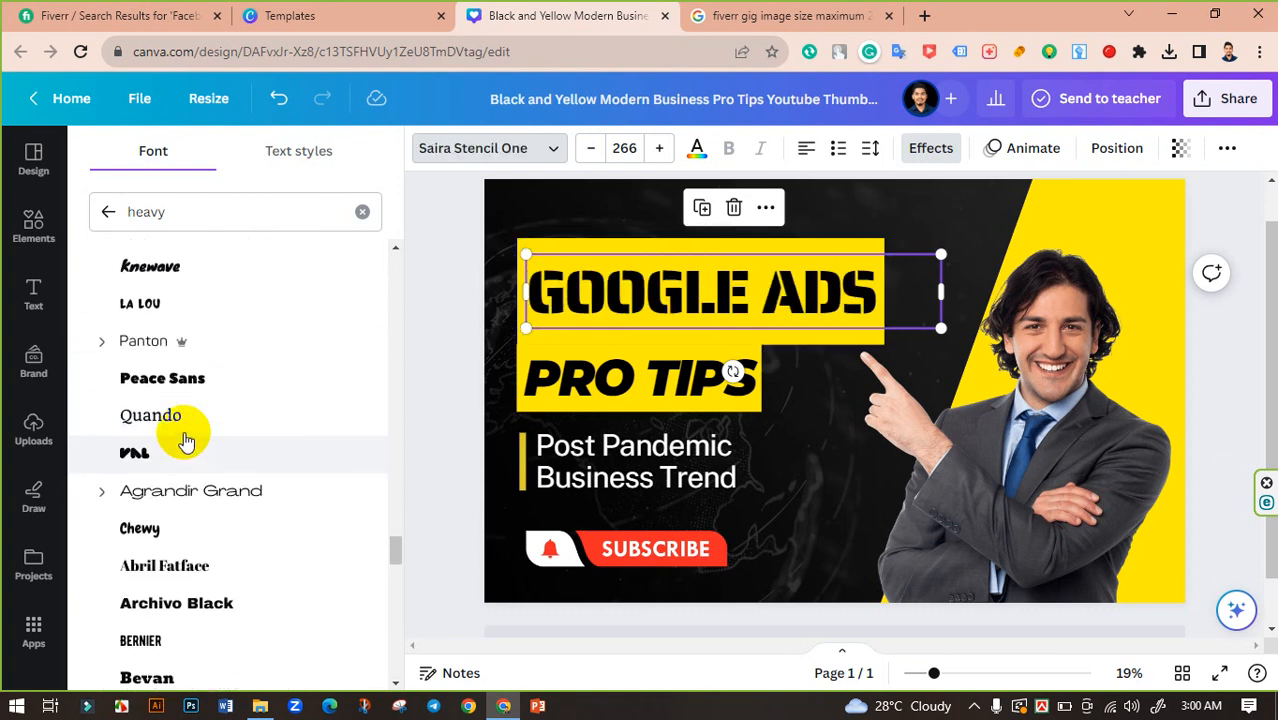
pyautogui.scroll(-2, 190, 423)
pyautogui.scroll(-2, 194, 423)
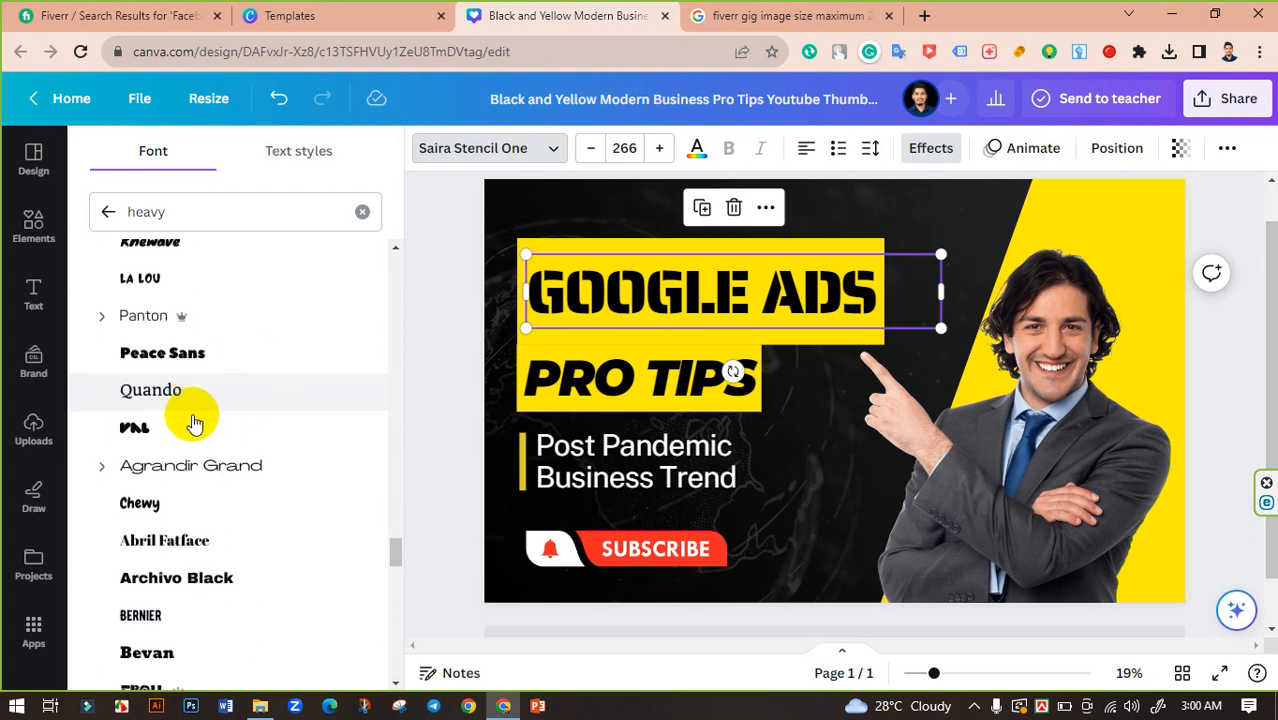
pyautogui.scroll(-1, 194, 422)
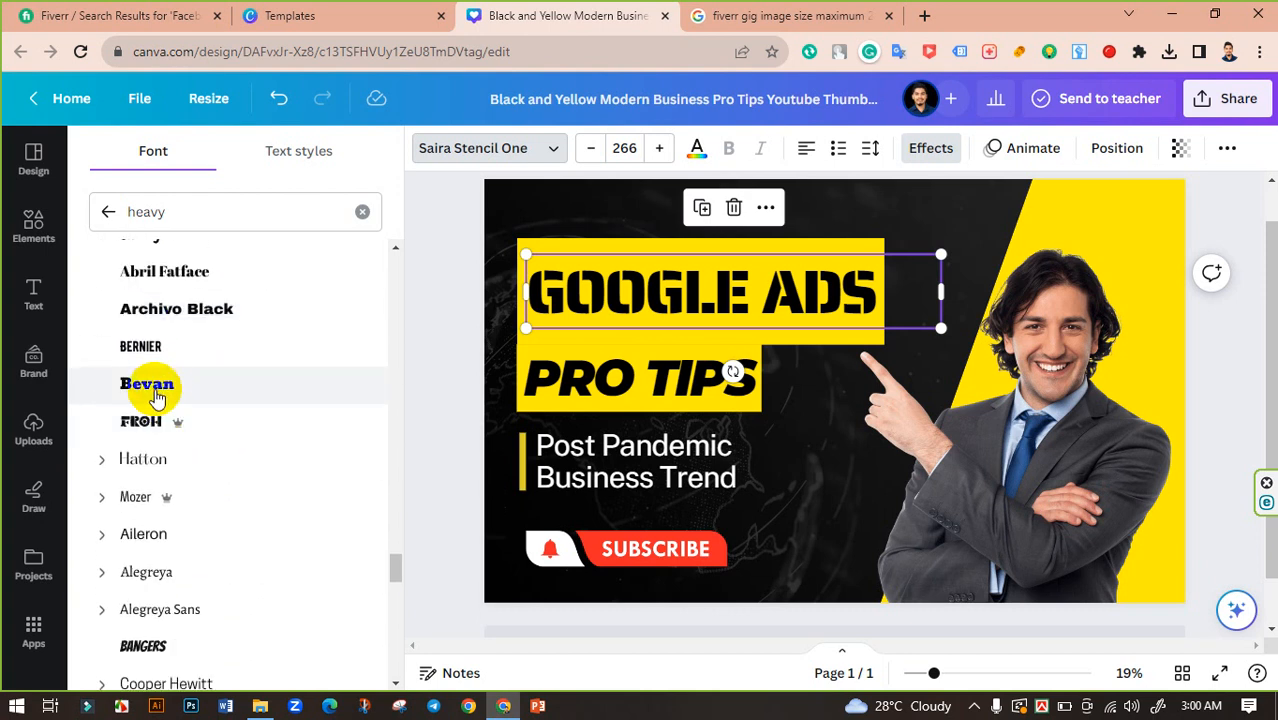
pyautogui.click(163, 388)
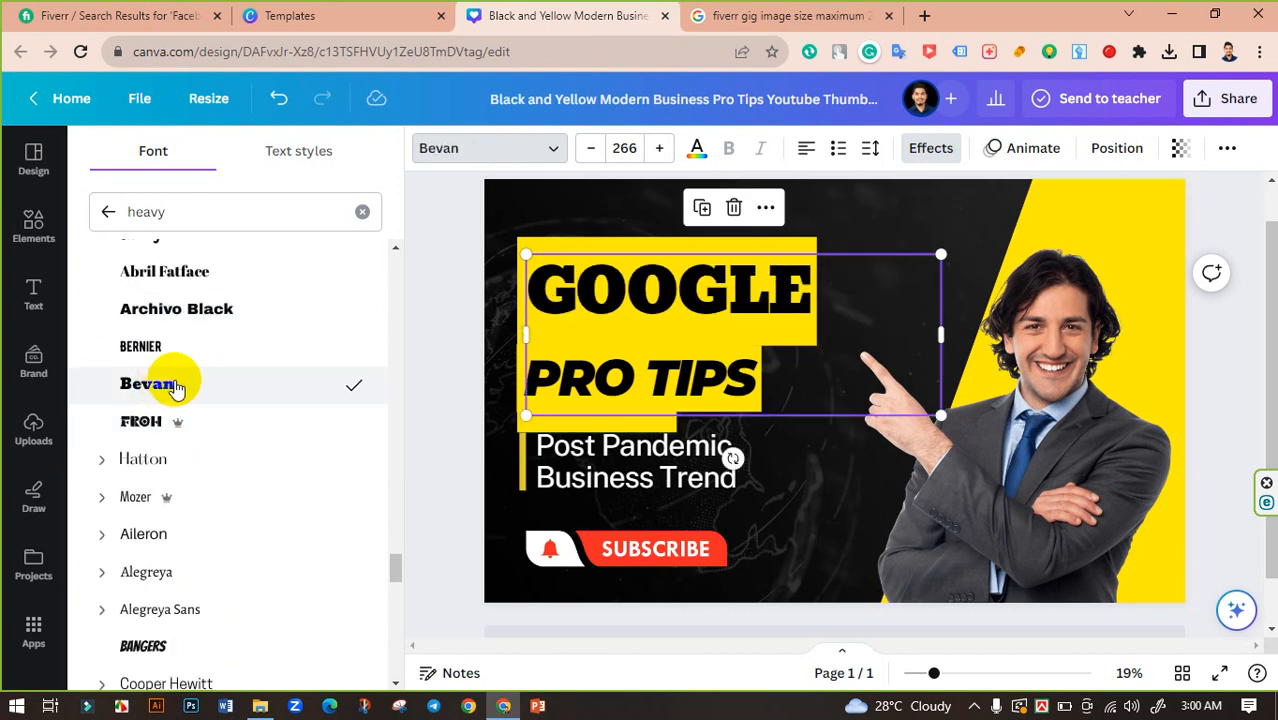
# Try the Bangers font and the Rubik Mono font on the GOOGLE ADS headline.
pyautogui.scroll(-2, 177, 386)
pyautogui.click(160, 466)
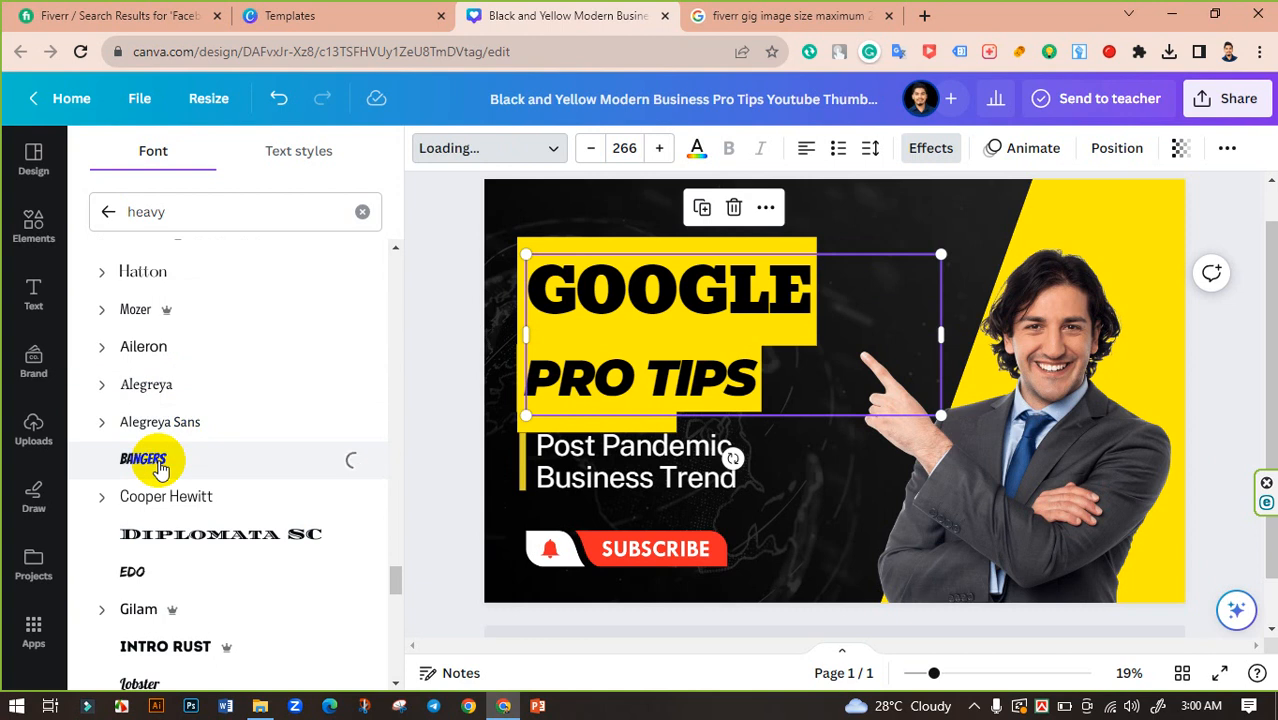
pyautogui.scroll(-3, 225, 410)
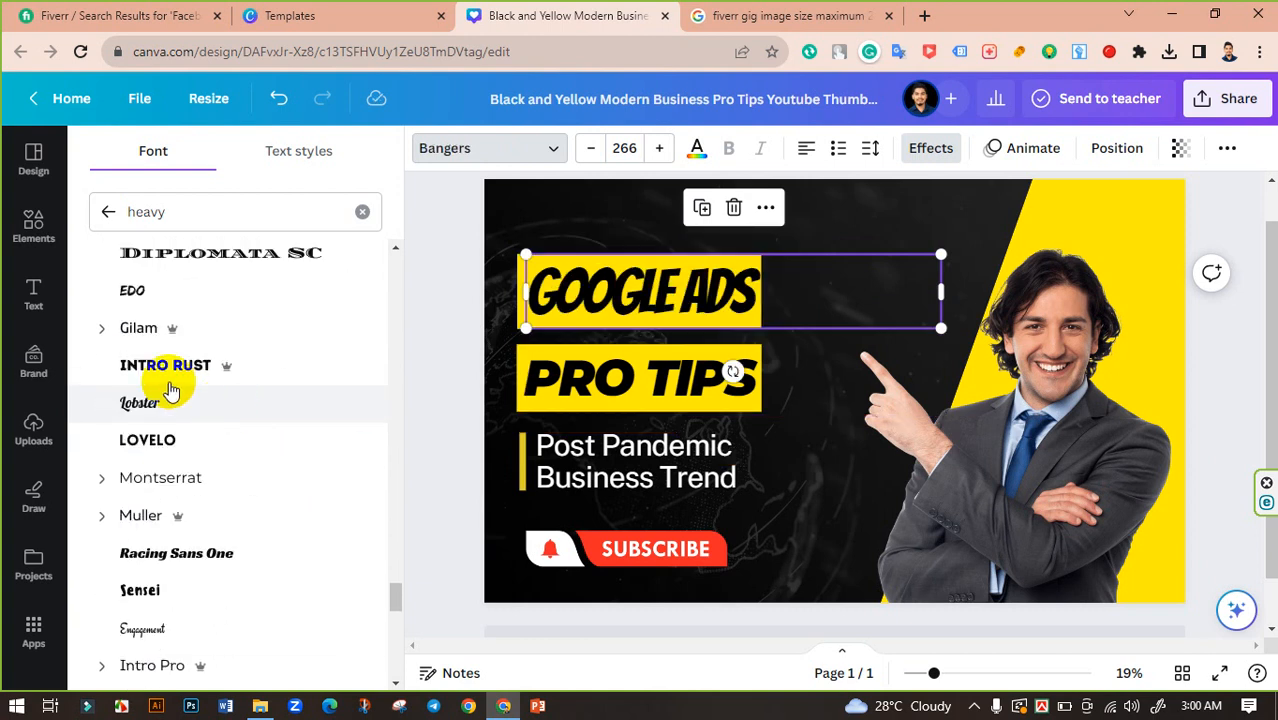
pyautogui.scroll(-4, 170, 390)
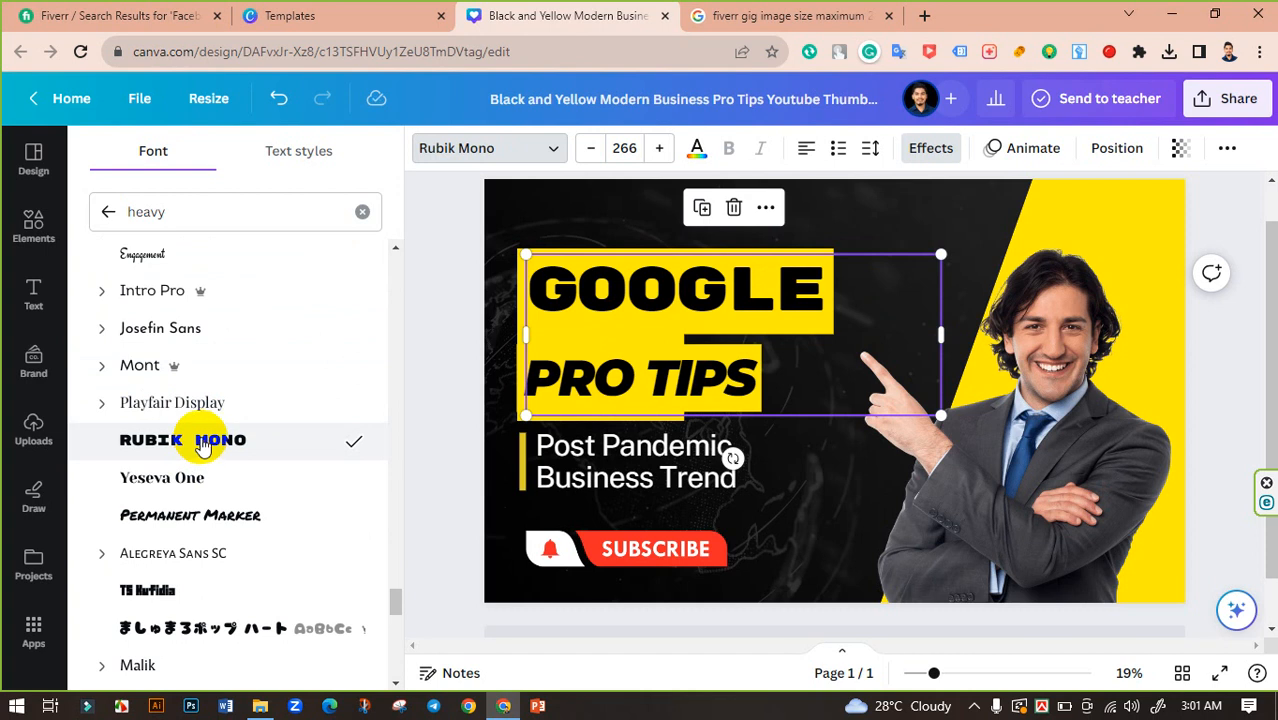
# Browse more heavy fonts and try the Fat weight of Coco Gothic on the GOOGLE ADS headline.
pyautogui.scroll(-2, 205, 443)
pyautogui.scroll(-2, 190, 420)
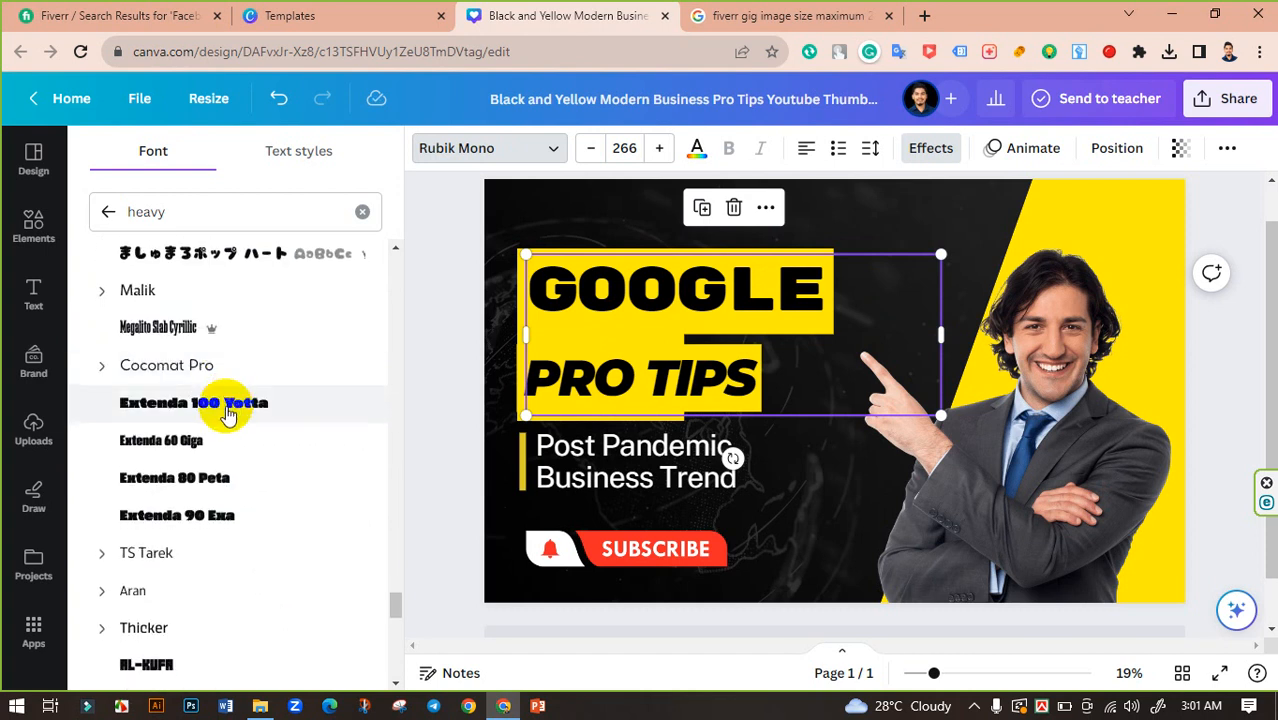
pyautogui.scroll(-2, 222, 430)
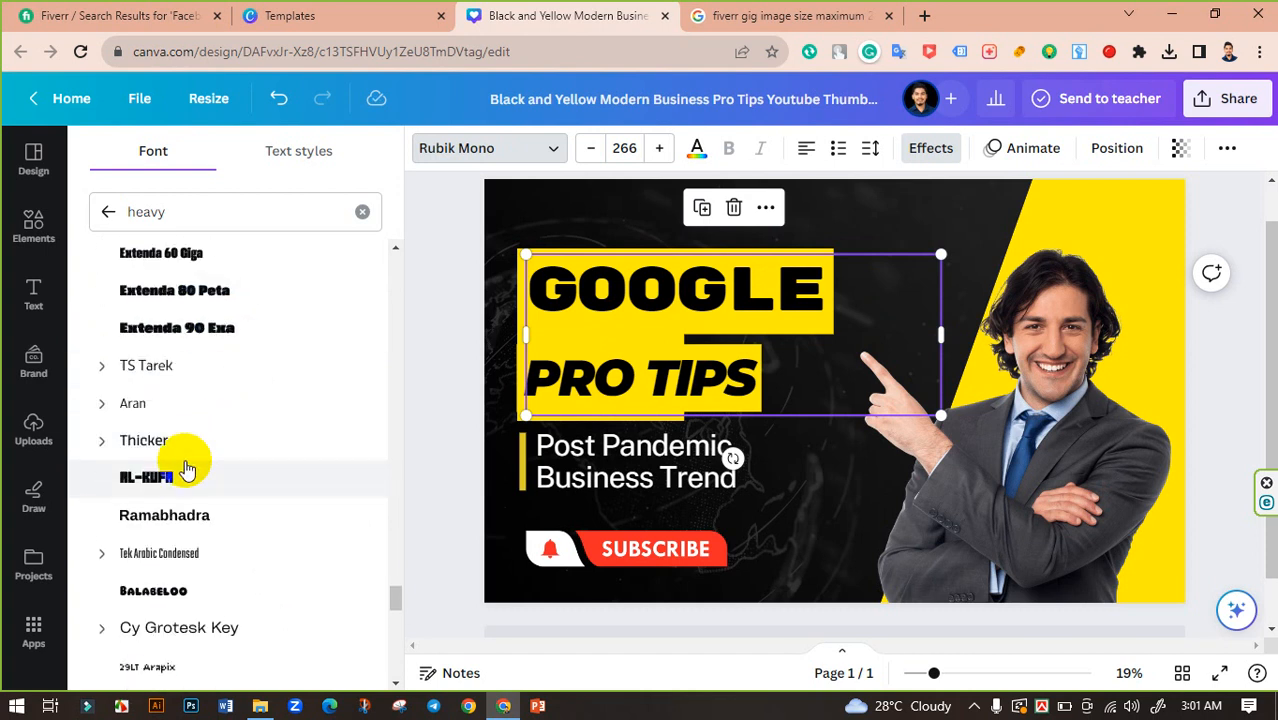
pyautogui.scroll(-1, 246, 457)
pyautogui.scroll(-3, 240, 450)
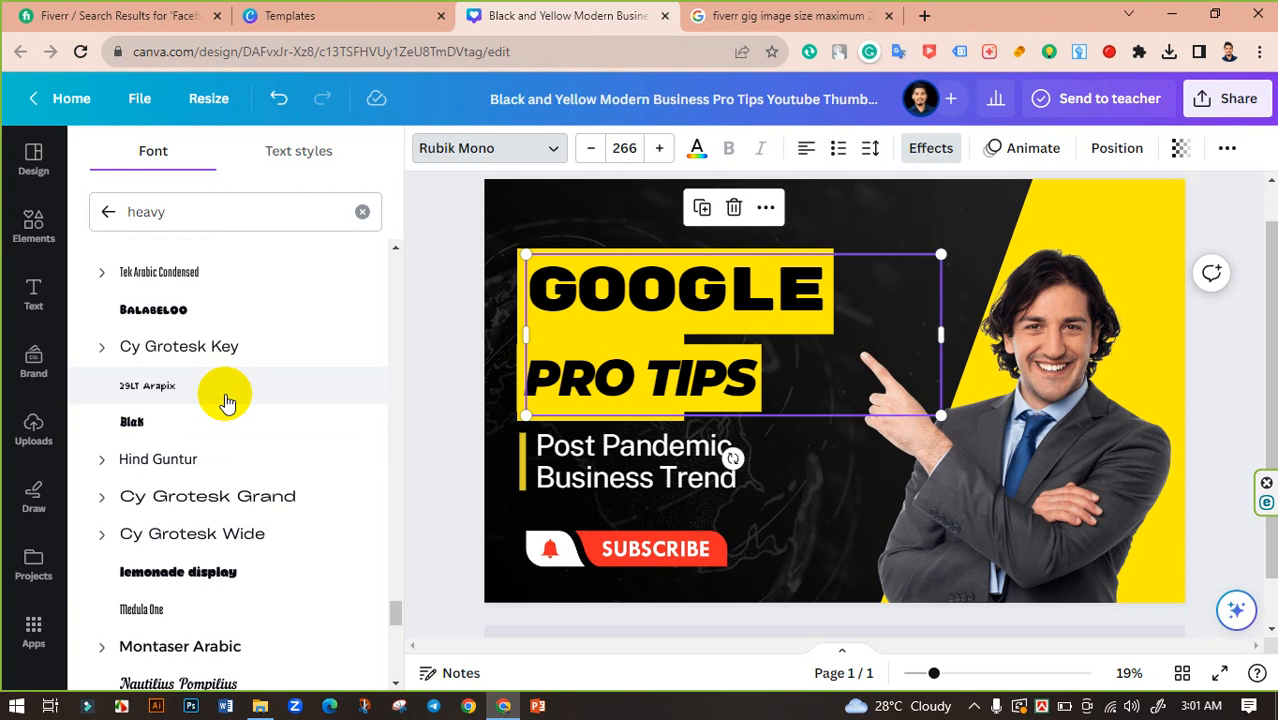
pyautogui.scroll(-2, 228, 400)
pyautogui.scroll(-4, 226, 402)
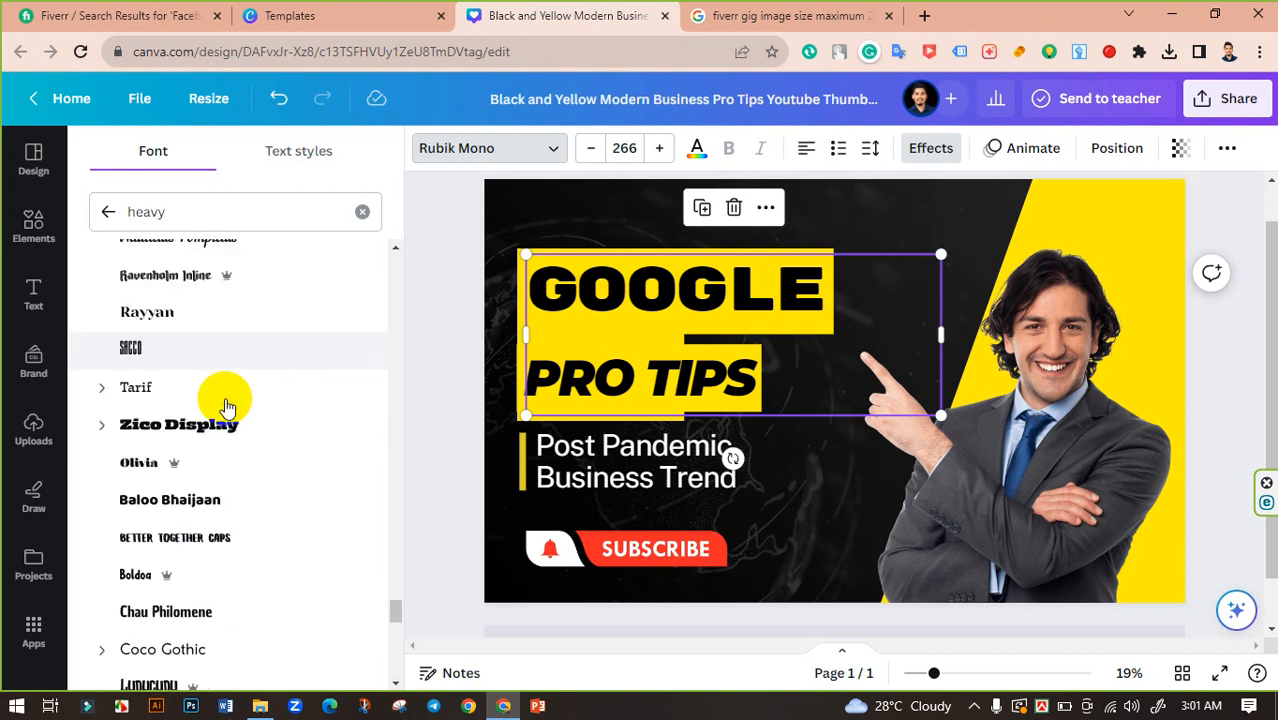
pyautogui.scroll(-1, 186, 430)
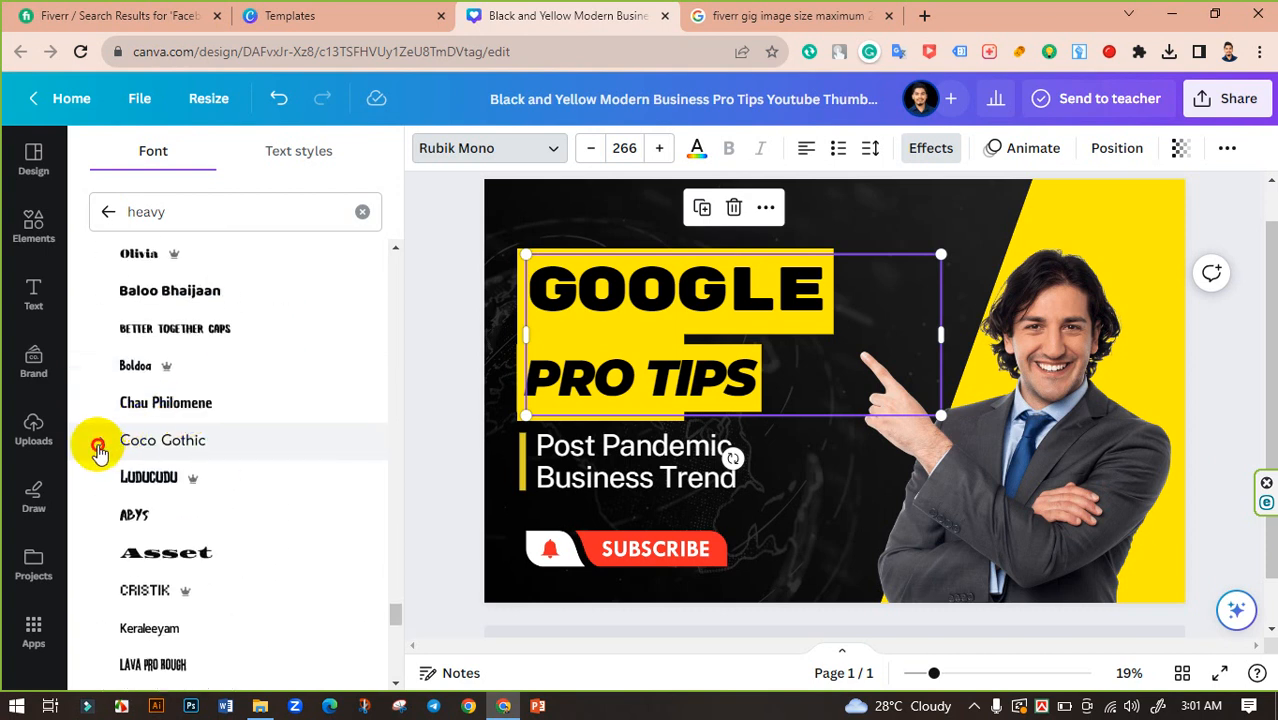
pyautogui.click(99, 446)
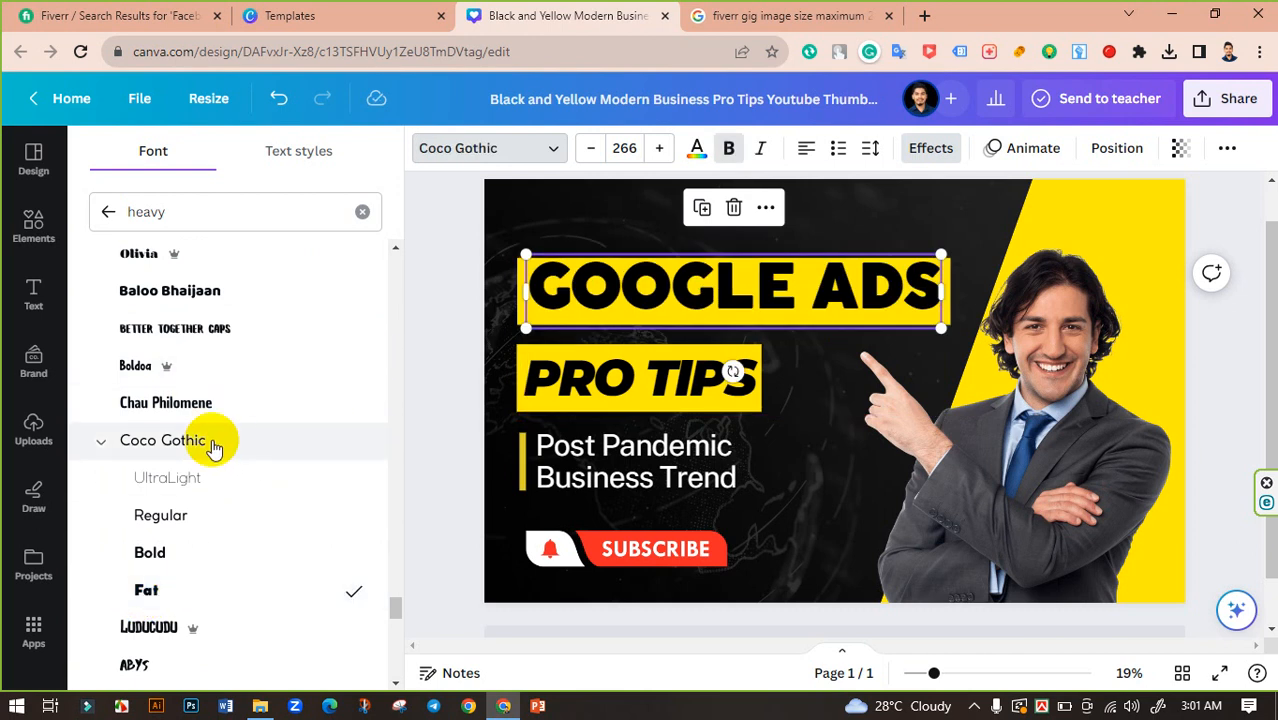
# Try the Black weight of the Ruda font on the GOOGLE ADS headline.
pyautogui.scroll(-1, 209, 437)
pyautogui.scroll(-3, 266, 443)
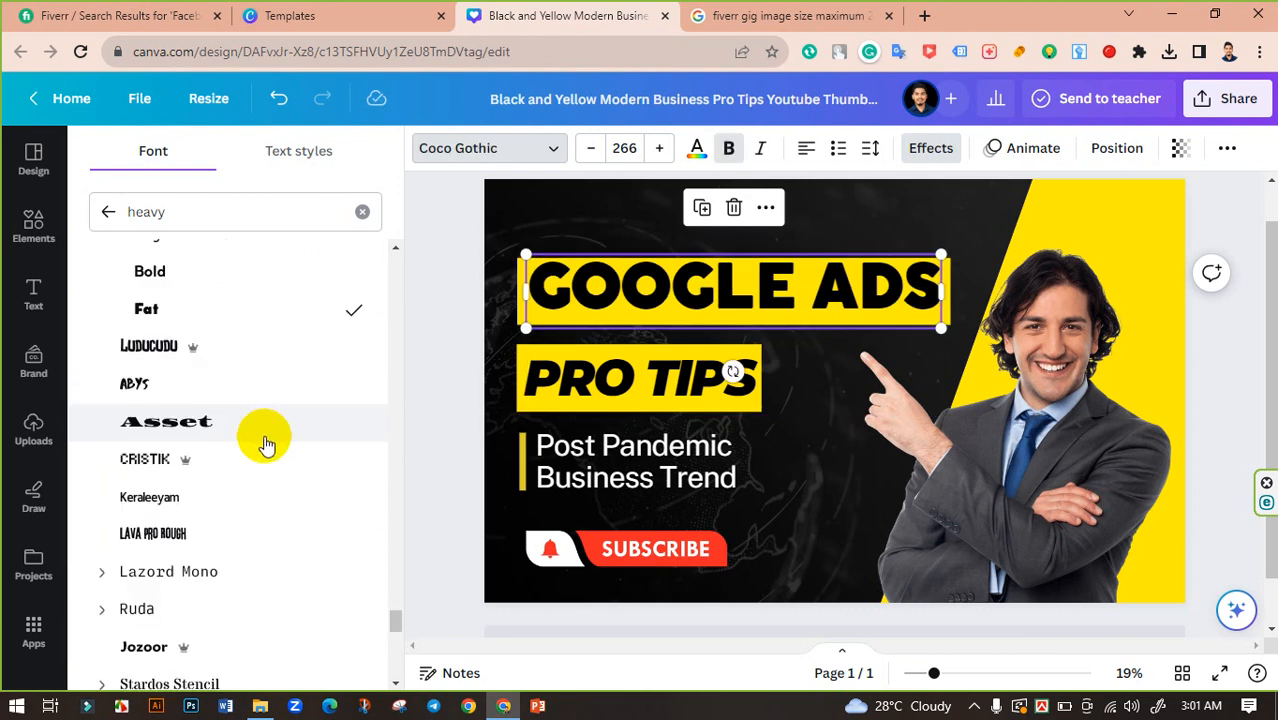
pyautogui.scroll(-1, 266, 443)
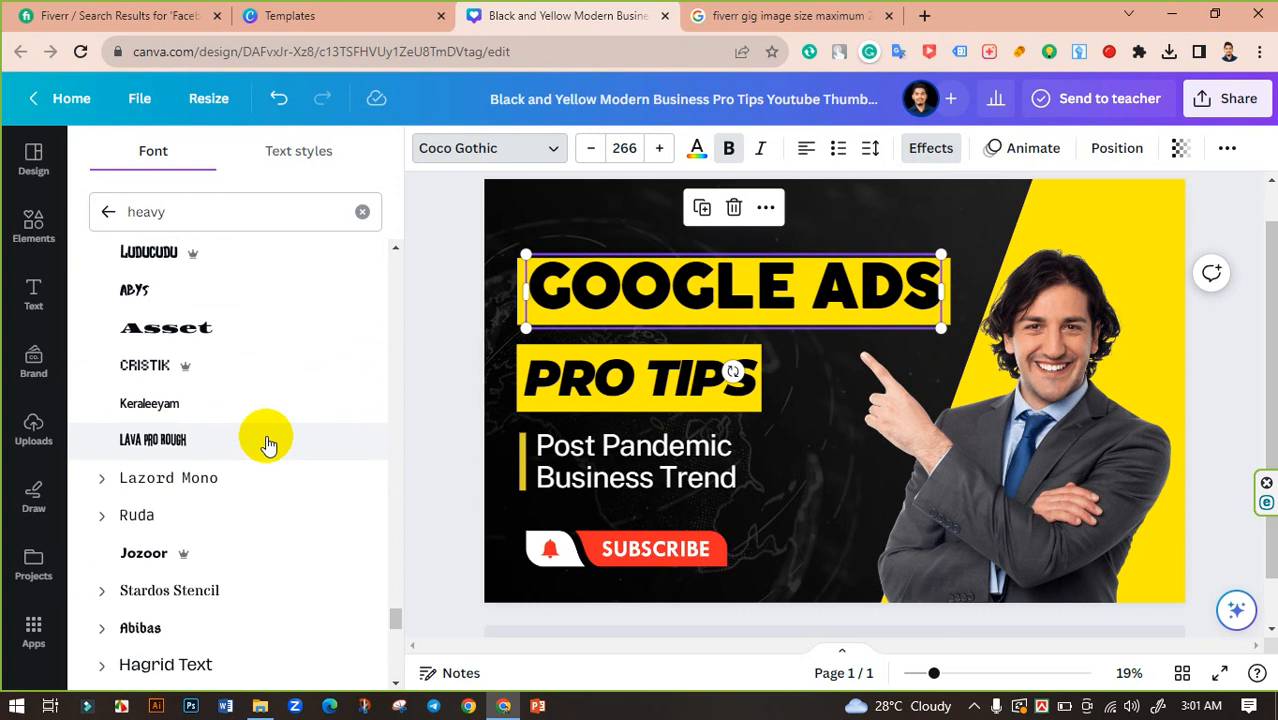
pyautogui.click(104, 518)
pyautogui.scroll(-2, 185, 484)
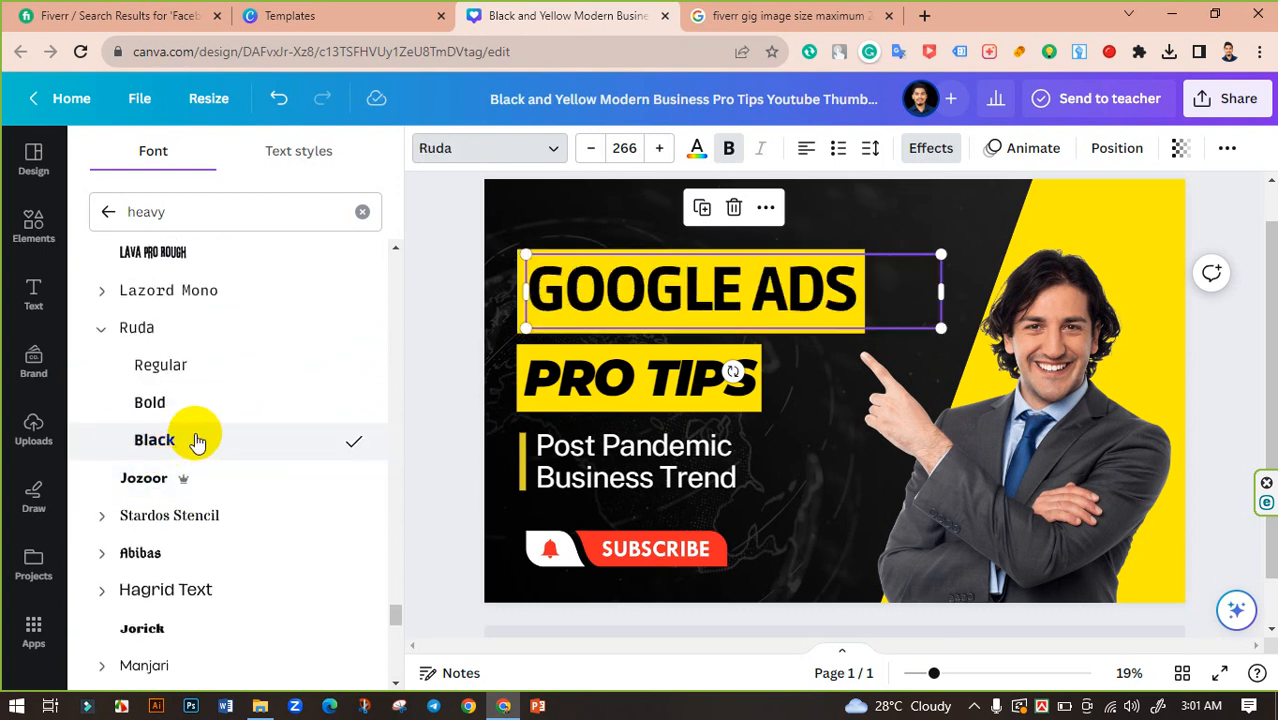
# Set the GOOGLE ADS headline's font to Manjari Bold and look further down the heavy fonts.
pyautogui.scroll(-2, 197, 441)
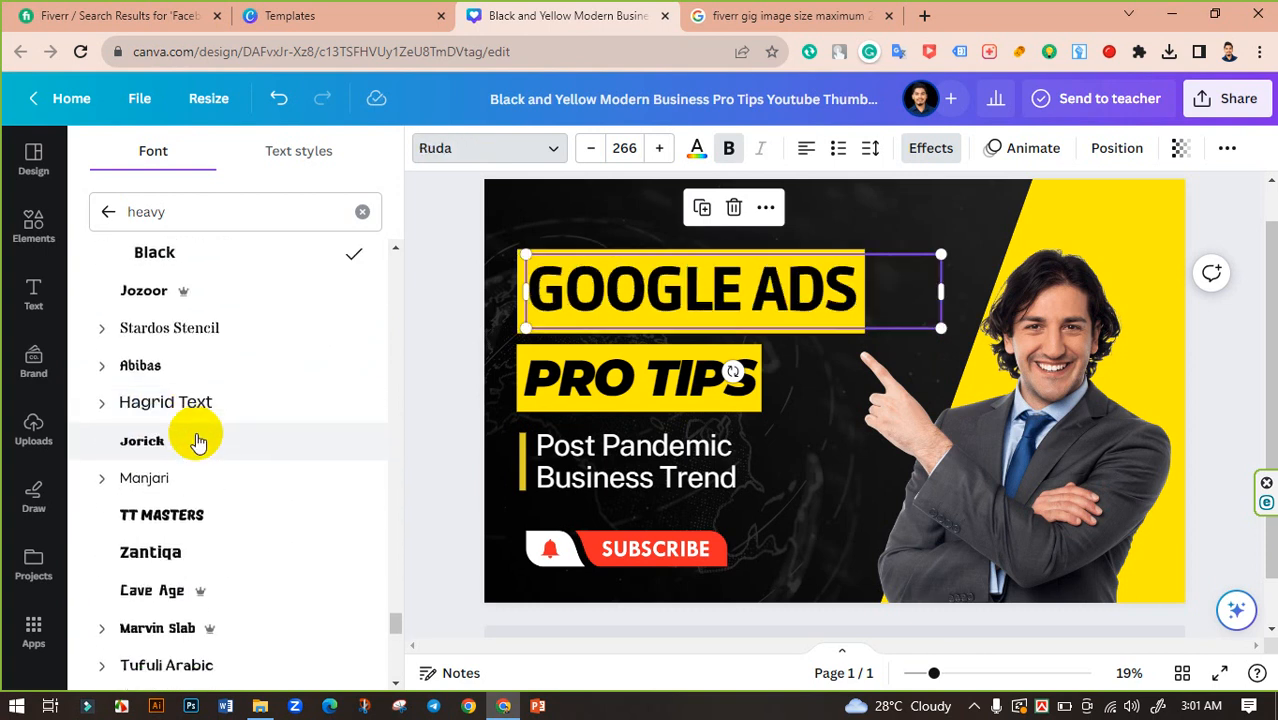
pyautogui.click(102, 480)
pyautogui.click(150, 591)
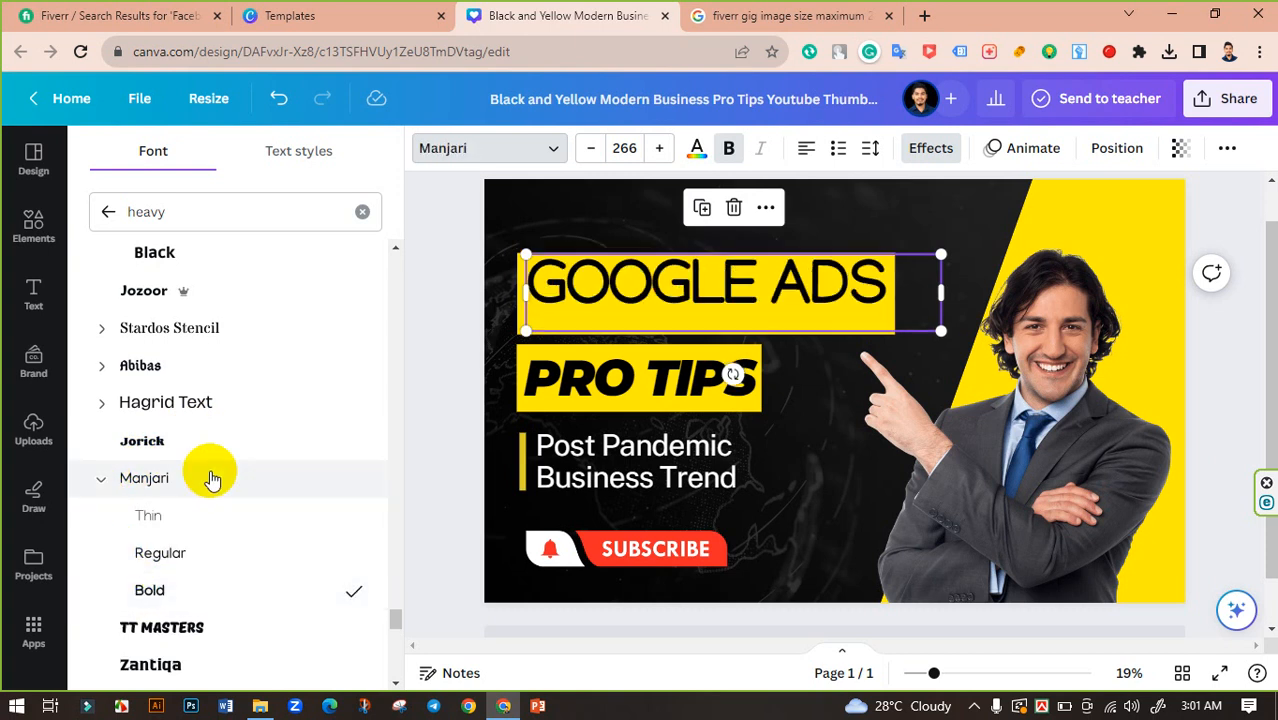
pyautogui.scroll(-2, 208, 477)
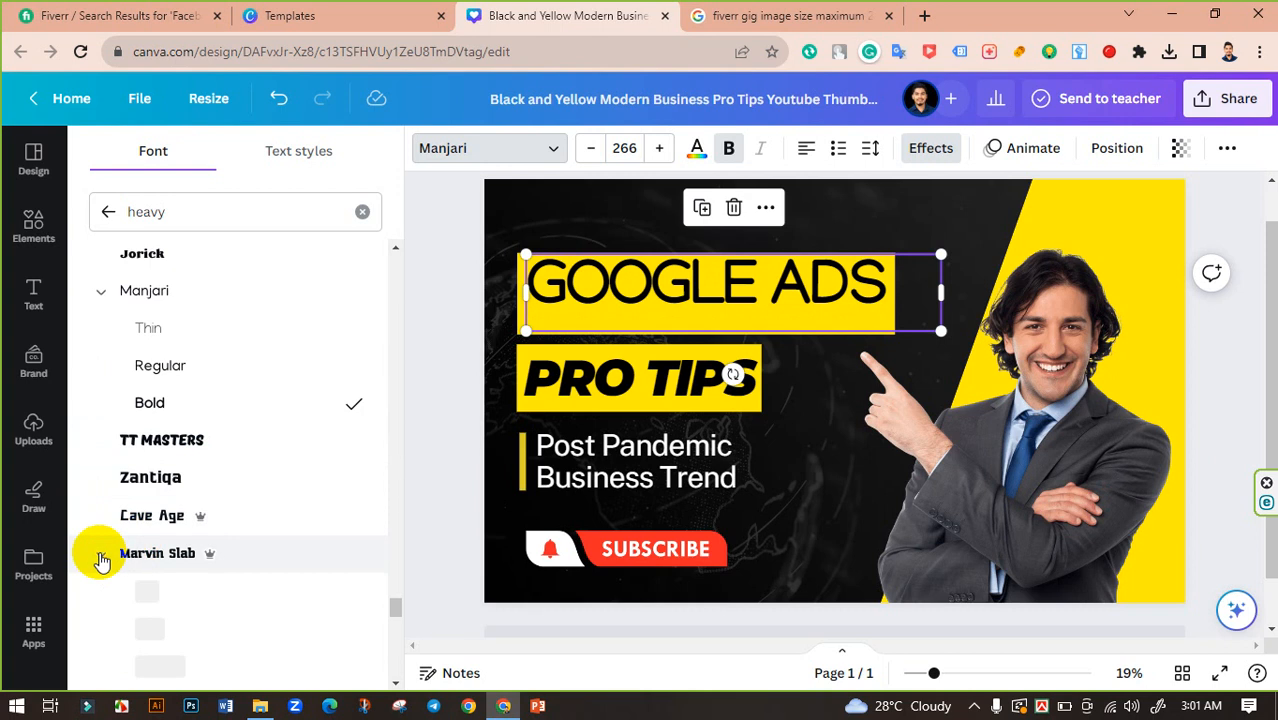
# Try the Bold weight of Marvin Slab and the Candal font on the GOOGLE ADS headline.
pyautogui.scroll(-3, 271, 479)
pyautogui.click(160, 424)
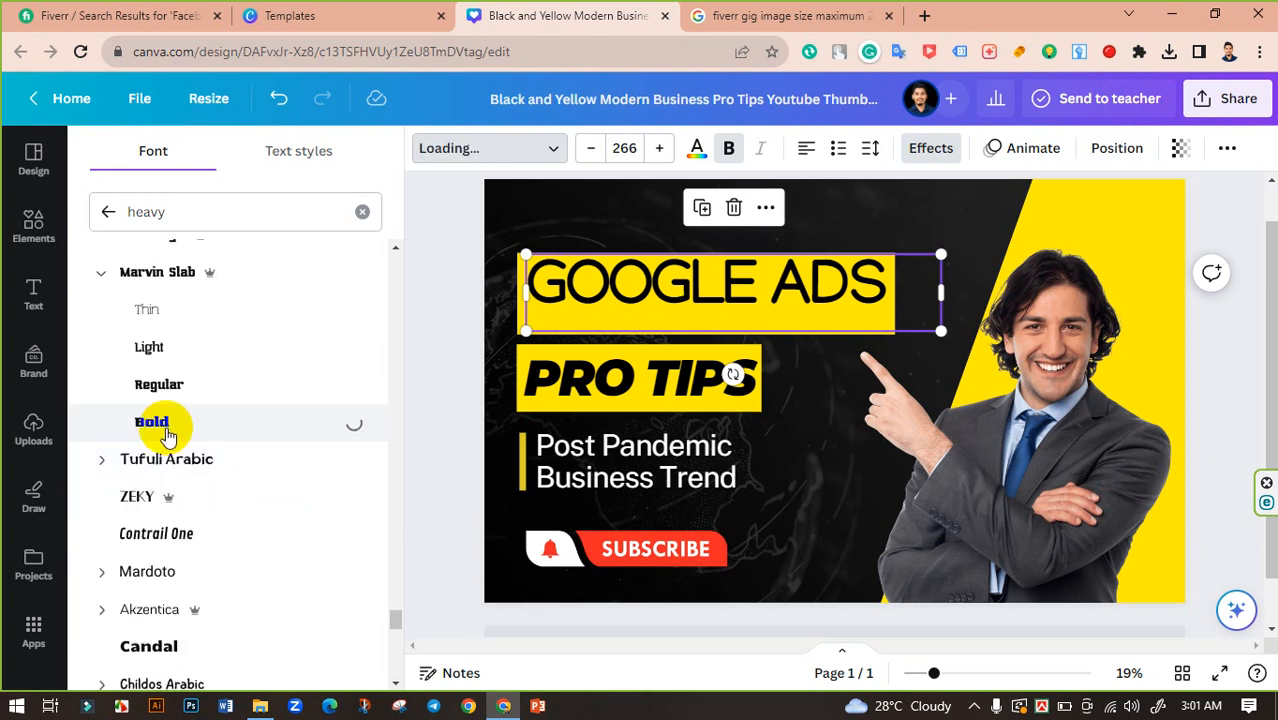
pyautogui.scroll(-2, 245, 405)
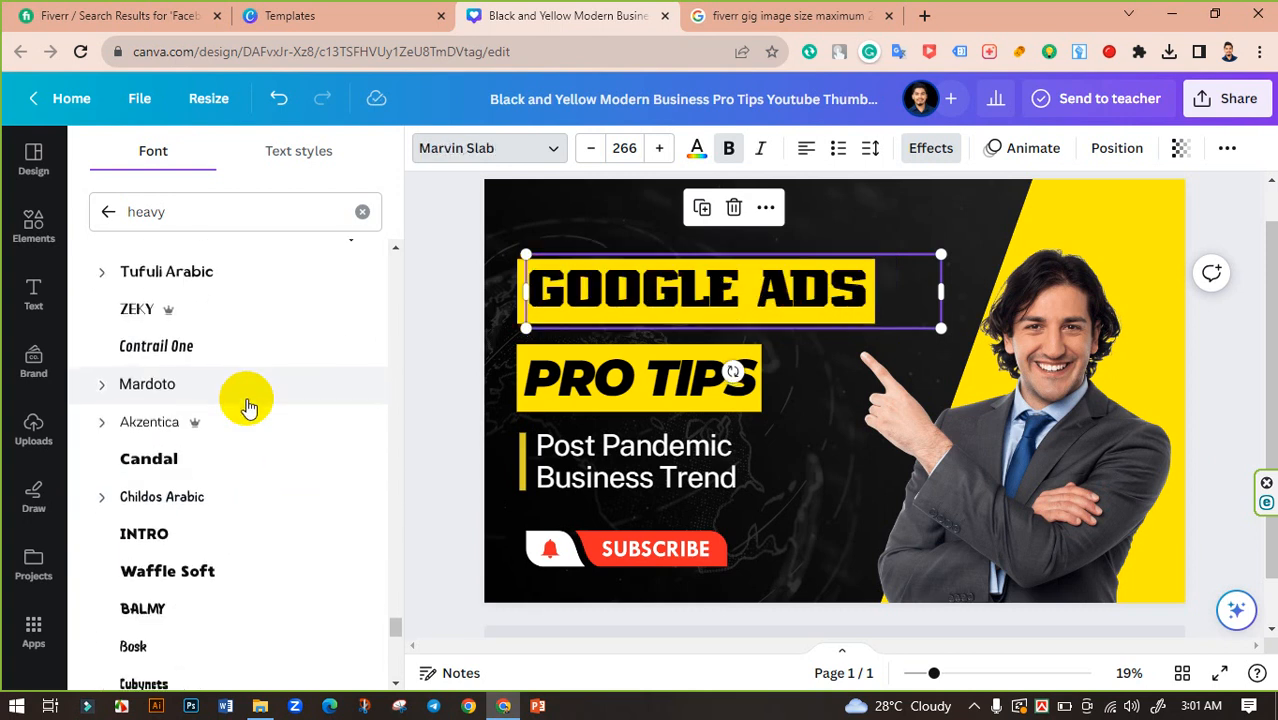
pyautogui.click(142, 474)
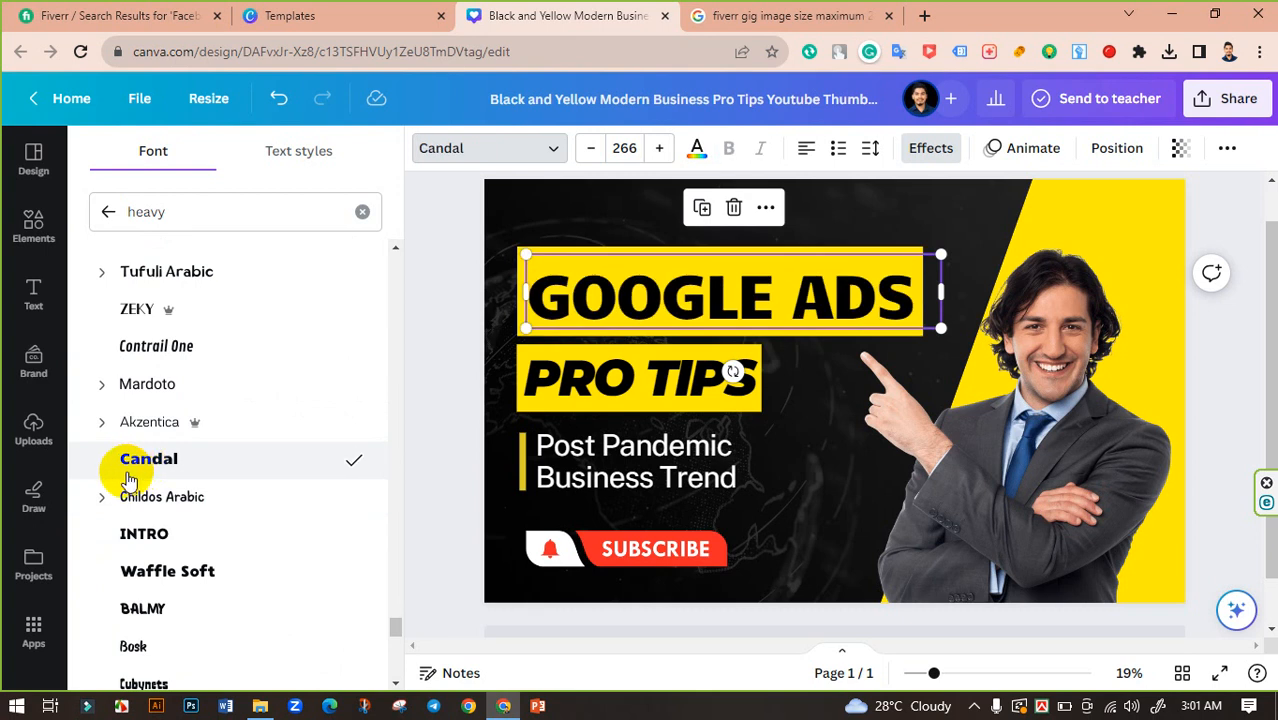
pyautogui.scroll(-2, 129, 478)
pyautogui.scroll(-3, 127, 464)
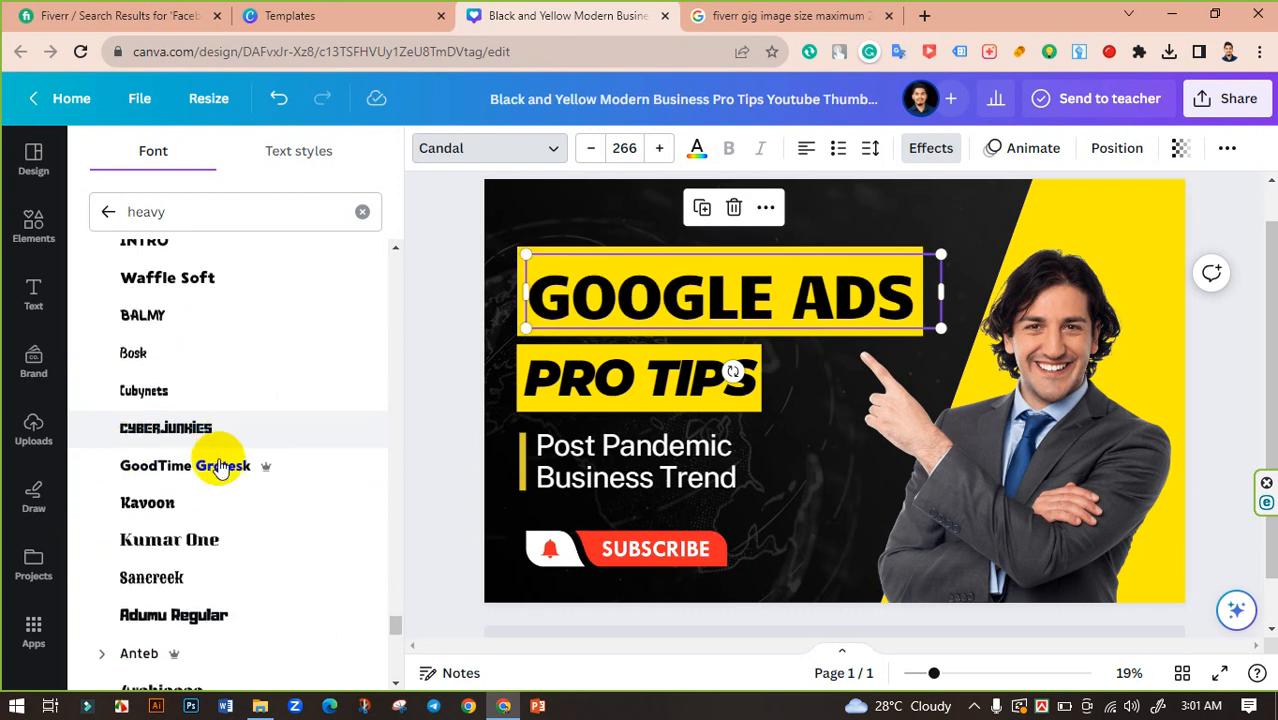
# Set the GOOGLE ADS headline's font to Anteb ExtraBlack and close the font list.
pyautogui.click(104, 480)
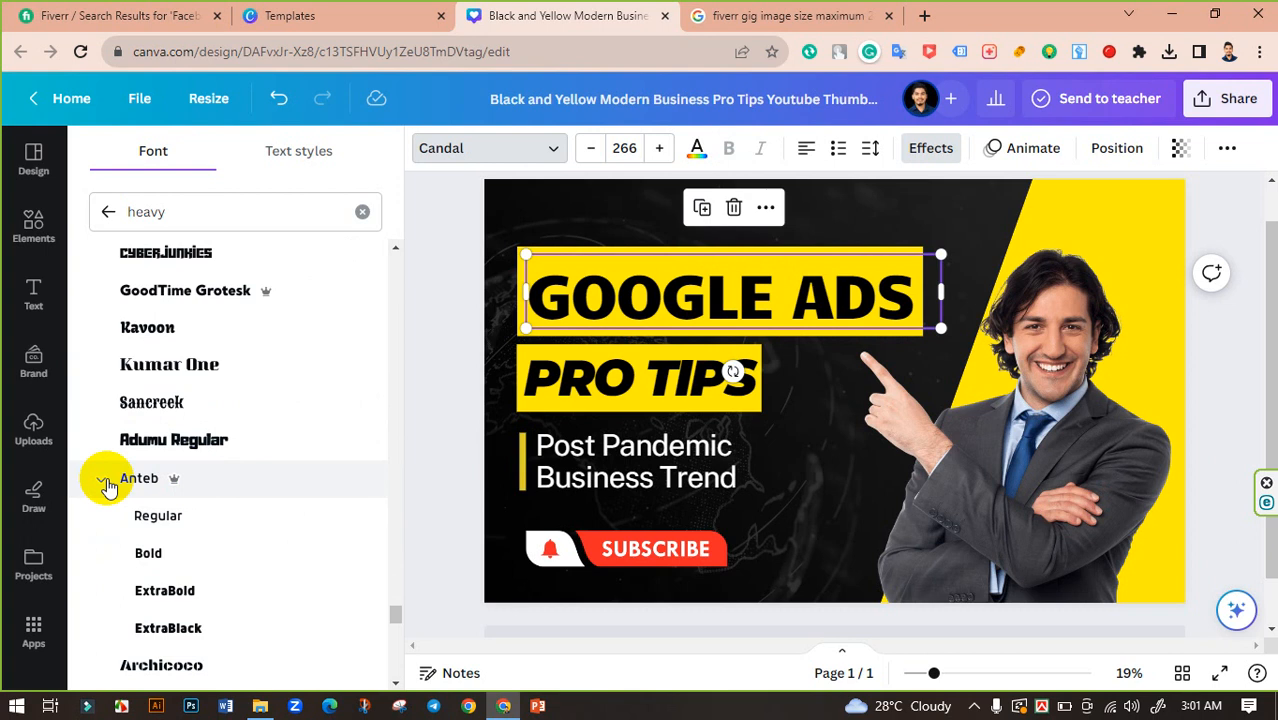
pyautogui.click(178, 629)
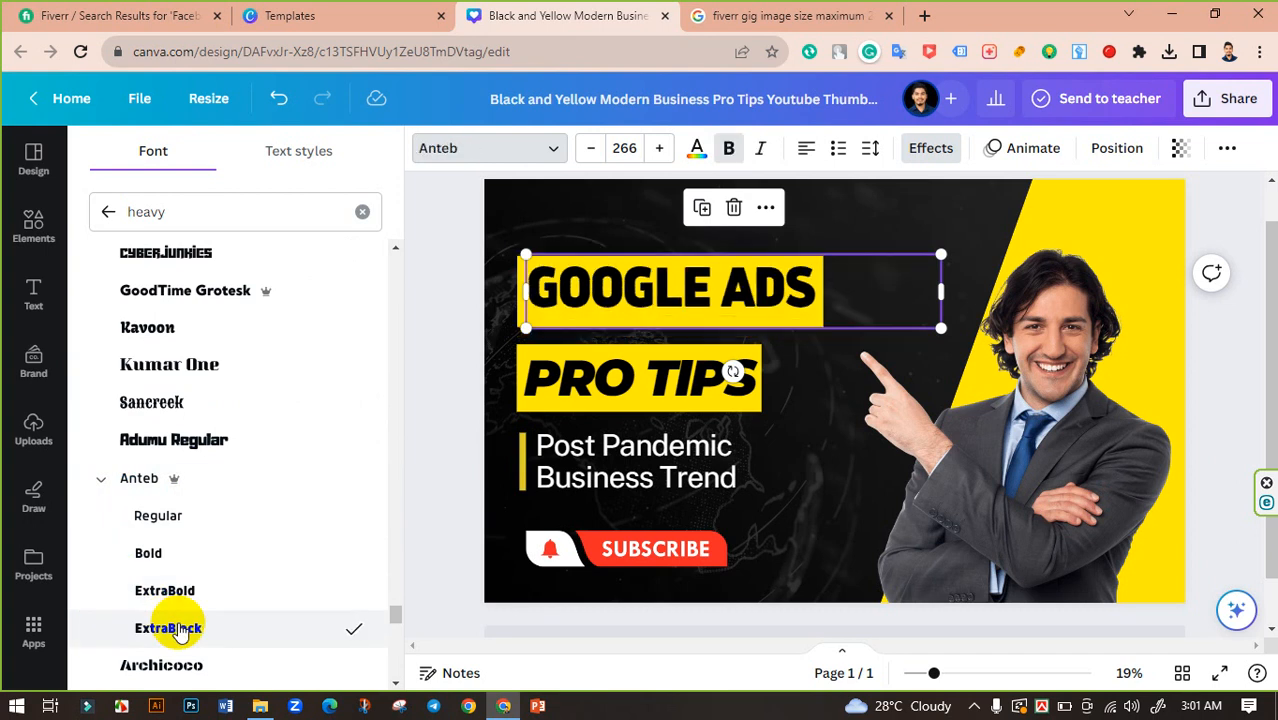
pyautogui.press('Escape')
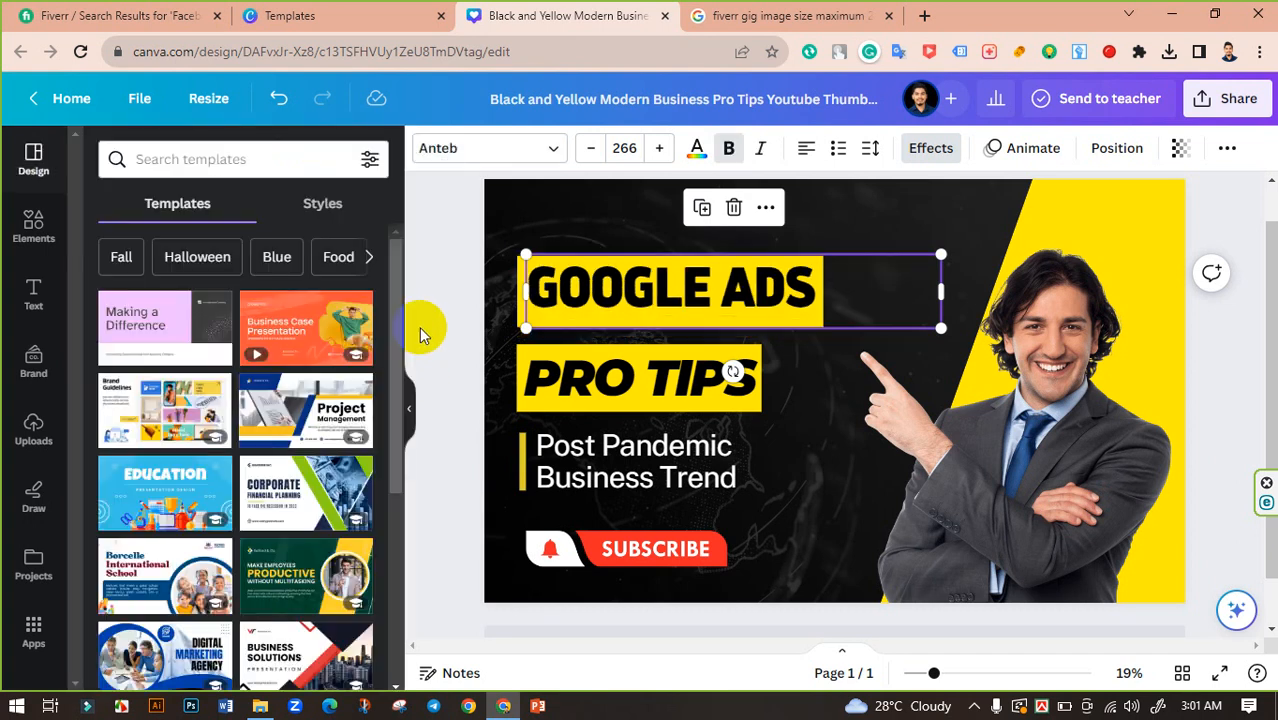
pyautogui.click(418, 336)
# Narrow the headline's text box, enlarge the GOOGLE ADS text to size 333 and move it higher above PRO TIPS.
pyautogui.click(940, 290)
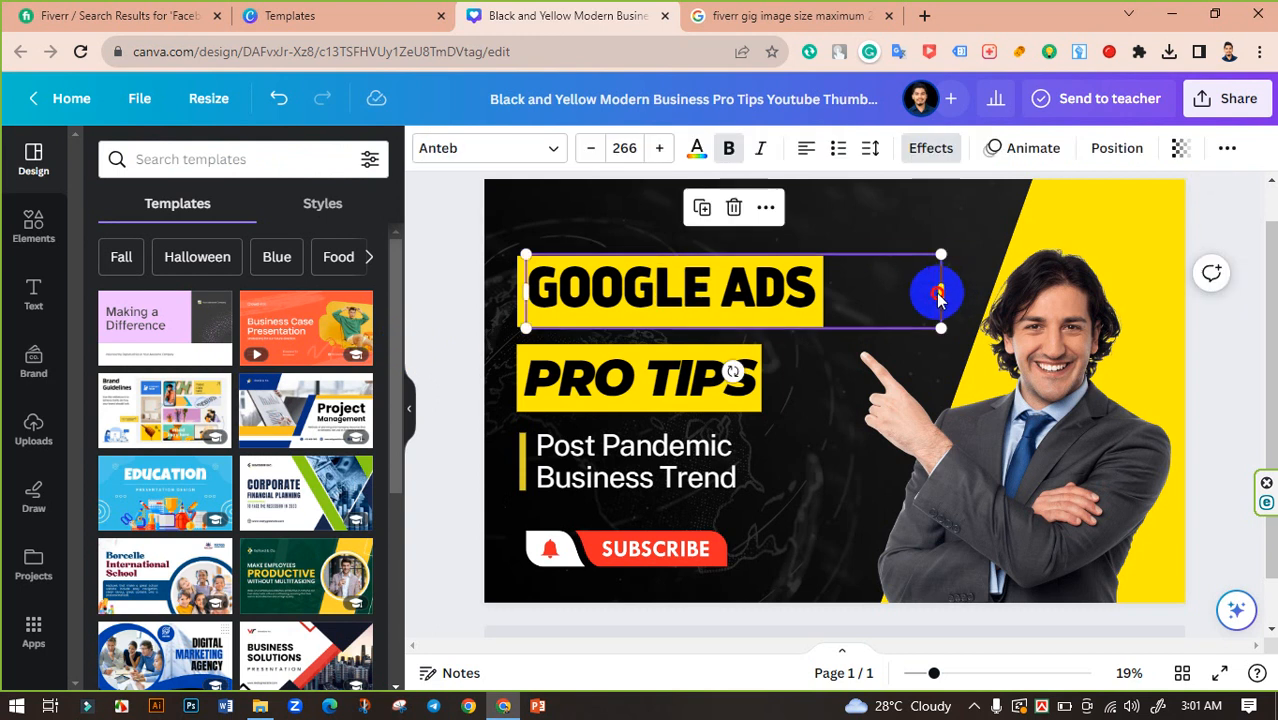
pyautogui.moveTo(940, 293); pyautogui.dragTo(889, 346)
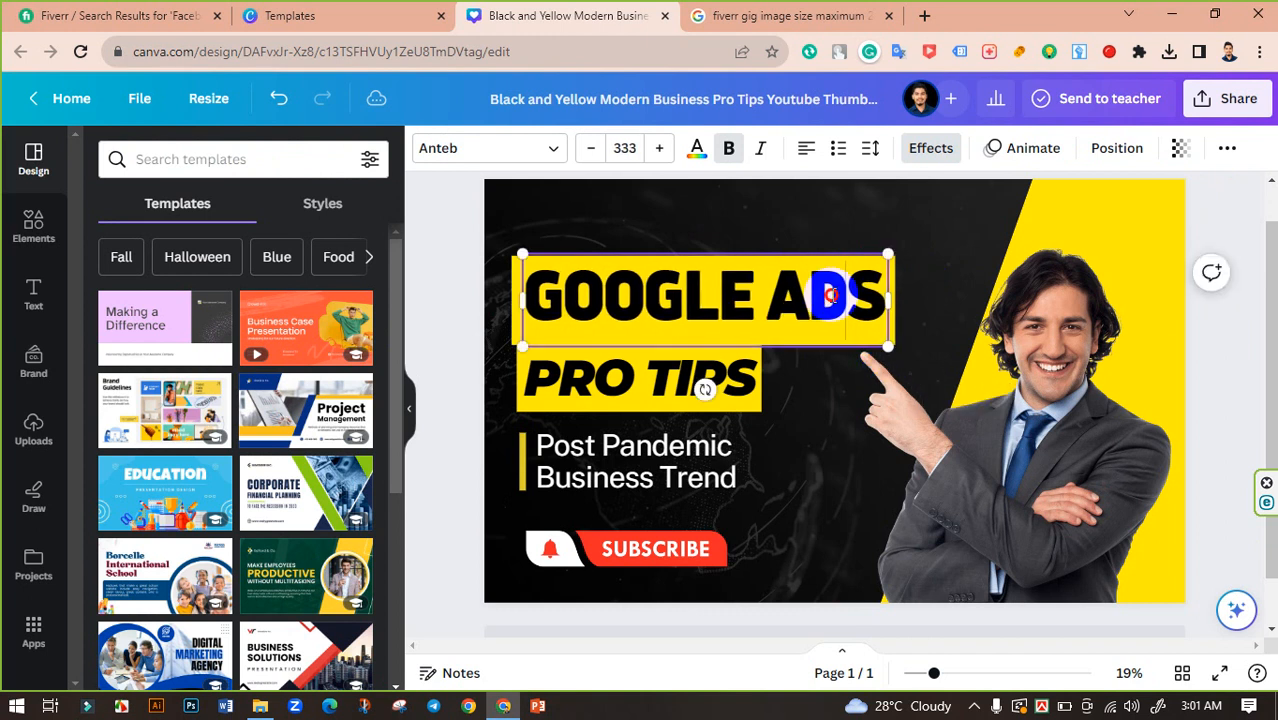
pyautogui.click(449, 290)
pyautogui.moveTo(699, 286); pyautogui.dragTo(703, 261)
pyautogui.click(451, 263)
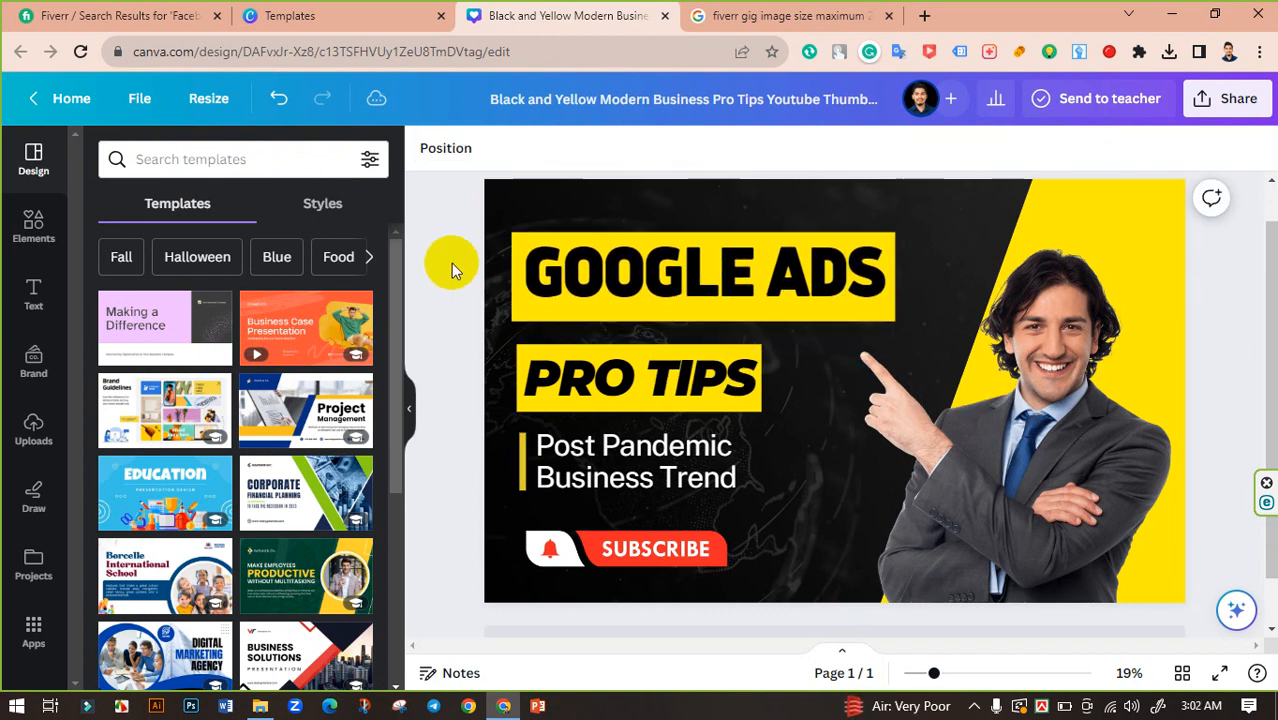
# Replace the Anteb headline with a white GOOGLE ADS text in bold italic Montserrat at size 212, placed above PRO TIPS.
pyautogui.click(670, 271)
pyautogui.doubleClick(748, 268)
pyautogui.tripleClick(788, 284)
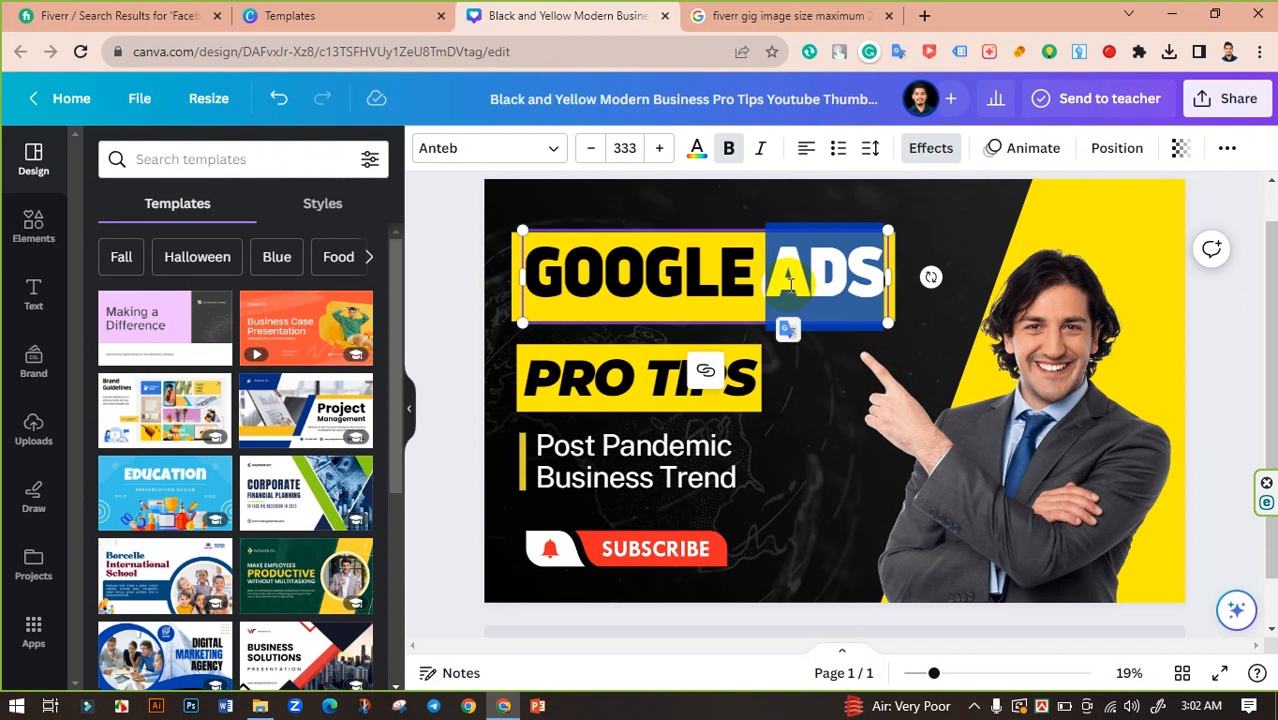
pyautogui.press('BackSpace')
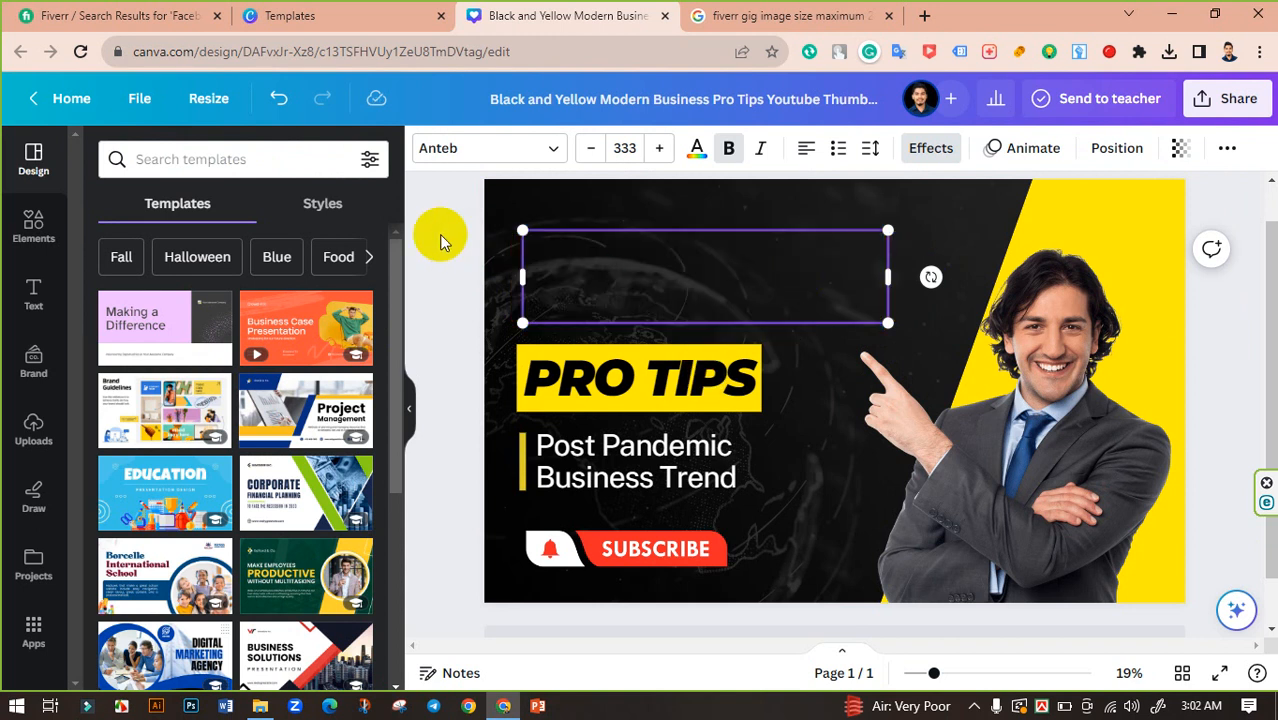
pyautogui.click(625, 249)
pyautogui.hotkey('ctrl', 'z')
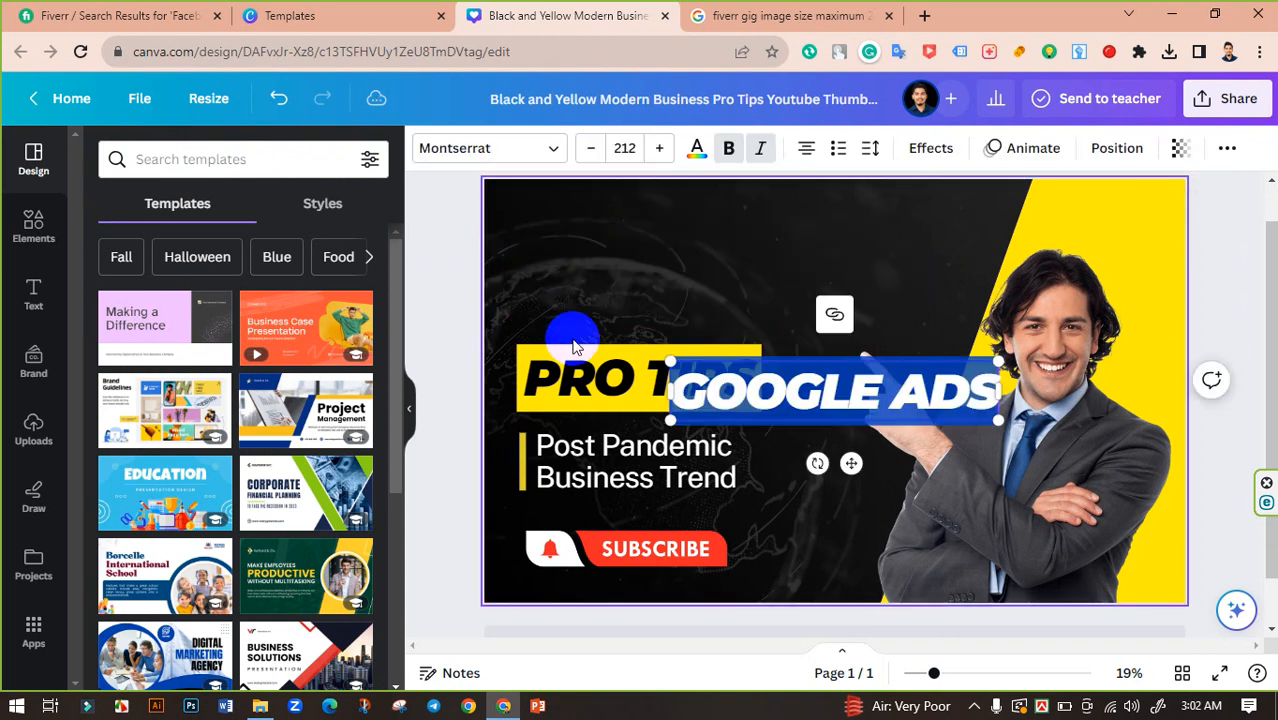
pyautogui.moveTo(831, 385); pyautogui.dragTo(695, 279)
pyautogui.click(448, 258)
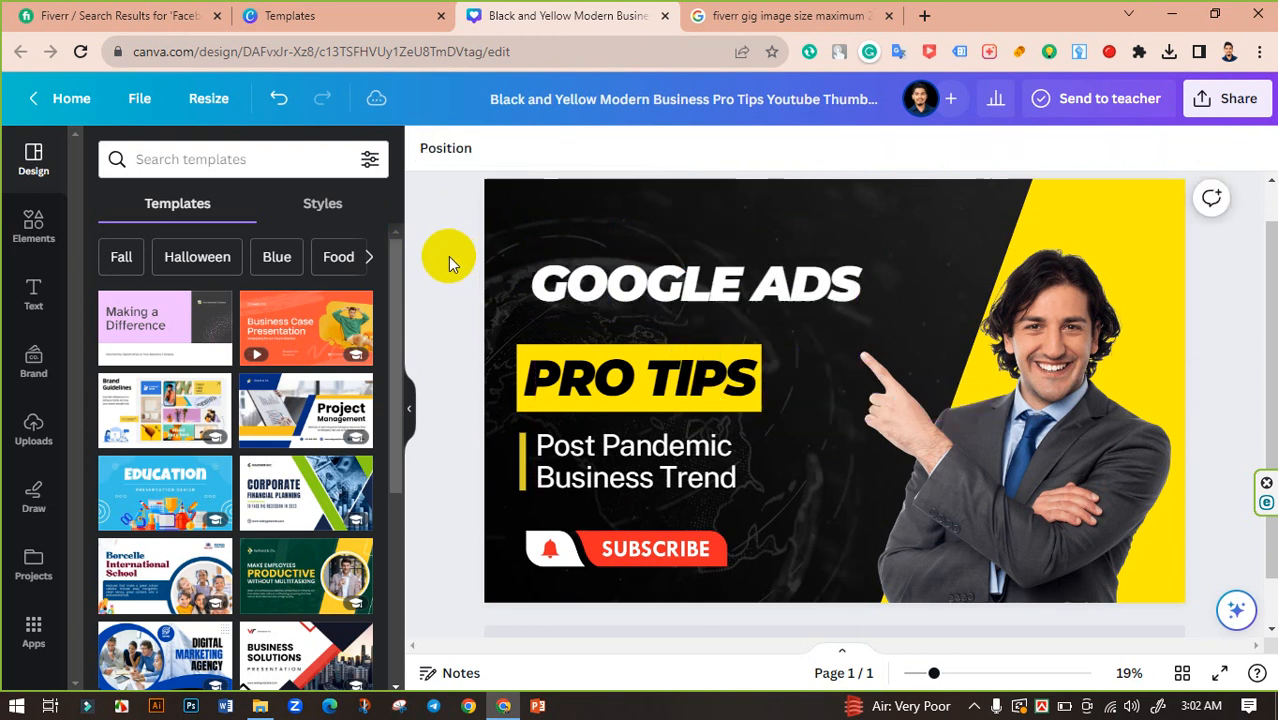
# Search the elements for "shape" and show all of the graphics results.
pyautogui.click(86, 228)
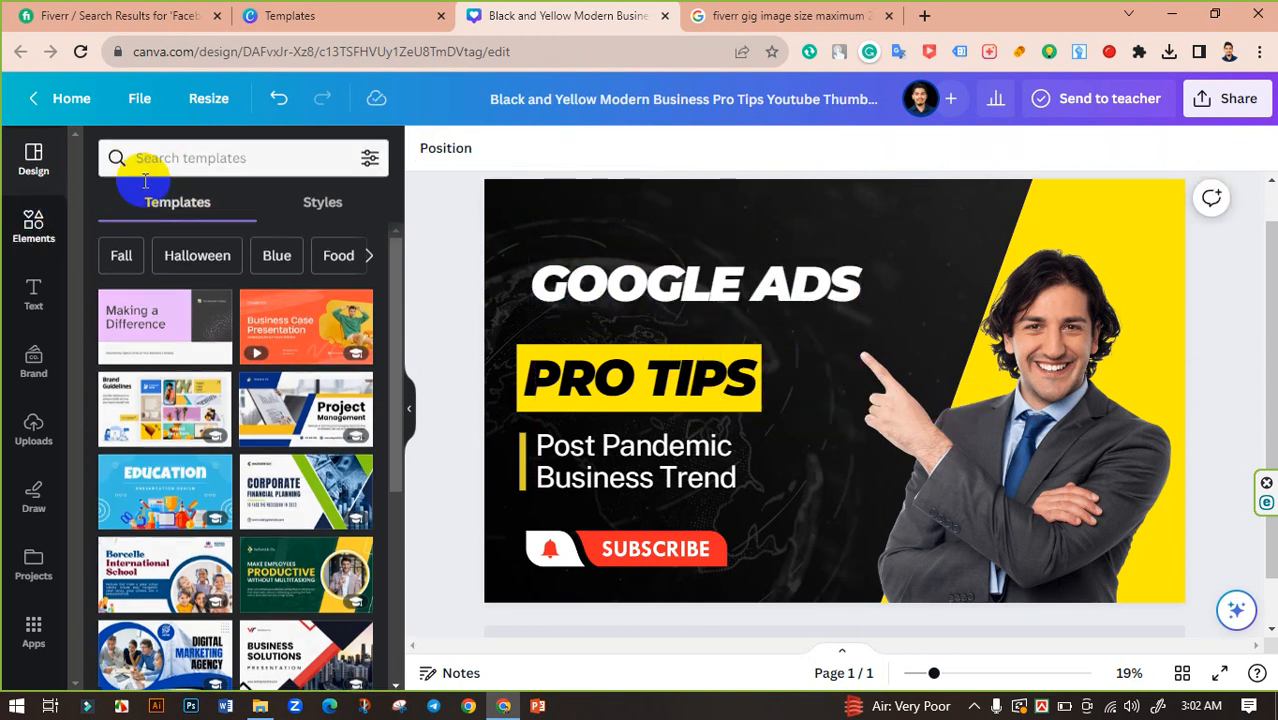
pyautogui.click(219, 160)
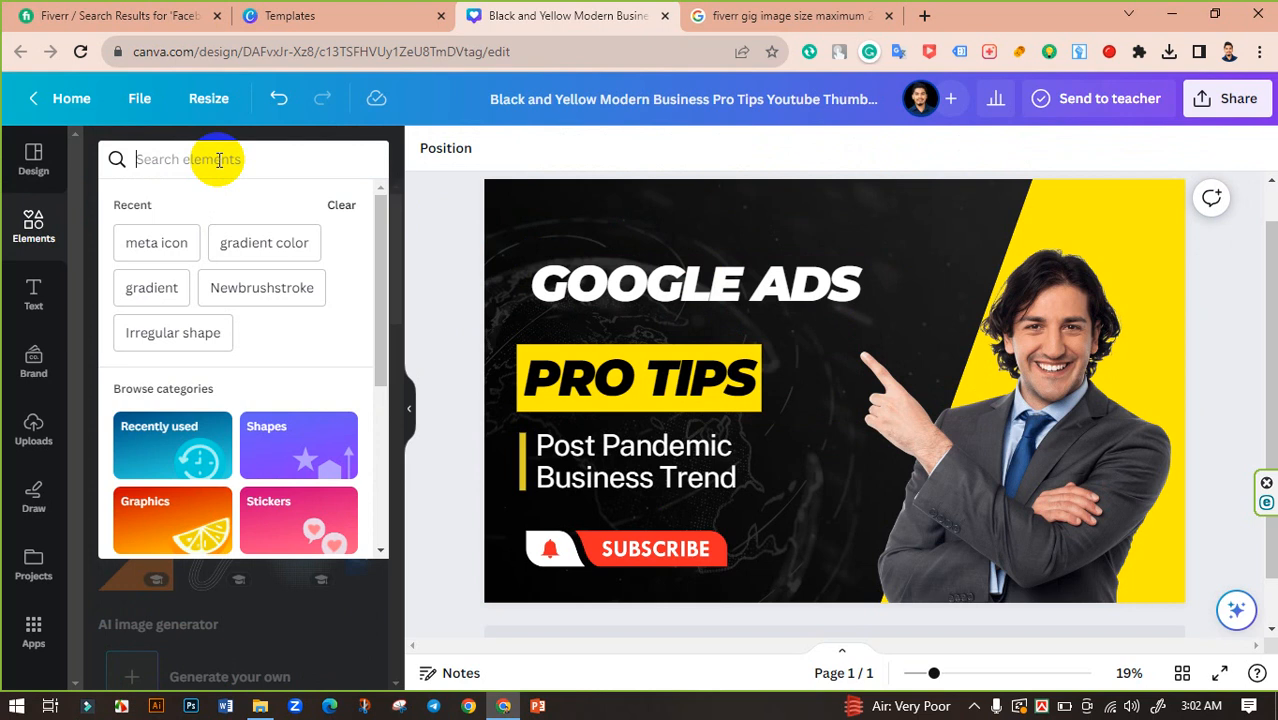
pyautogui.write('shape')
pyautogui.press('Return')
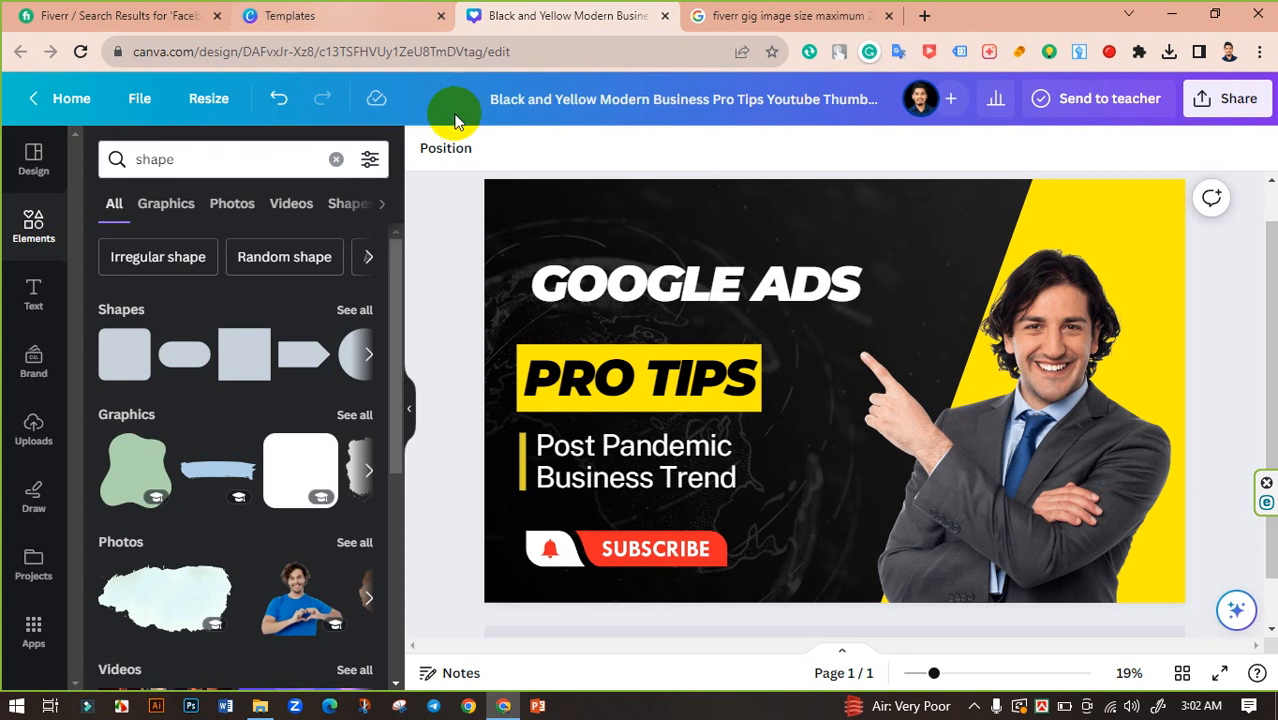
pyautogui.scroll(-1, 298, 343)
pyautogui.scroll(-1, 298, 350)
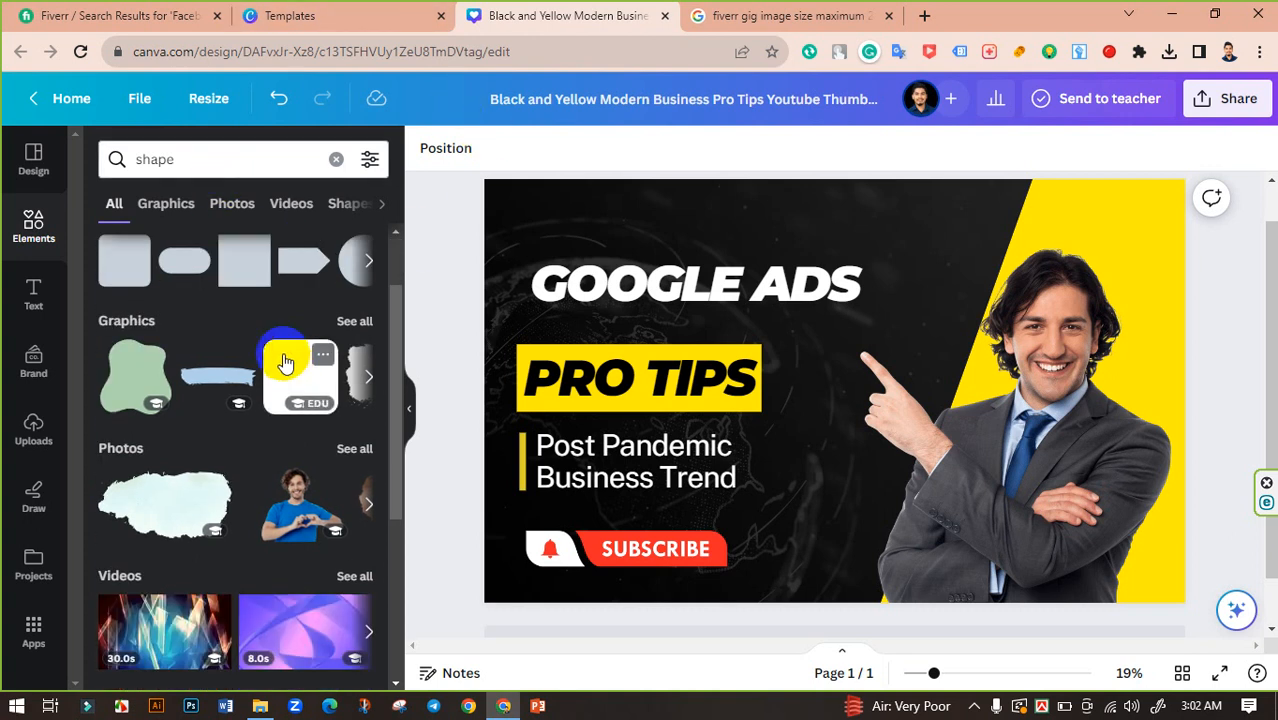
pyautogui.click(349, 326)
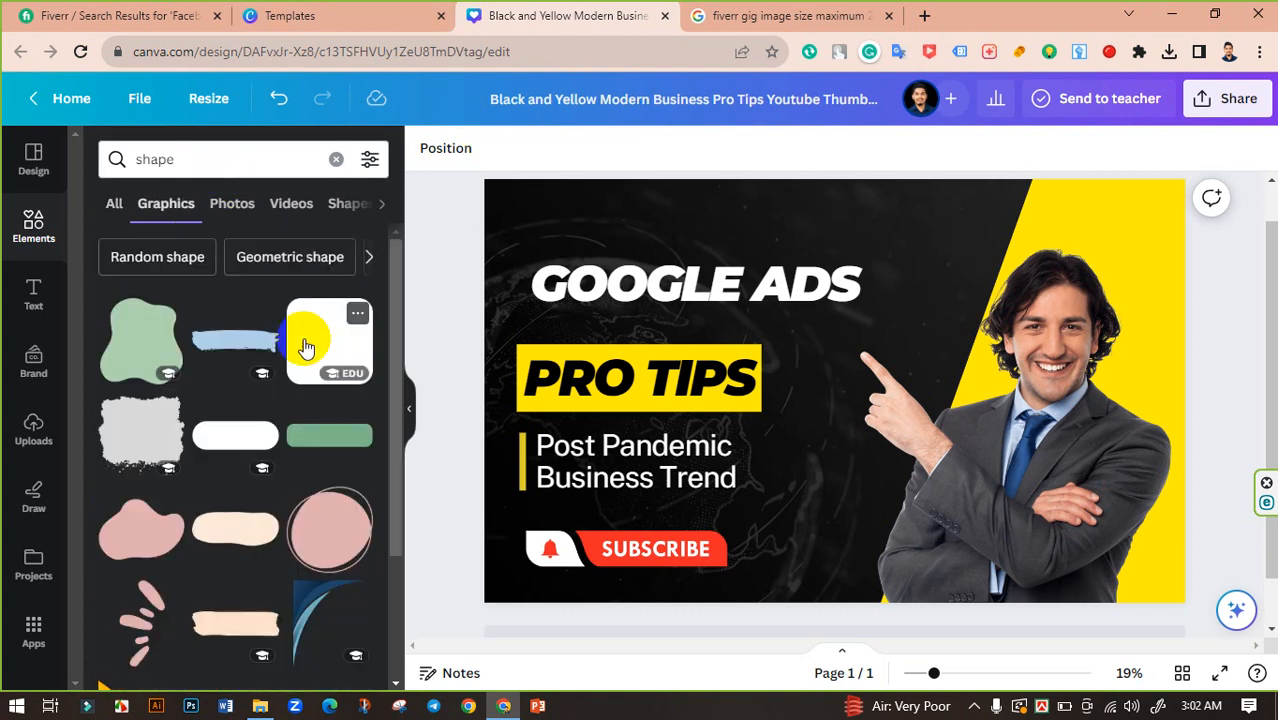
# Look through the shape graphics for a suitable background for the GOOGLE ADS headline.
pyautogui.scroll(-2, 243, 350)
pyautogui.scroll(-5, 243, 350)
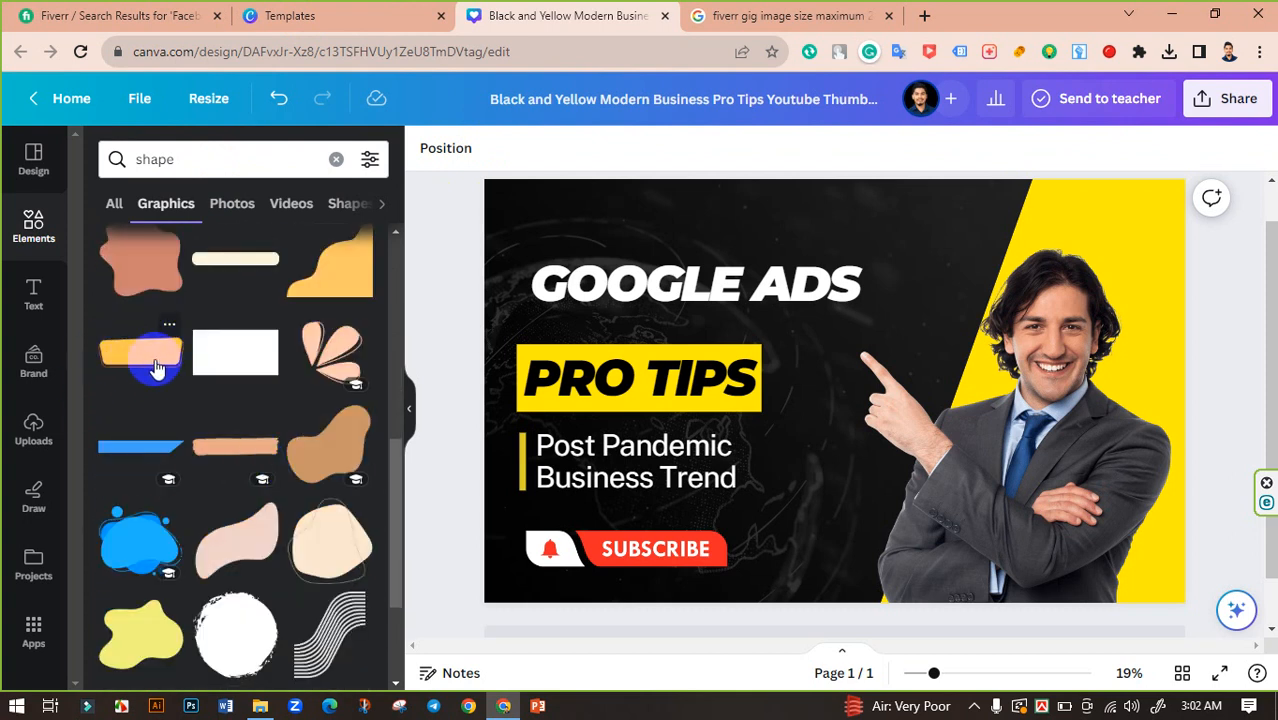
pyautogui.scroll(-7, 157, 368)
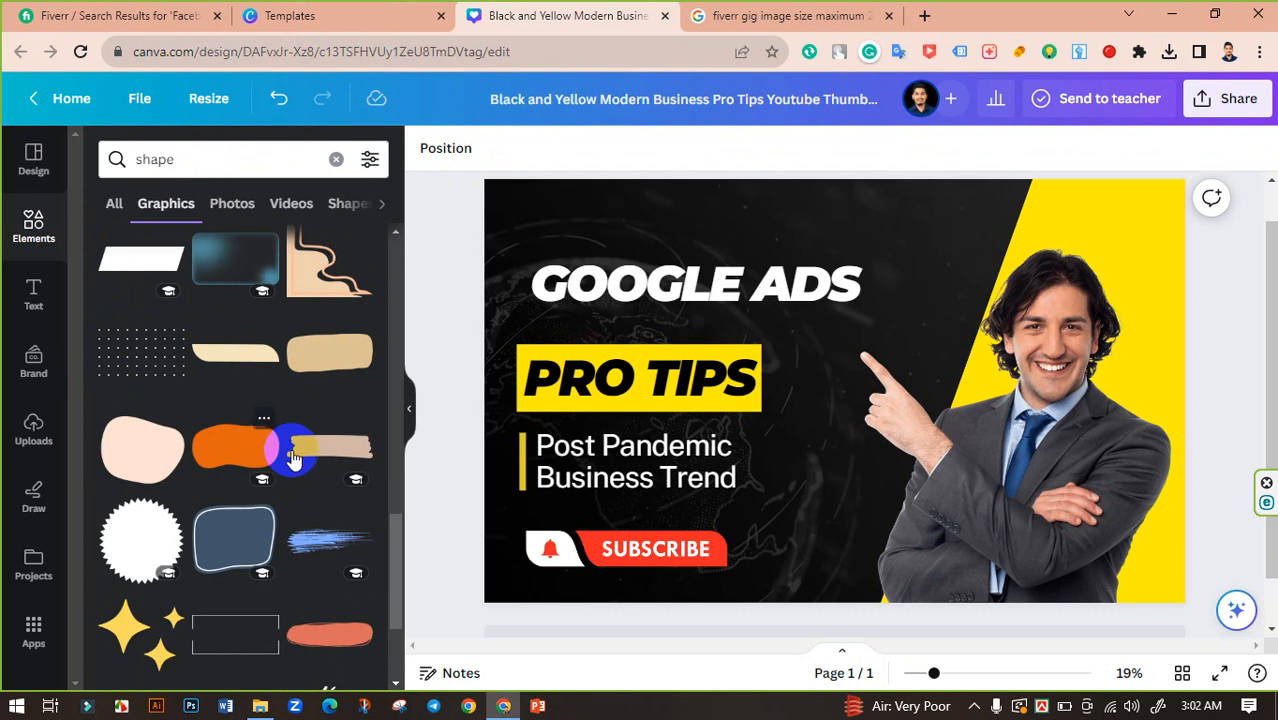
pyautogui.scroll(-1, 285, 433)
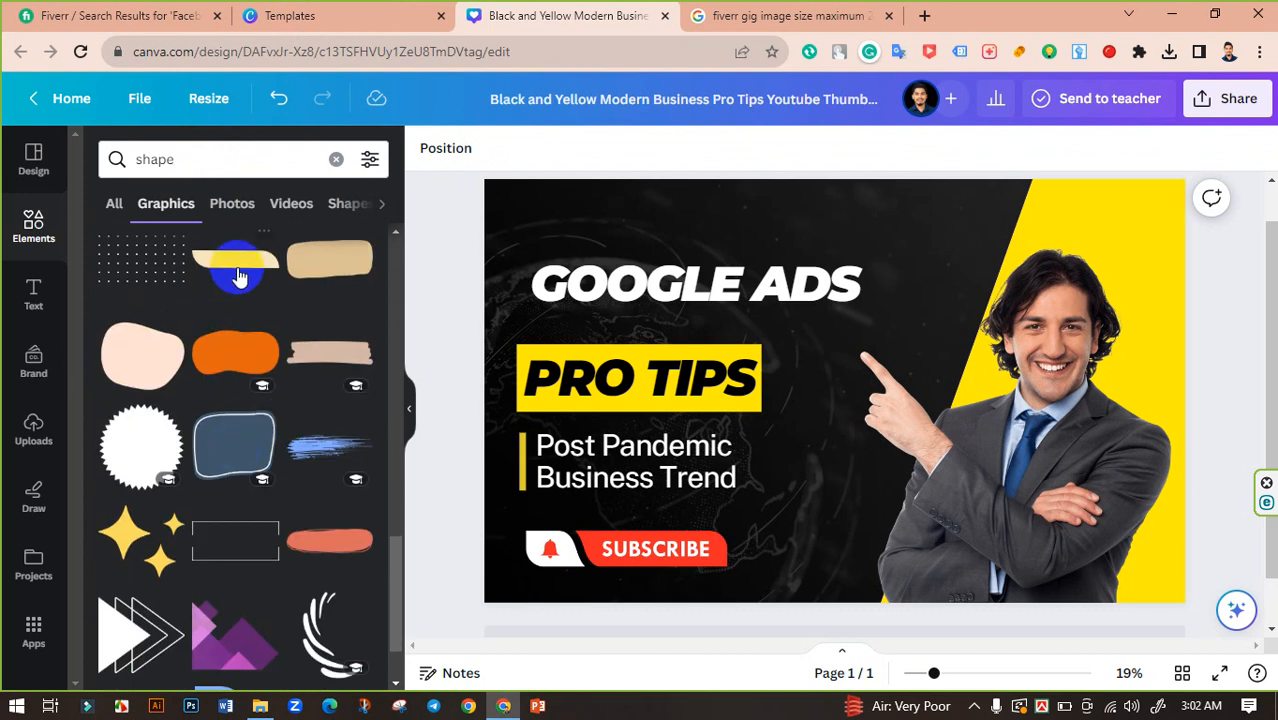
pyautogui.scroll(-1, 233, 280)
pyautogui.scroll(-2, 265, 485)
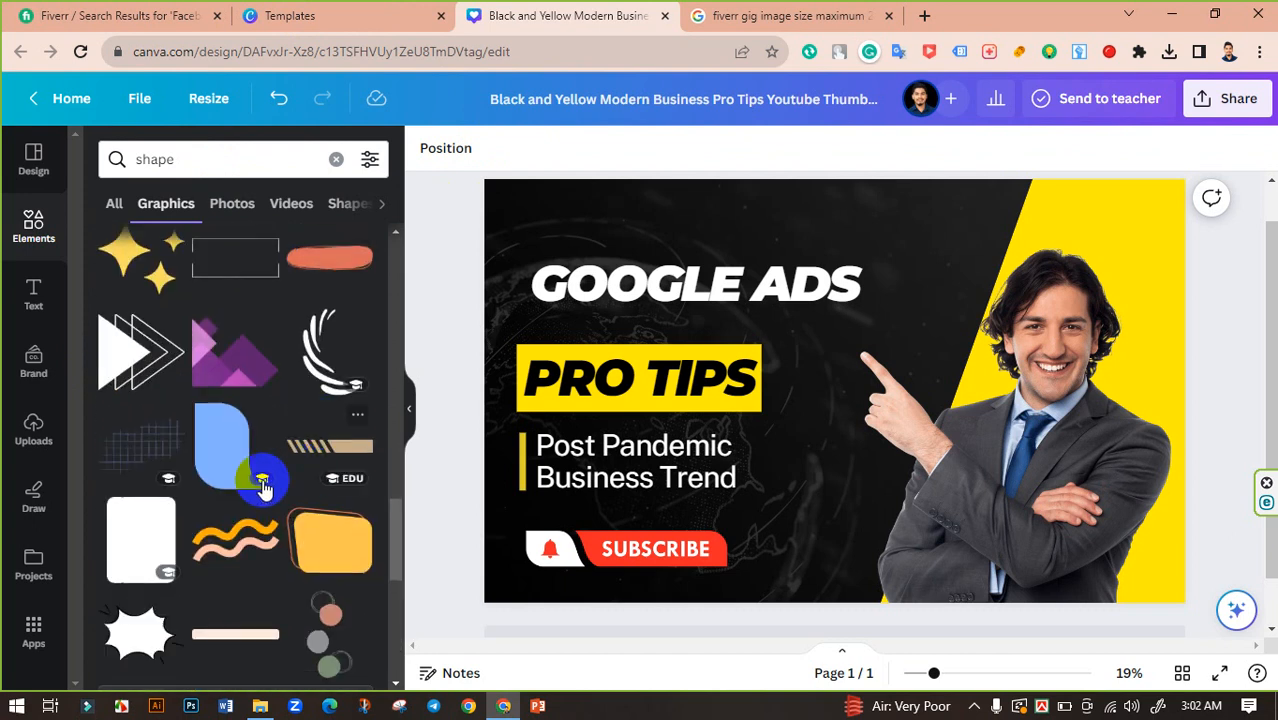
pyautogui.scroll(-6, 230, 440)
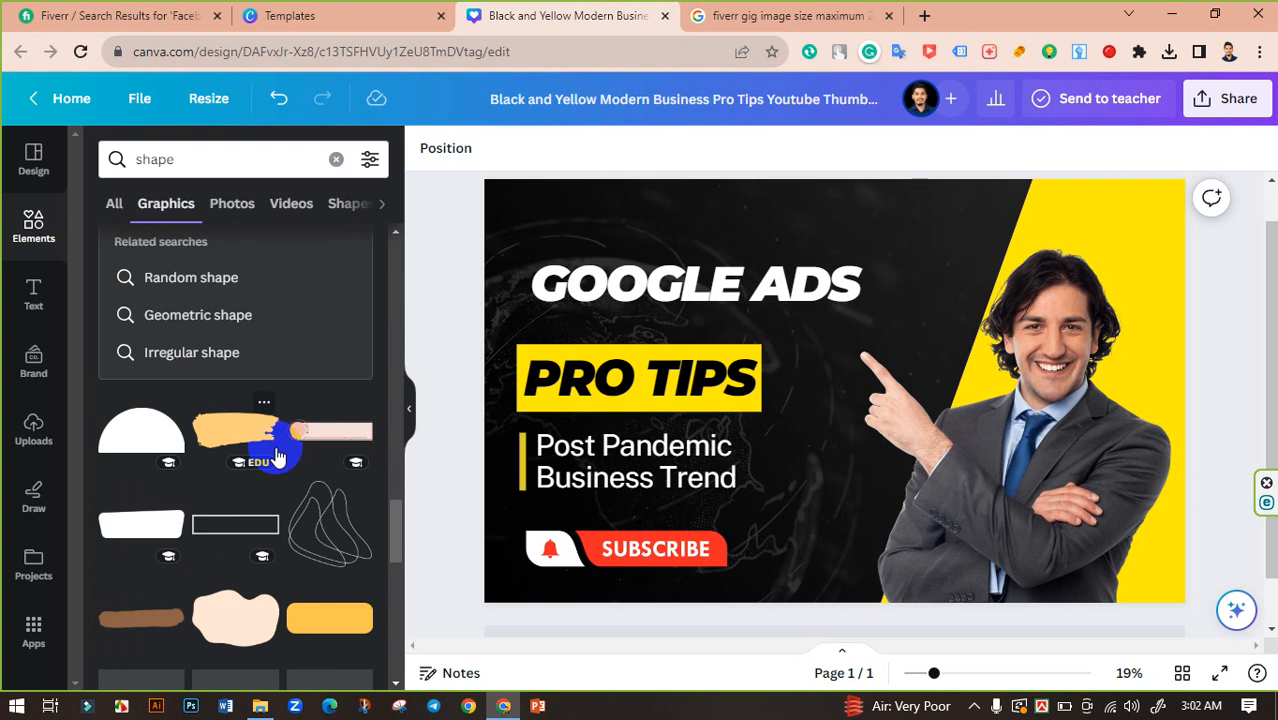
pyautogui.scroll(-2, 329, 345)
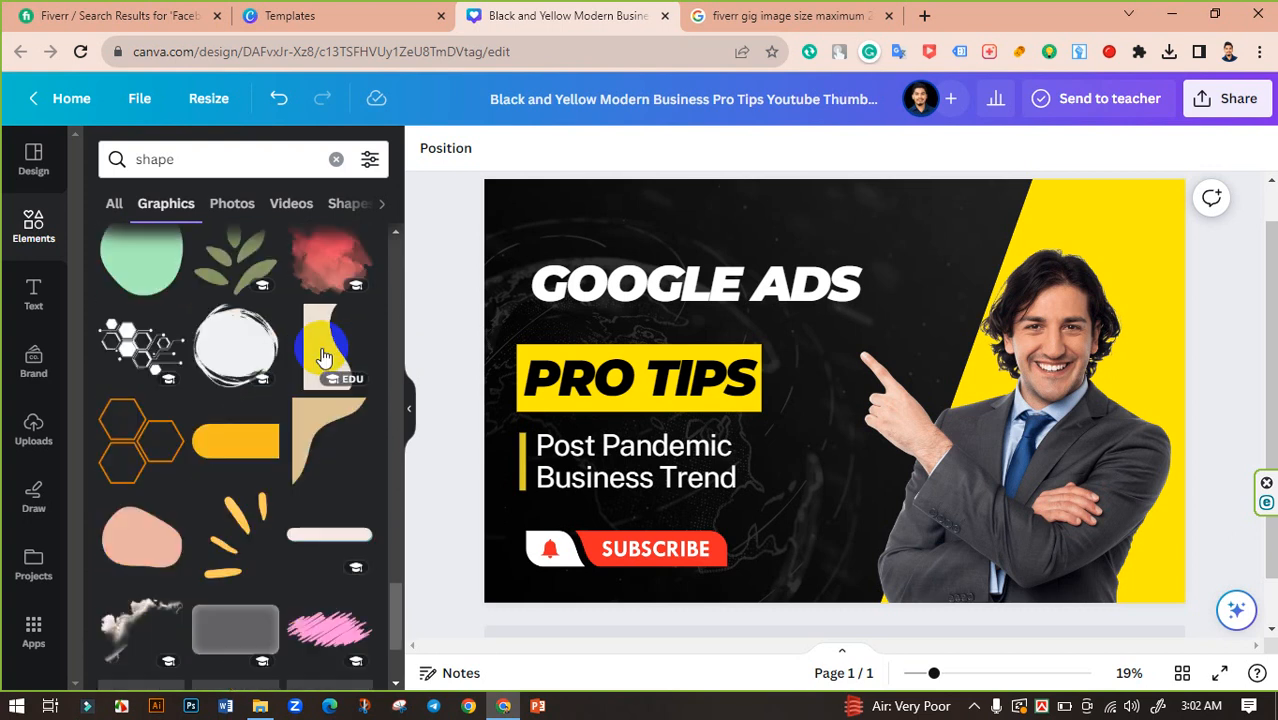
pyautogui.scroll(-5, 240, 435)
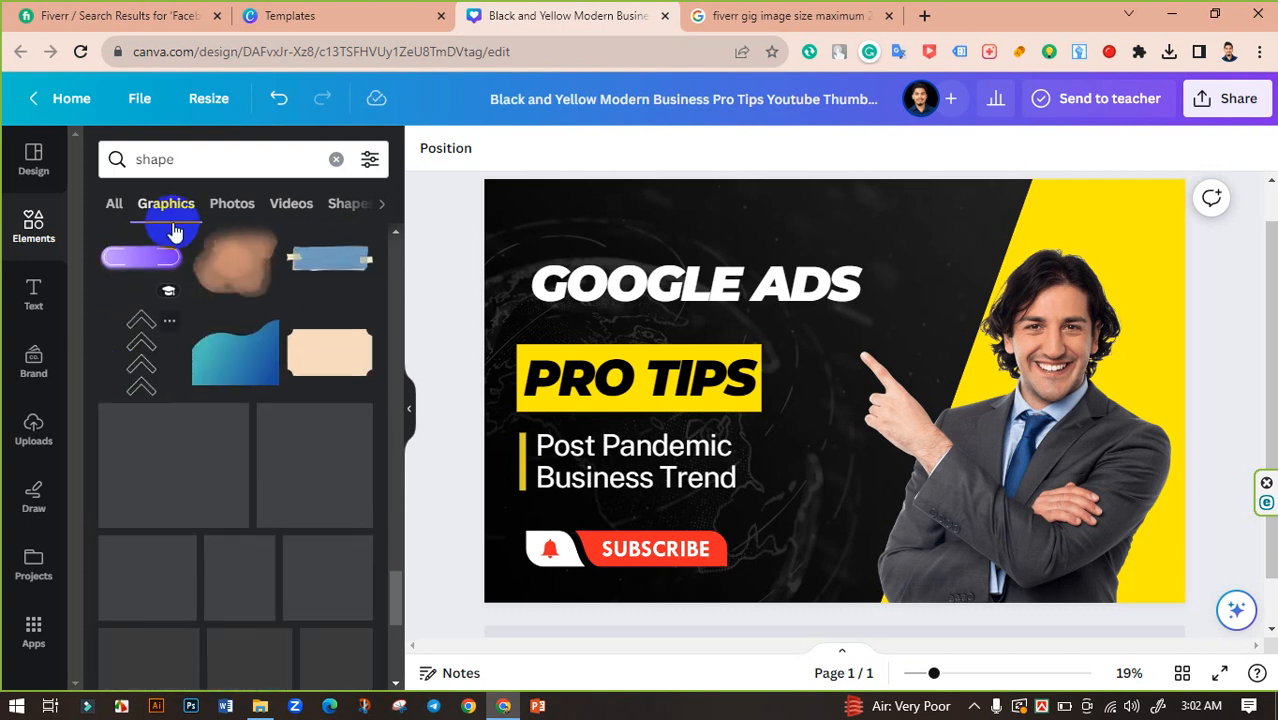
# Search the graphics for "gradient shape" and look for a rectangle to back the headline.
pyautogui.click(99, 170)
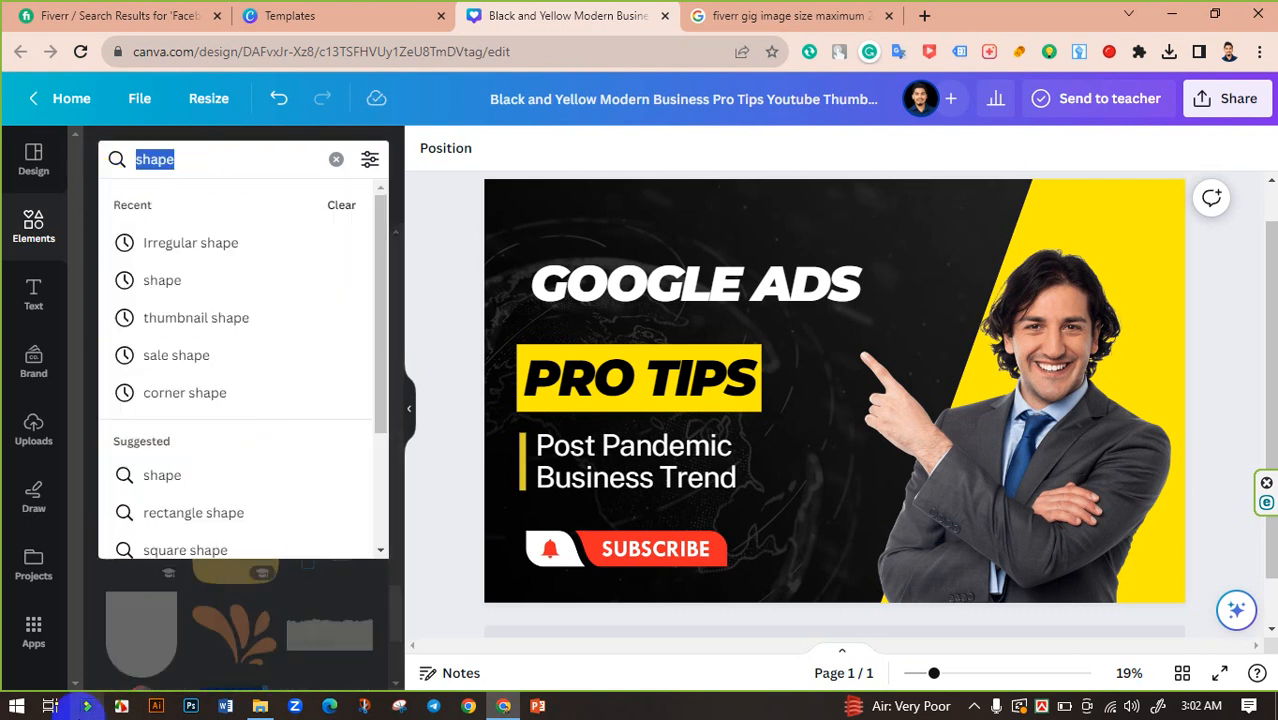
pyautogui.write('grad')
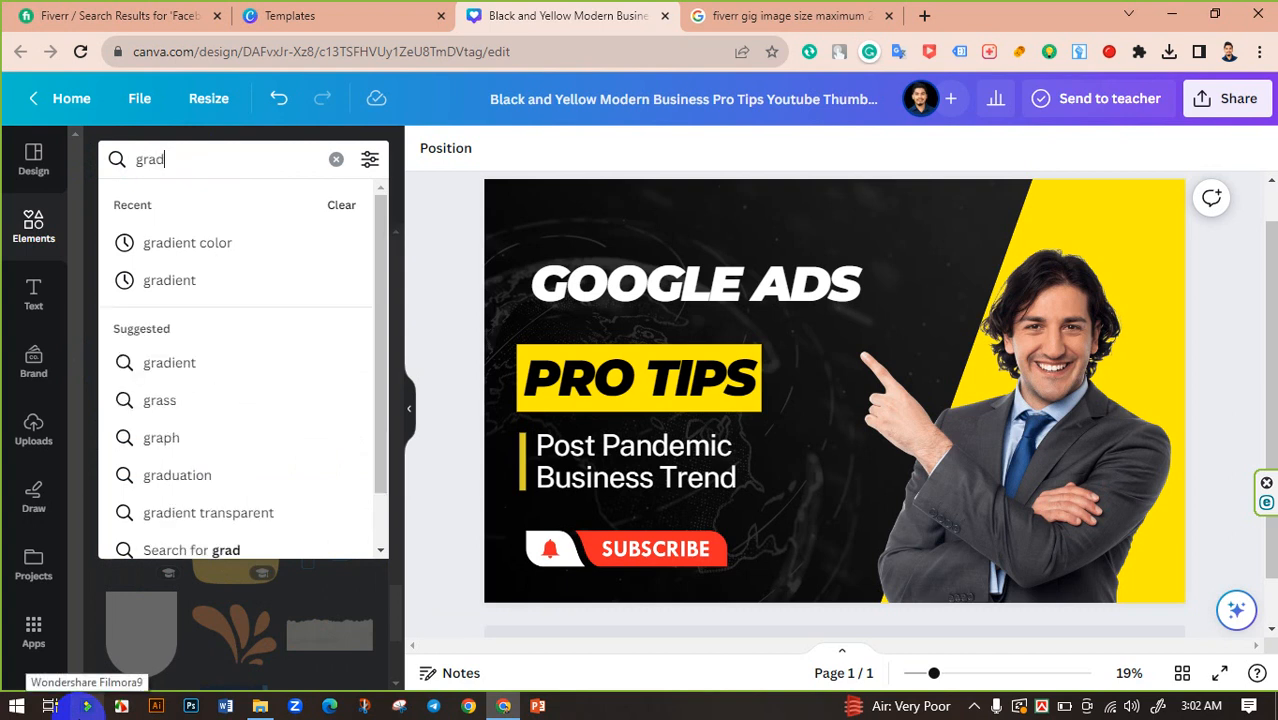
pyautogui.write('hape')
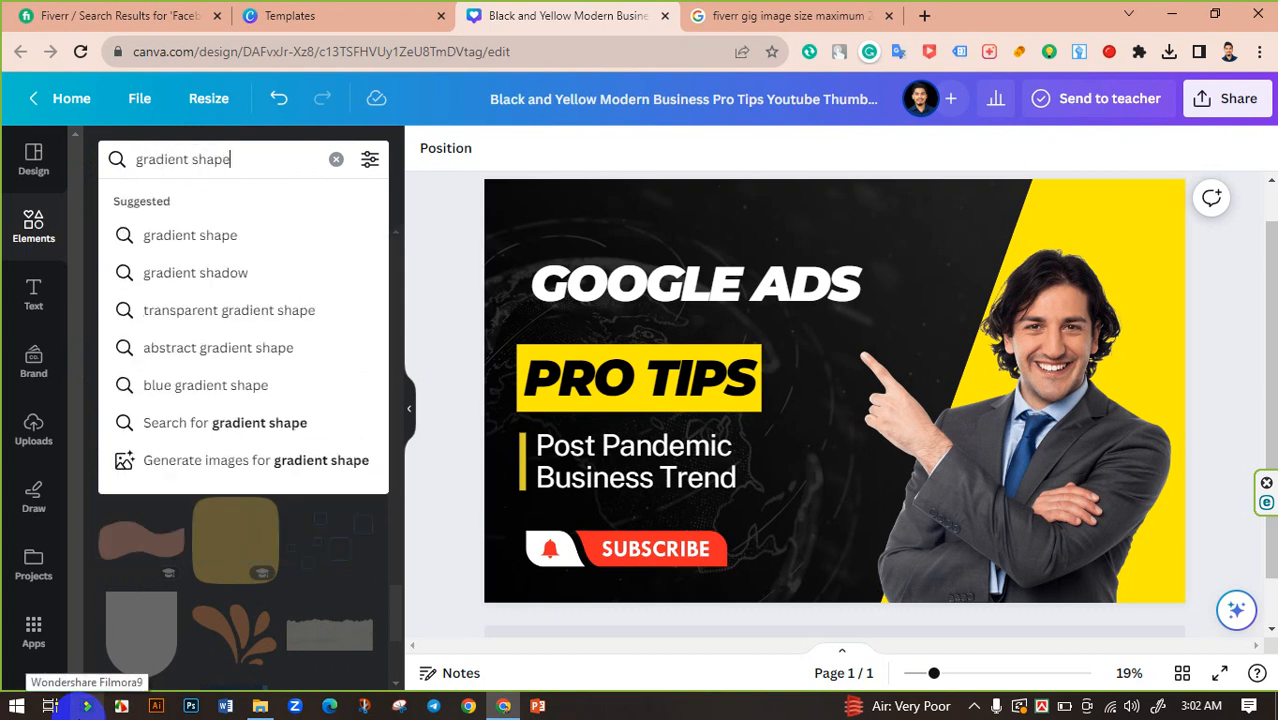
pyautogui.press('Return')
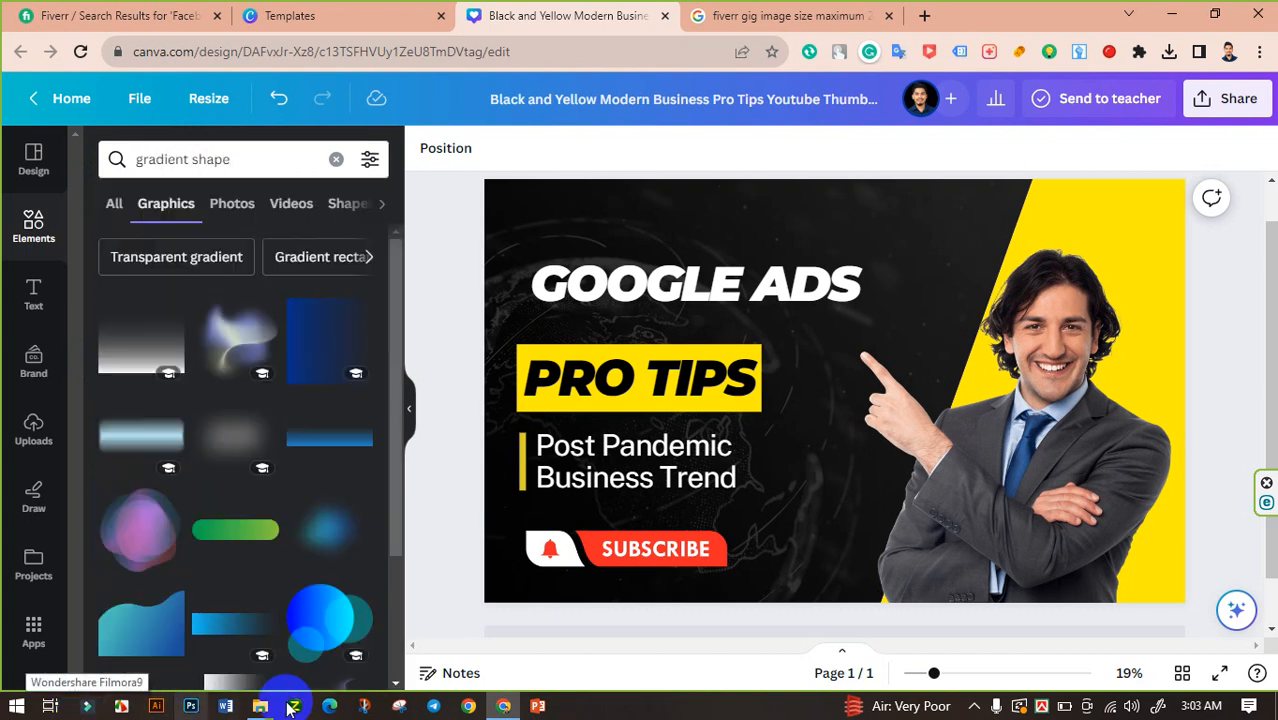
pyautogui.scroll(-3, 255, 475)
pyautogui.scroll(-3, 199, 452)
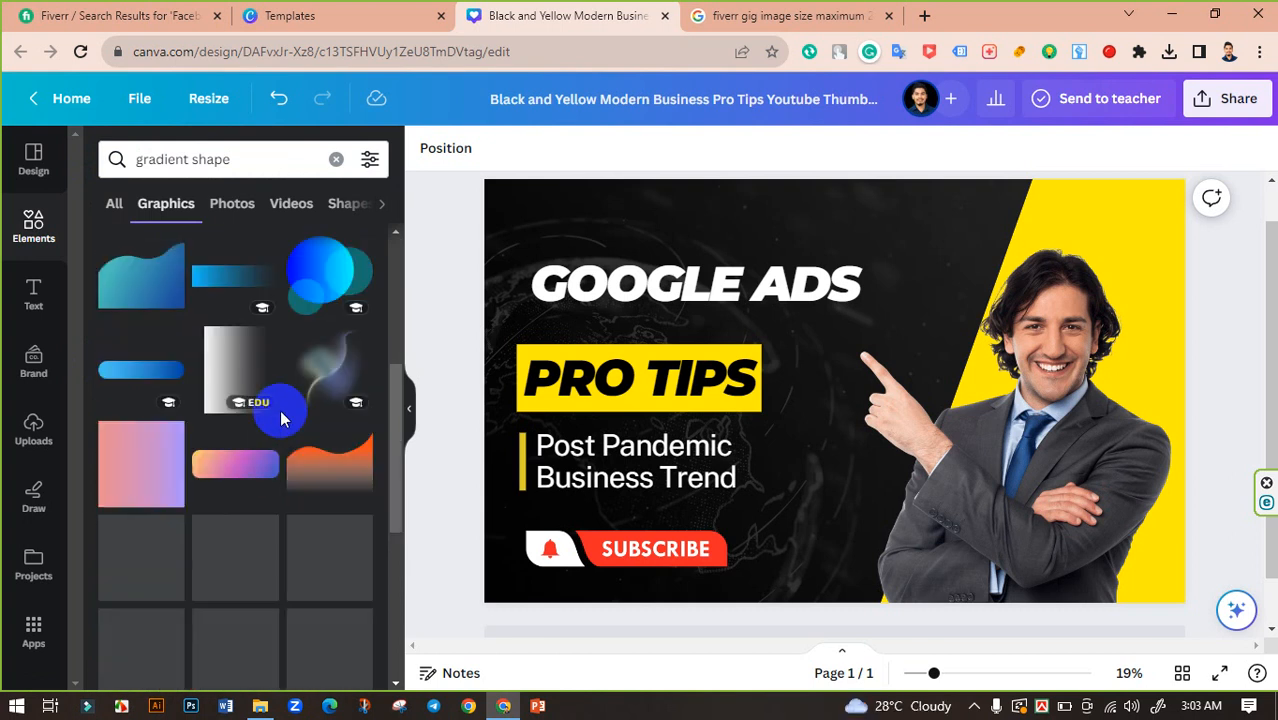
pyautogui.scroll(2, 256, 452)
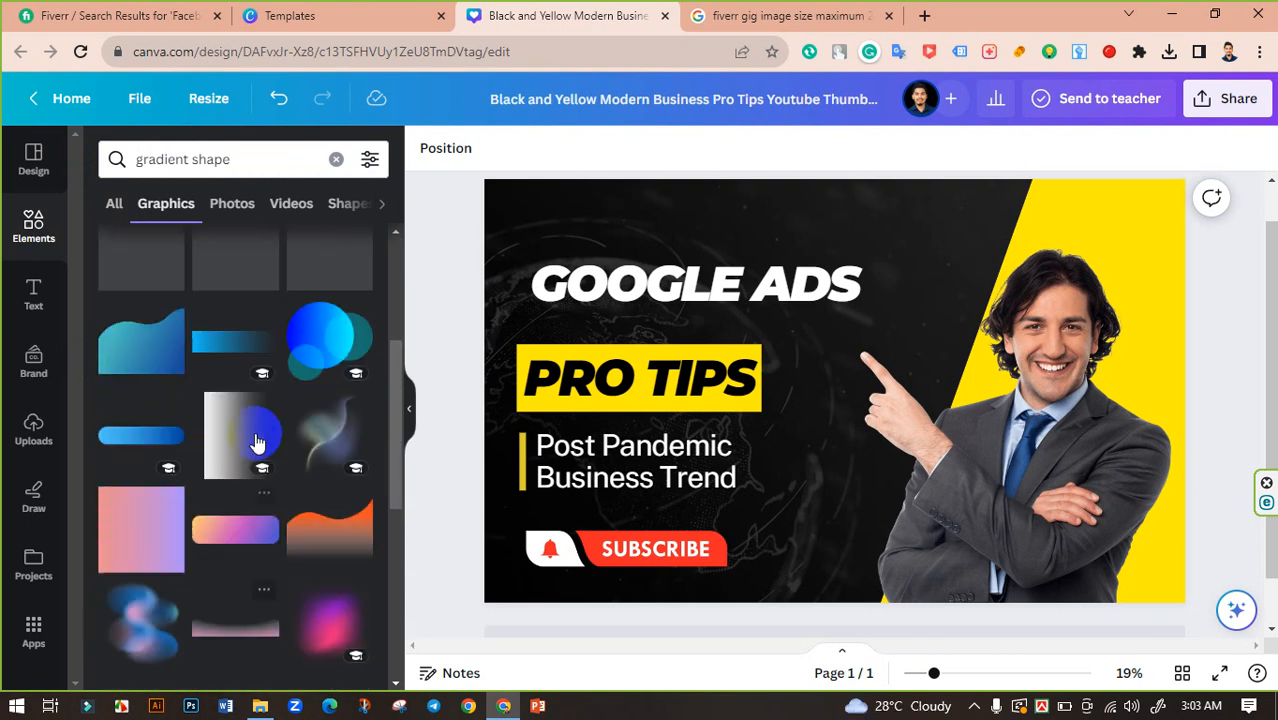
# Add the blue-to-transparent gradient rectangle behind the GOOGLE ADS headline and enlarge it to cover the text.
pyautogui.click(230, 356)
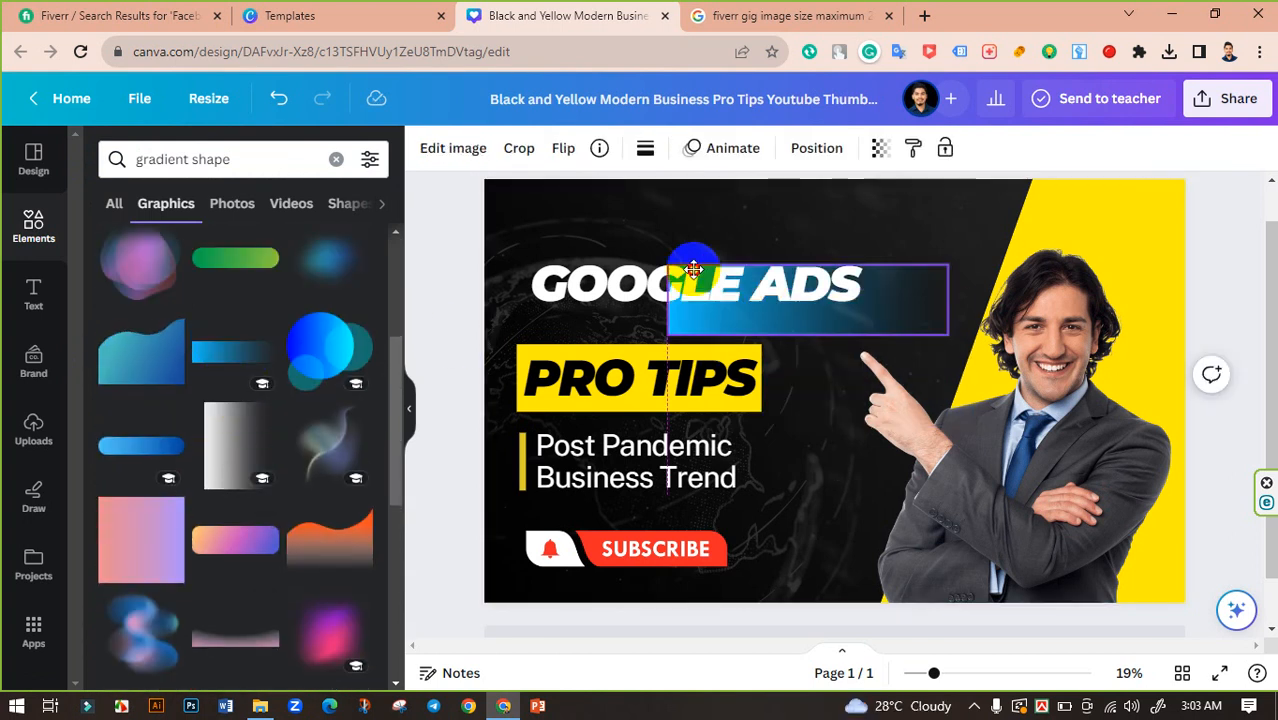
pyautogui.moveTo(820, 382); pyautogui.dragTo(648, 273)
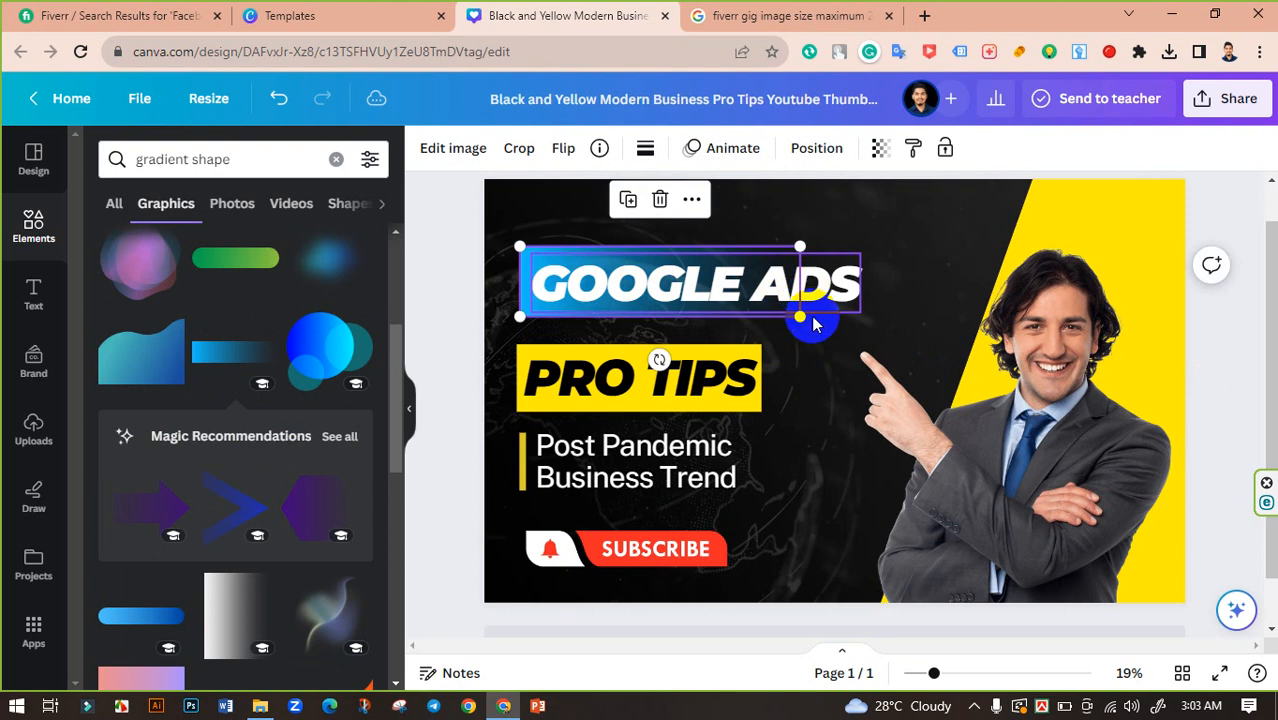
pyautogui.moveTo(802, 317); pyautogui.dragTo(875, 305)
pyautogui.moveTo(741, 322); pyautogui.dragTo(778, 288)
# Change the GOOGLE ADS headline font to Bebas Neue Cyrillic, searching the fonts for "bebas".
pyautogui.click(765, 291)
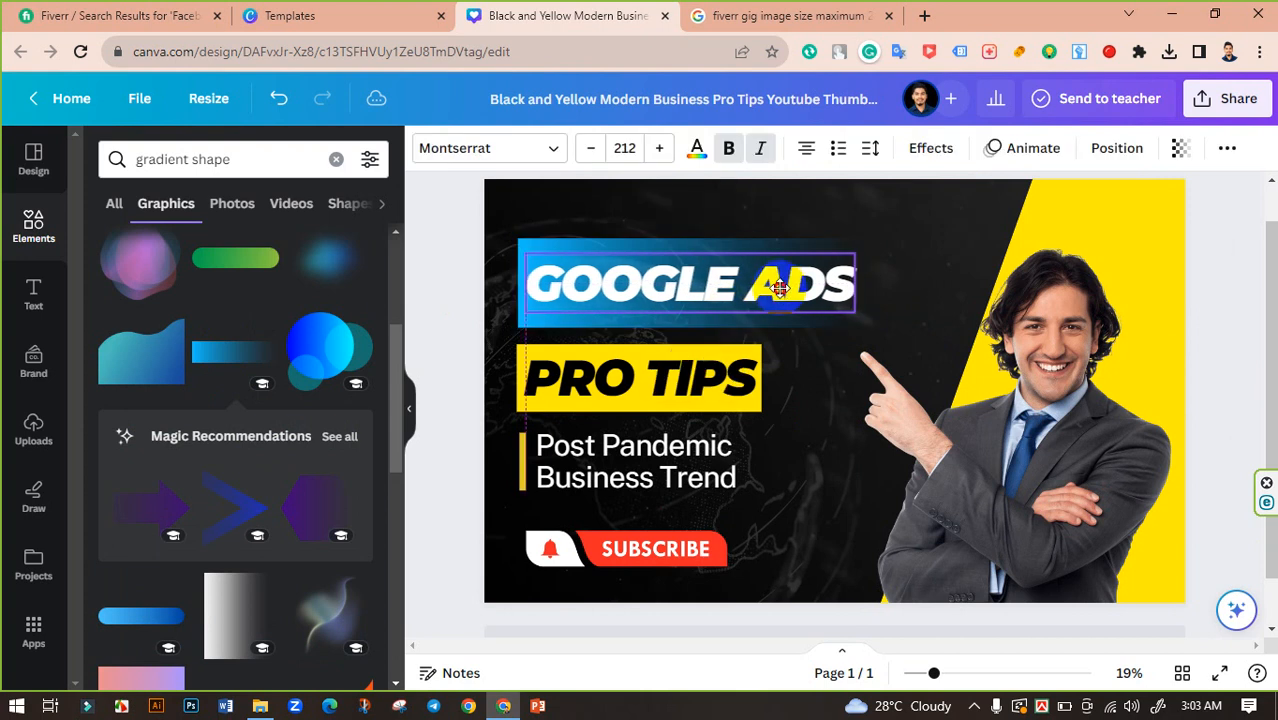
pyautogui.click(530, 148)
pyautogui.doubleClick(180, 203)
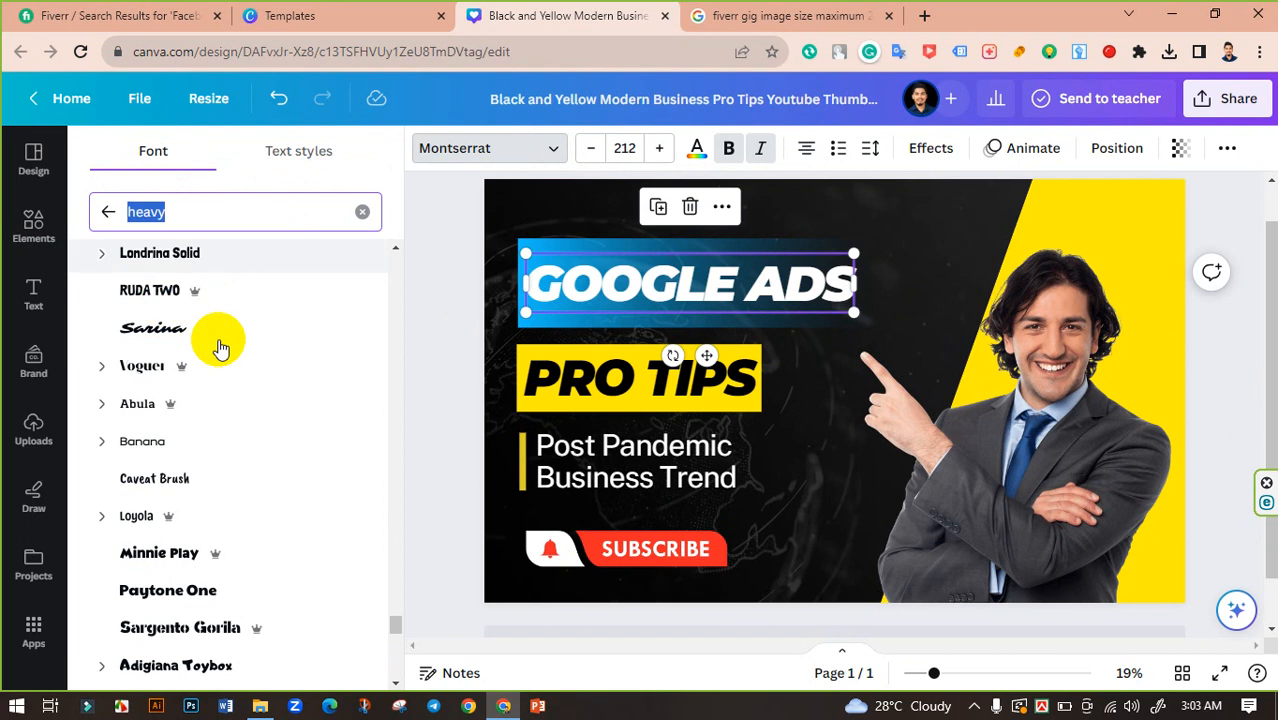
pyautogui.write('beb')
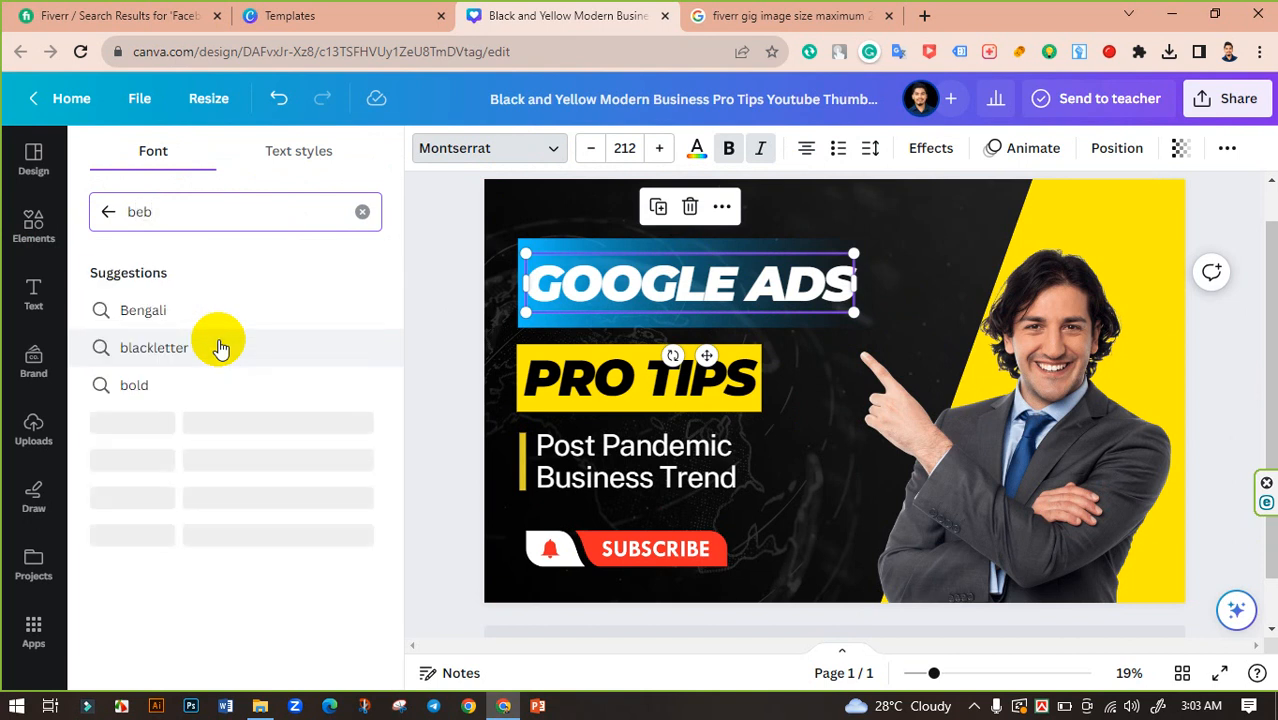
pyautogui.write('us')
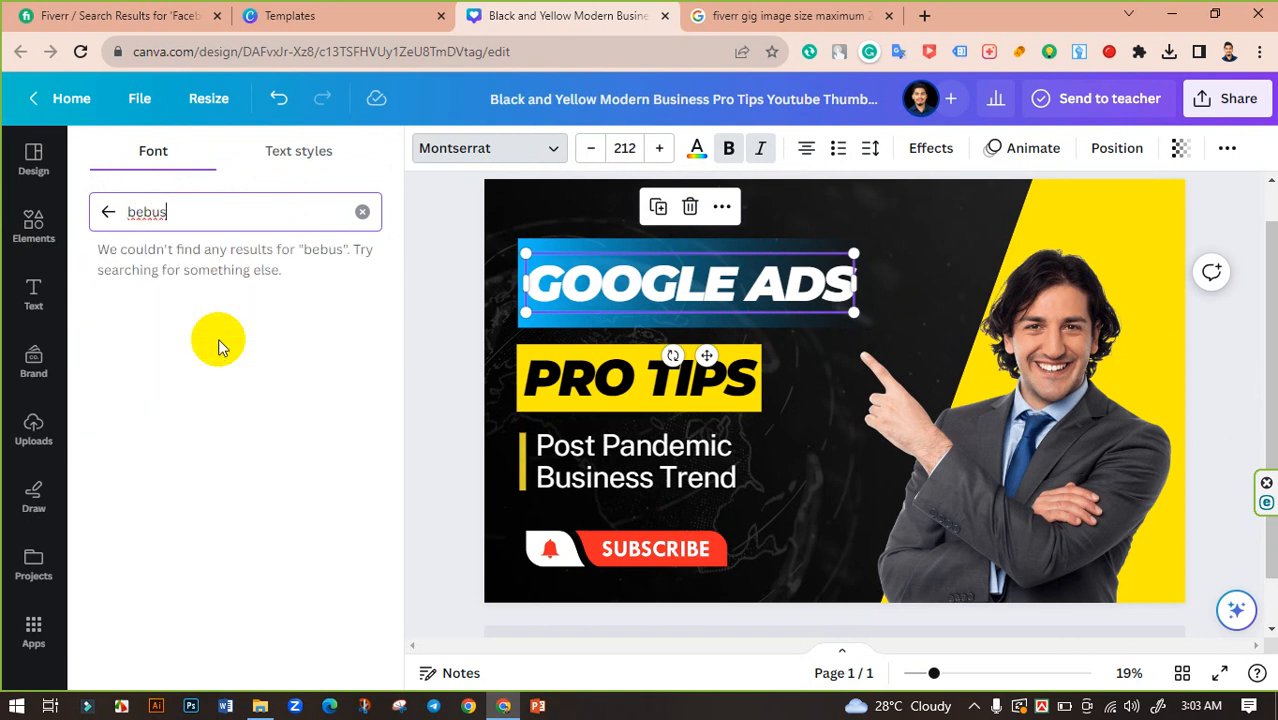
pyautogui.press('BackSpace')
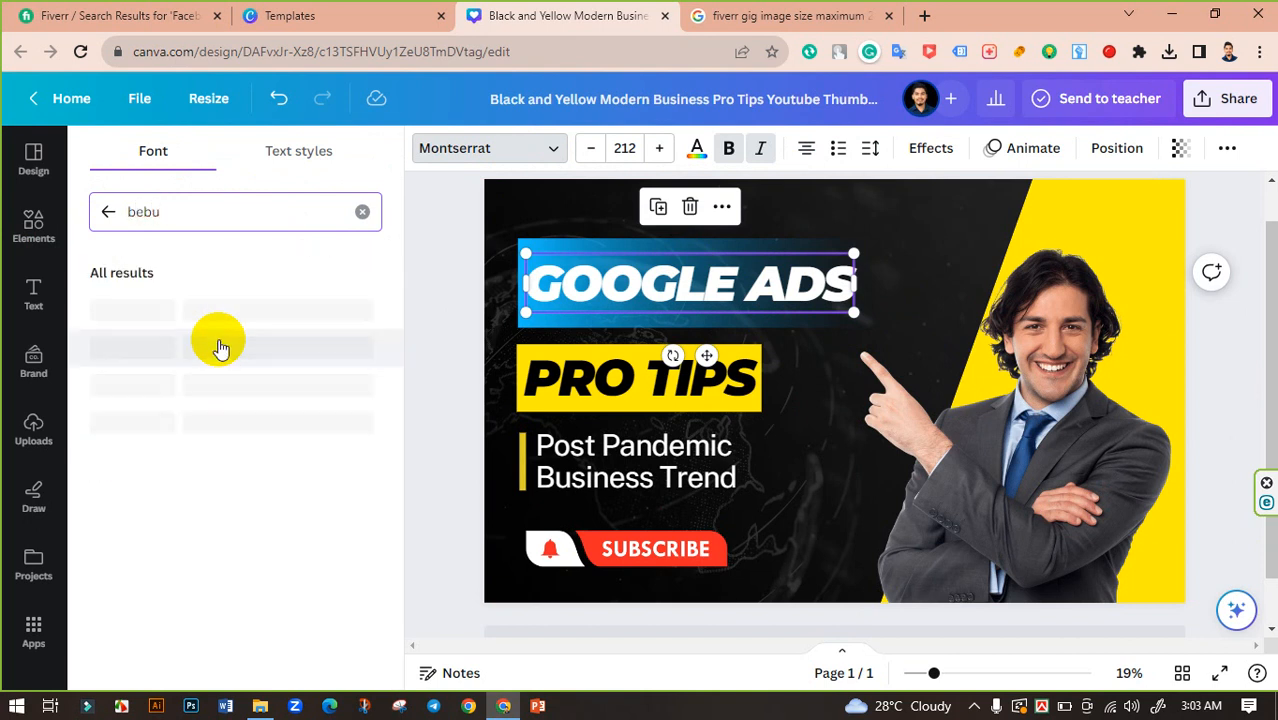
pyautogui.write('as')
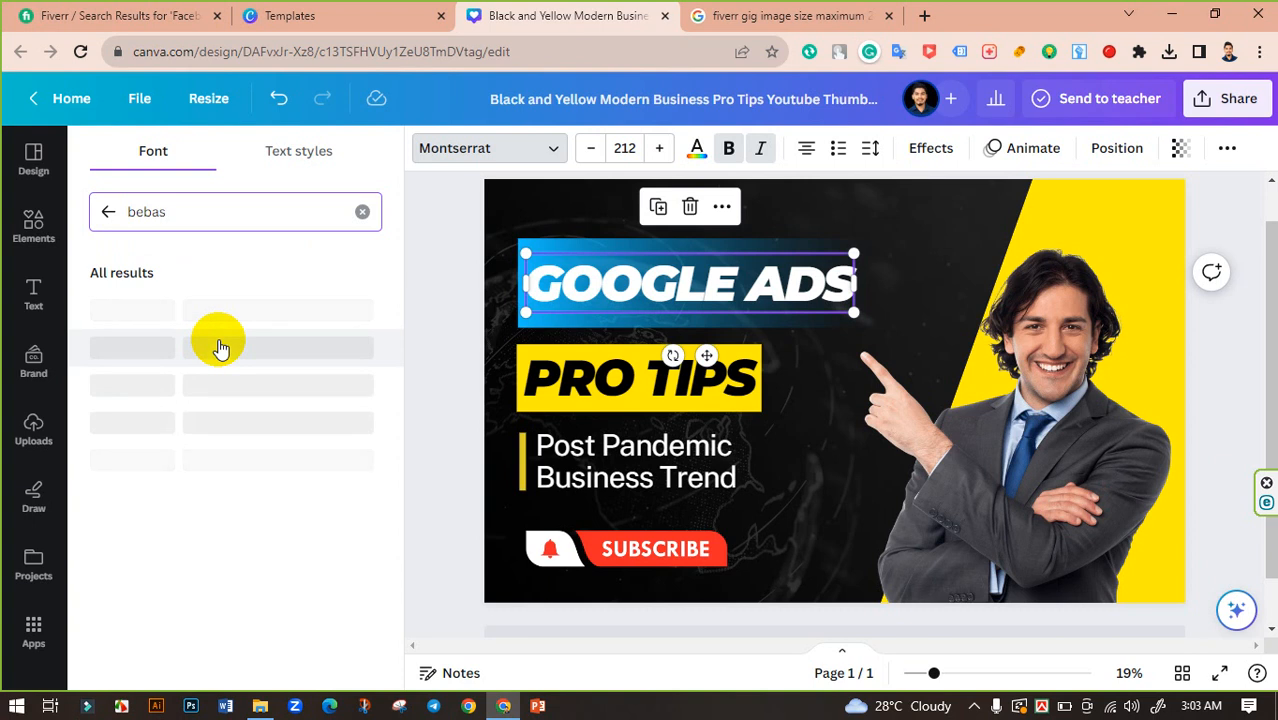
pyautogui.click(222, 346)
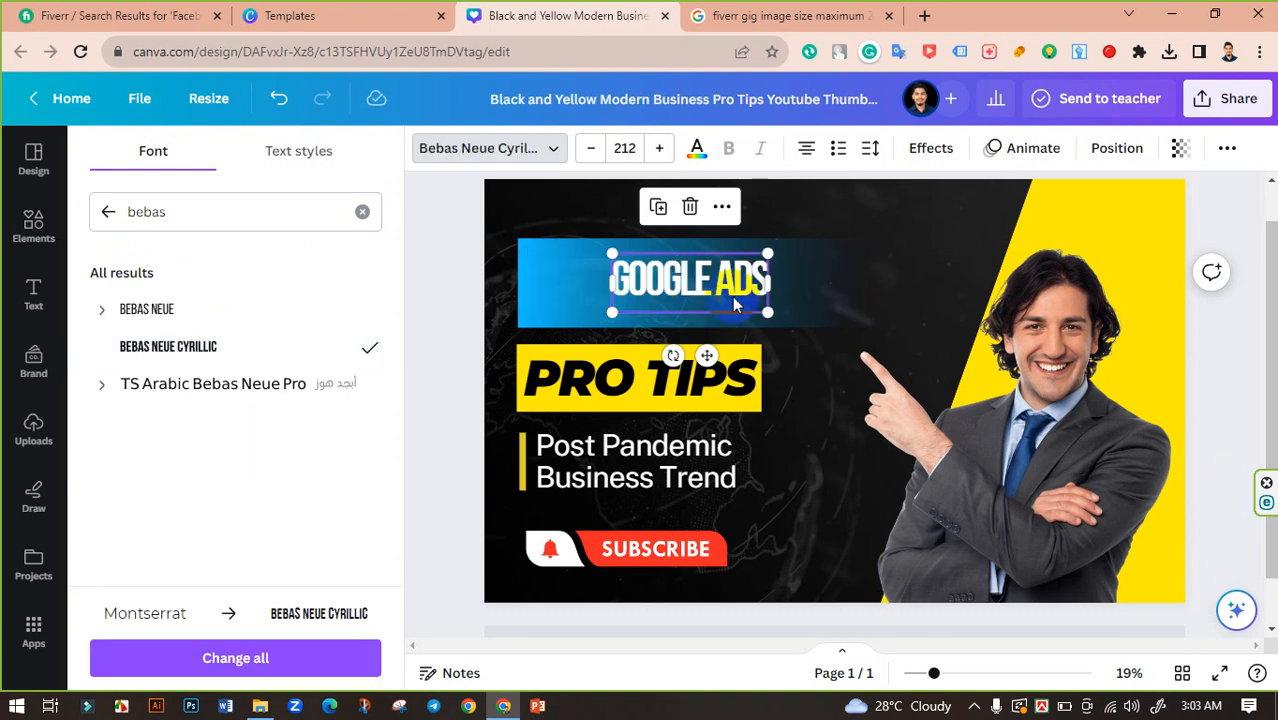
# Set the GOOGLE ADS headline's letter spacing to 0.
pyautogui.click(873, 148)
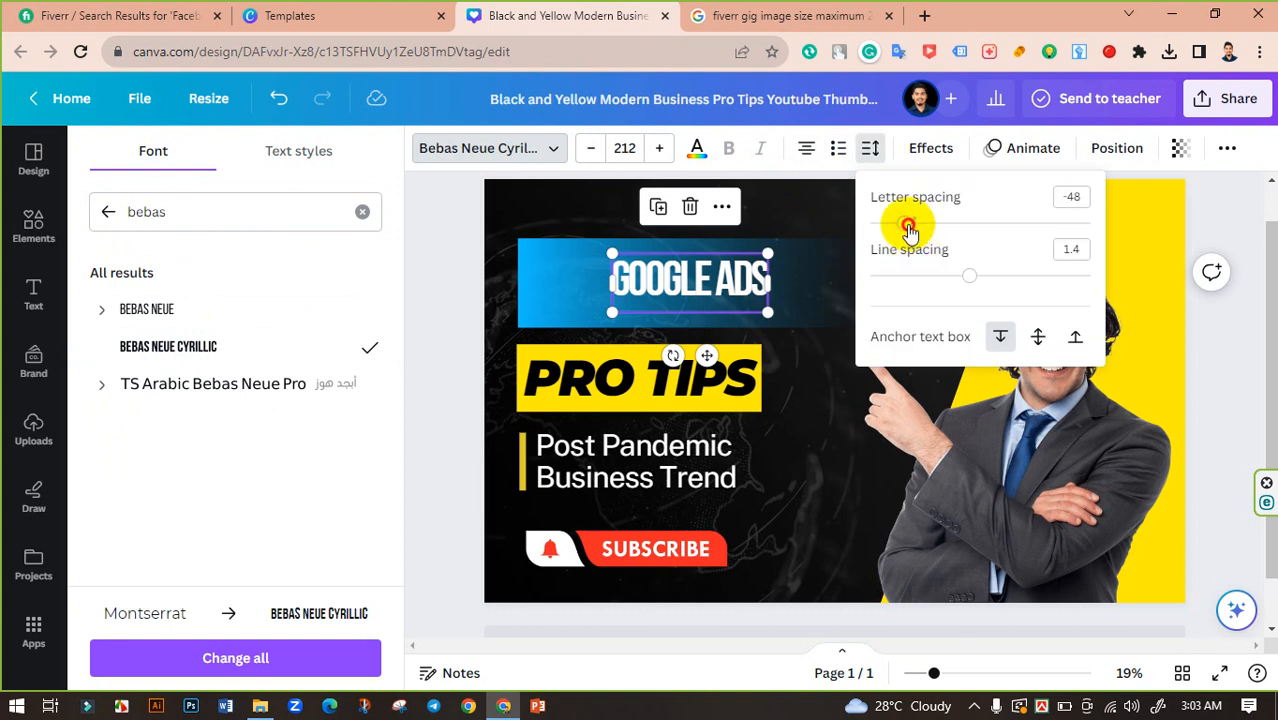
pyautogui.moveTo(907, 225); pyautogui.dragTo(916, 229)
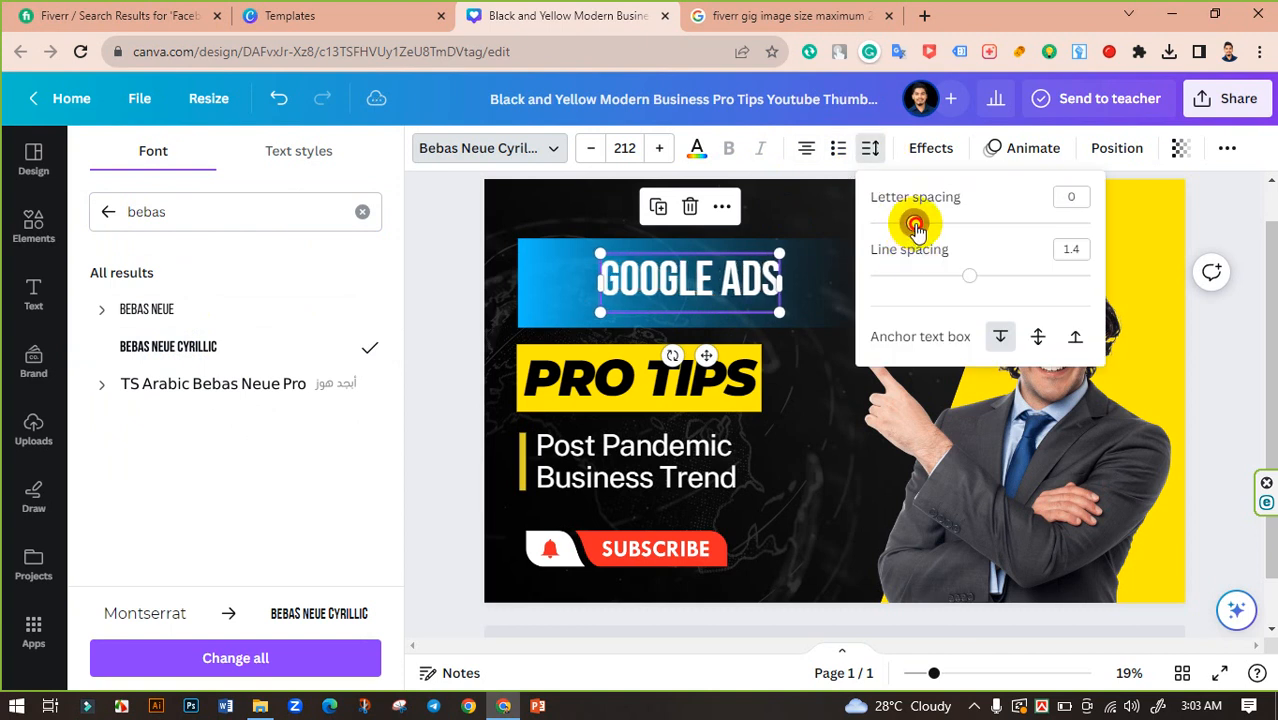
pyautogui.click(697, 283)
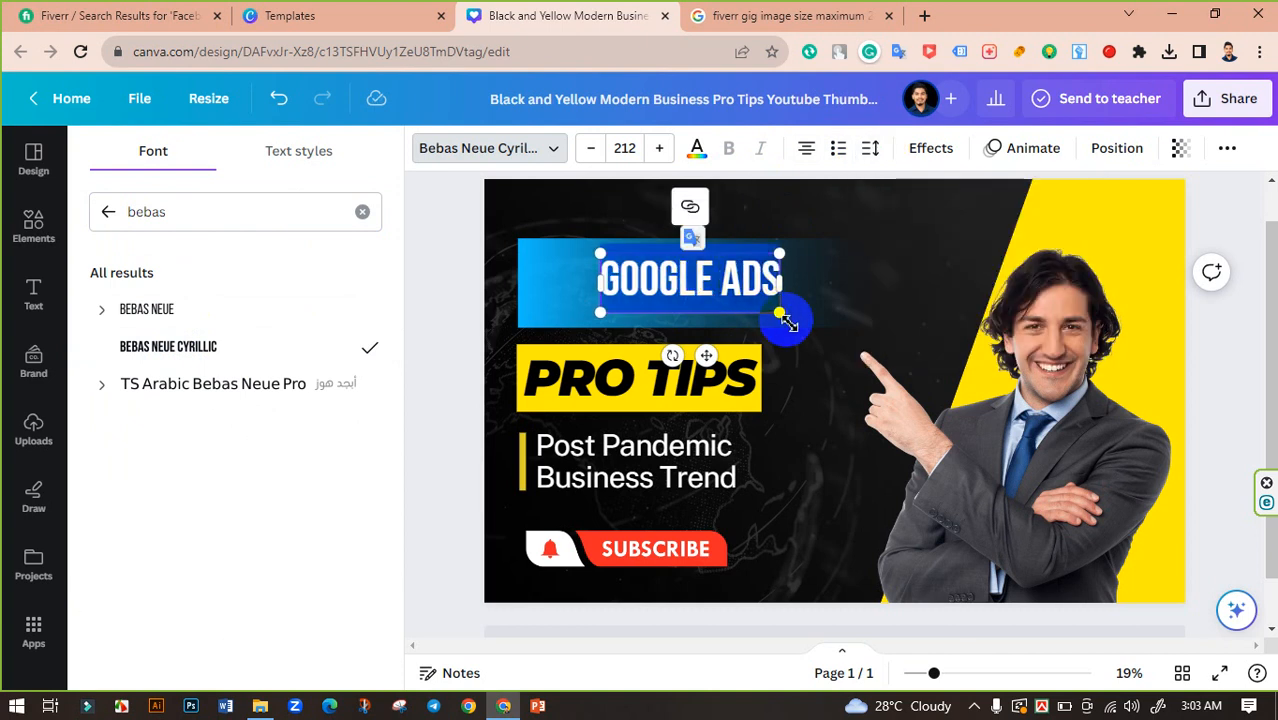
# Enlarge the GOOGLE ADS headline to size 342 and align it near the gradient rectangle's left edge.
pyautogui.click(490, 266)
pyautogui.click(708, 281)
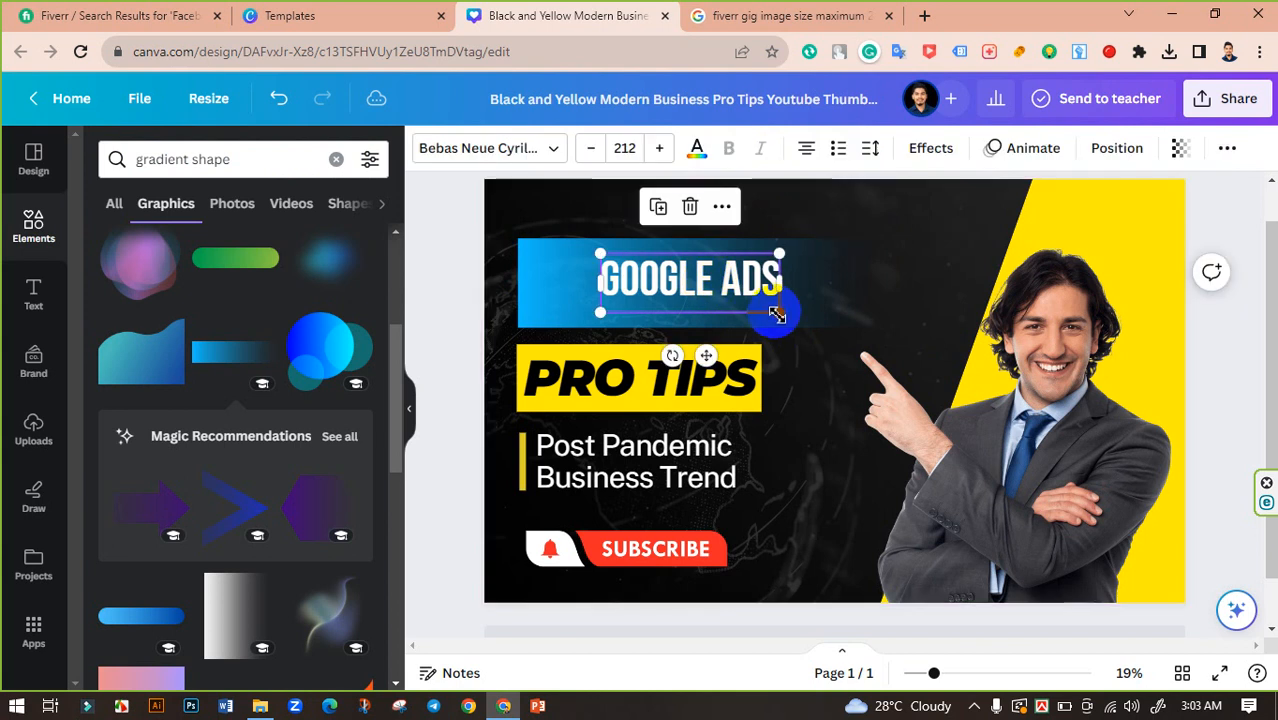
pyautogui.moveTo(779, 311); pyautogui.dragTo(818, 328)
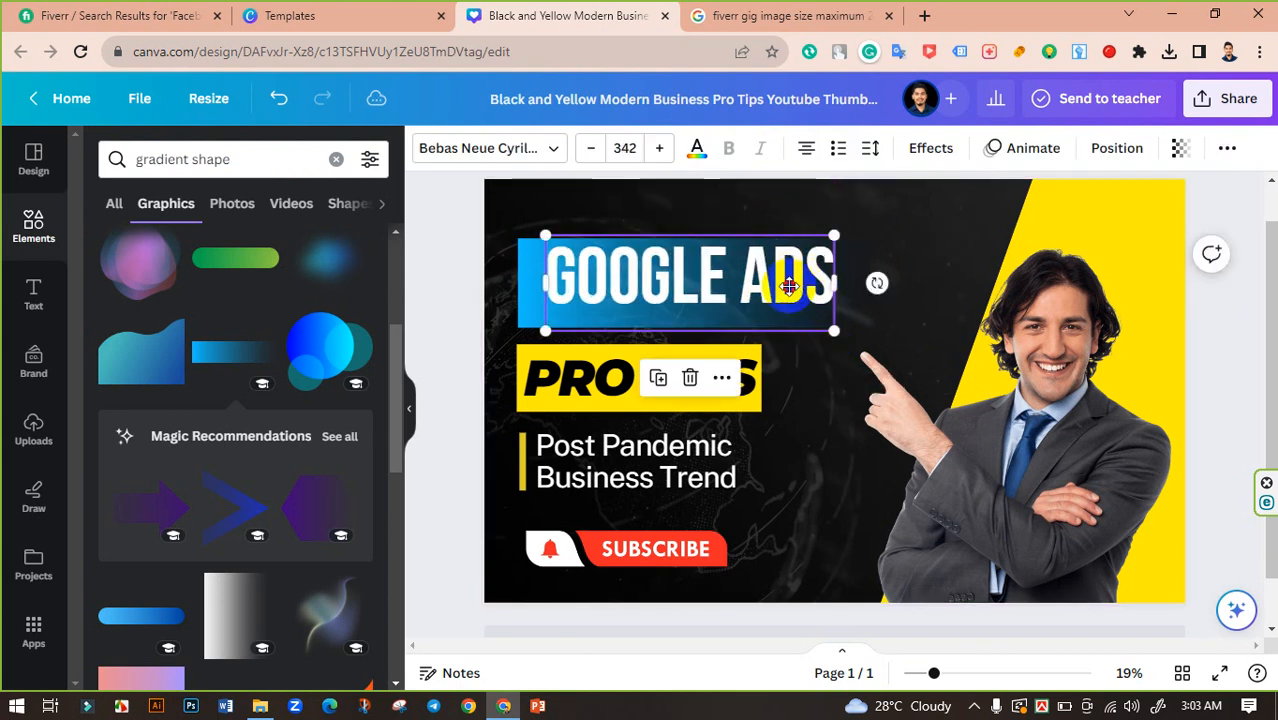
pyautogui.moveTo(796, 277); pyautogui.dragTo(768, 287)
pyautogui.click(428, 263)
pyautogui.click(768, 287)
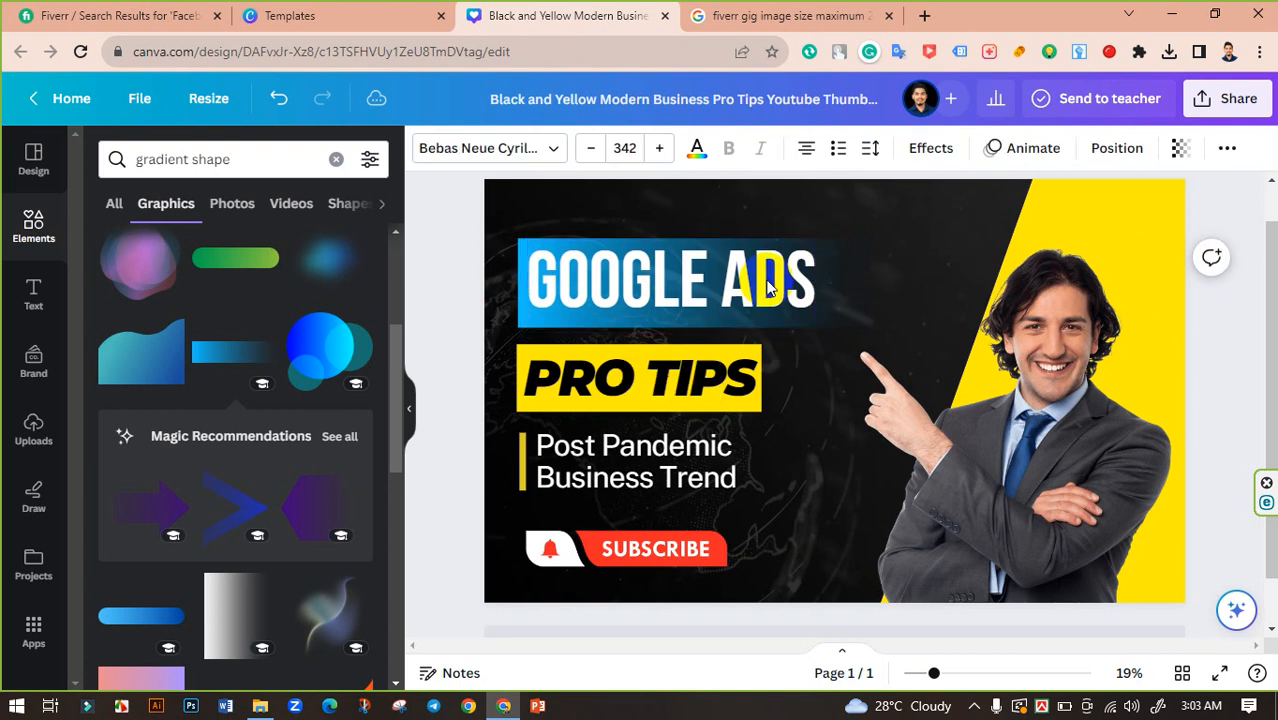
pyautogui.click(792, 297)
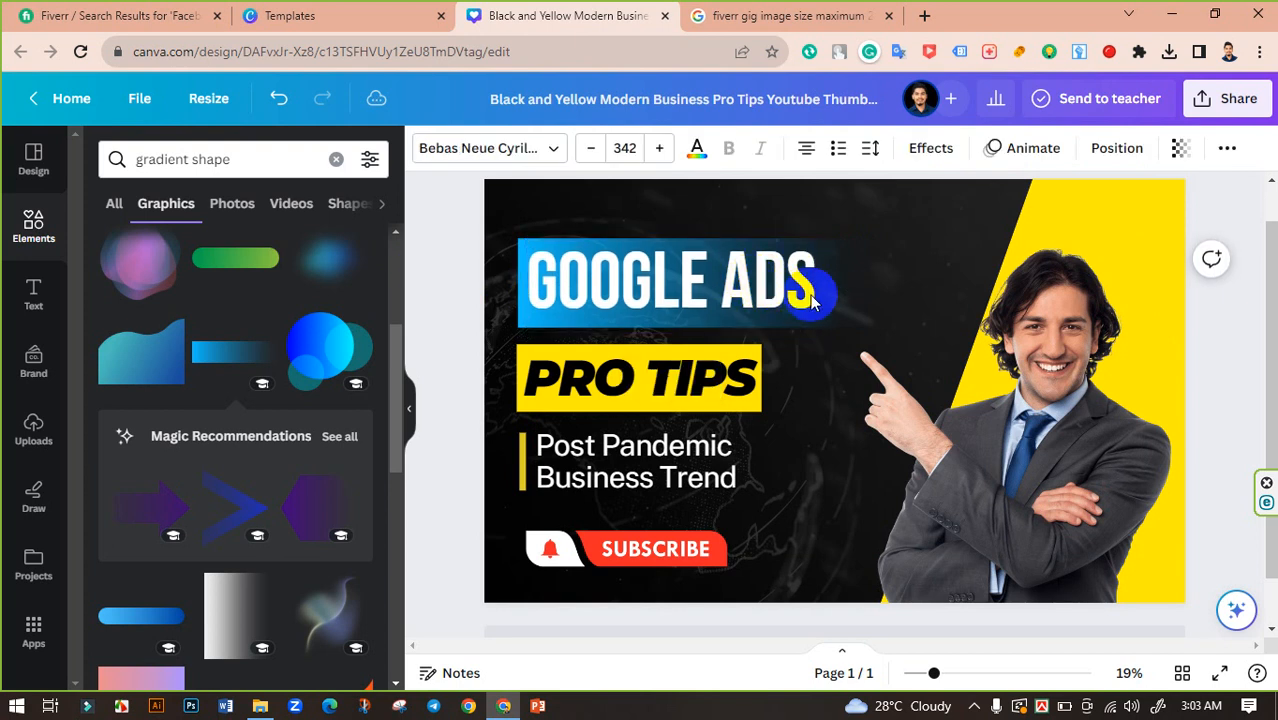
pyautogui.doubleClick(818, 295)
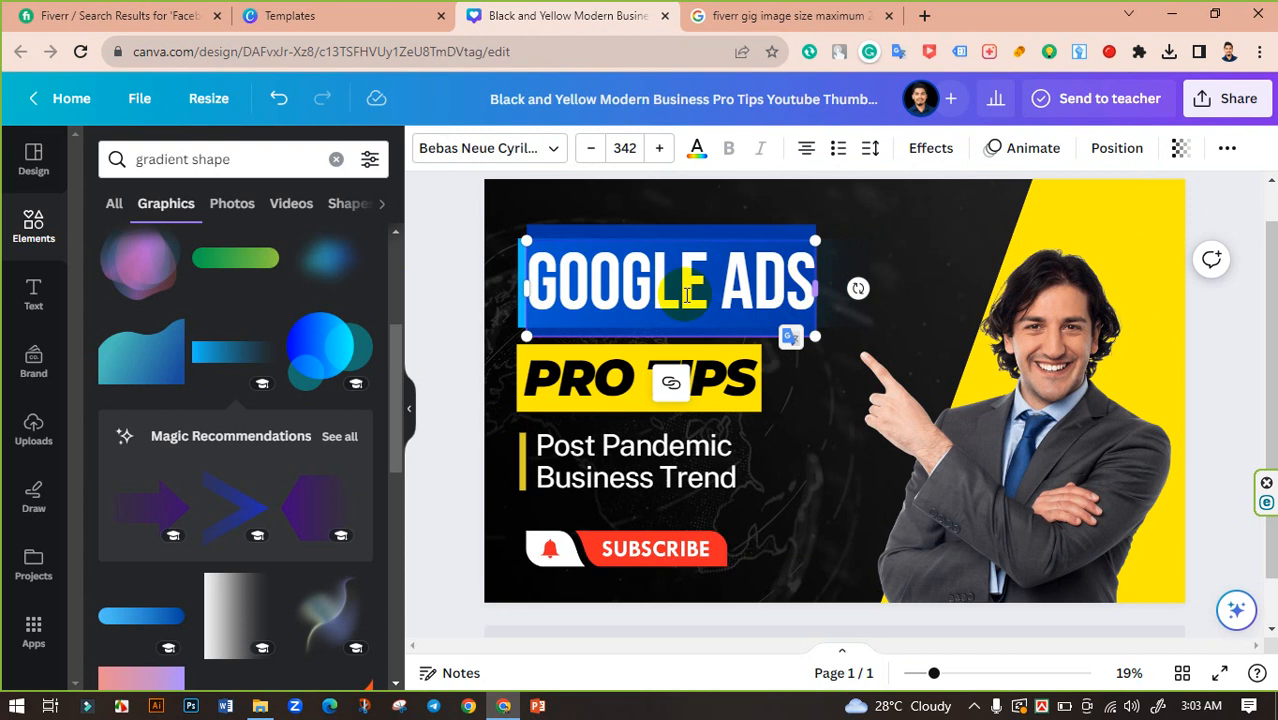
pyautogui.click(504, 249)
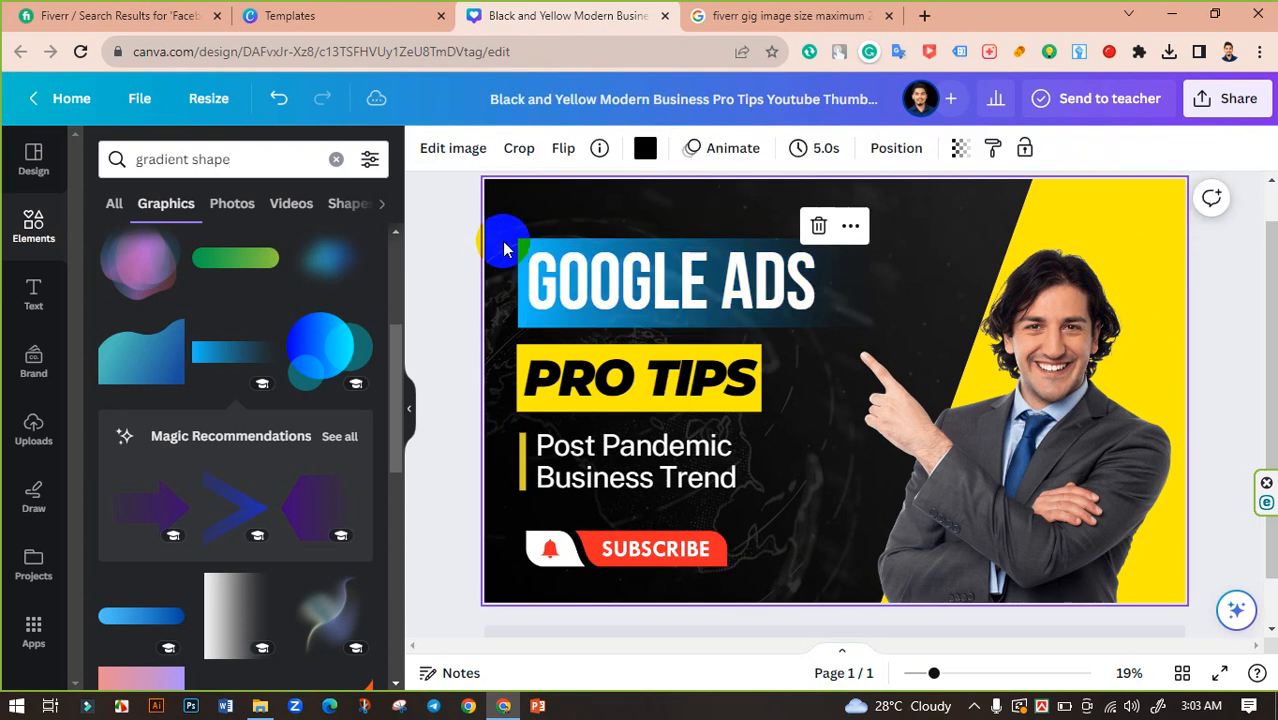
# Scale the headline and its gradient rectangle up together until the text reaches size 407, and place them just above PRO TIPS.
pyautogui.click(660, 286)
pyautogui.moveTo(873, 330); pyautogui.dragTo(941, 366)
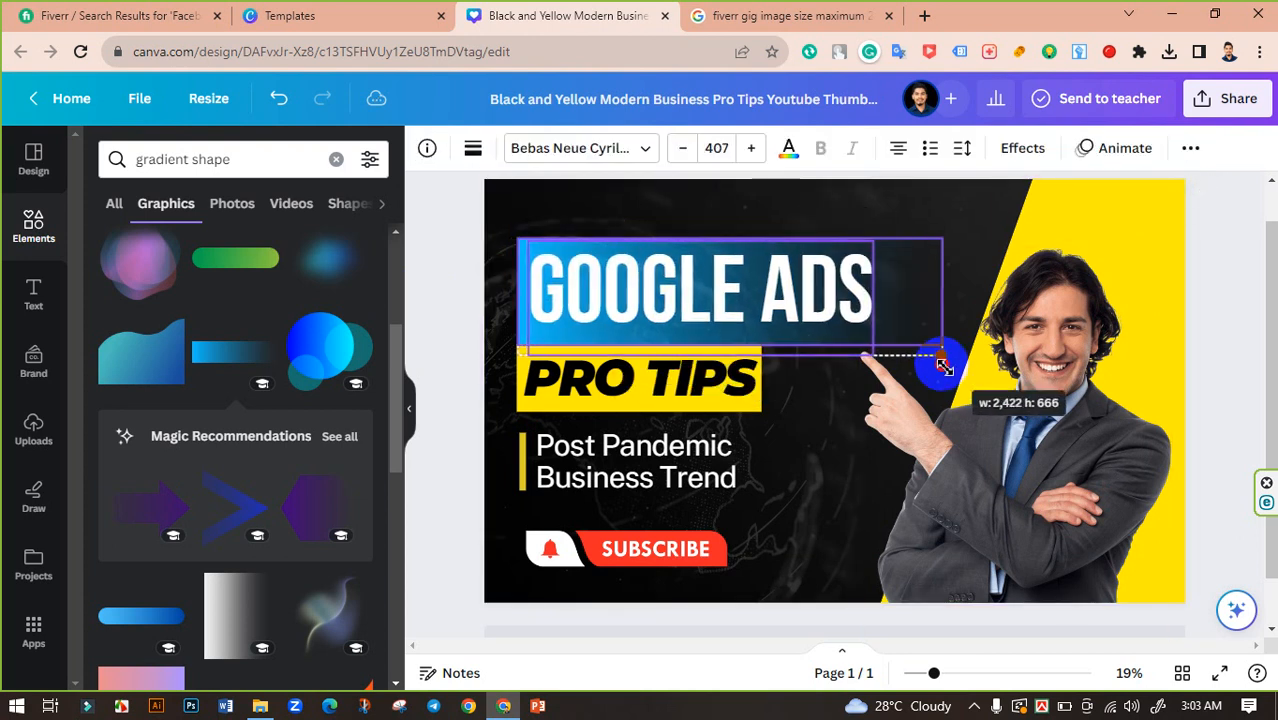
pyautogui.click(788, 307)
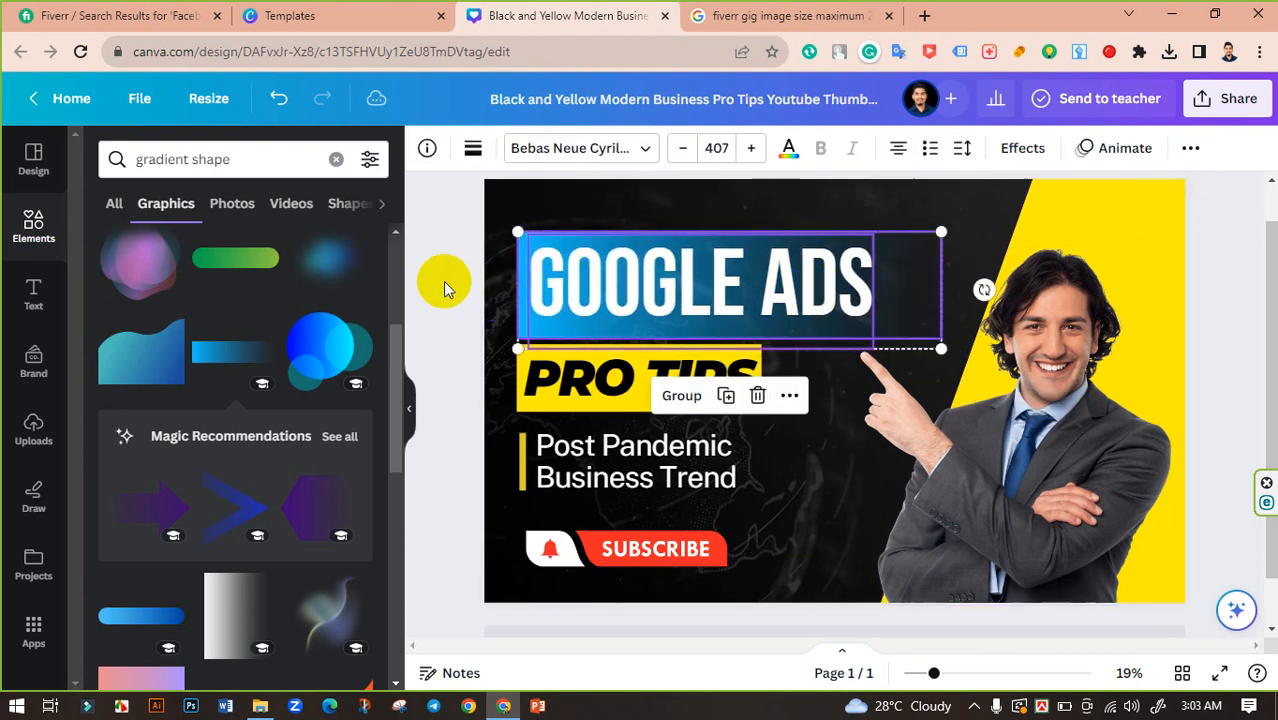
pyautogui.click(441, 286)
# Replace the PRO TIPS text with EXPERT.
pyautogui.click(675, 381)
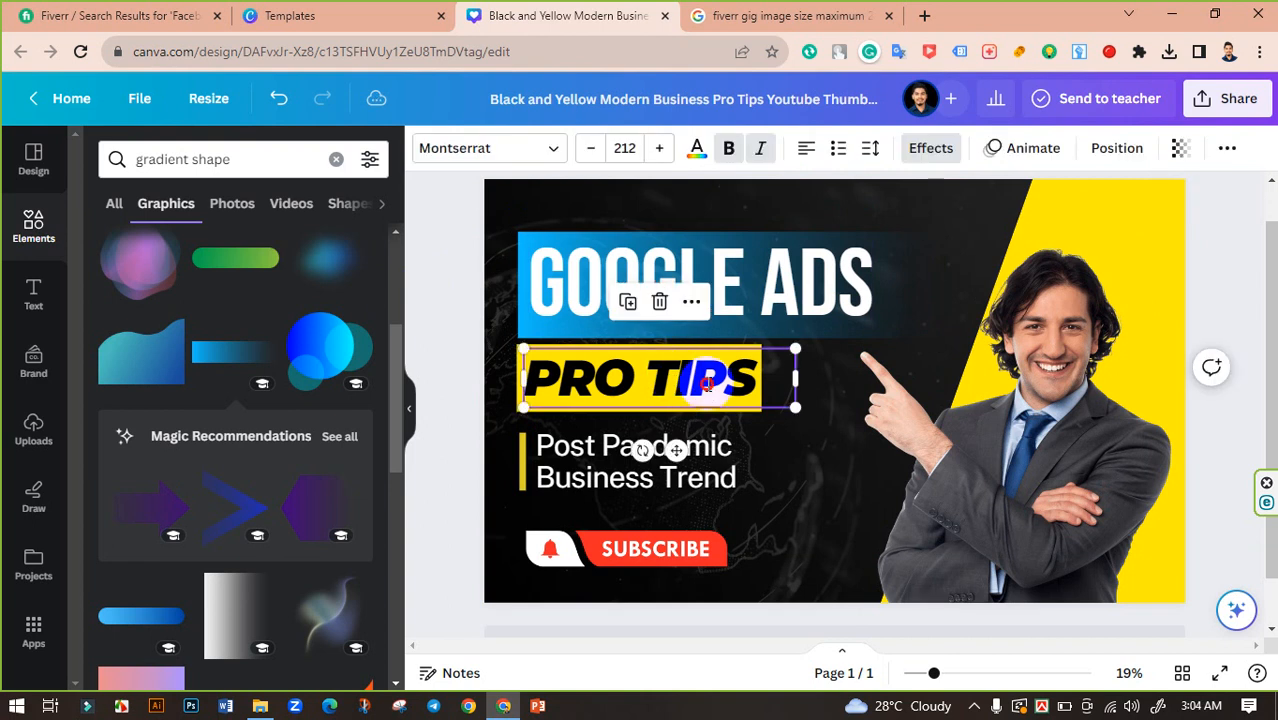
pyautogui.click(700, 386)
pyautogui.write('EX')
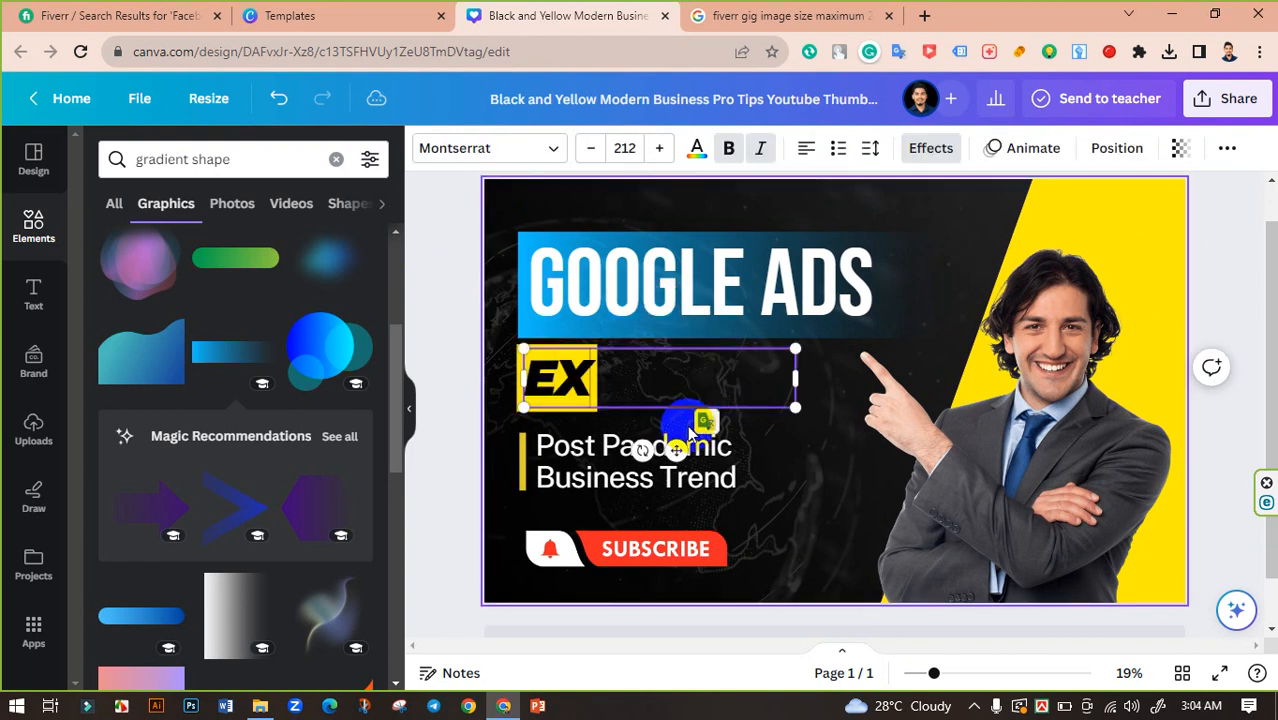
pyautogui.write('PERT')
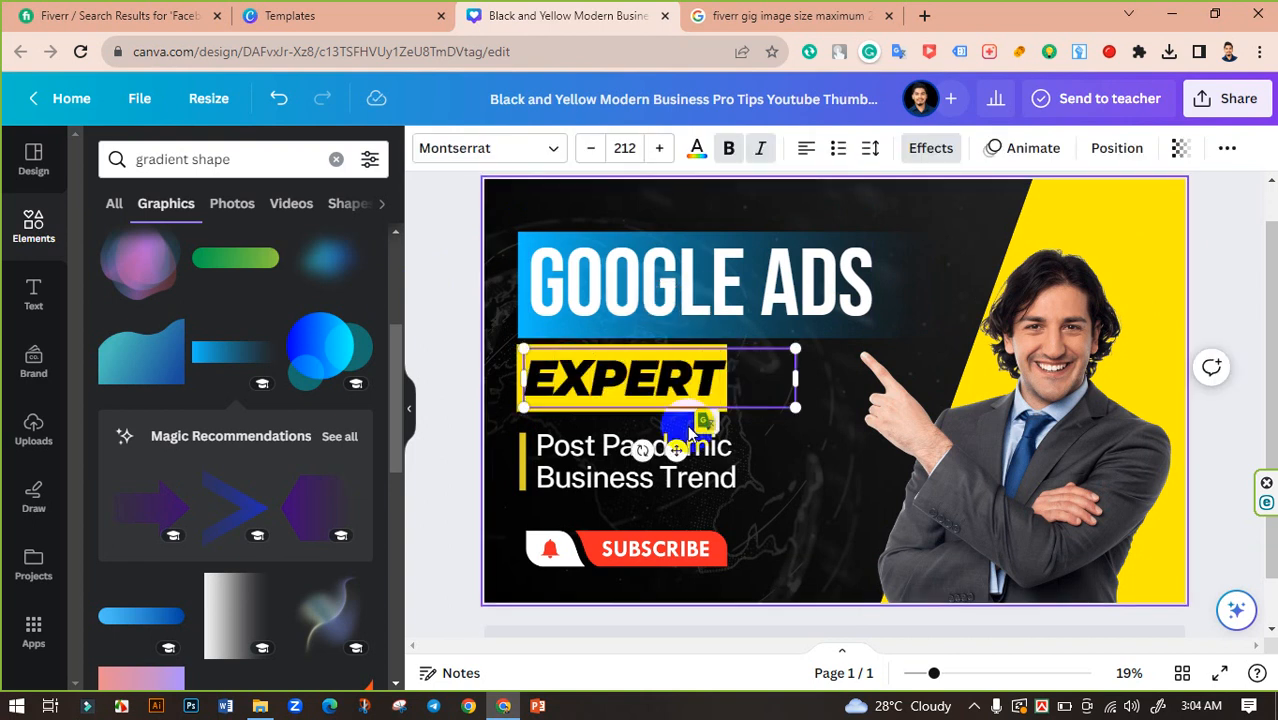
# Delete the yellow-highlighted EXPERT text below the headline.
pyautogui.click(437, 342)
pyautogui.click(607, 375)
pyautogui.click(607, 375)
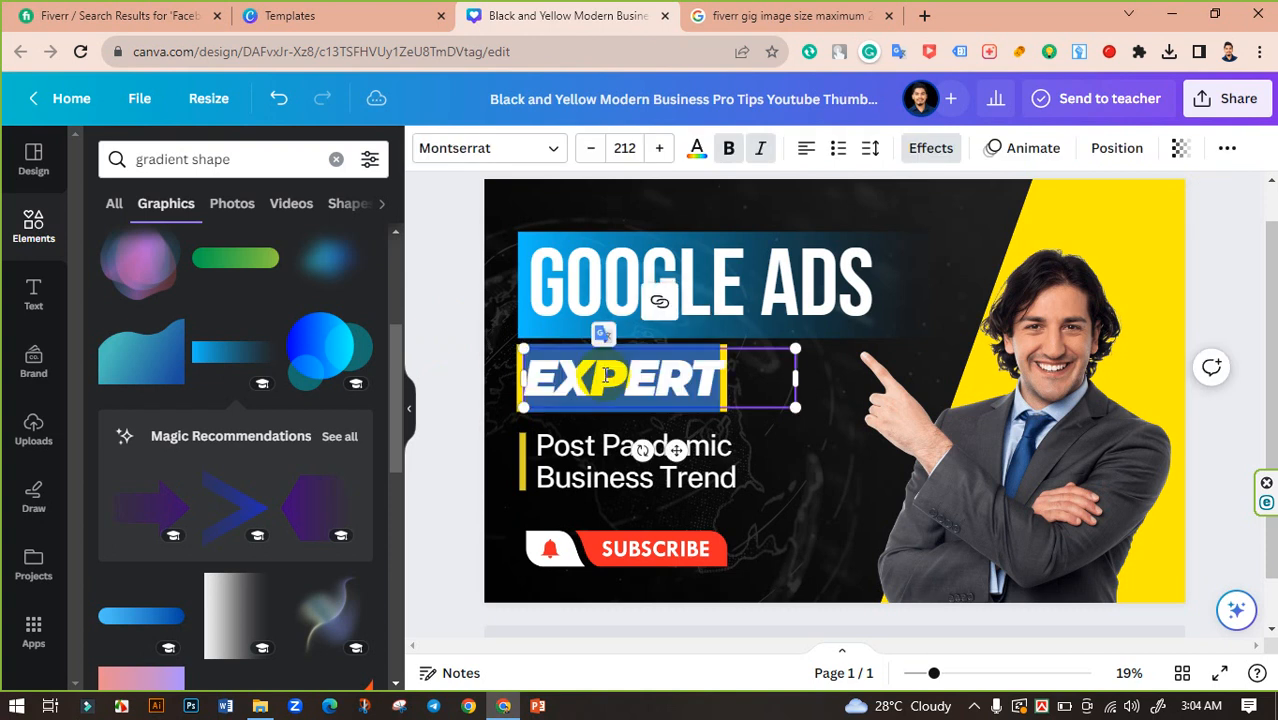
pyautogui.press('BackSpace')
pyautogui.click(451, 345)
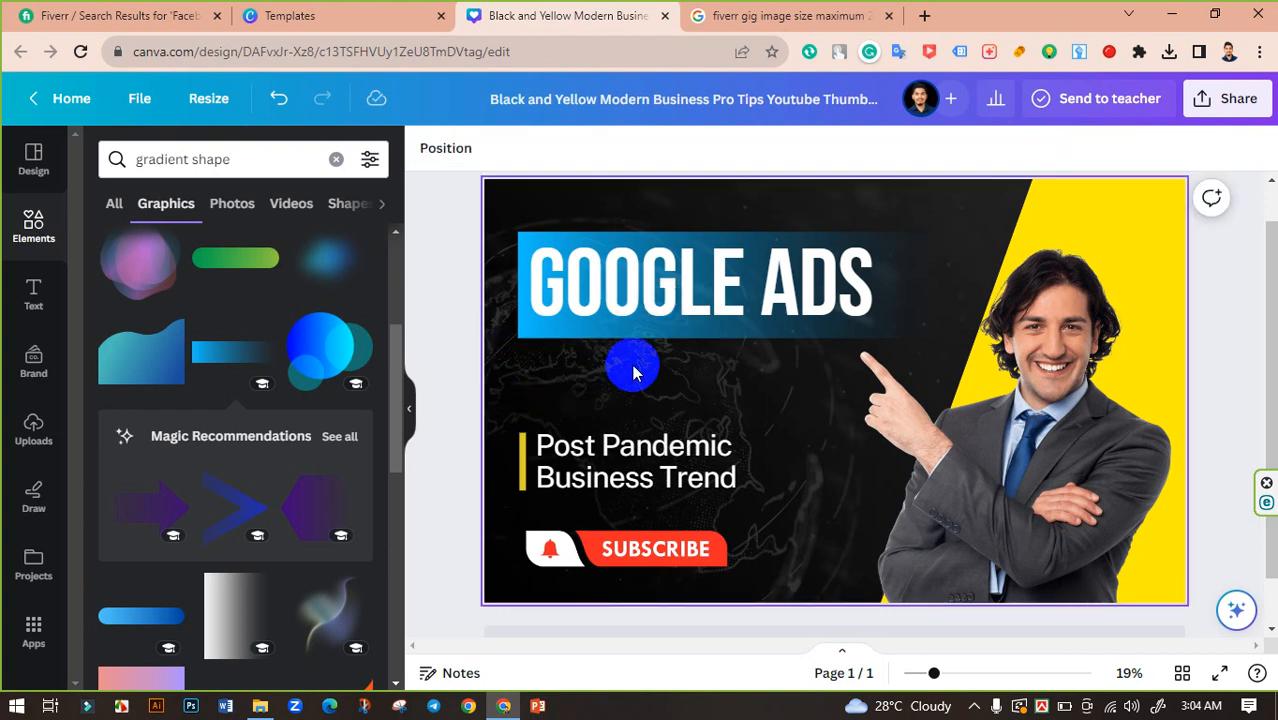
# Place a second, smaller blue gradient rectangle directly below the headline, aligned with the left edge of the first one.
pyautogui.click(590, 342)
pyautogui.moveTo(590, 342); pyautogui.dragTo(799, 420)
pyautogui.moveTo(673, 382); pyautogui.dragTo(678, 383)
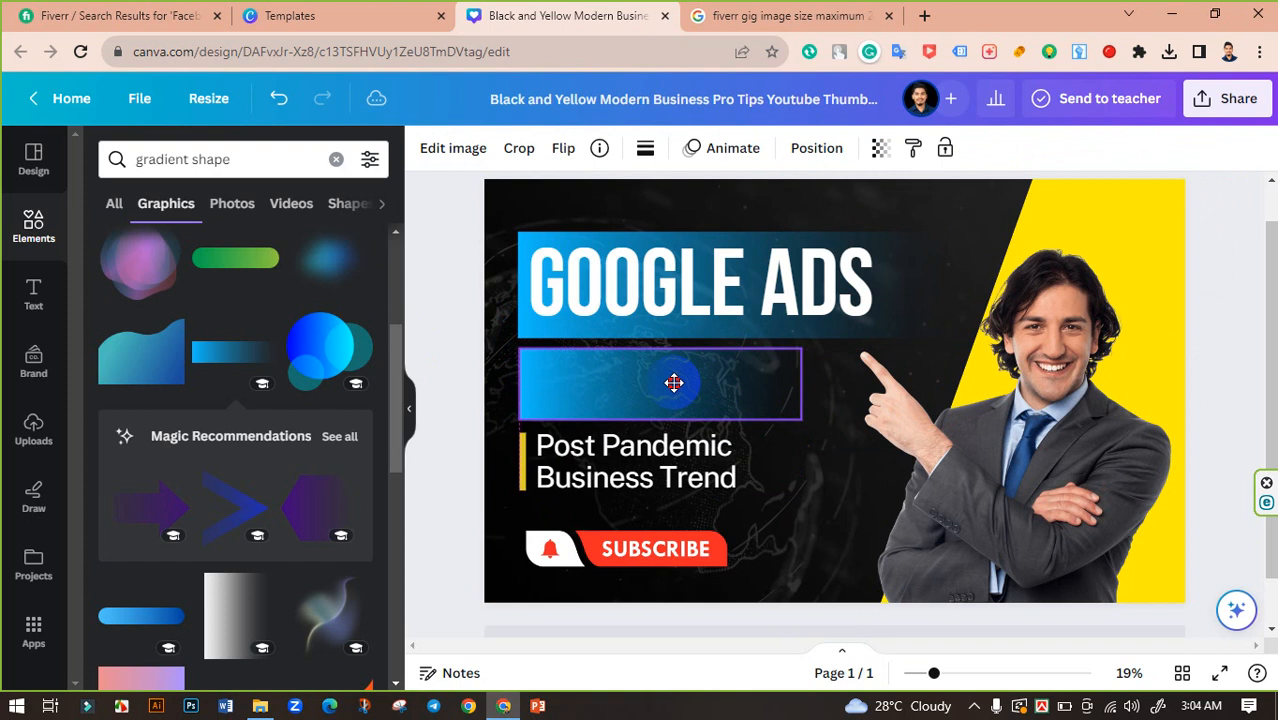
pyautogui.click(428, 360)
# Add a white Expert text in Public Sans, enlarge it to size 267 and place it on the lower gradient rectangle.
pyautogui.doubleClick(829, 400)
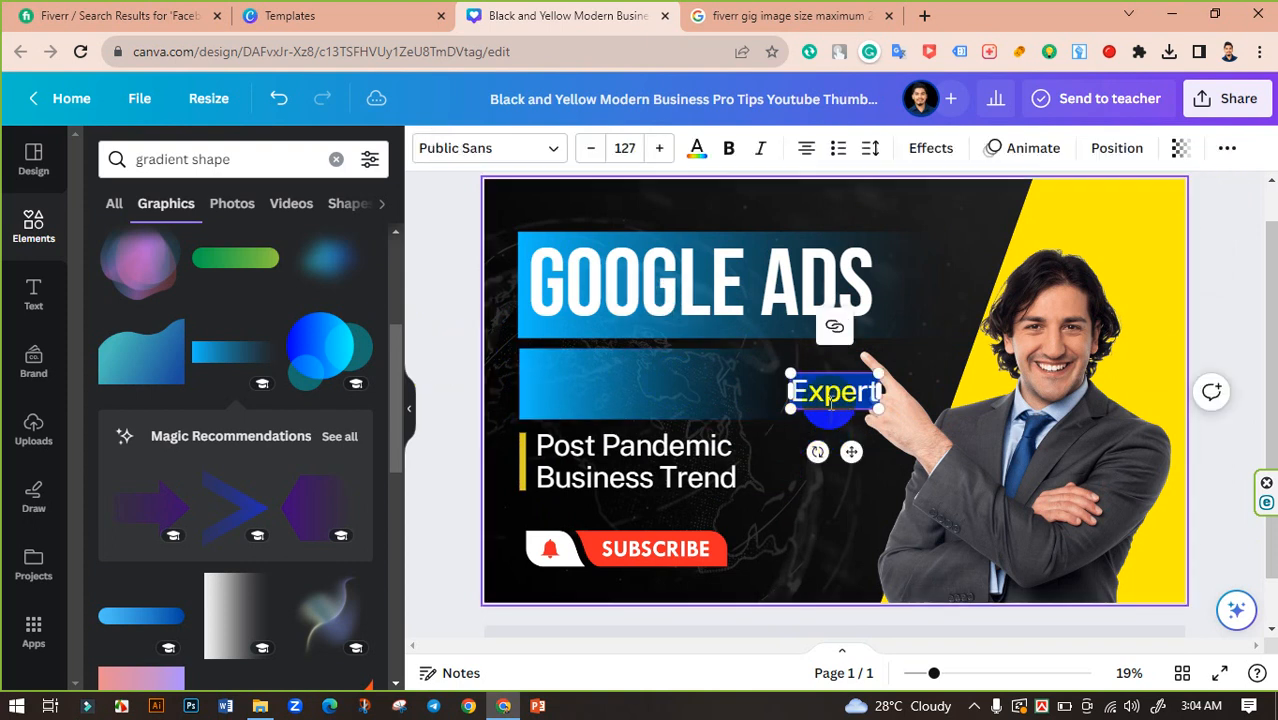
pyautogui.click(451, 337)
pyautogui.moveTo(831, 416); pyautogui.dragTo(668, 394)
# Set the Expert text's font to Bebas Neue Cyrillic and align it with the left edge of the GOOGLE ADS text.
pyautogui.click(497, 152)
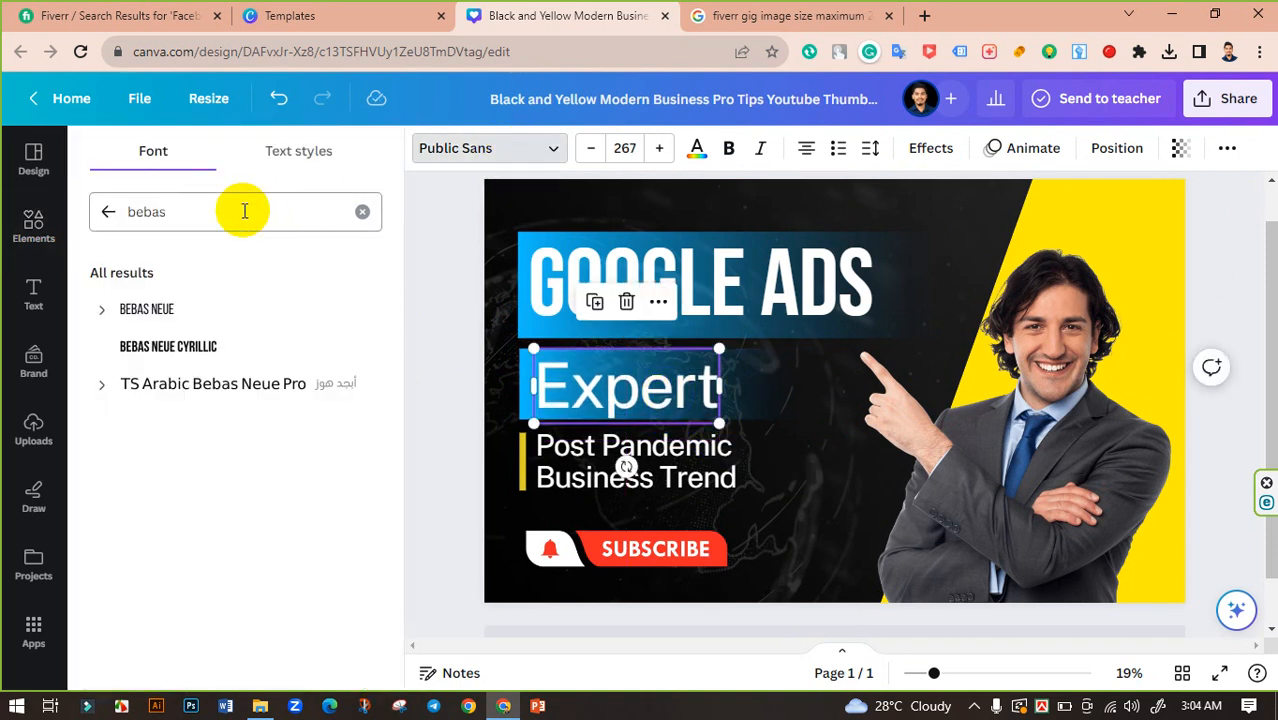
pyautogui.click(192, 346)
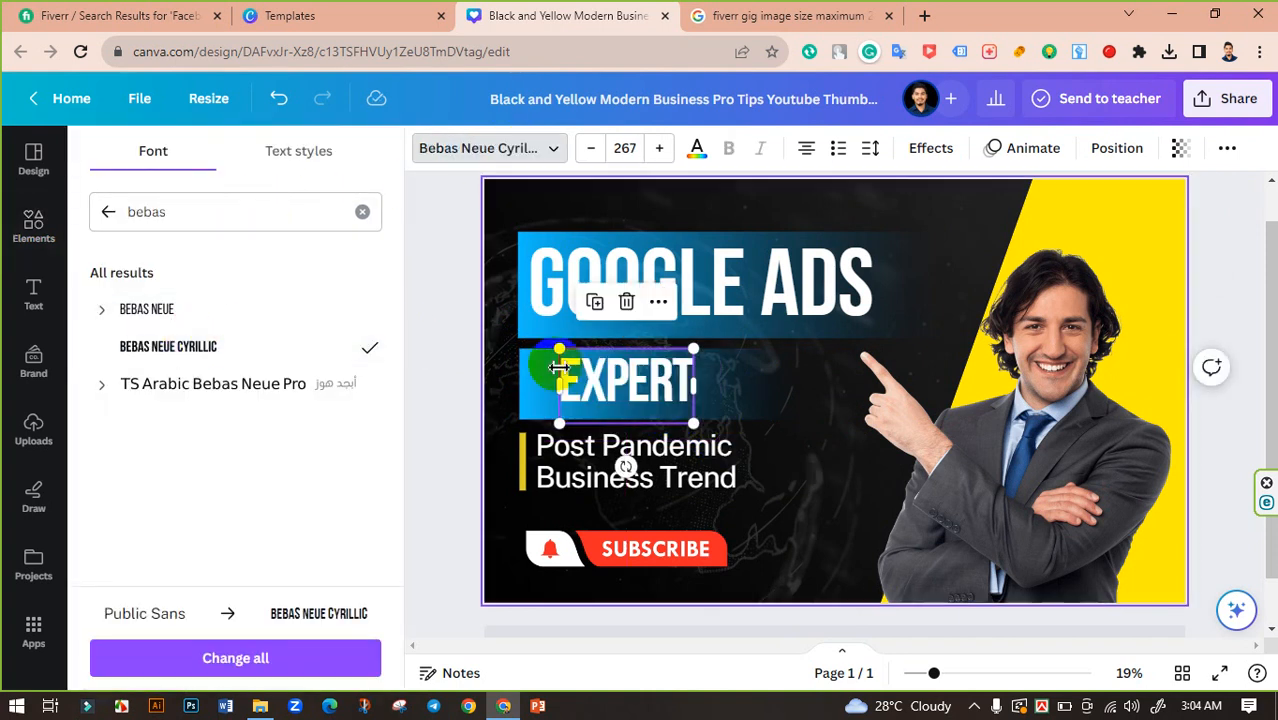
pyautogui.moveTo(643, 386); pyautogui.dragTo(614, 379)
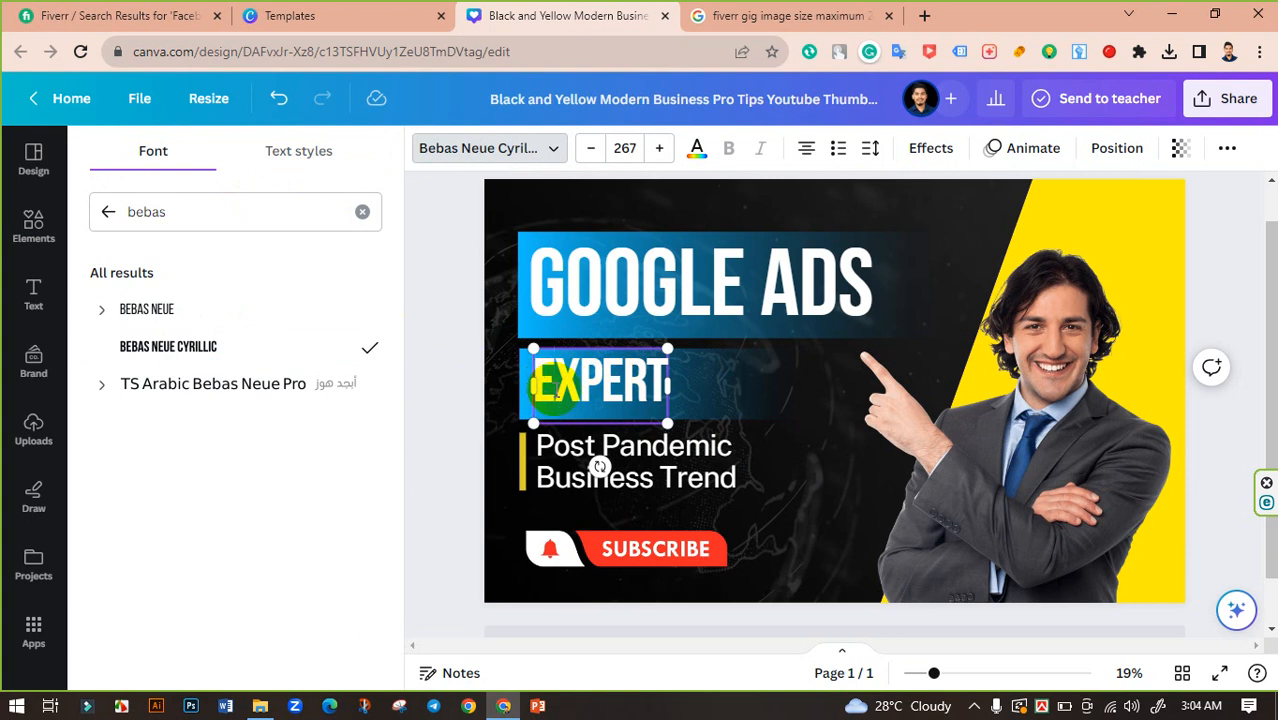
# Extend the Expert text to read CAMPAIGN EXPERT and widen its text box so it fits on one line.
pyautogui.write('CAMPAIGNEX')
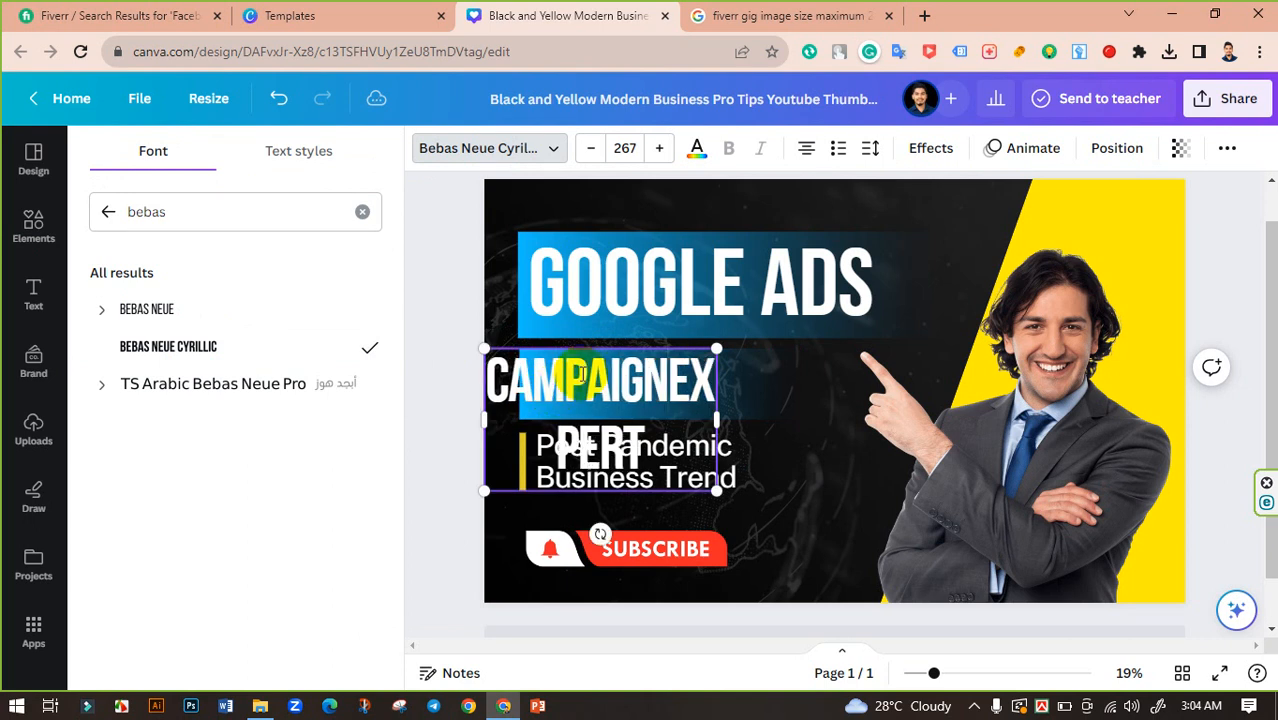
pyautogui.moveTo(717, 420); pyautogui.dragTo(855, 402)
pyautogui.click(708, 392)
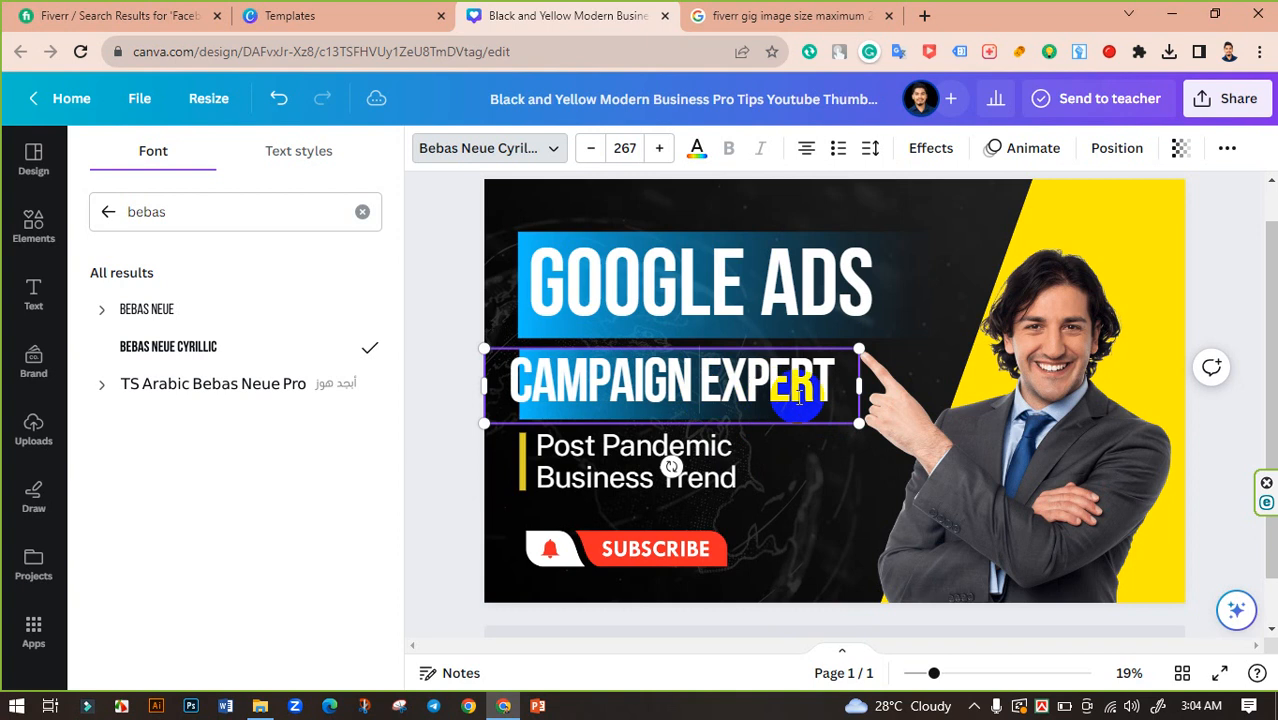
pyautogui.click(437, 343)
# Shrink the CAMPAIGN EXPERT text to size 218 so it fits on the lower gradient rectangle.
pyautogui.click(731, 384)
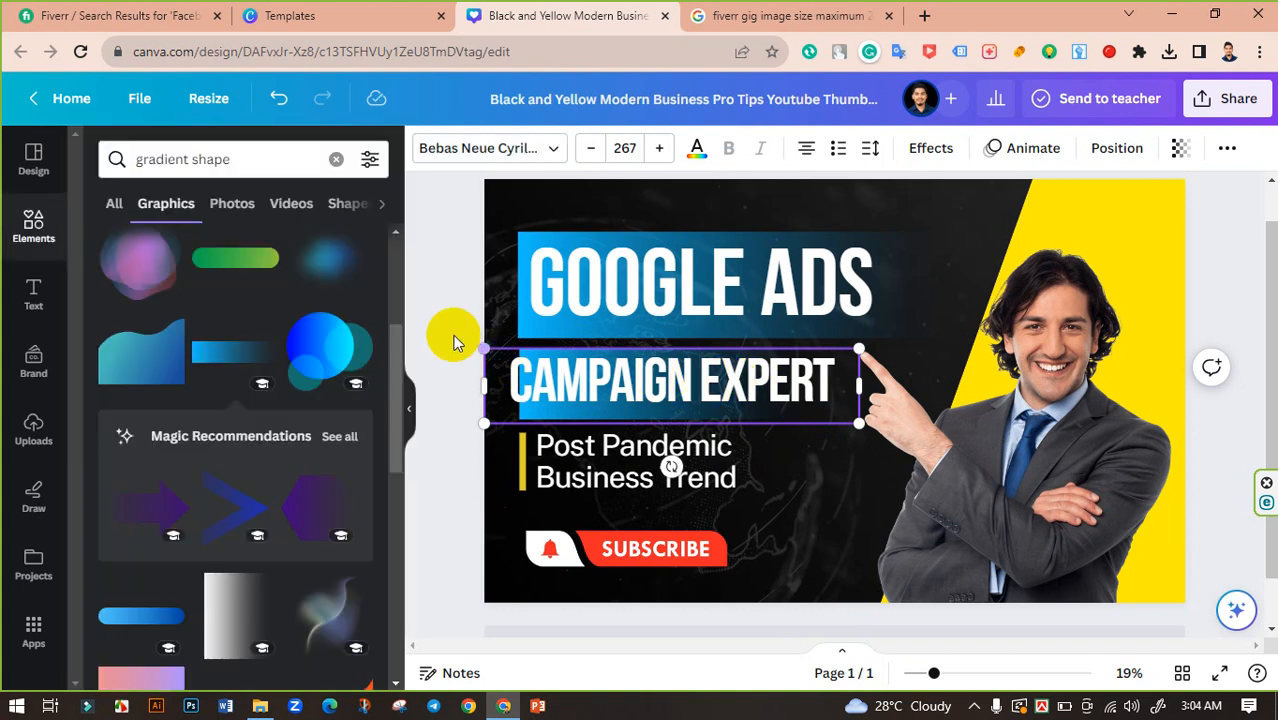
pyautogui.moveTo(856, 354); pyautogui.dragTo(827, 365)
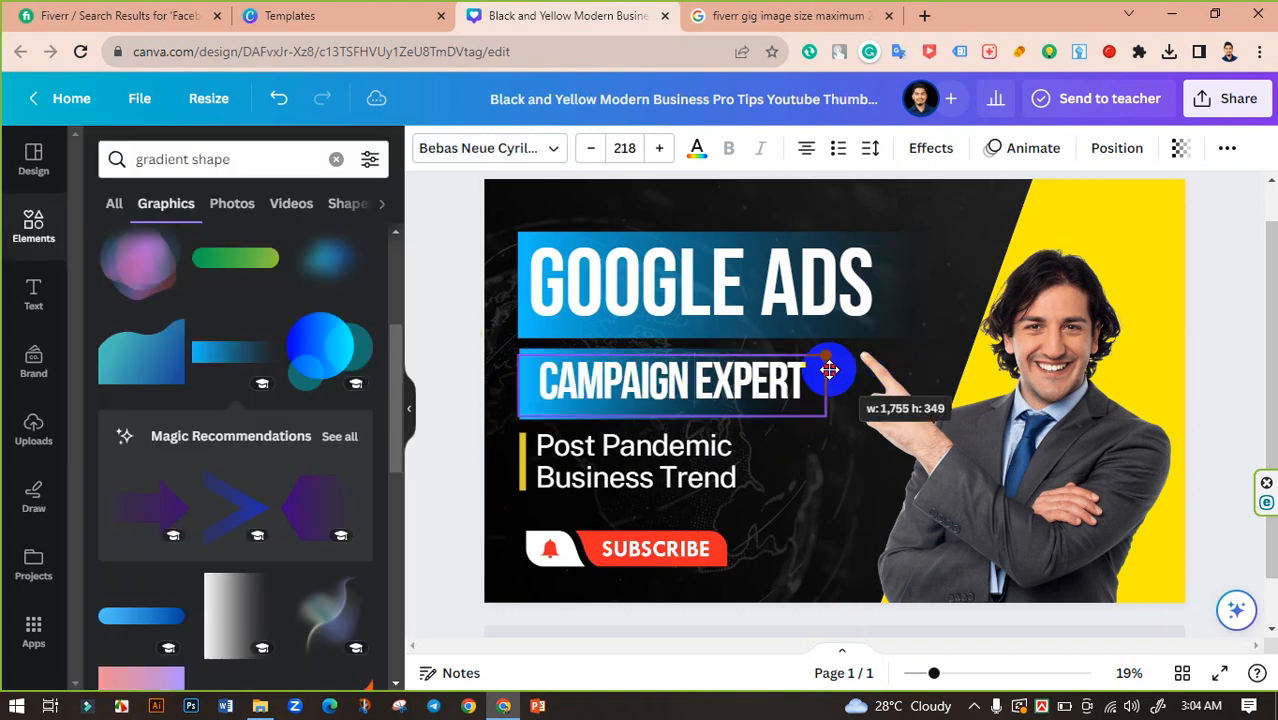
pyautogui.click(464, 348)
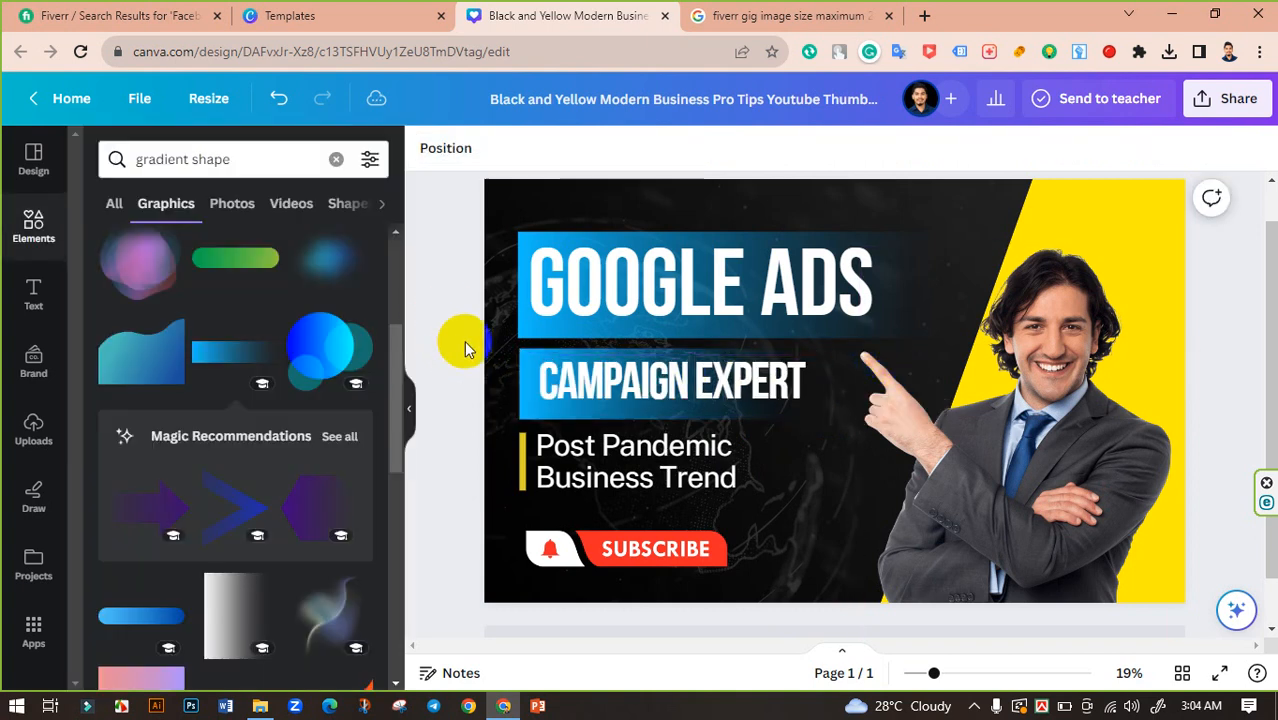
# Nudge the CAMPAIGN EXPERT text towards the gradient rectangle's left edge and narrow its text box to fit the words.
pyautogui.click(678, 383)
pyautogui.click(510, 394)
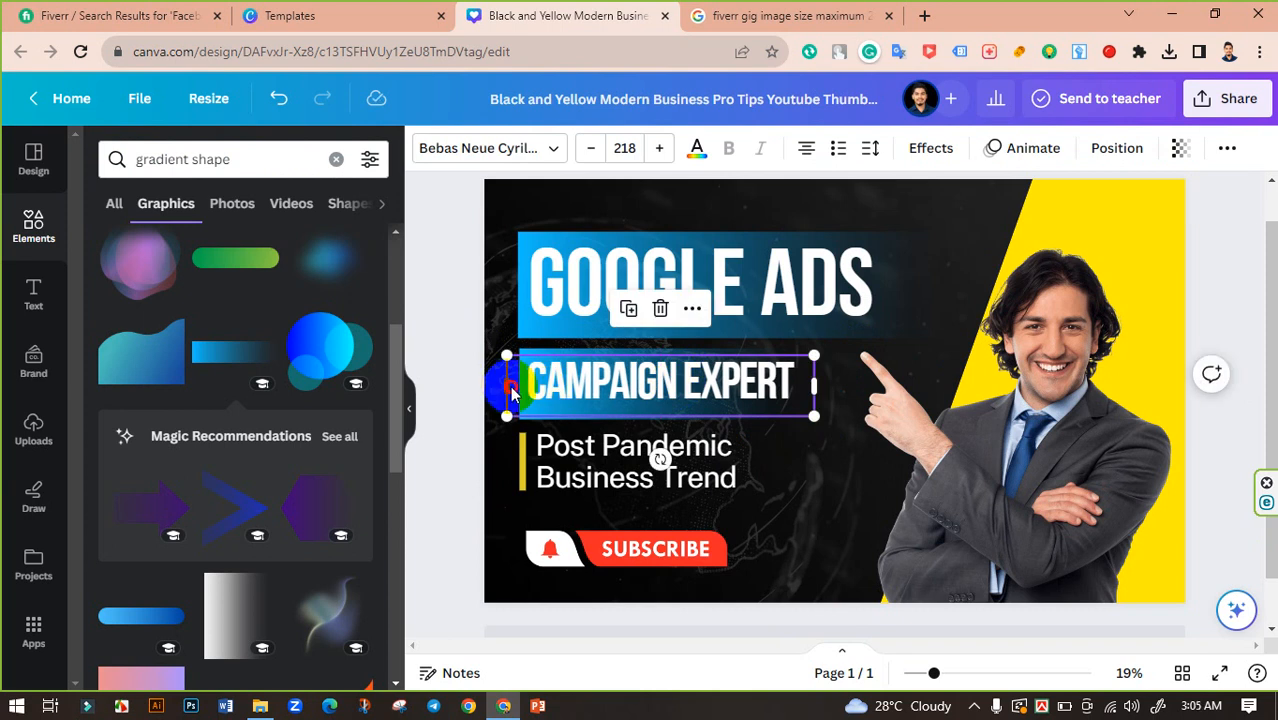
pyautogui.moveTo(512, 392); pyautogui.dragTo(522, 388)
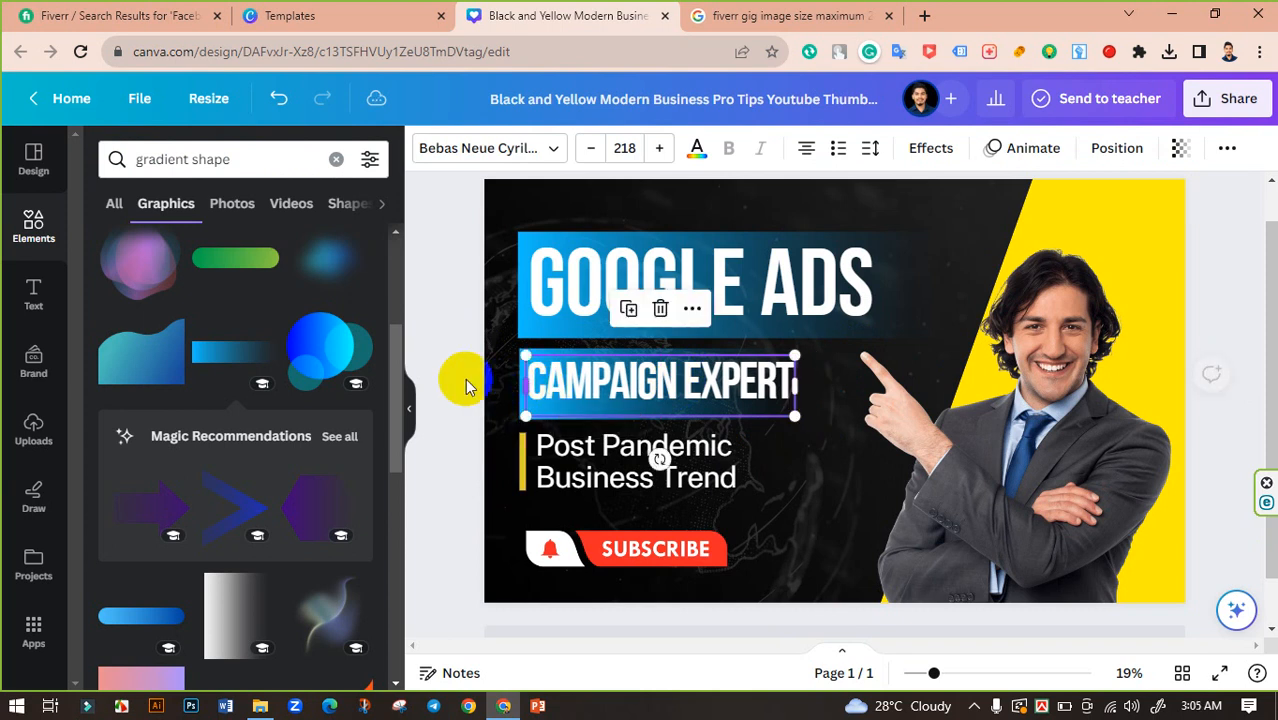
pyautogui.click(893, 571)
pyautogui.moveTo(922, 657); pyautogui.dragTo(952, 668)
pyautogui.moveTo(601, 443); pyautogui.dragTo(683, 453)
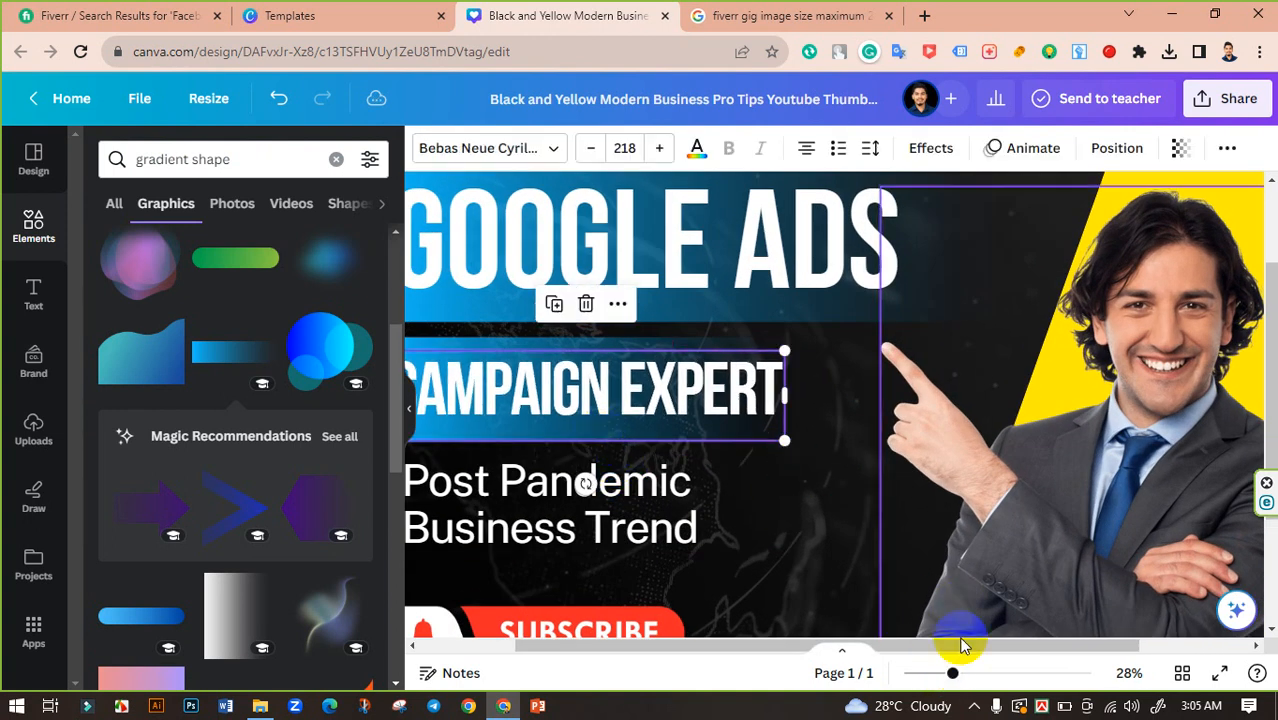
pyautogui.moveTo(952, 673); pyautogui.dragTo(933, 673)
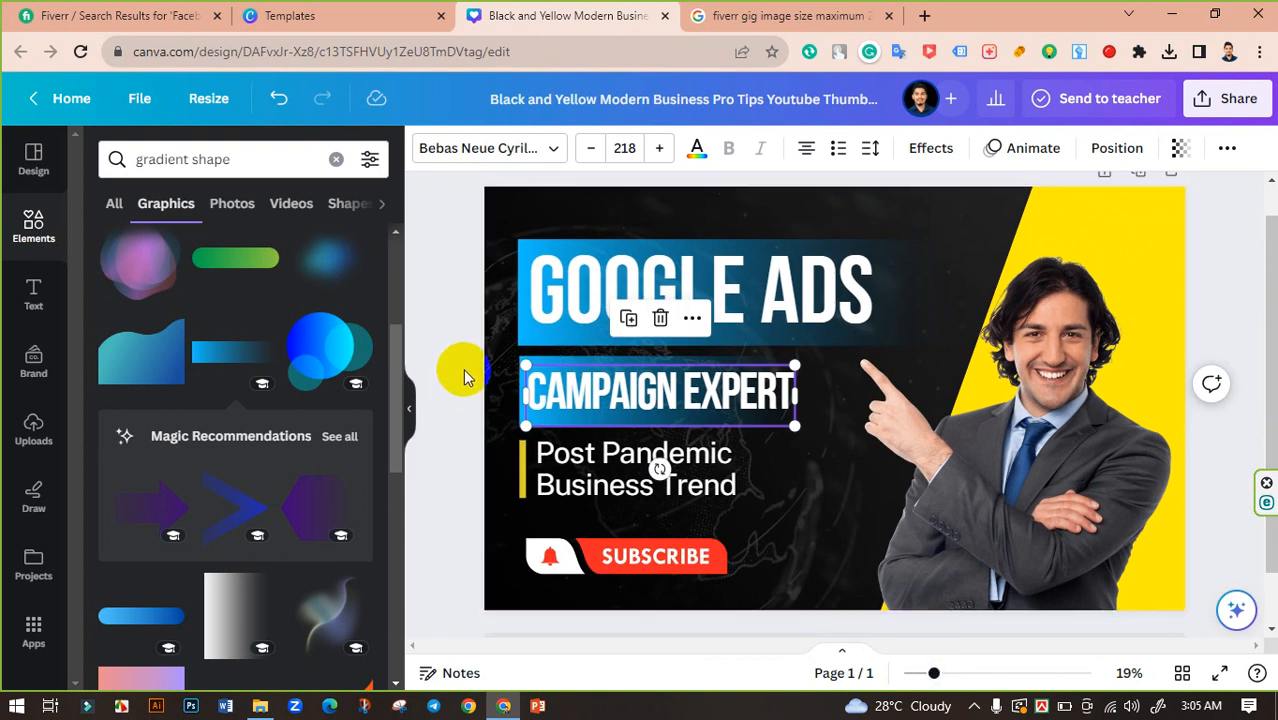
pyautogui.click(464, 374)
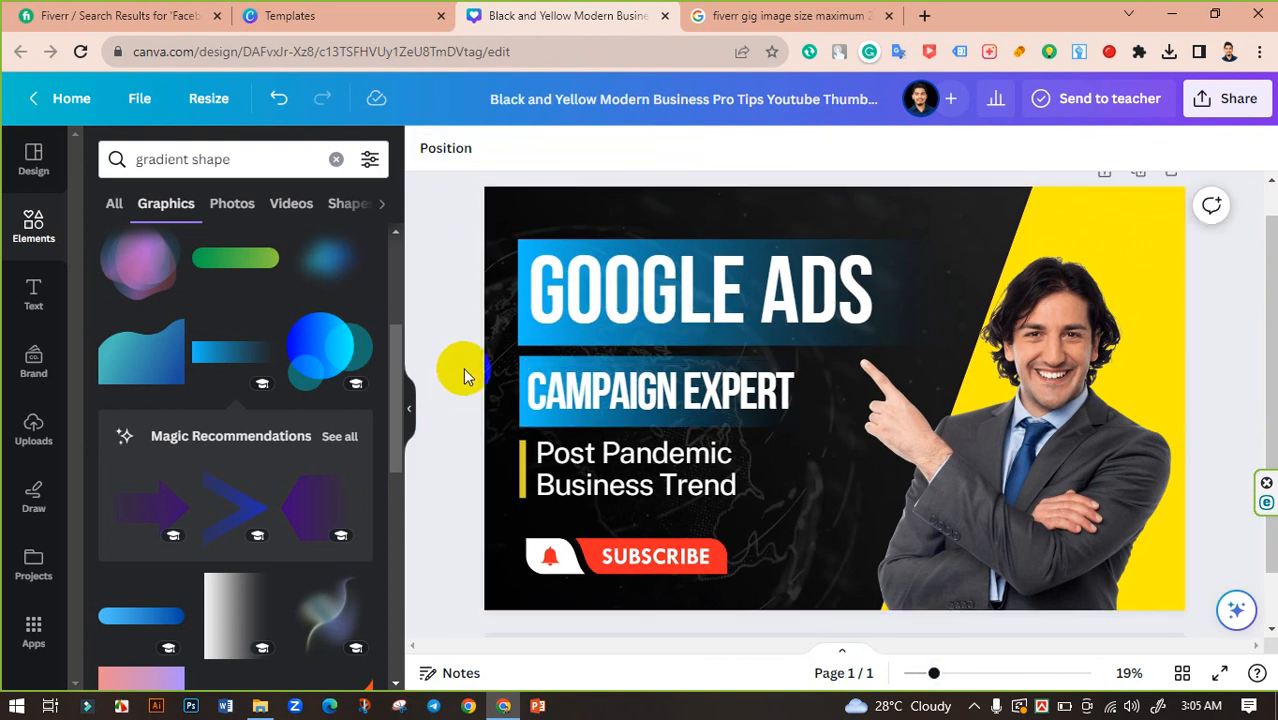
# Replace the Post Pandemic Business Trend text with Unlimited Keyword Research & Ads Copy Writing, breaking the line after Keyword.
pyautogui.click(640, 465)
pyautogui.doubleClick(650, 456)
pyautogui.moveTo(651, 457); pyautogui.dragTo(687, 510)
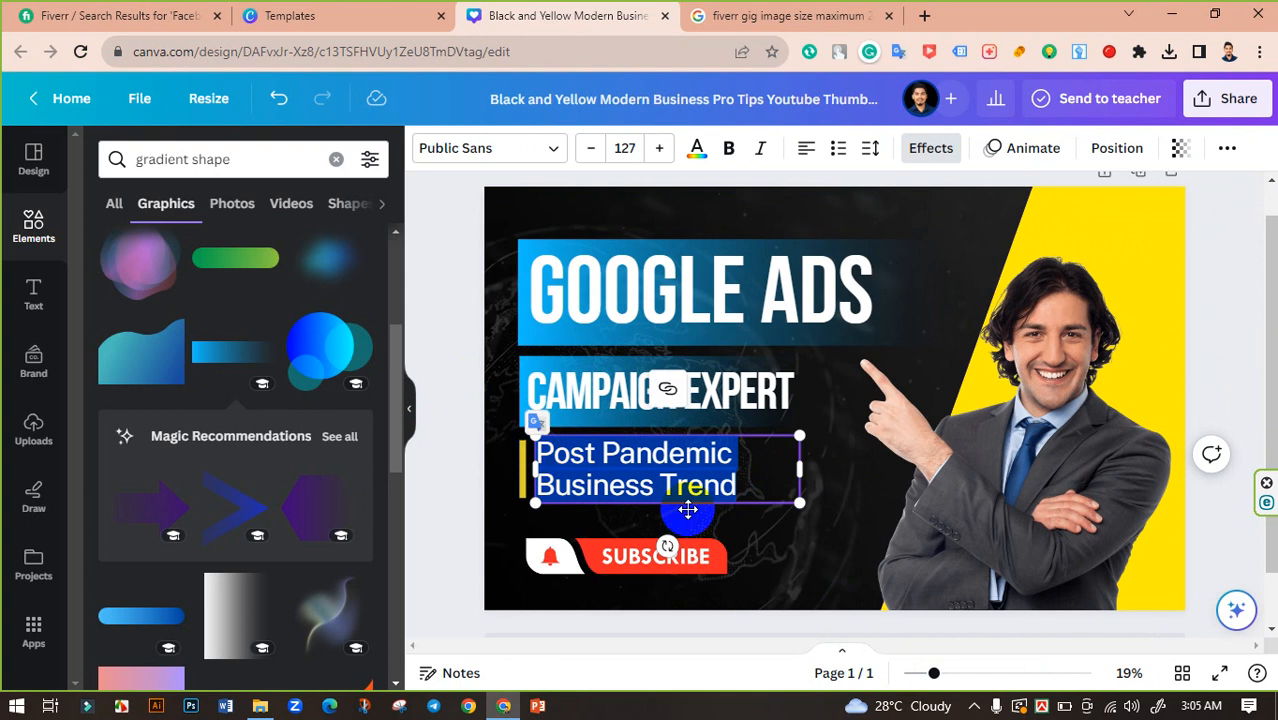
pyautogui.write('Unlimited Keyword')
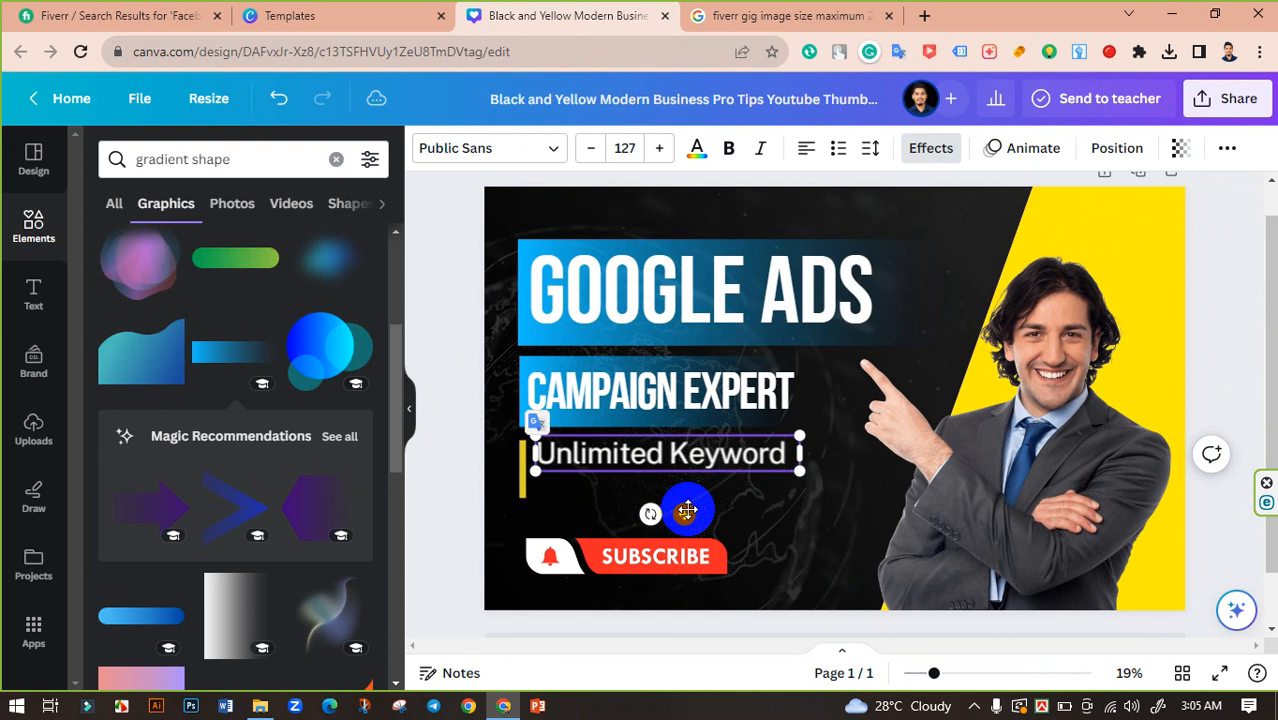
pyautogui.press('Return')
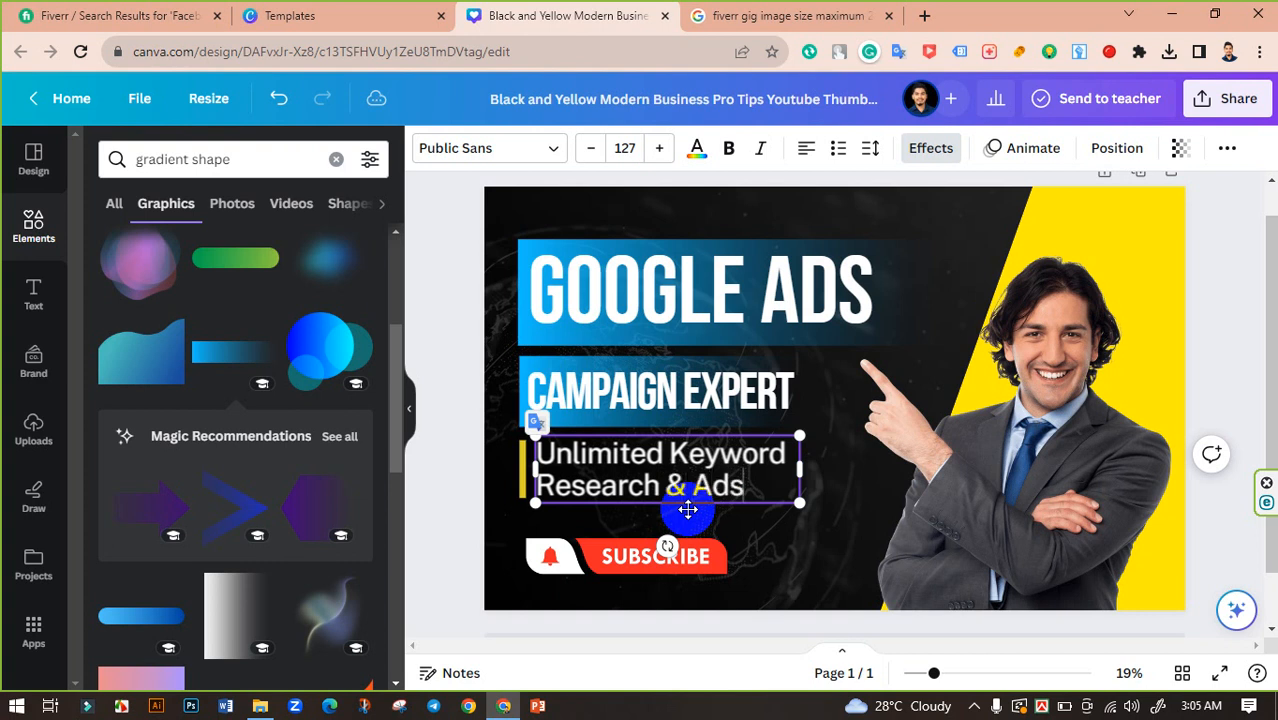
pyautogui.write('py Writing')
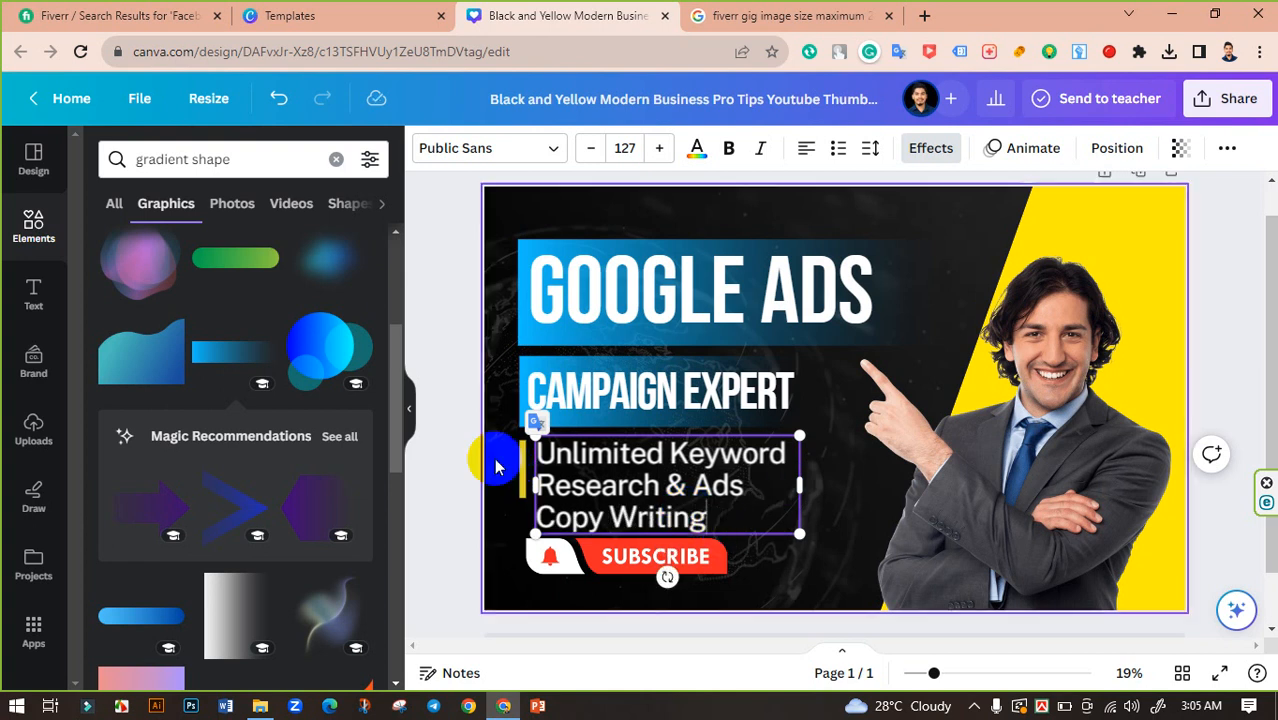
# Lengthen the yellow vertical line downward so it spans all three lines of the Unlimited Keyword text.
pyautogui.click(528, 483)
pyautogui.moveTo(528, 483); pyautogui.dragTo(490, 500)
pyautogui.click(434, 451)
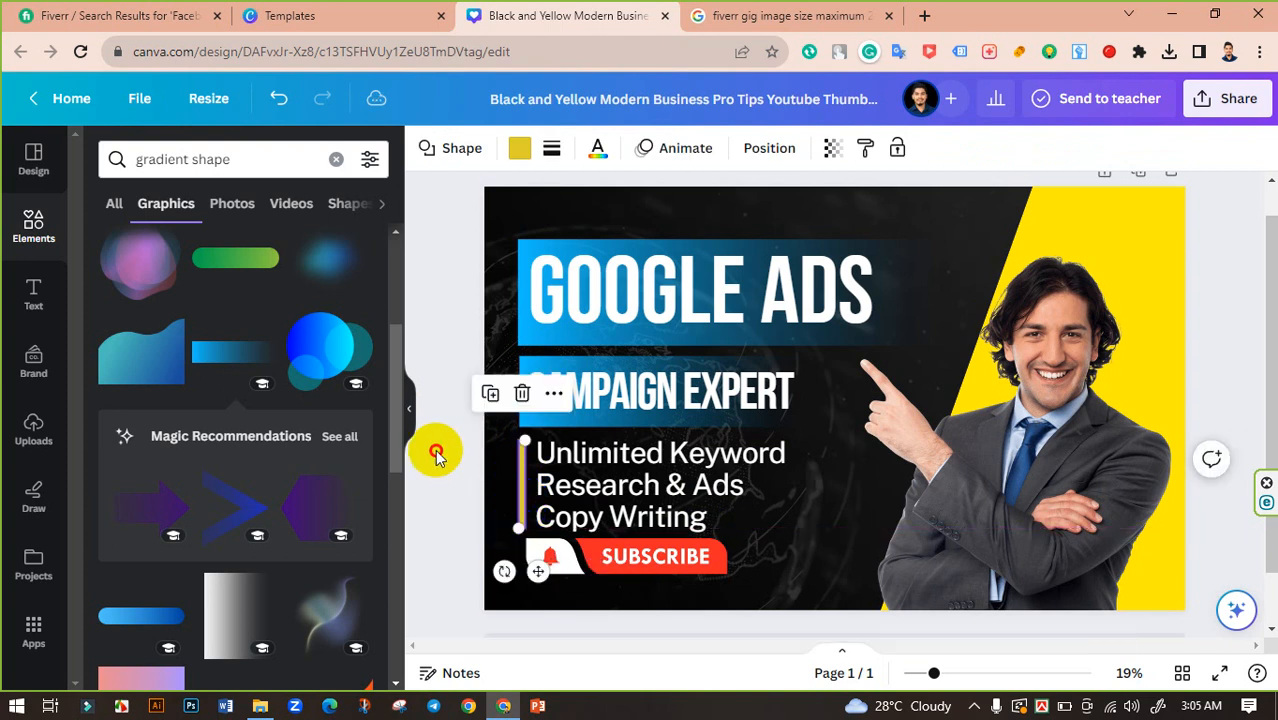
# Resize the Unlimited Keyword text to size 116 and widen its box so it fits on two lines.
pyautogui.click(652, 485)
pyautogui.click(629, 148)
pyautogui.click(585, 155)
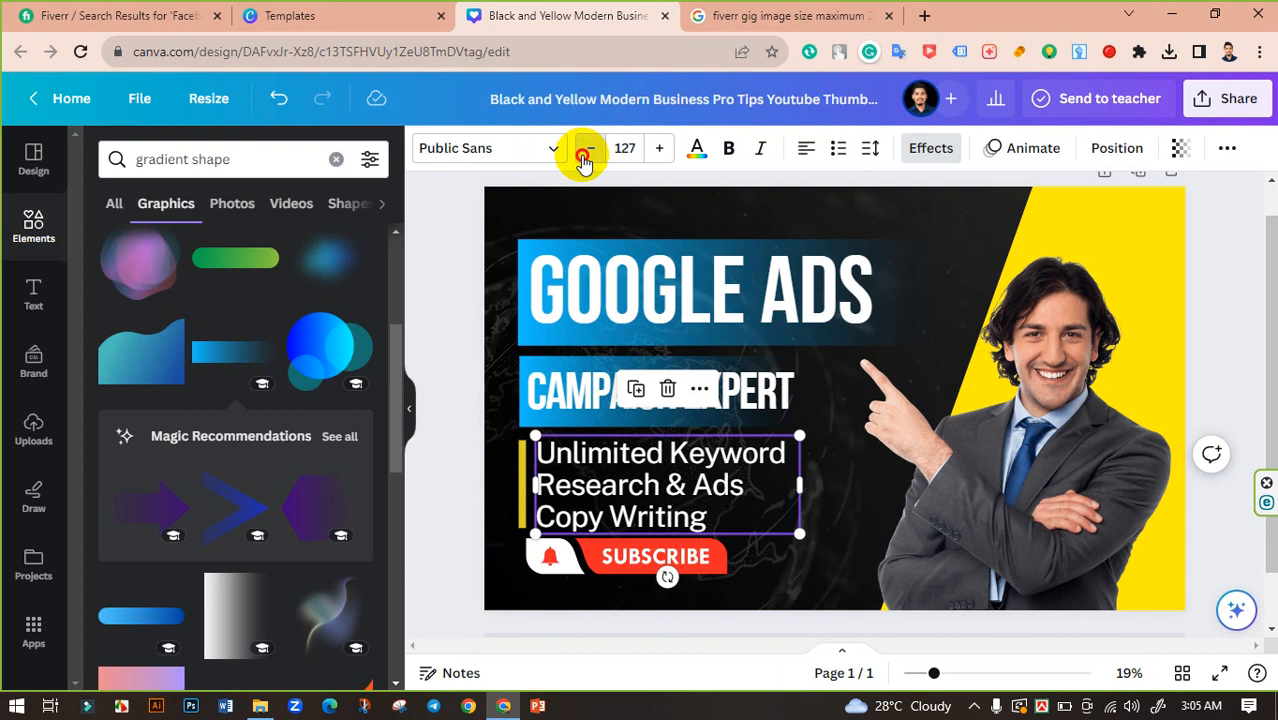
pyautogui.moveTo(585, 160); pyautogui.dragTo(585, 160)
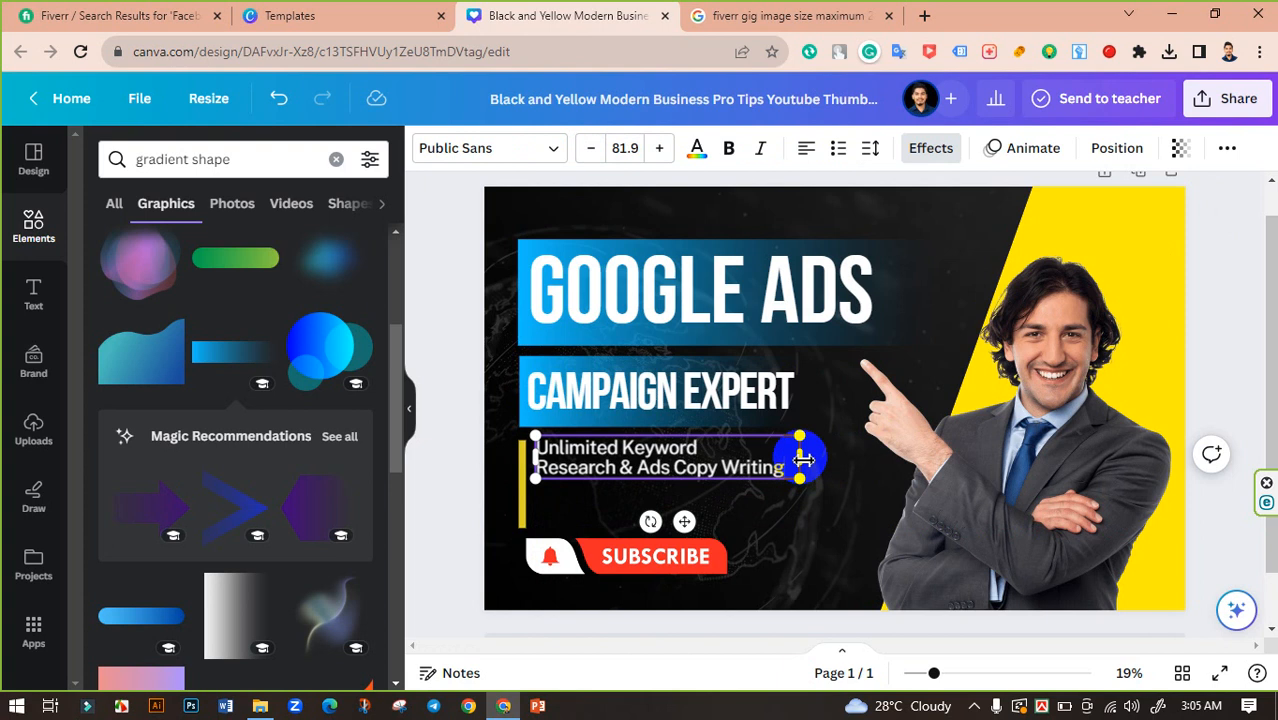
pyautogui.moveTo(822, 483); pyautogui.dragTo(924, 529)
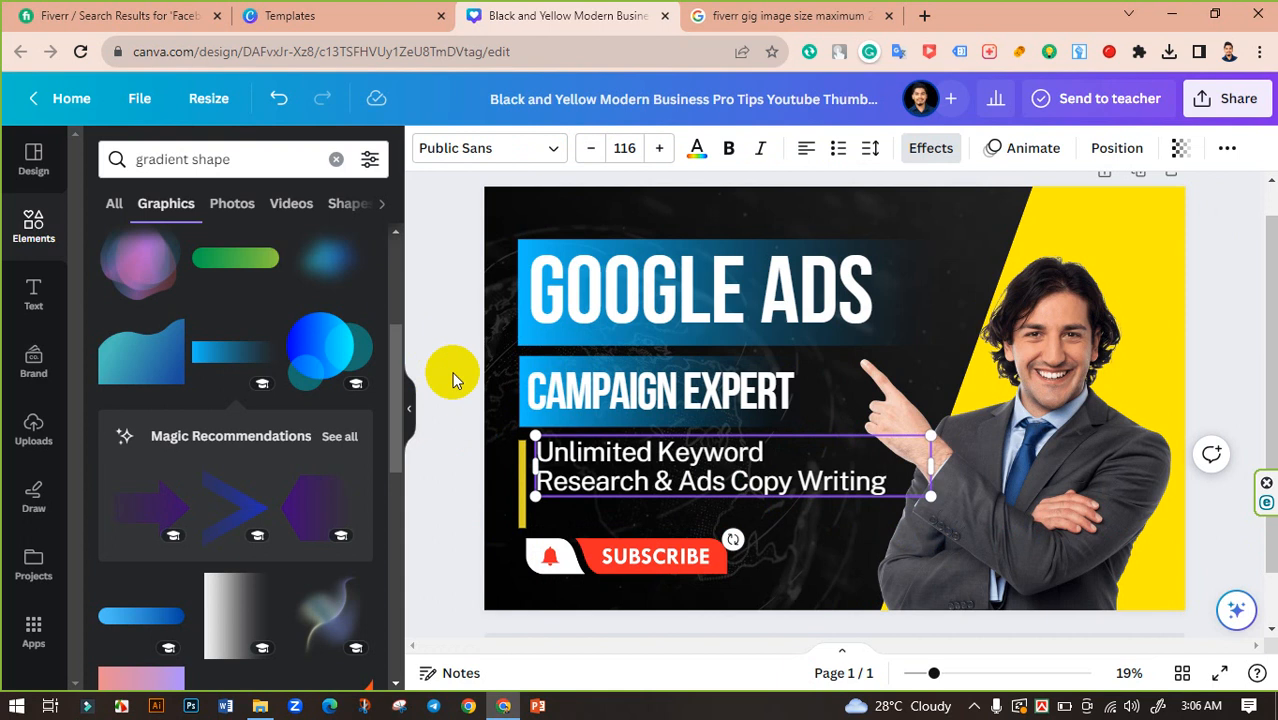
# Move the text slightly down and rebreak it as Unlimited Keyword Research on one line and & Ads Copy Writing on the second.
pyautogui.doubleClick(769, 484)
pyautogui.moveTo(768, 489)
pyautogui.mouseDown()
pyautogui.moveTo(736, 486)
pyautogui.moveTo(745, 497)
pyautogui.mouseUp()
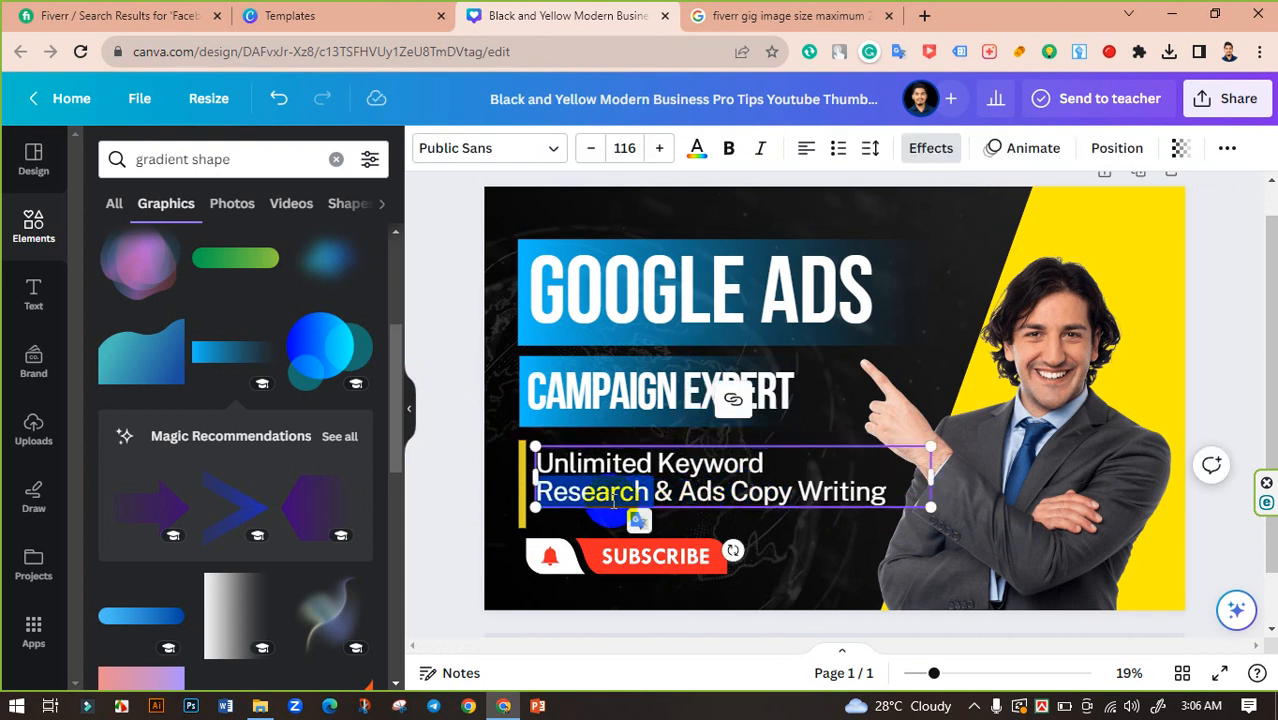
pyautogui.moveTo(558, 495); pyautogui.dragTo(558, 495)
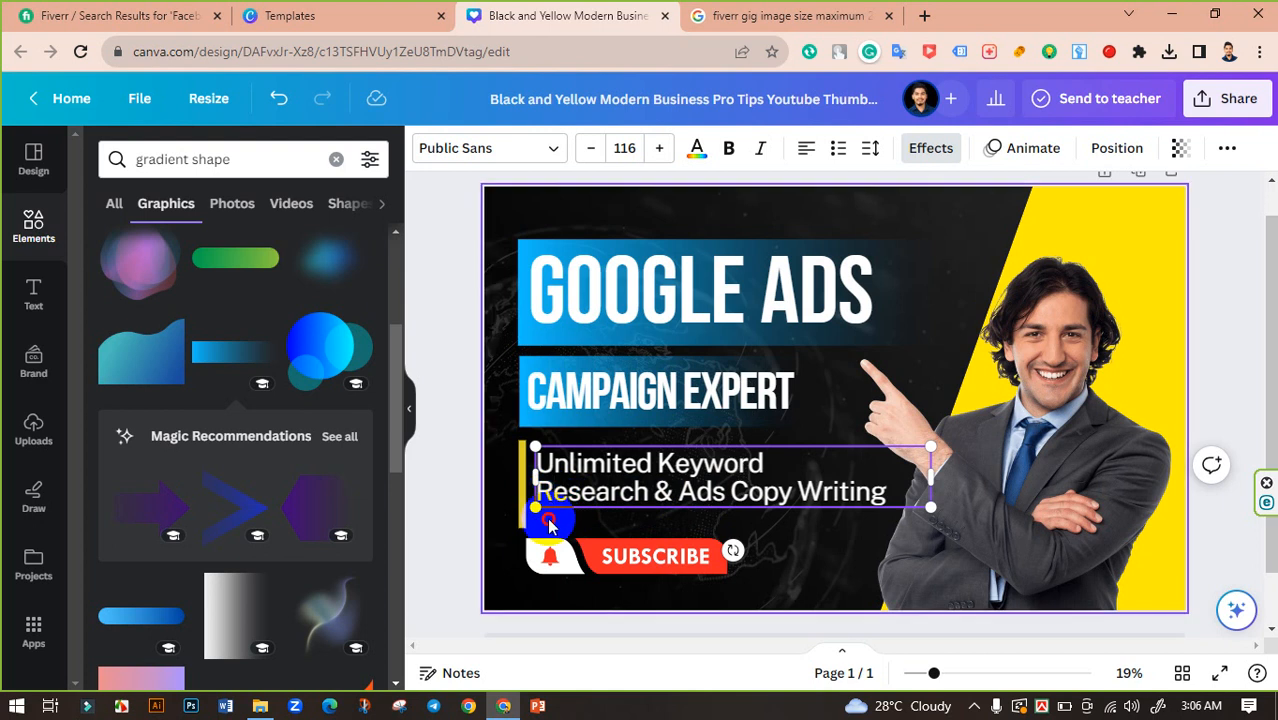
pyautogui.click(548, 522)
pyautogui.tripleClick(545, 497)
pyautogui.click(542, 492)
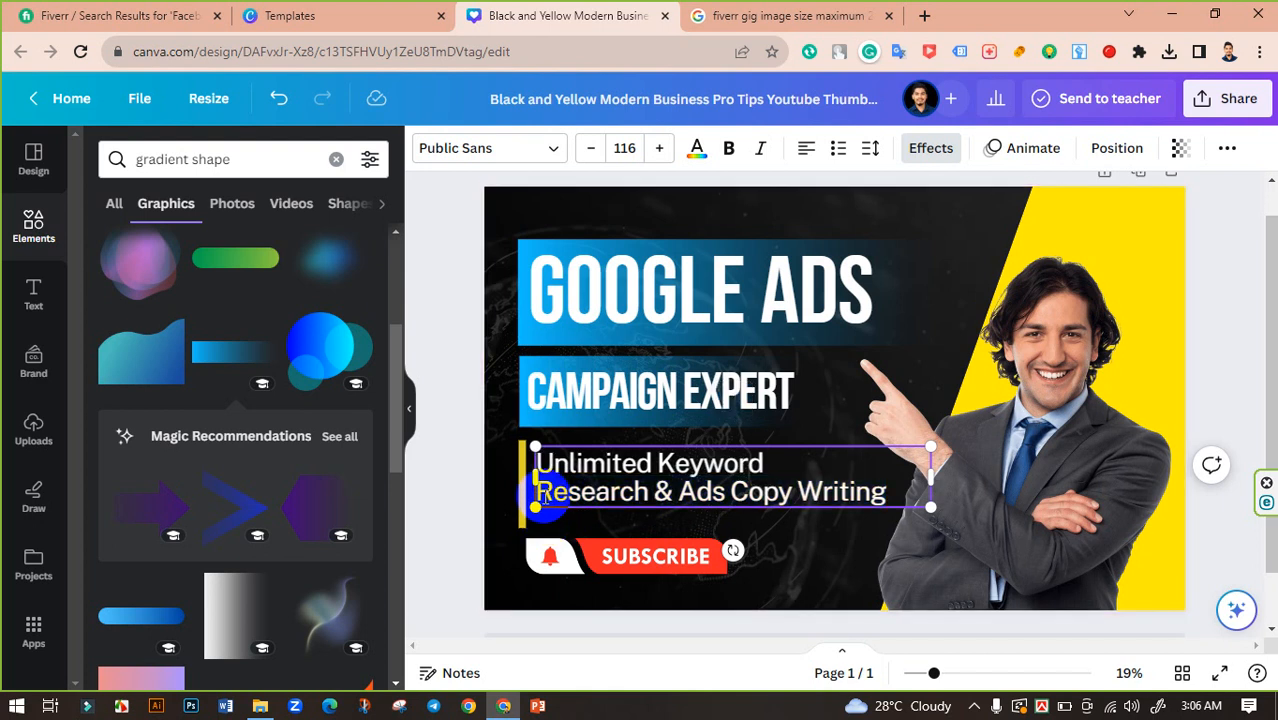
pyautogui.press('BackSpace')
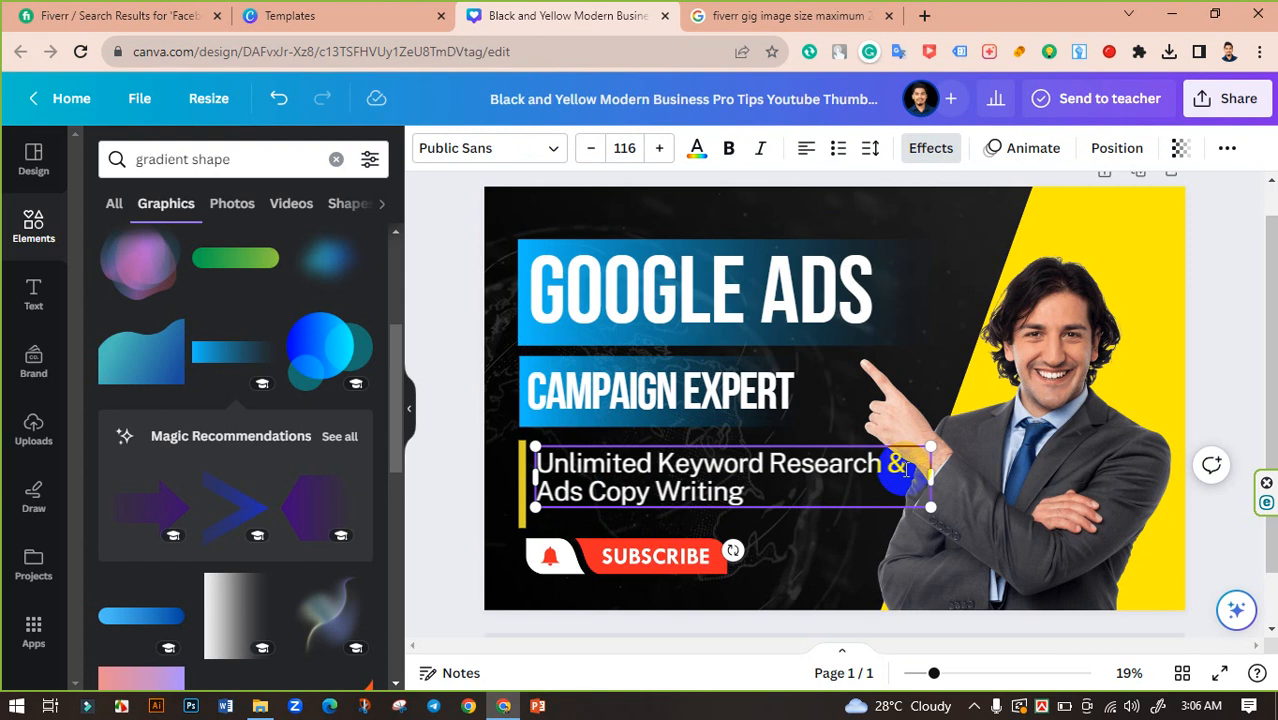
pyautogui.press('Return')
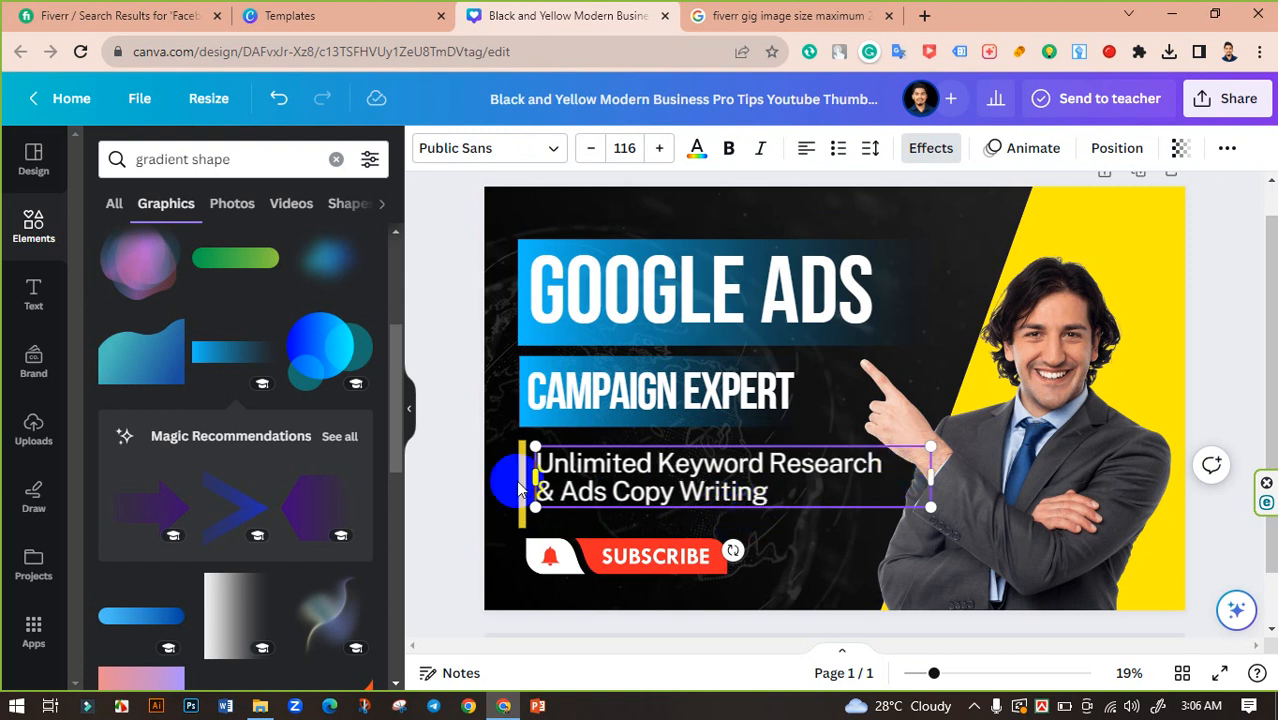
pyautogui.click(445, 436)
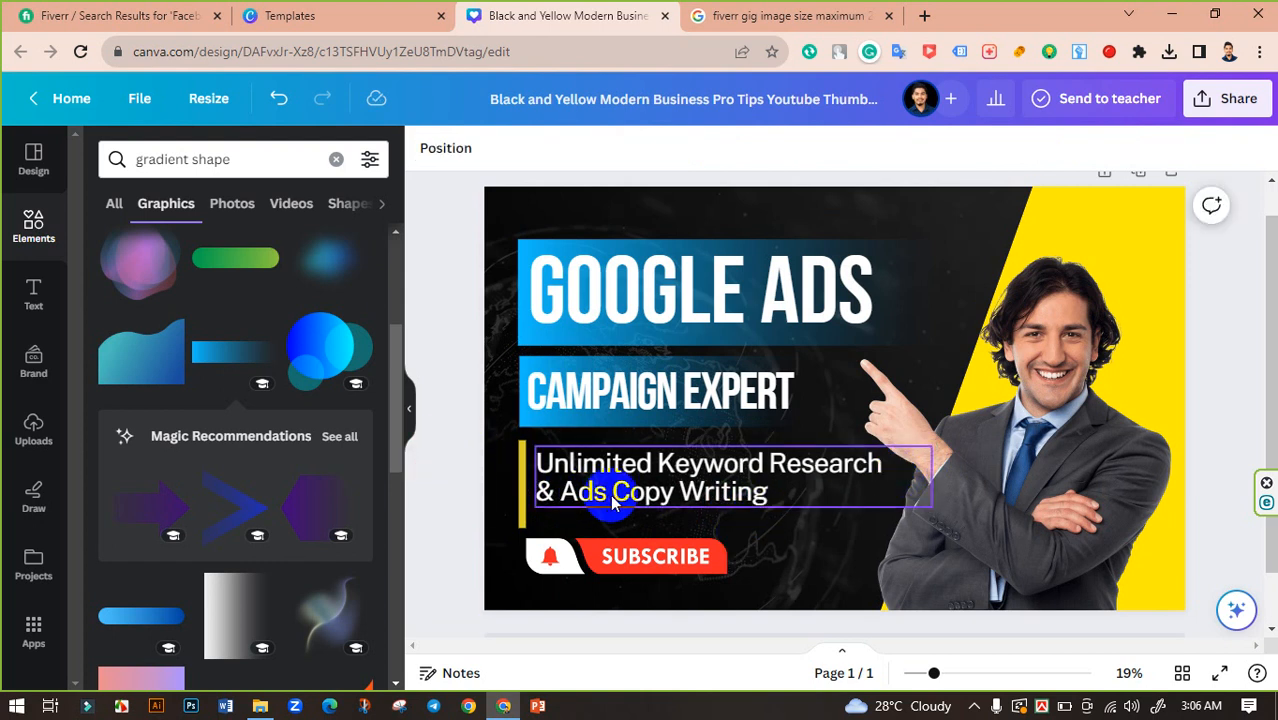
# Remove the ampersand from the start of the Ads Copy Writing line.
pyautogui.click(535, 493)
pyautogui.press('BackSpace')
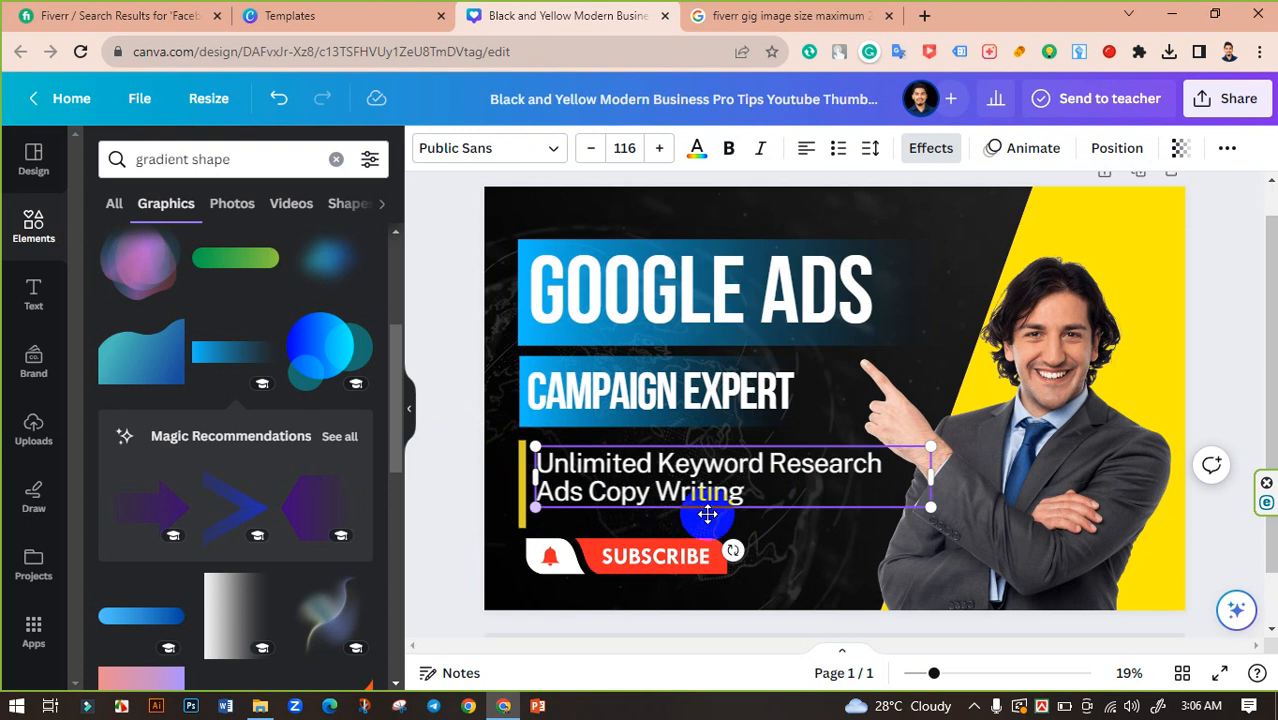
pyautogui.click(475, 436)
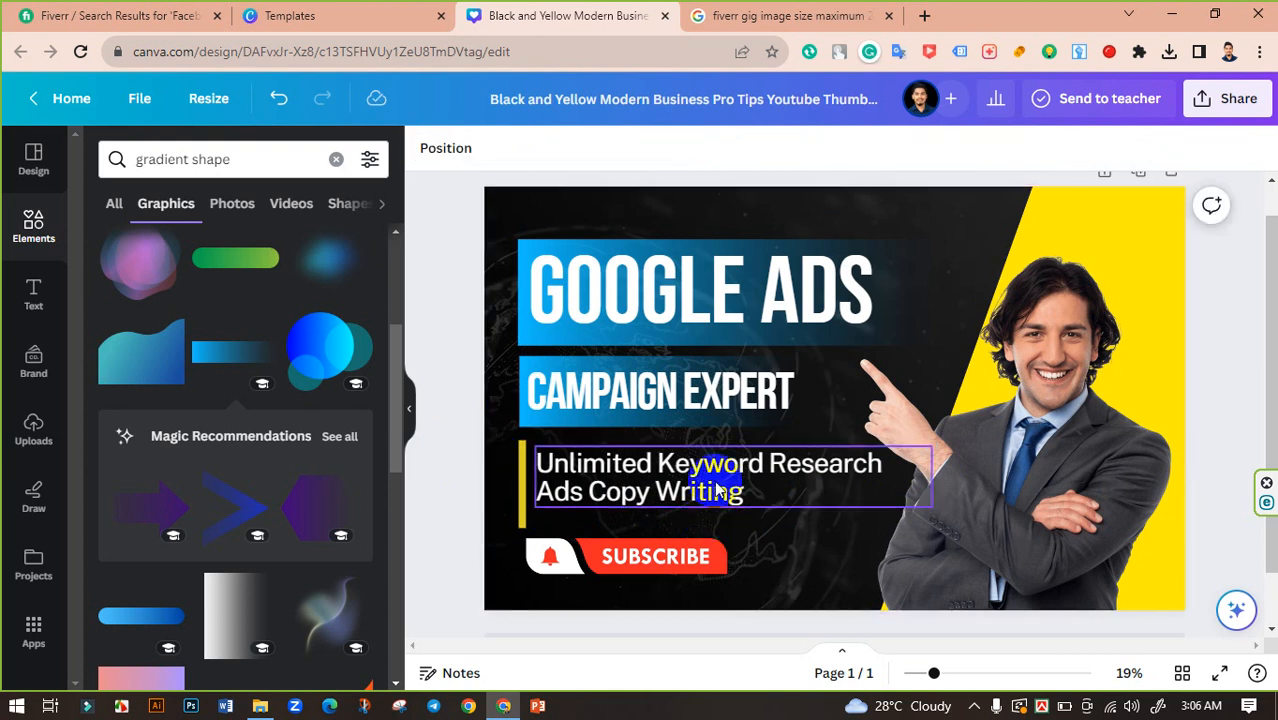
# Swap the two lines so Ads Copy Writing comes first and Unlimited Keyword Research sits below it.
pyautogui.moveTo(714, 480); pyautogui.dragTo(519, 463)
pyautogui.hotkey('ctrl', 'c')
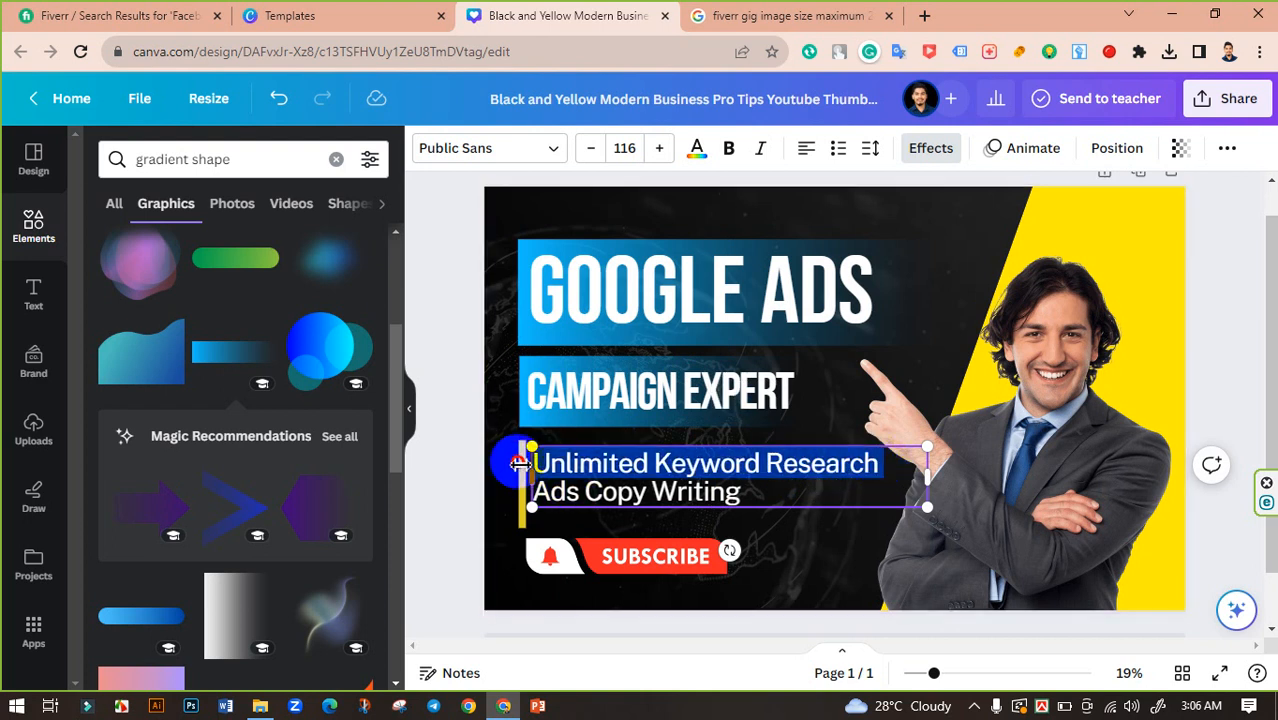
pyautogui.press('BackSpace')
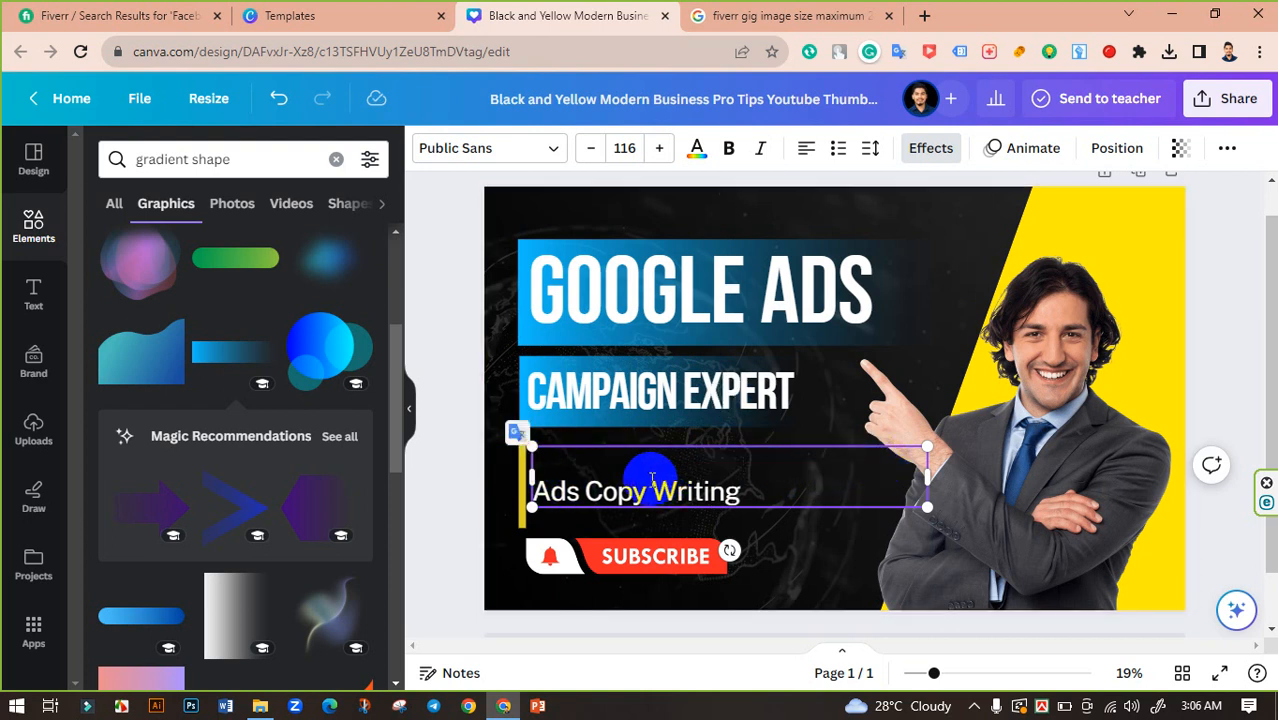
pyautogui.click(535, 490)
pyautogui.press('BackSpace')
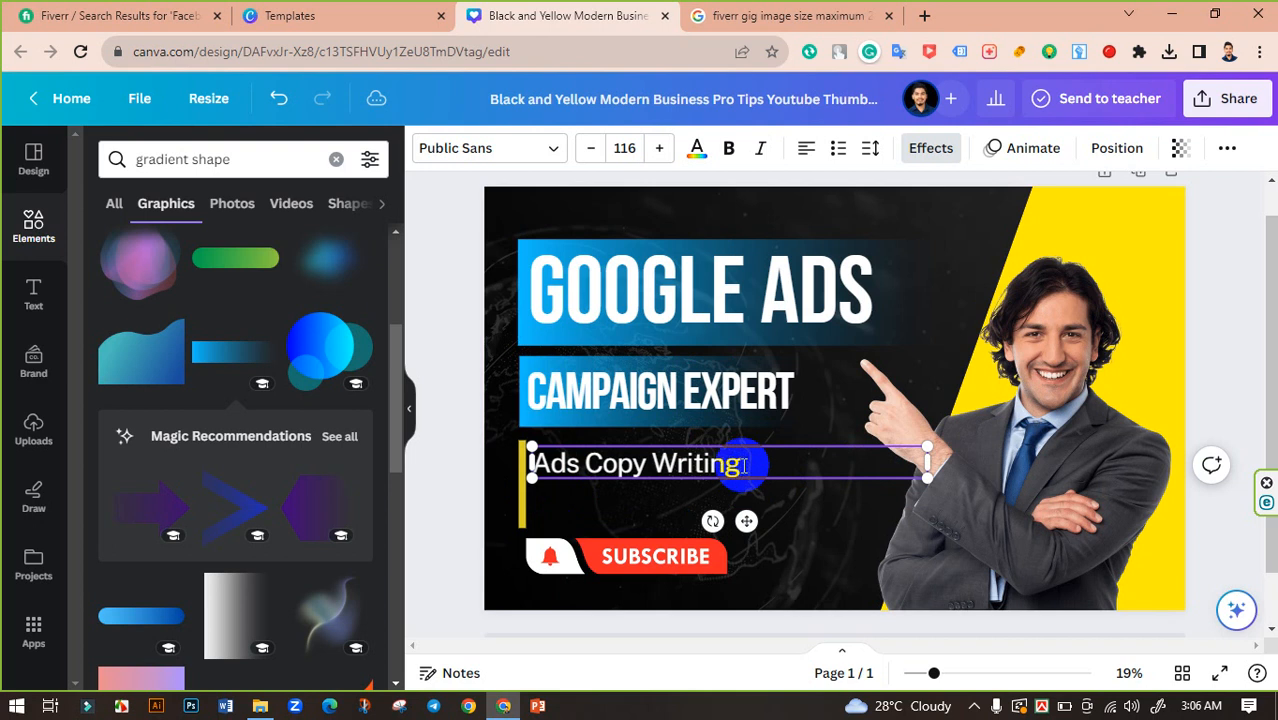
pyautogui.press('Return')
pyautogui.hotkey('ctrl', 'v')
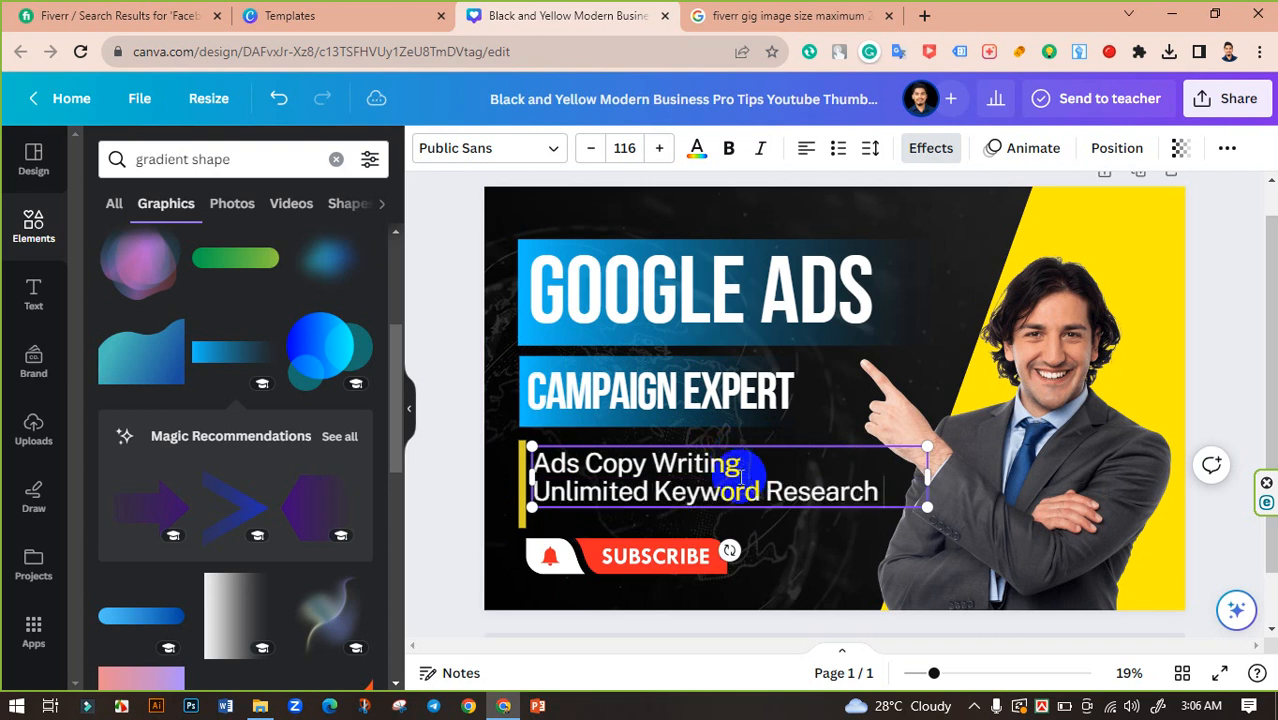
pyautogui.click(462, 434)
pyautogui.click(713, 500)
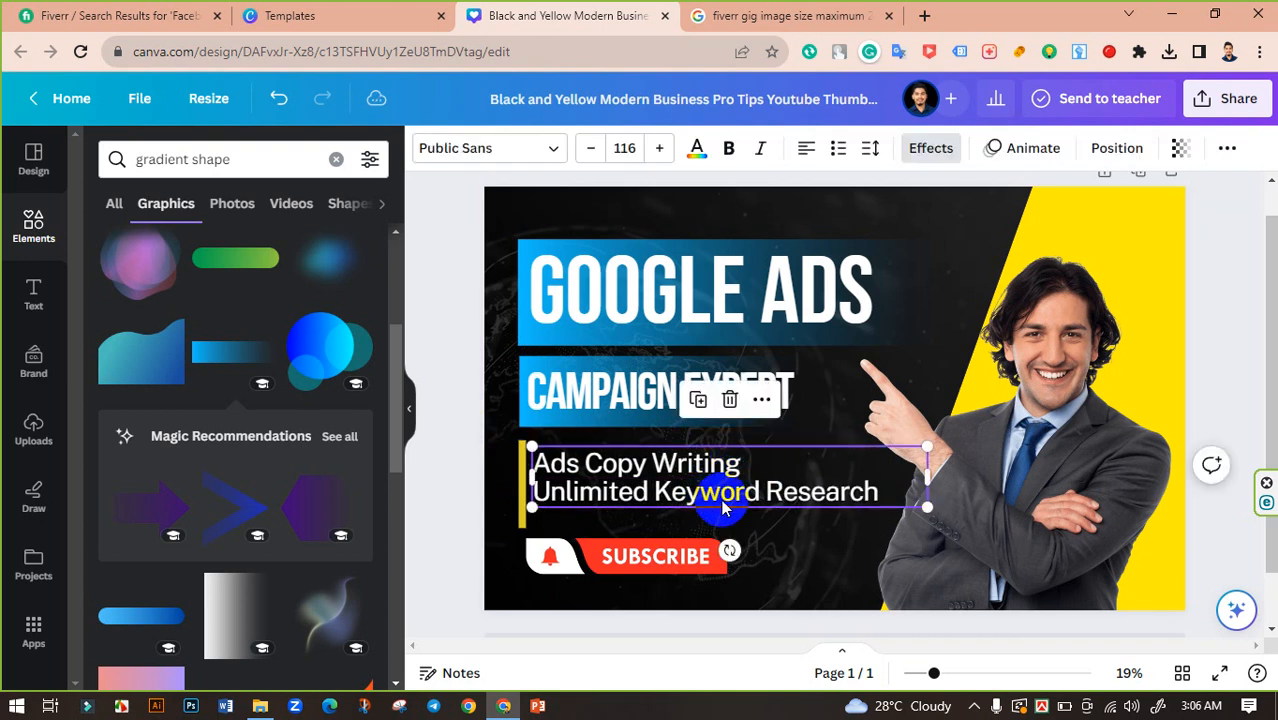
pyautogui.click(433, 448)
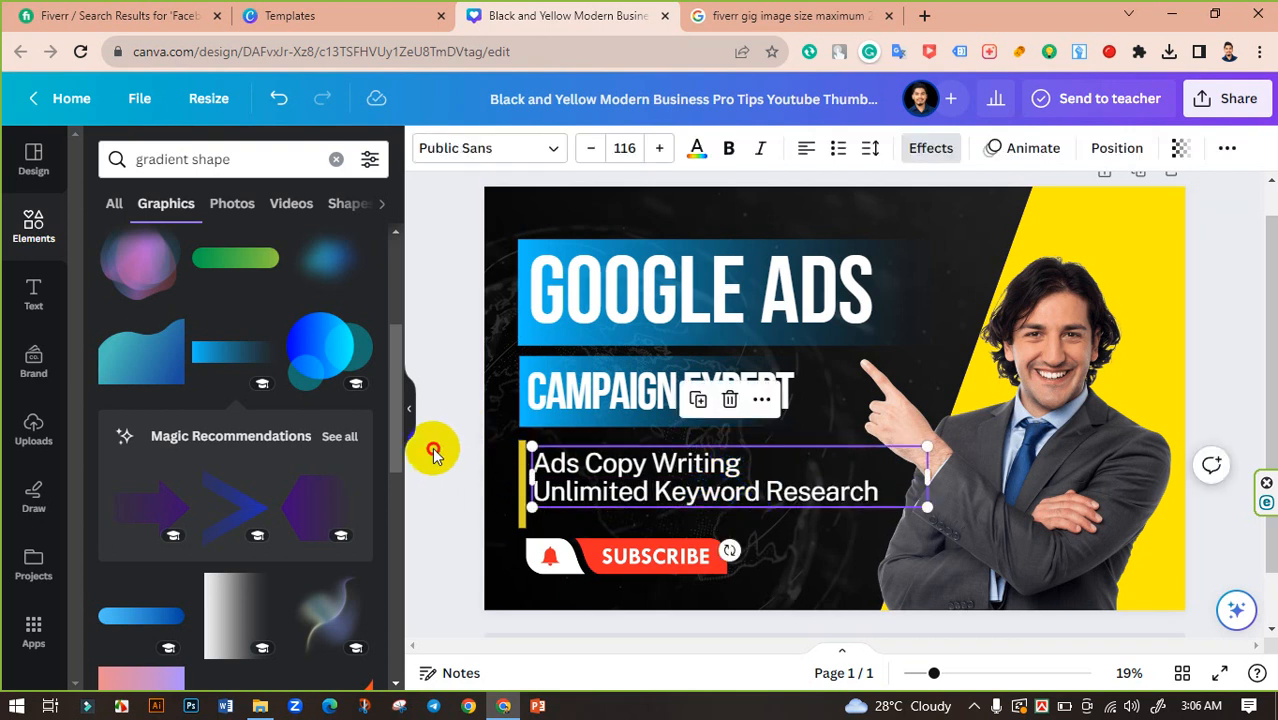
# Shorten the yellow vertical line to suit the two-line text and move it slightly up to centre it beside the text.
pyautogui.click(520, 512)
pyautogui.moveTo(520, 512)
pyautogui.mouseDown()
pyautogui.moveTo(525, 533)
pyautogui.moveTo(525, 521)
pyautogui.mouseUp()
pyautogui.click(442, 473)
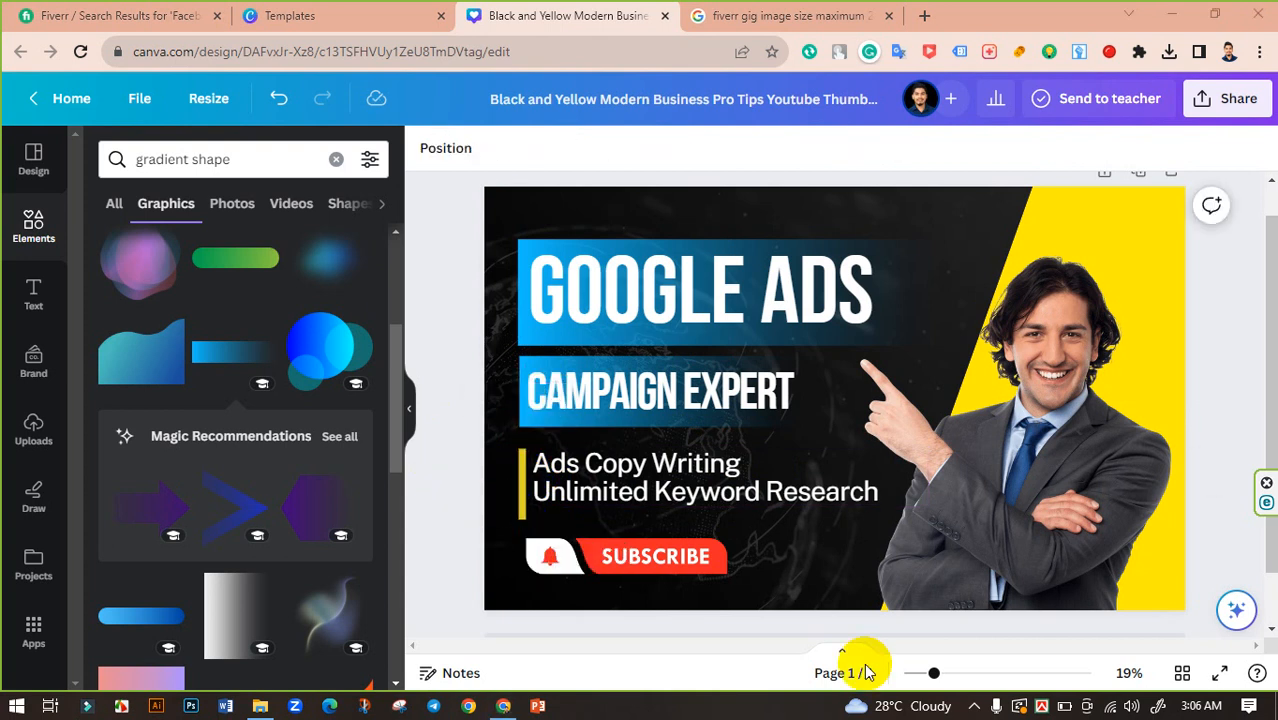
pyautogui.moveTo(933, 673); pyautogui.dragTo(944, 680)
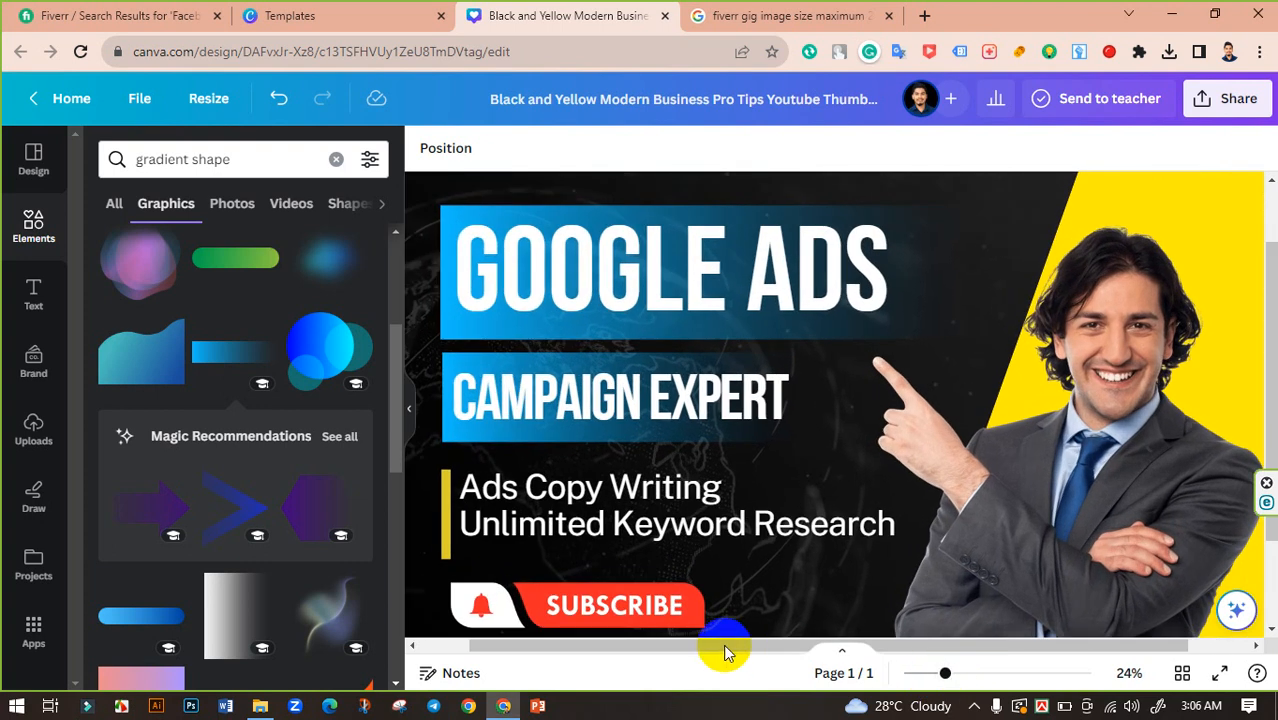
pyautogui.moveTo(725, 648); pyautogui.dragTo(619, 622)
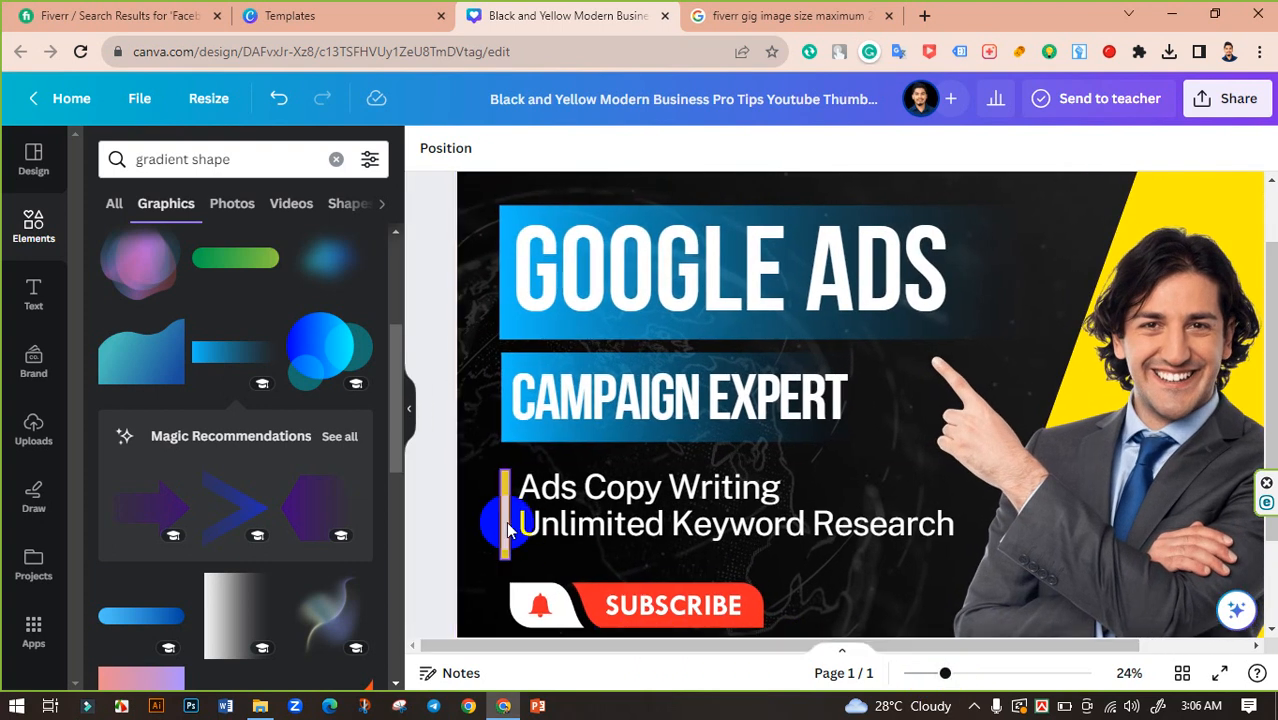
pyautogui.moveTo(505, 523); pyautogui.dragTo(507, 513)
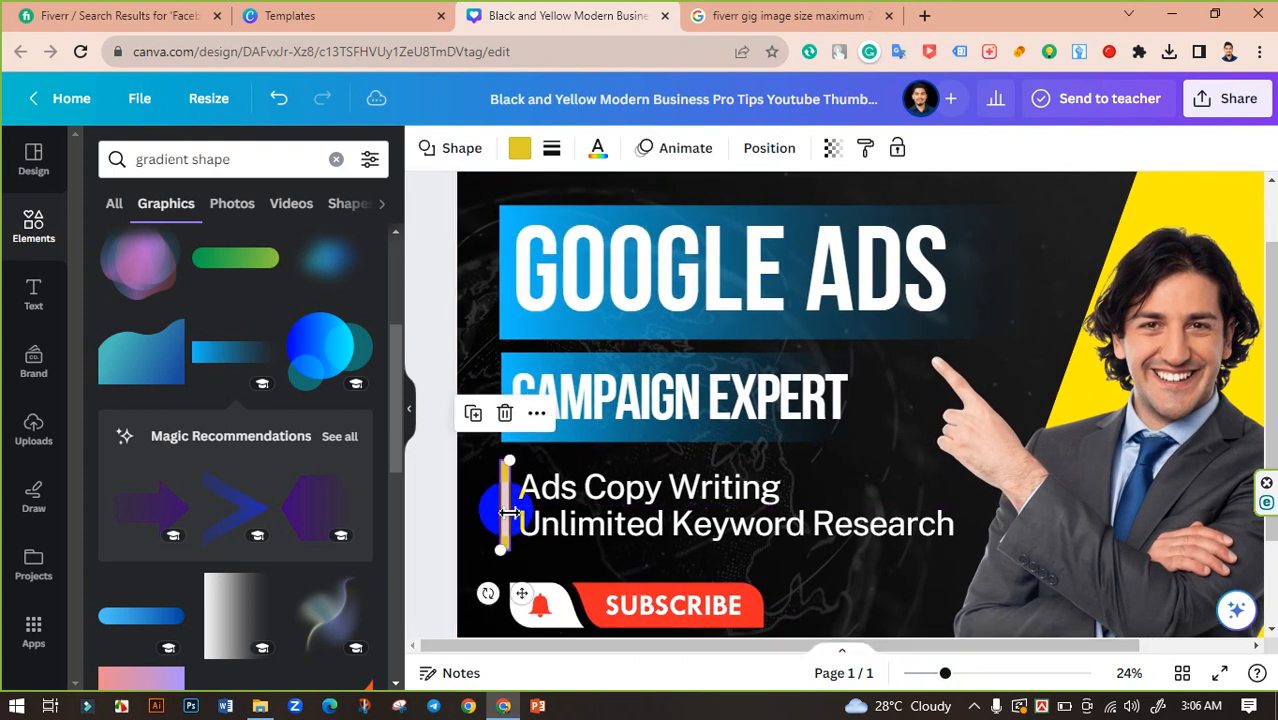
# Recolor the yellow vertical line with the first blue of the blue background image's photo colors.
pyautogui.click(519, 150)
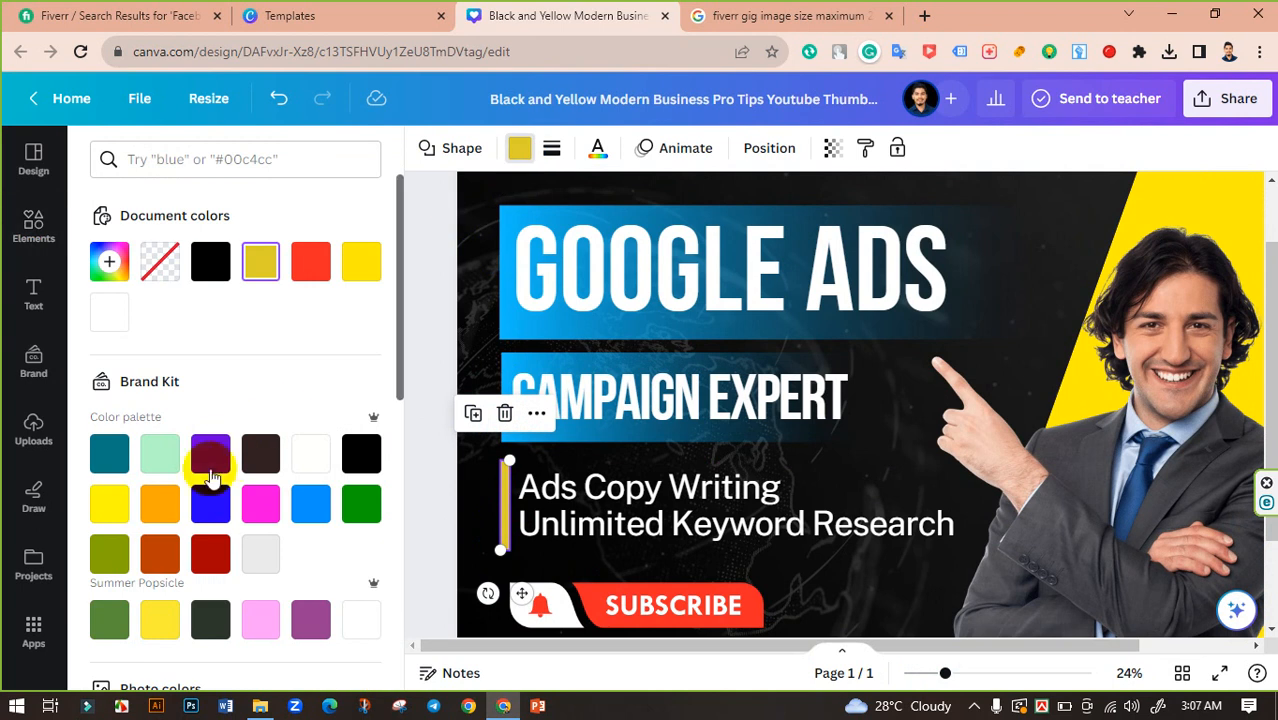
pyautogui.scroll(-5, 252, 390)
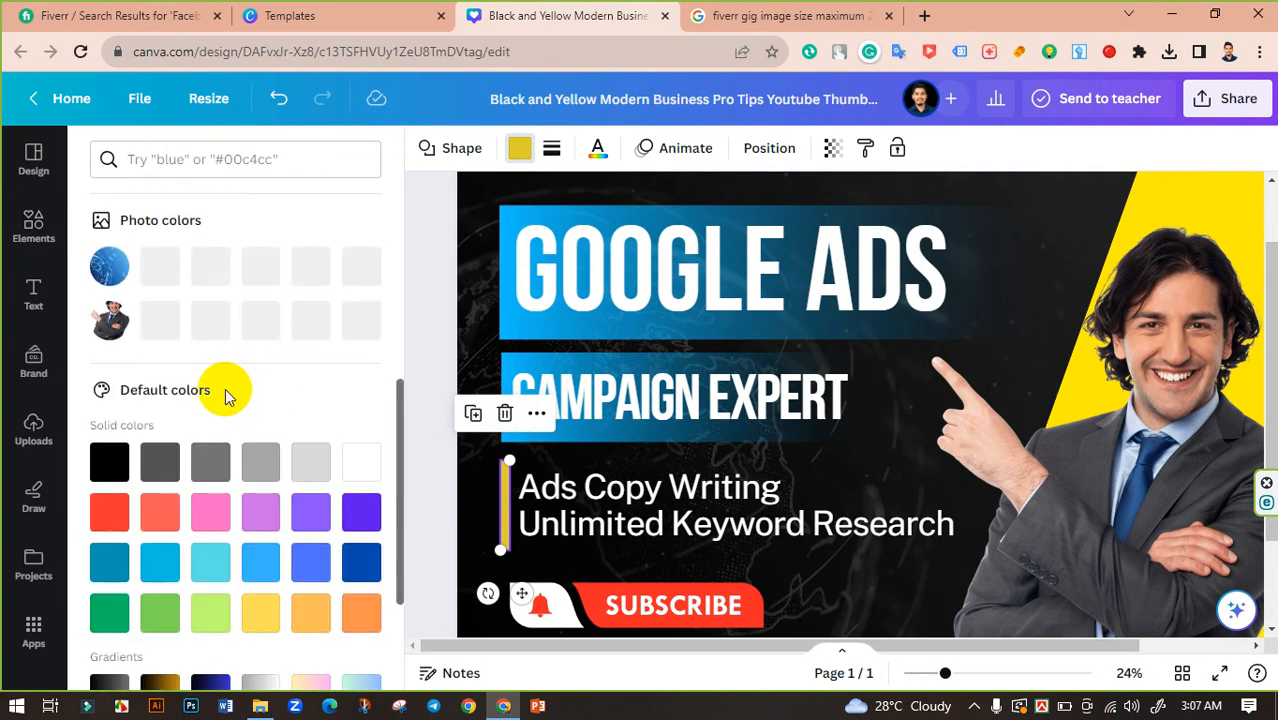
pyautogui.scroll(1, 228, 390)
pyautogui.click(160, 360)
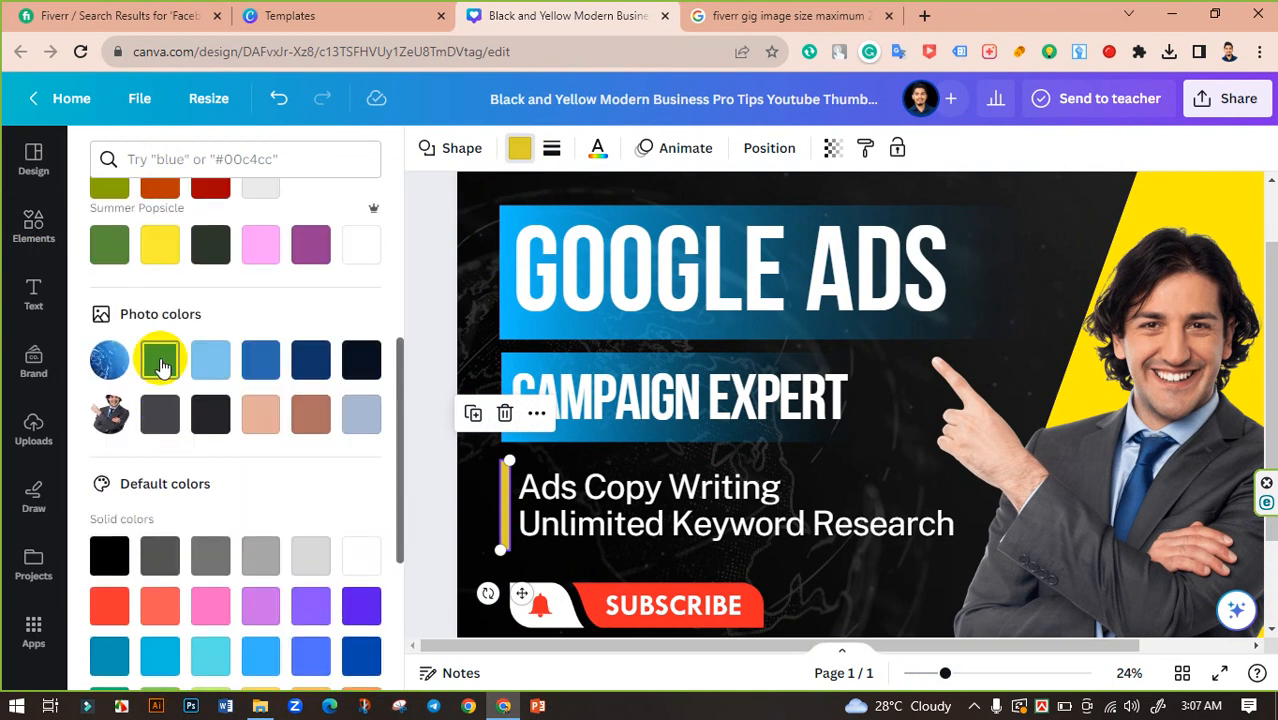
pyautogui.click(443, 372)
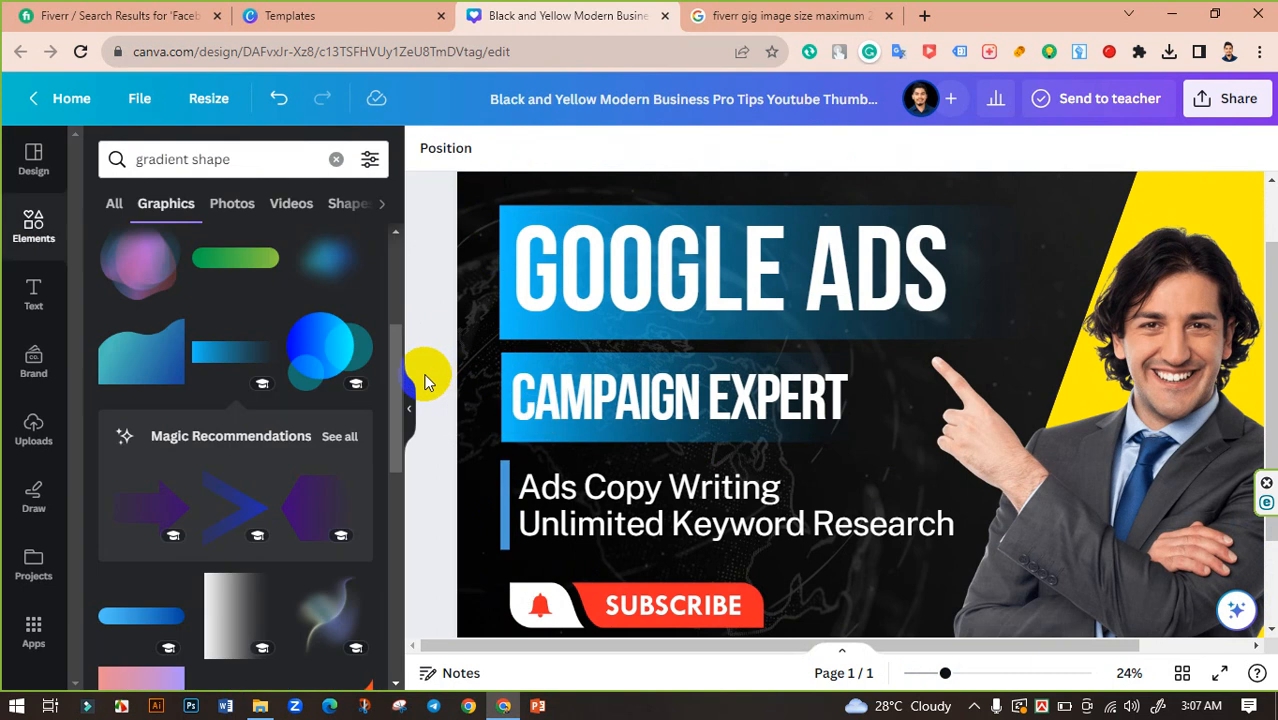
# Nudge the blue vertical line and the two-line service text slightly right, and narrow the text box to fit the text.
pyautogui.click(509, 479)
pyautogui.moveTo(511, 478); pyautogui.dragTo(510, 473)
pyautogui.click(459, 465)
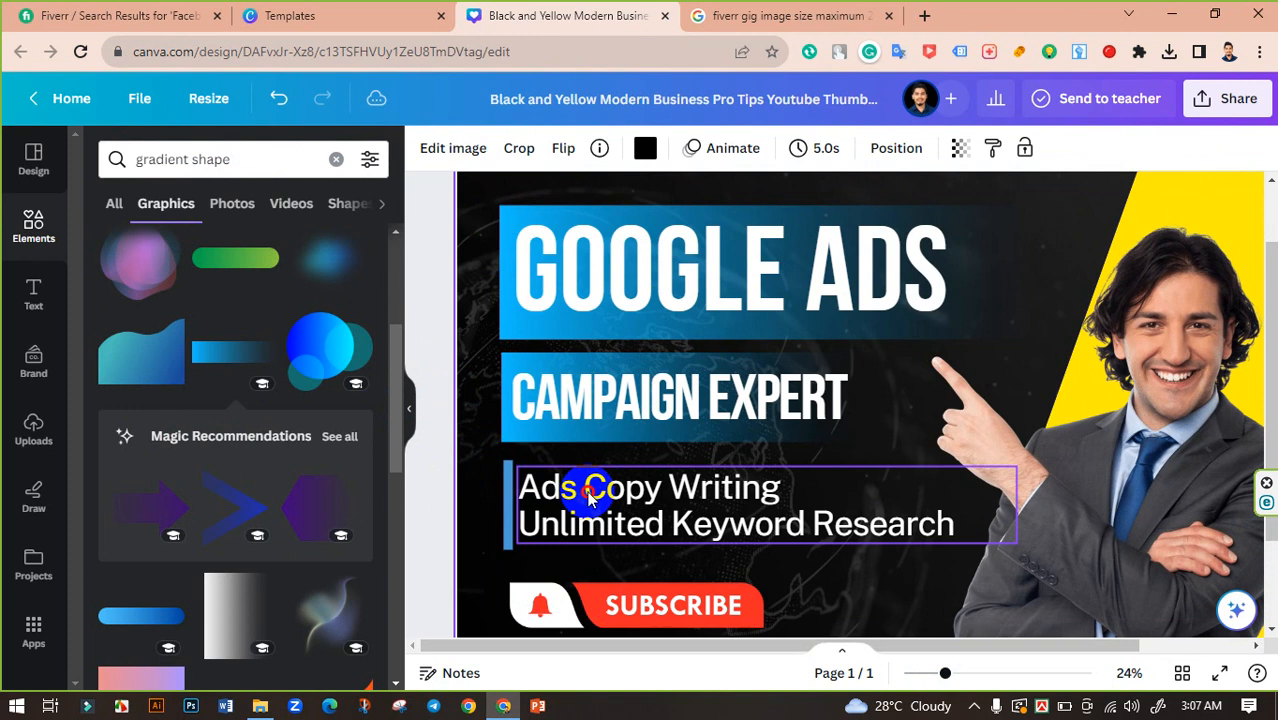
pyautogui.click(610, 493)
pyautogui.moveTo(613, 493); pyautogui.dragTo(622, 490)
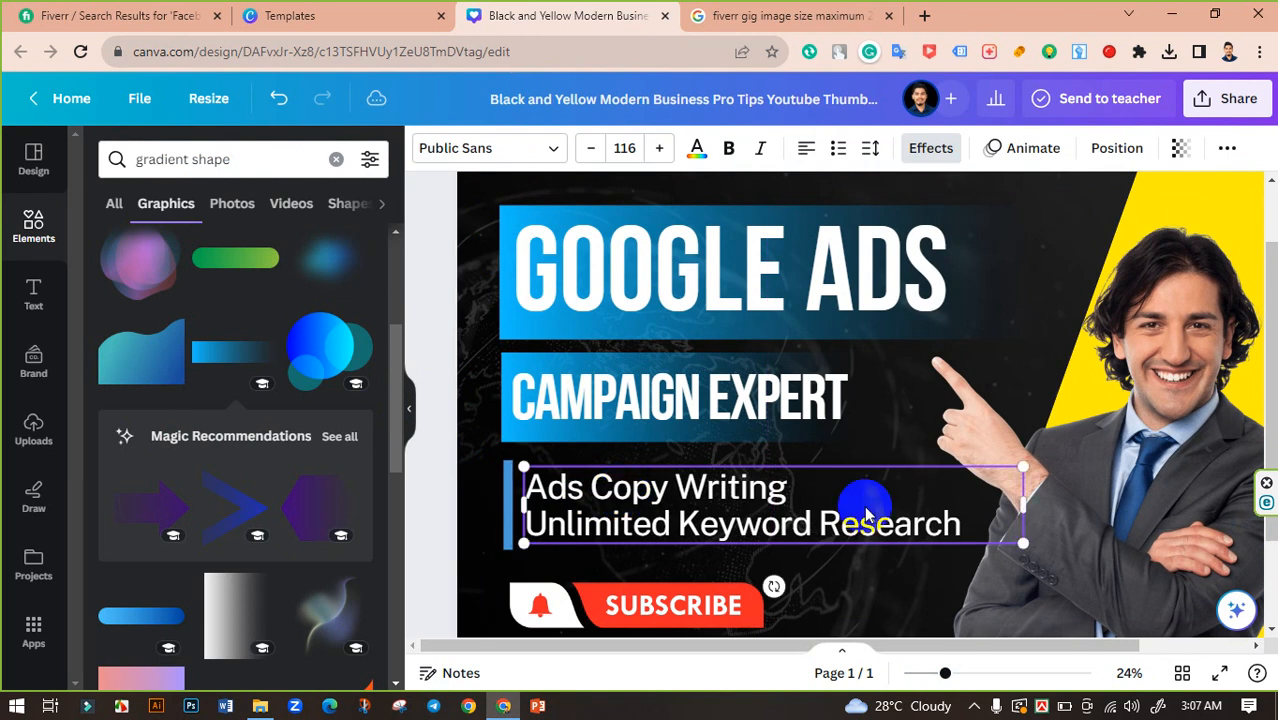
pyautogui.moveTo(1030, 512); pyautogui.dragTo(969, 520)
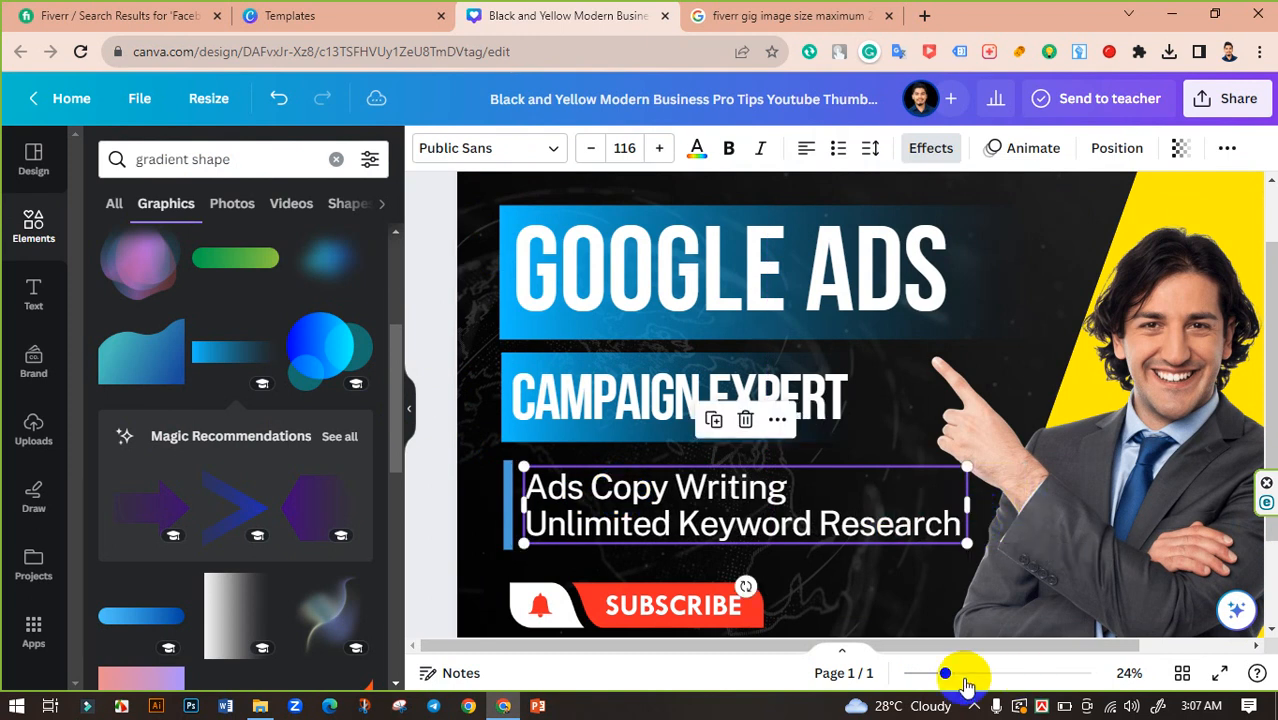
# Delete the red Subscribe badge and the cutout photo of the pointing man.
pyautogui.moveTo(935, 676); pyautogui.dragTo(932, 675)
pyautogui.click(645, 563)
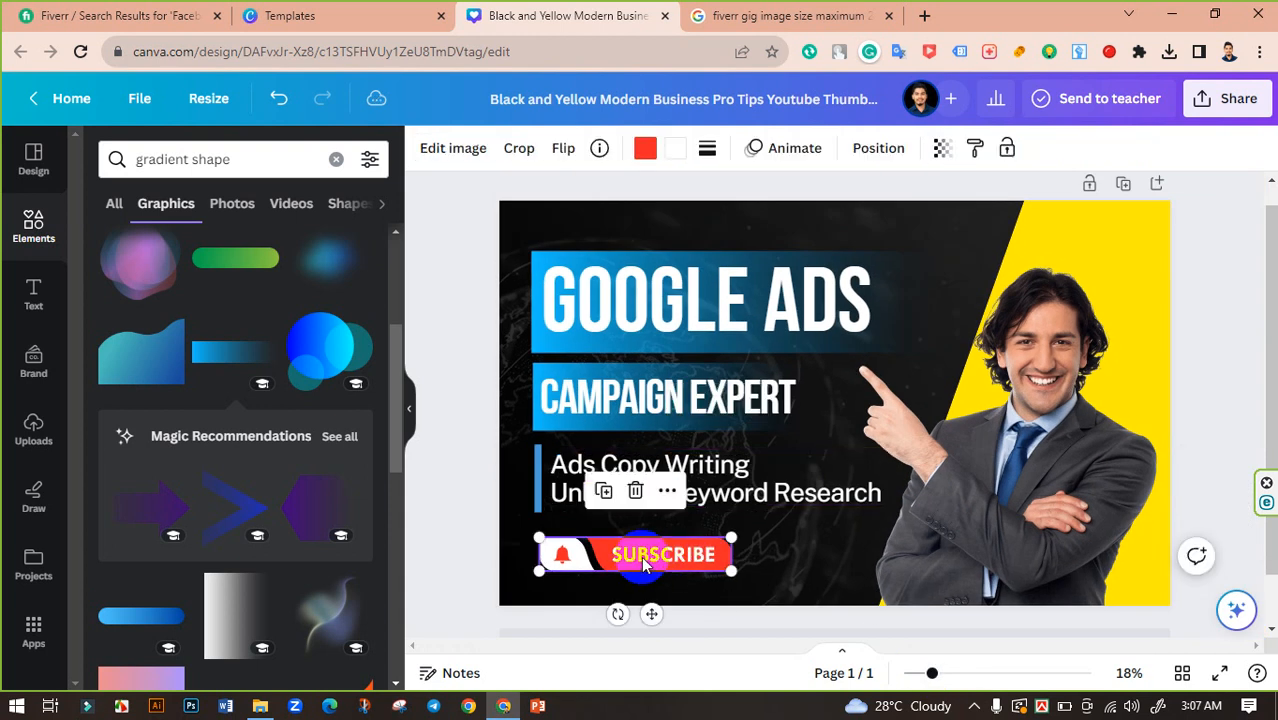
pyautogui.doubleClick(672, 556)
pyautogui.click(427, 470)
pyautogui.click(422, 470)
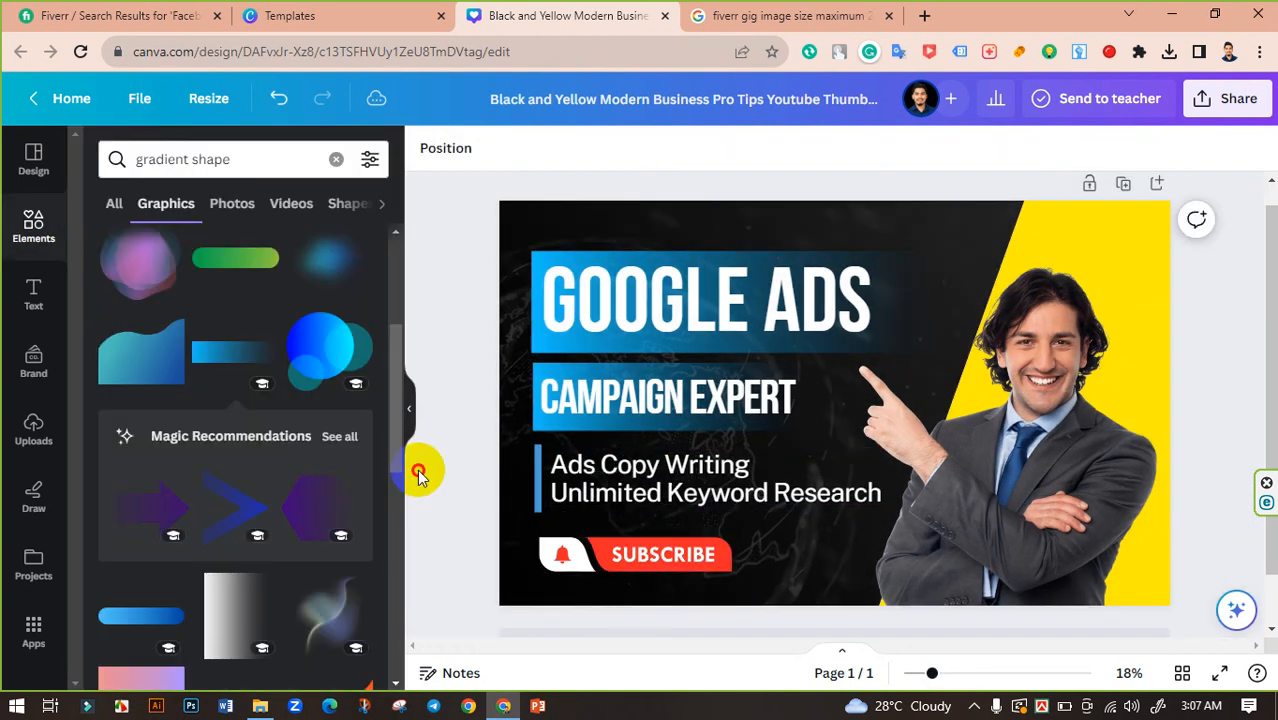
pyautogui.click(650, 563)
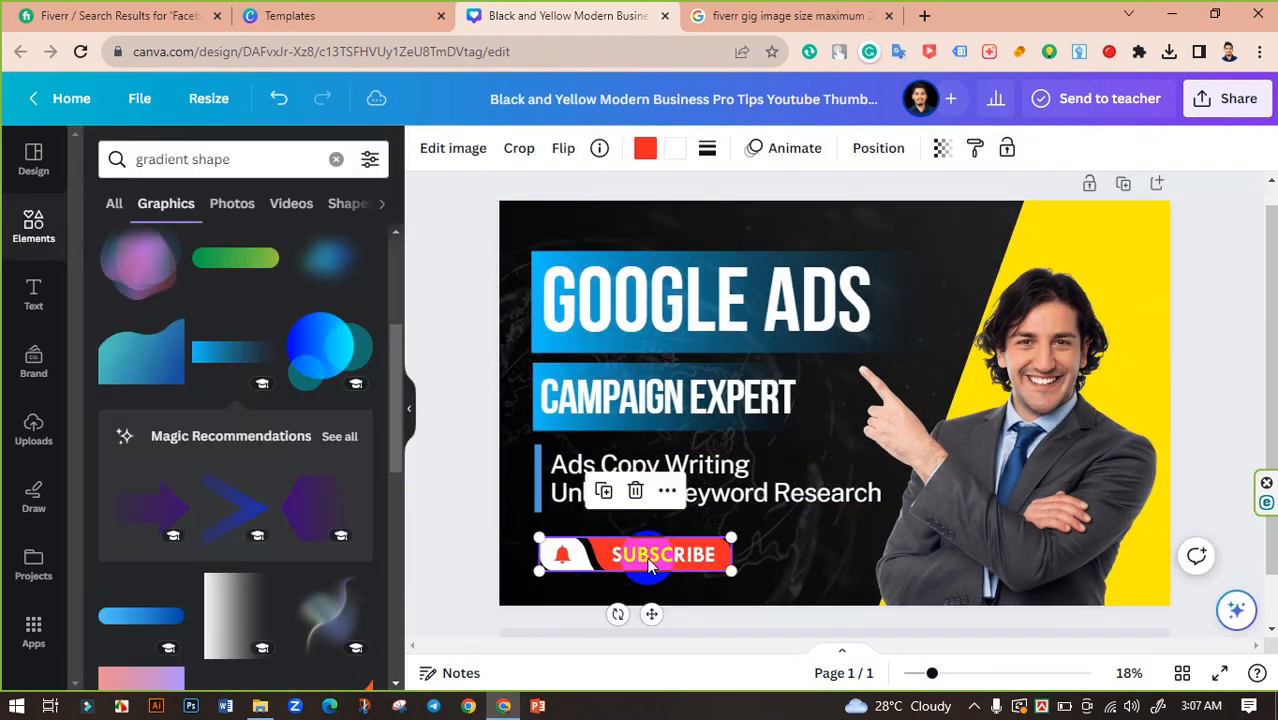
pyautogui.press('Delete')
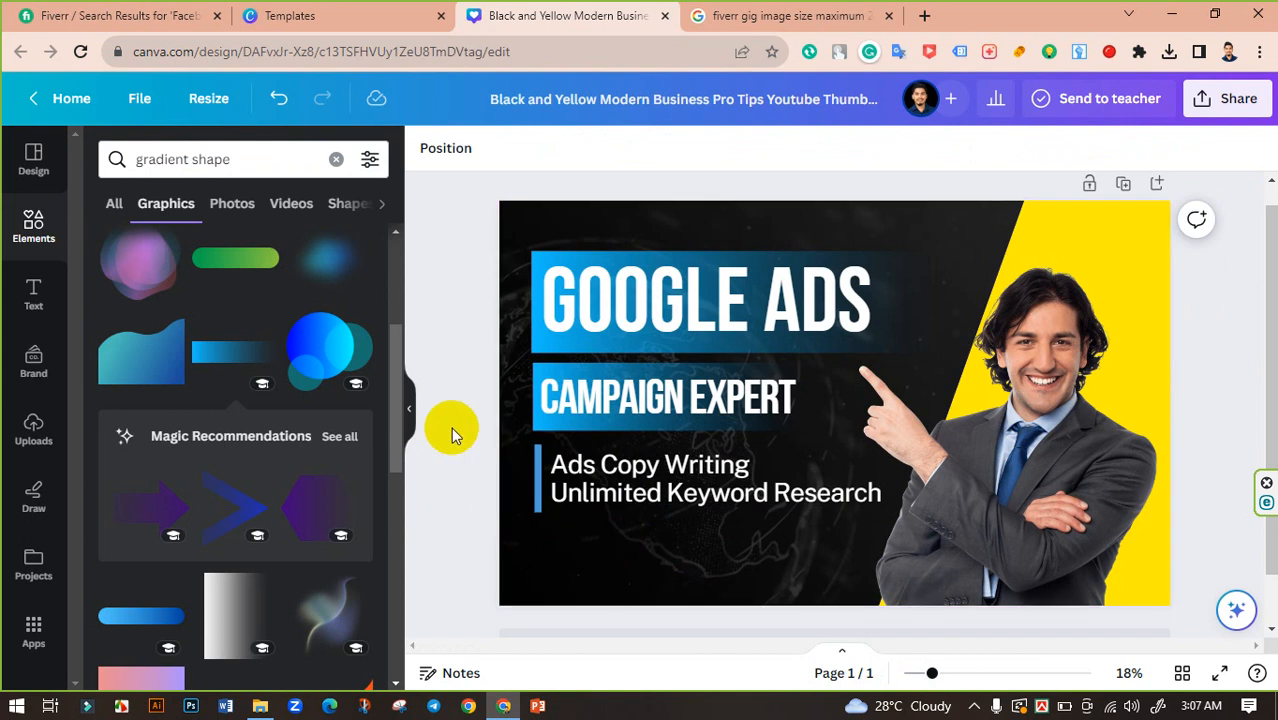
pyautogui.click(1022, 478)
pyautogui.press('Delete')
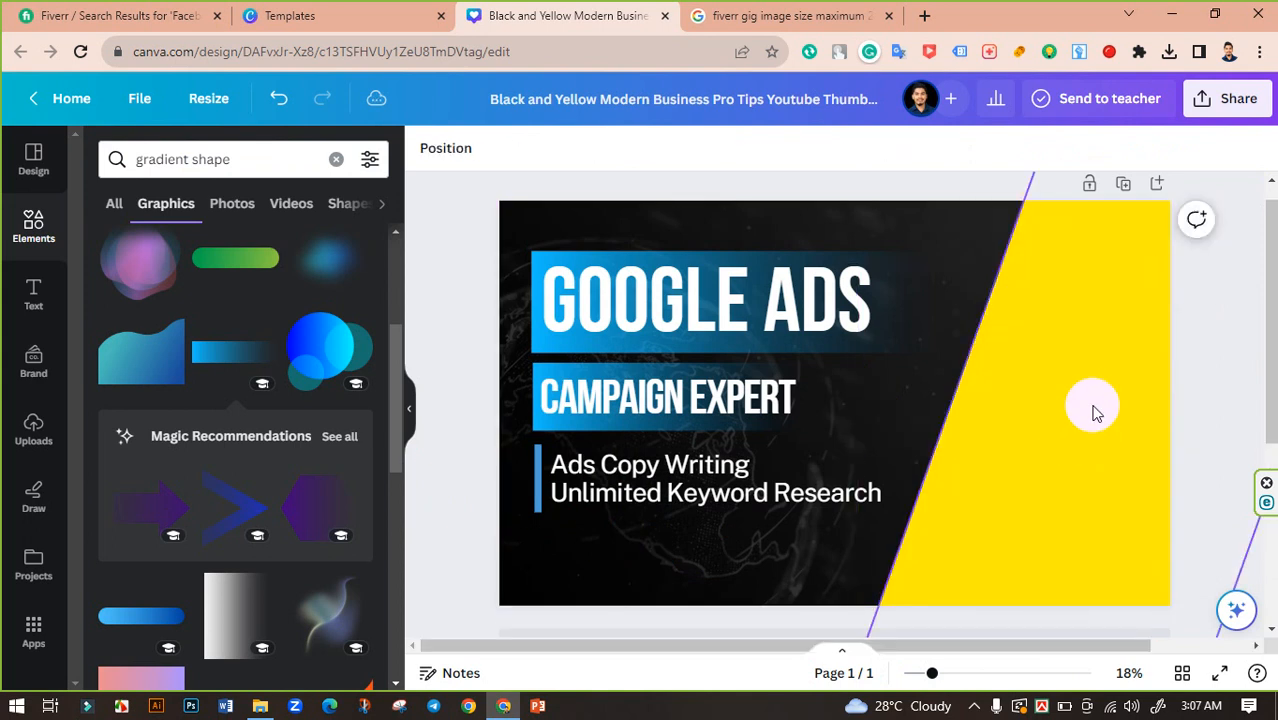
# Add the teal-to-blue wavy gradient graphic to the design and delete the yellow slanted shape.
pyautogui.click(1092, 408)
pyautogui.click(520, 150)
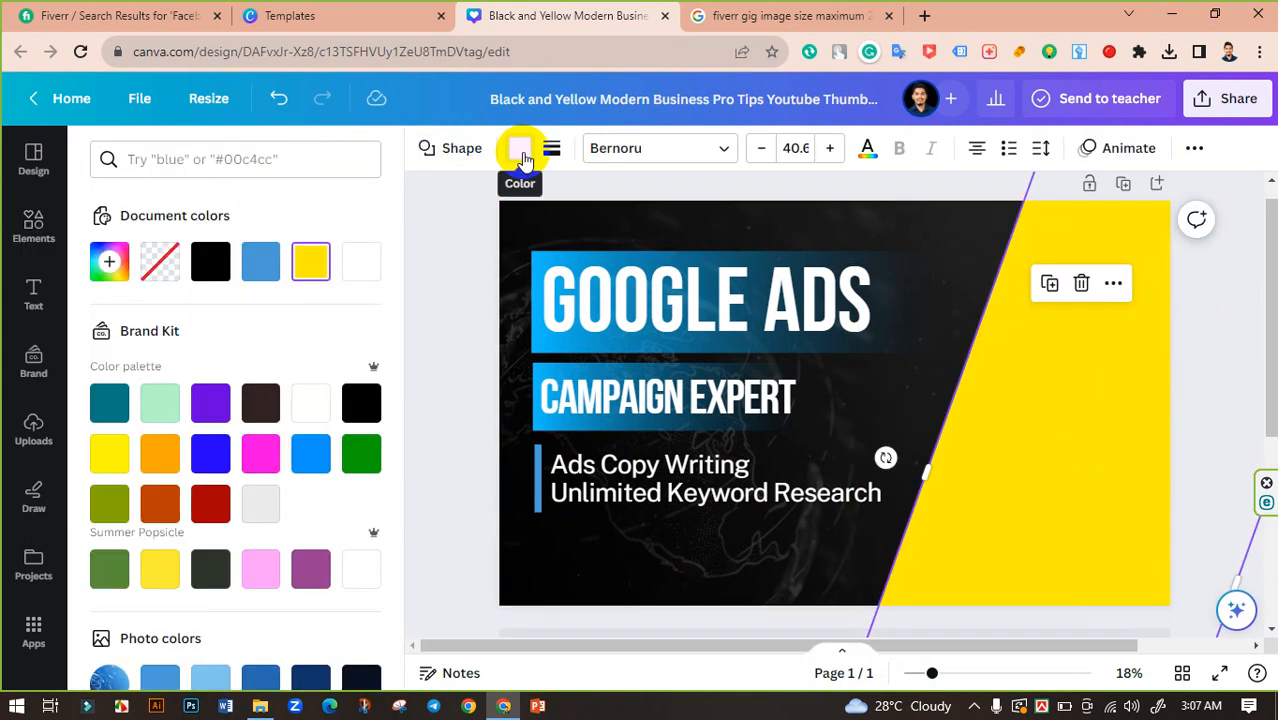
pyautogui.click(520, 150)
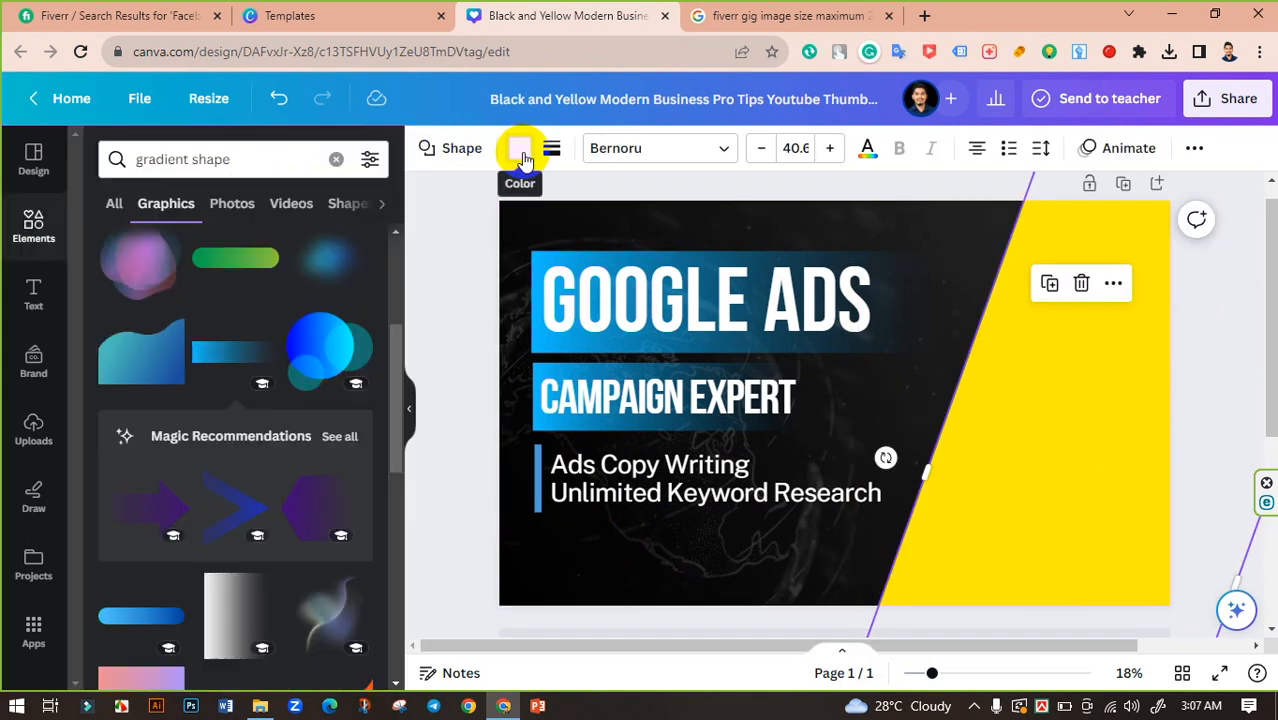
pyautogui.click(137, 368)
pyautogui.click(1060, 453)
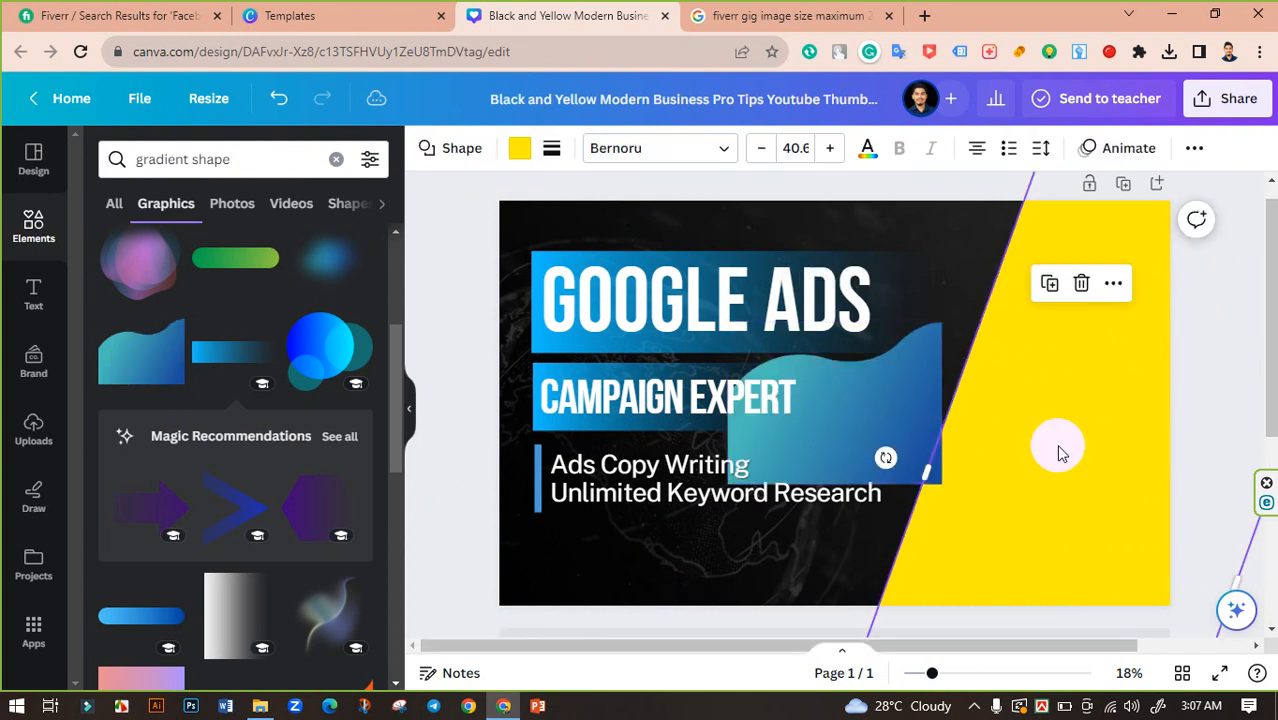
pyautogui.press('Delete')
# Rotate and enlarge the wavy graphic so its curved edge faces the headline, and place it over the canvas's right side.
pyautogui.moveTo(865, 425); pyautogui.dragTo(1120, 460)
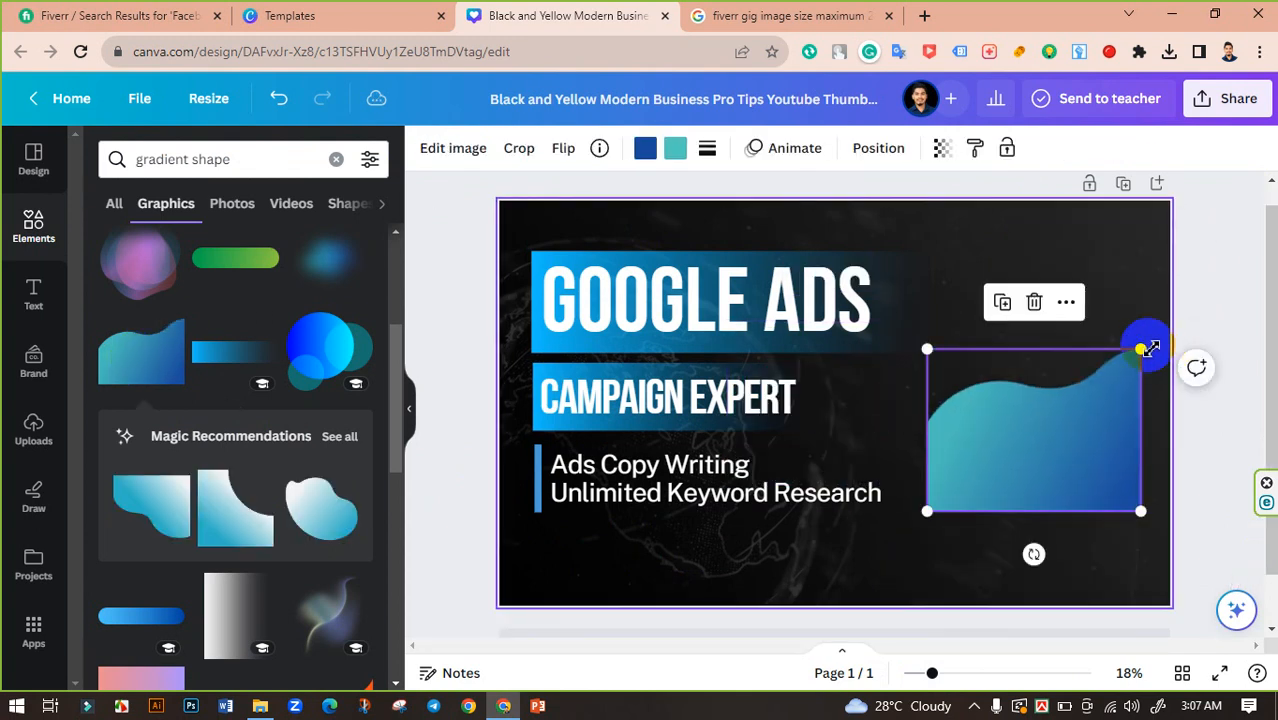
pyautogui.moveTo(1040, 555); pyautogui.dragTo(1160, 540)
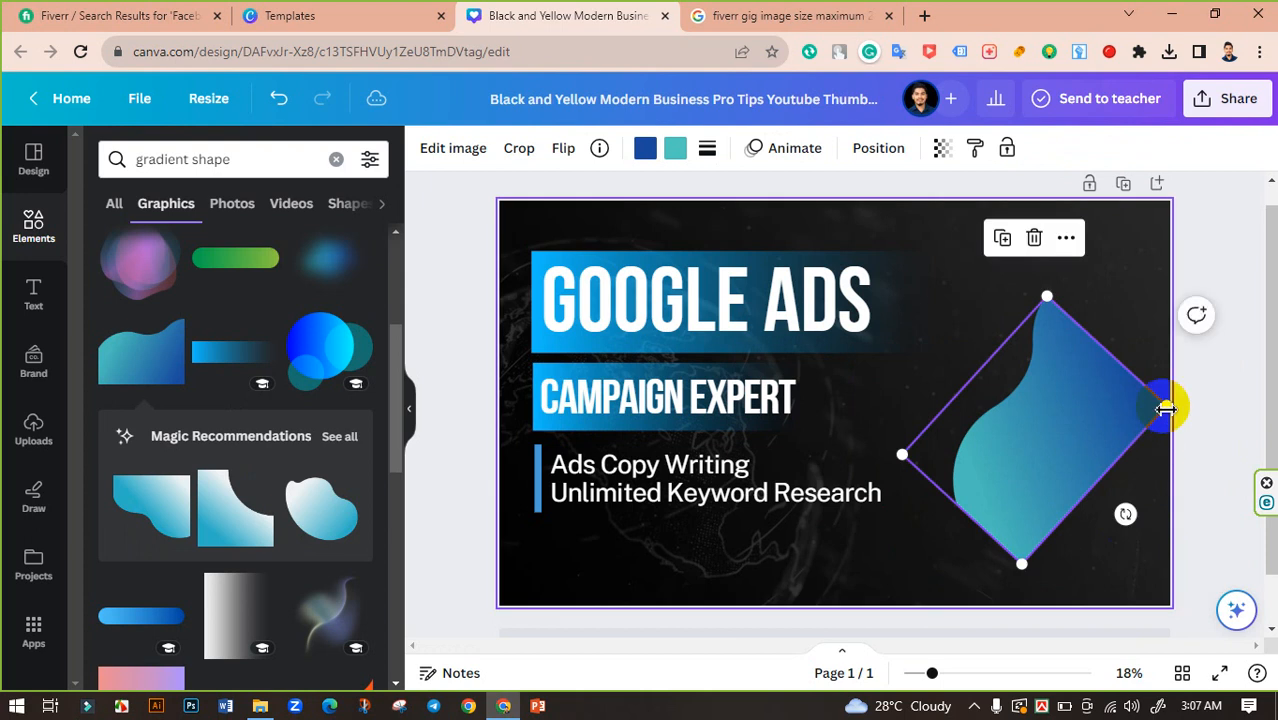
pyautogui.moveTo(1168, 408); pyautogui.dragTo(1268, 386)
pyautogui.moveTo(1010, 460); pyautogui.dragTo(980, 476)
pyautogui.moveTo(964, 673); pyautogui.dragTo(906, 672)
pyautogui.moveTo(1099, 374); pyautogui.dragTo(1135, 365)
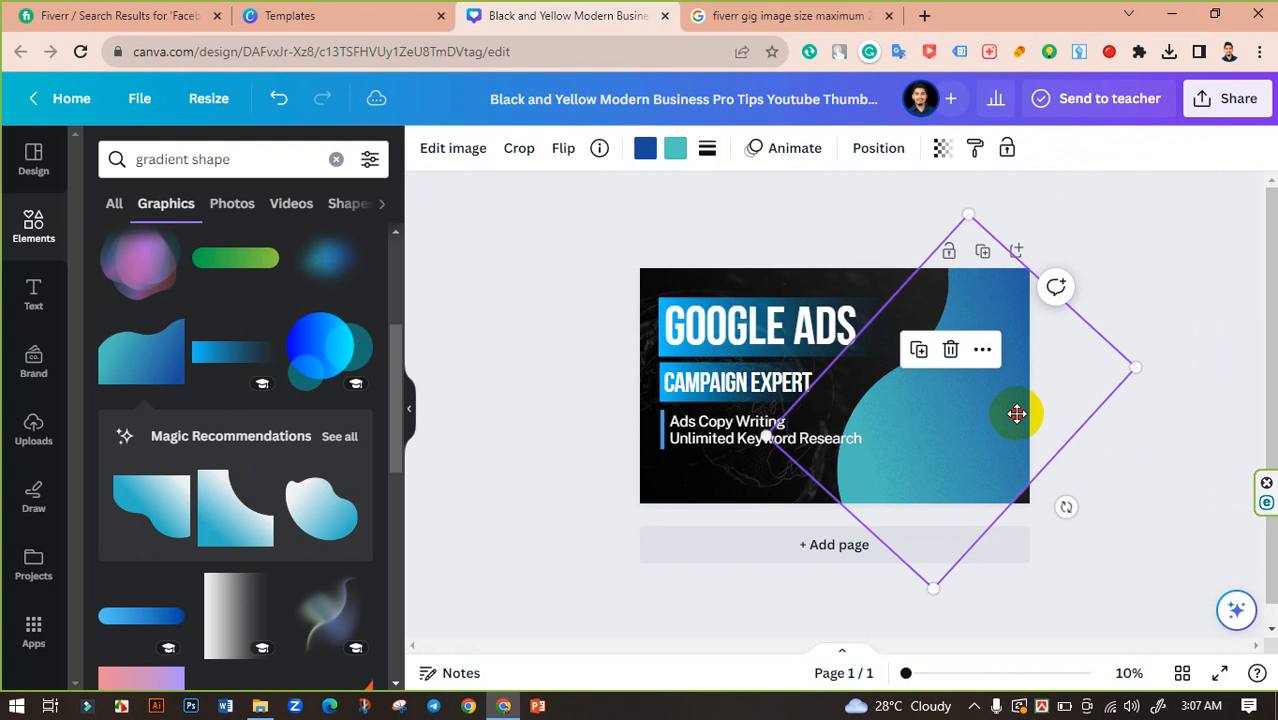
pyautogui.moveTo(1016, 411); pyautogui.dragTo(1013, 419)
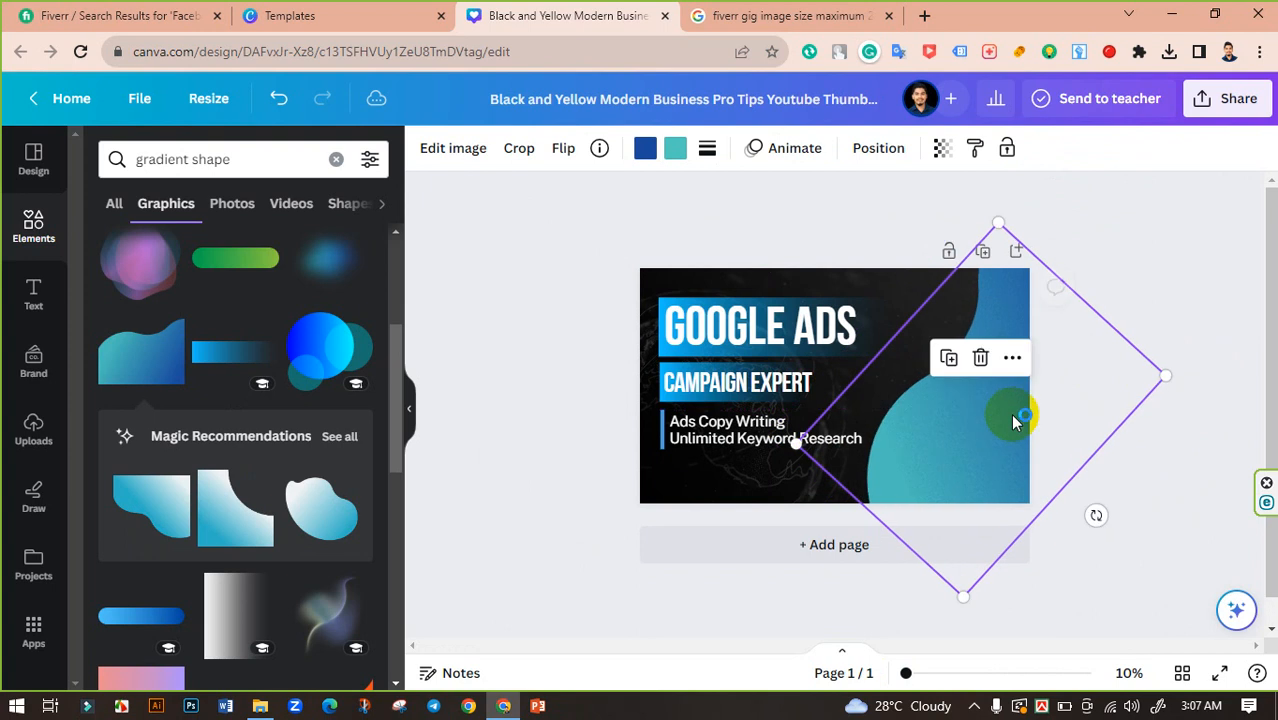
pyautogui.moveTo(961, 465)
pyautogui.mouseDown()
pyautogui.moveTo(936, 488)
pyautogui.moveTo(947, 476)
pyautogui.mouseUp()
pyautogui.click(1155, 463)
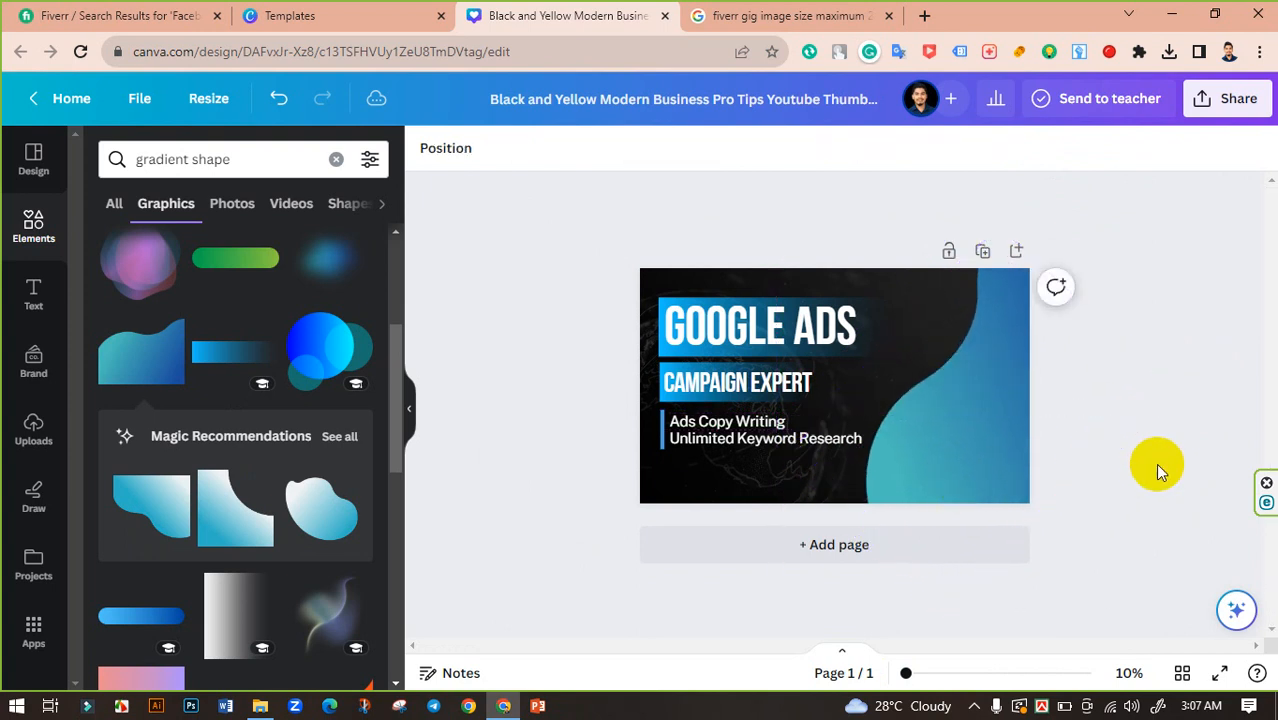
# Enlarge the wavy graphic a little more, turn it more upright and reposition it to fill the canvas's right side from top to bottom.
pyautogui.click(1018, 451)
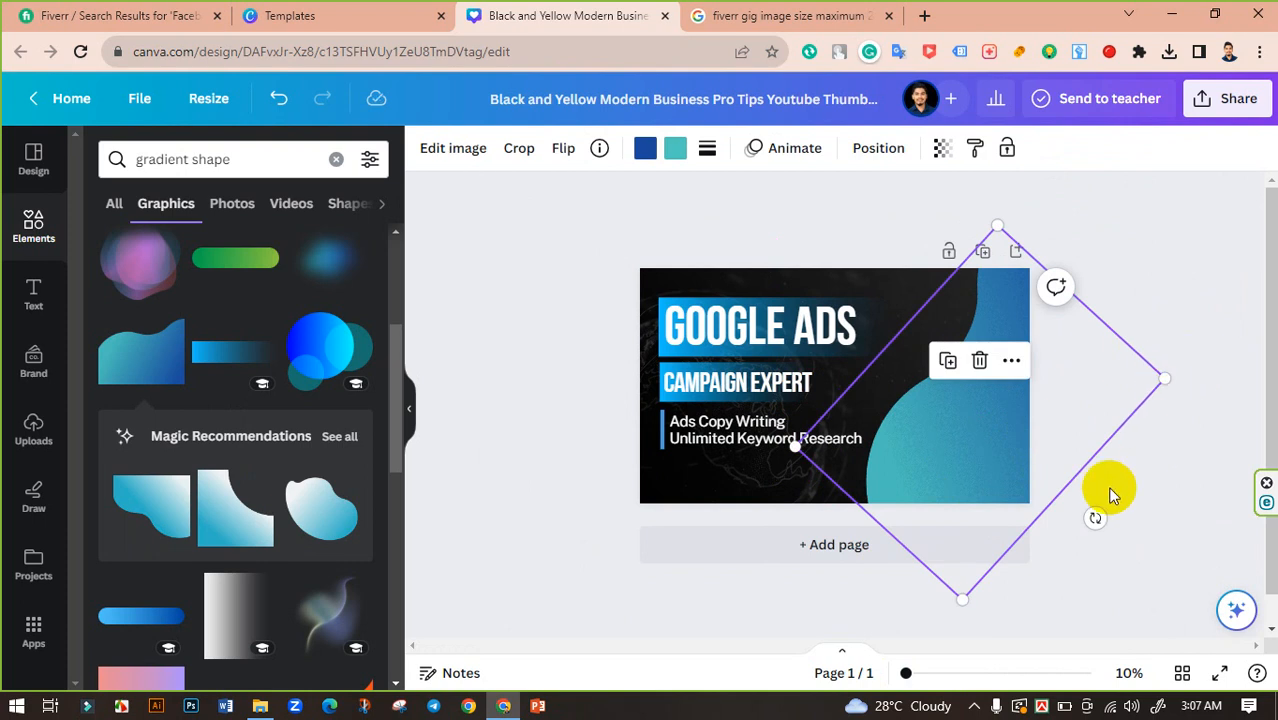
pyautogui.moveTo(997, 228); pyautogui.dragTo(995, 198)
pyautogui.moveTo(993, 408)
pyautogui.mouseDown()
pyautogui.moveTo(952, 430)
pyautogui.moveTo(993, 428)
pyautogui.mouseUp()
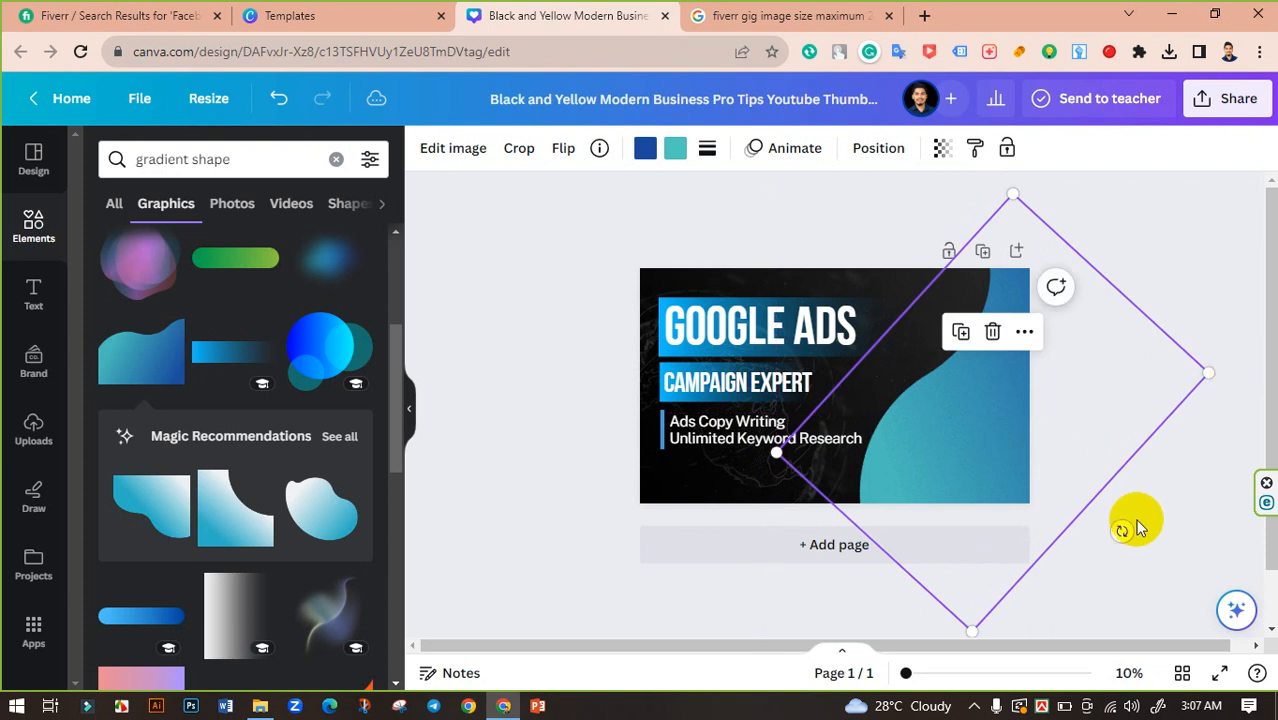
pyautogui.moveTo(1130, 530); pyautogui.dragTo(1152, 479)
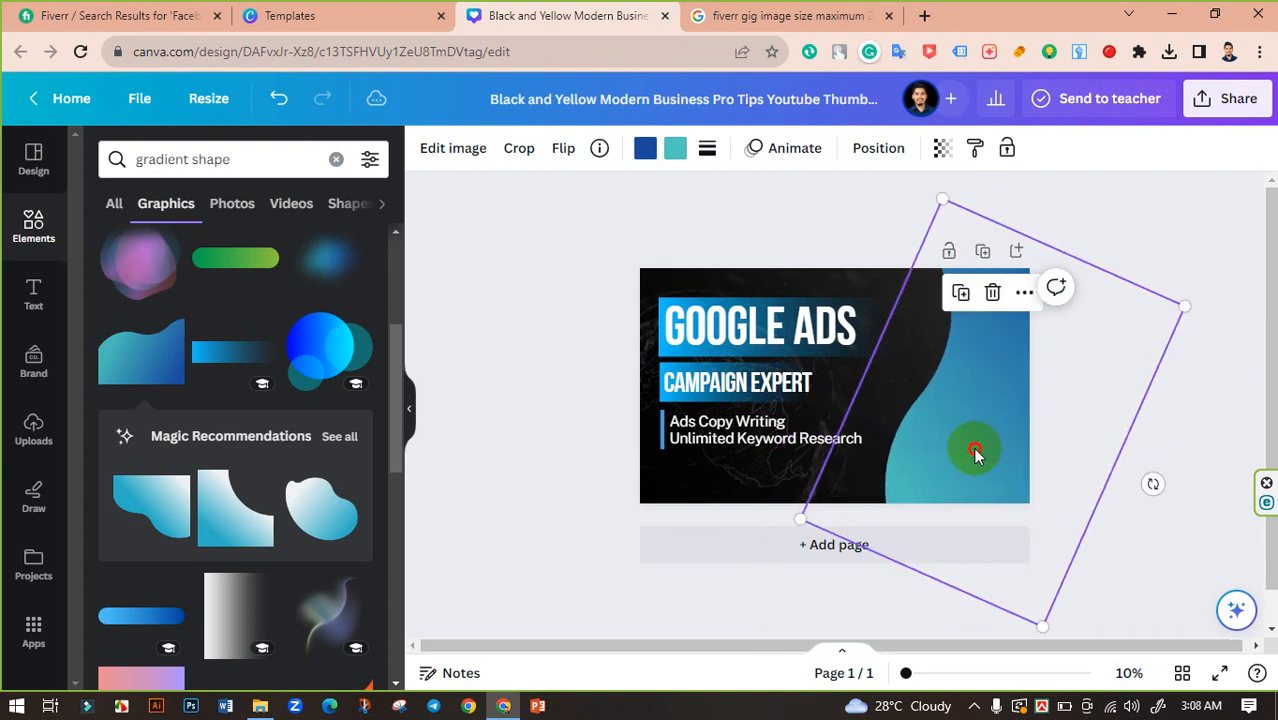
pyautogui.moveTo(973, 448)
pyautogui.mouseDown()
pyautogui.moveTo(949, 447)
pyautogui.moveTo(973, 434)
pyautogui.mouseUp()
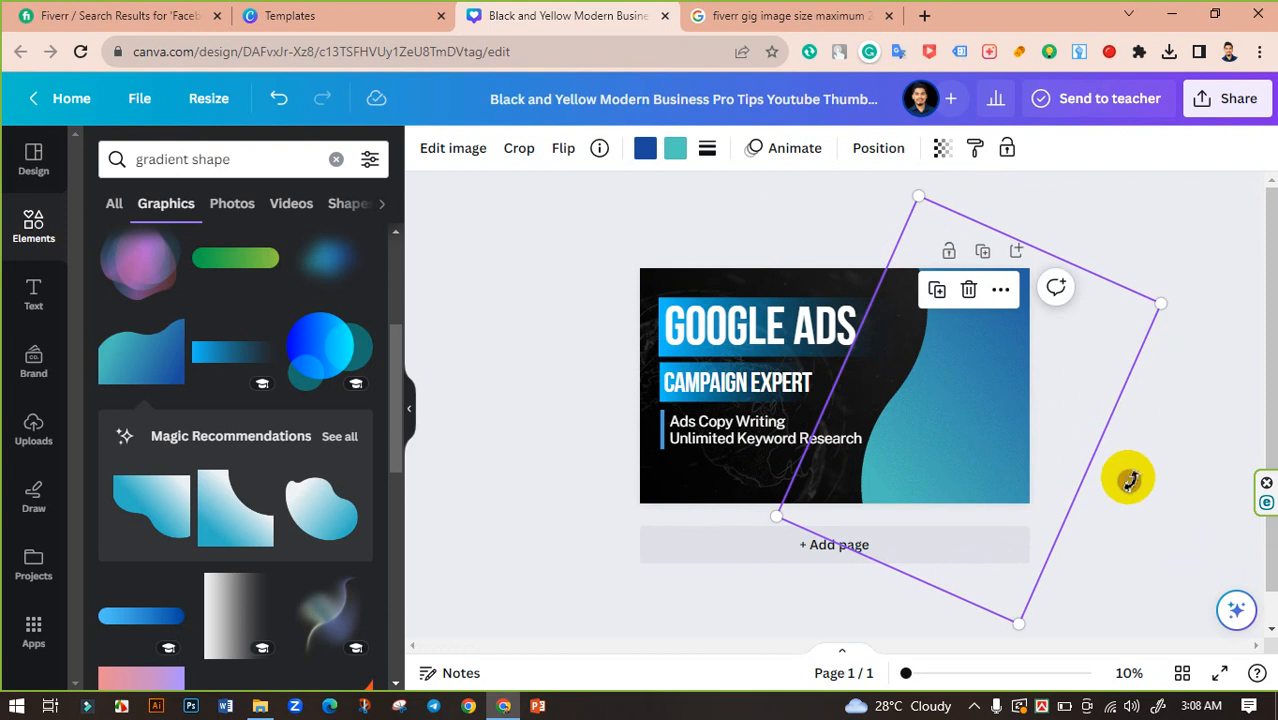
pyautogui.moveTo(1130, 476); pyautogui.dragTo(1107, 476)
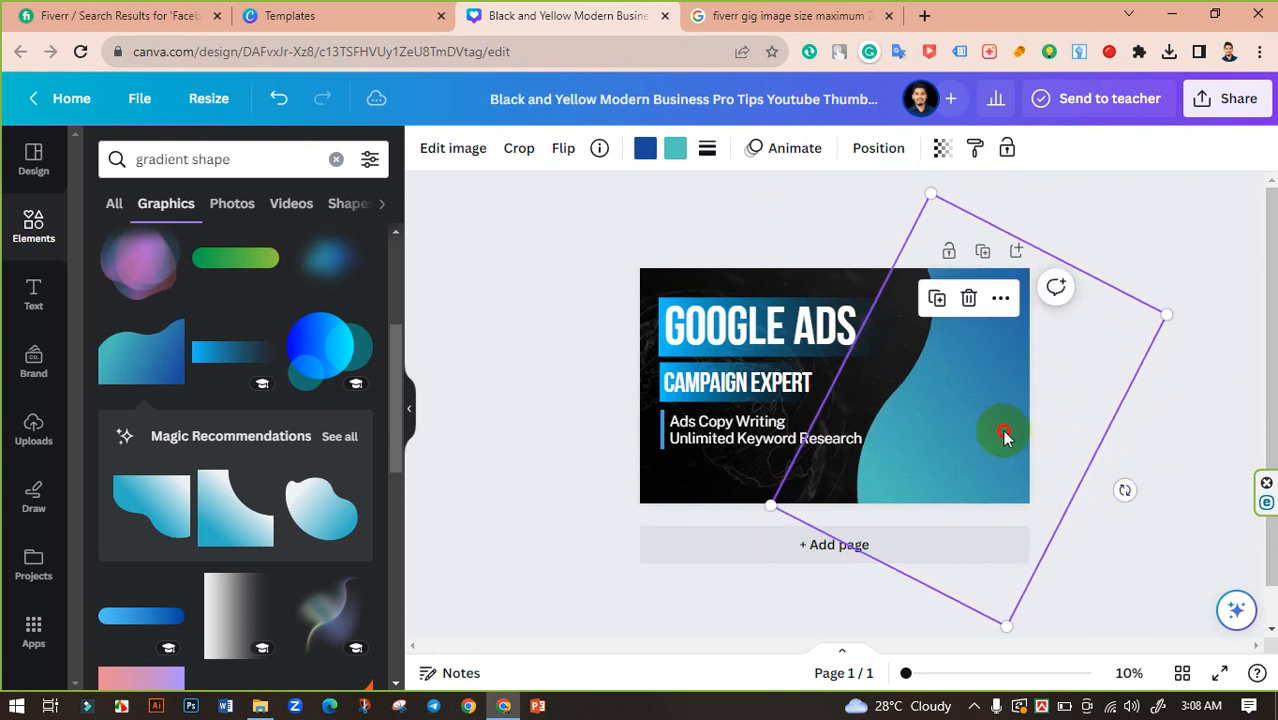
pyautogui.moveTo(1002, 431); pyautogui.dragTo(1005, 430)
pyautogui.click(555, 377)
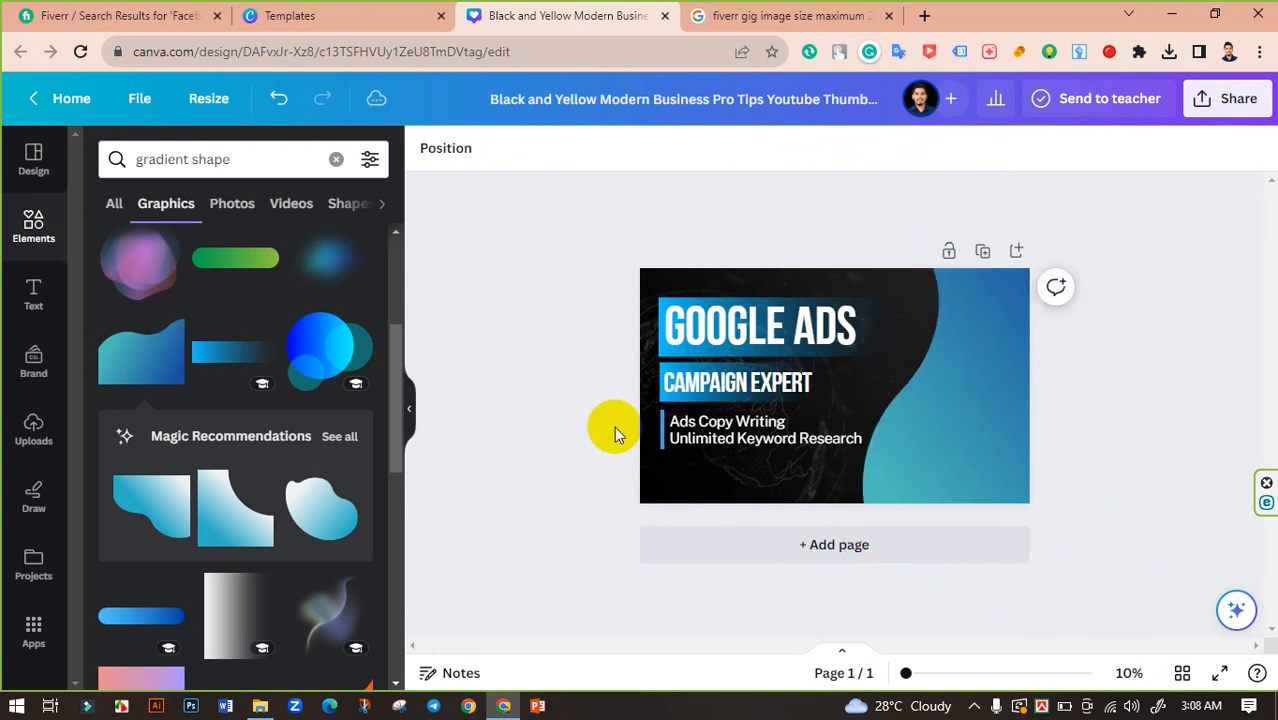
# Replace the wavy graphic's teal with the second, lighter blue of the photo colors.
pyautogui.moveTo(907, 677); pyautogui.dragTo(921, 673)
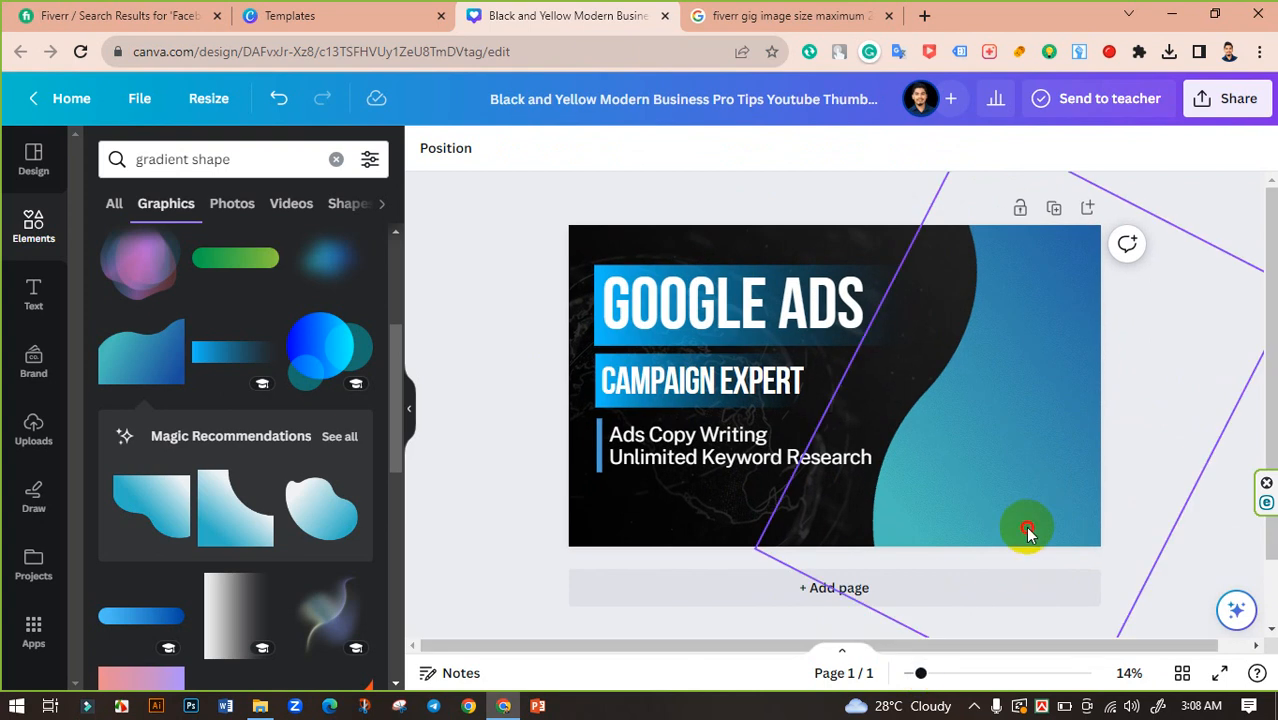
pyautogui.click(1021, 528)
pyautogui.click(674, 150)
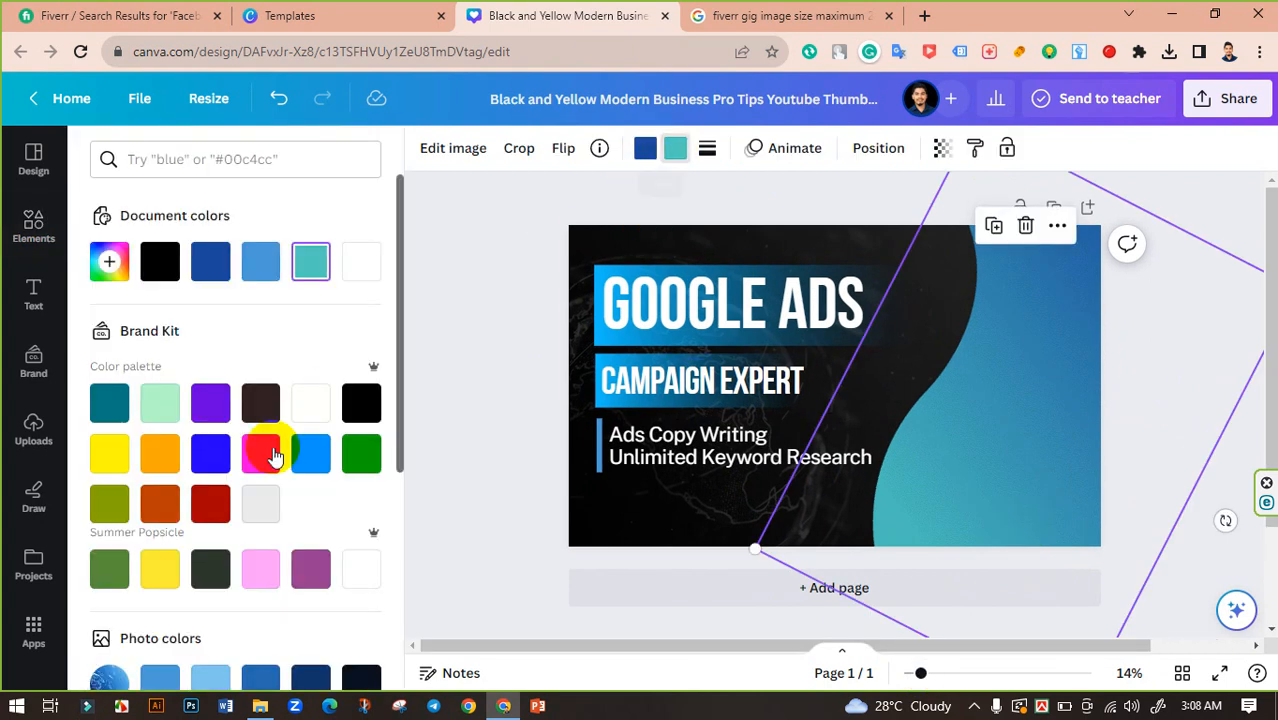
pyautogui.scroll(-3, 210, 450)
pyautogui.click(212, 404)
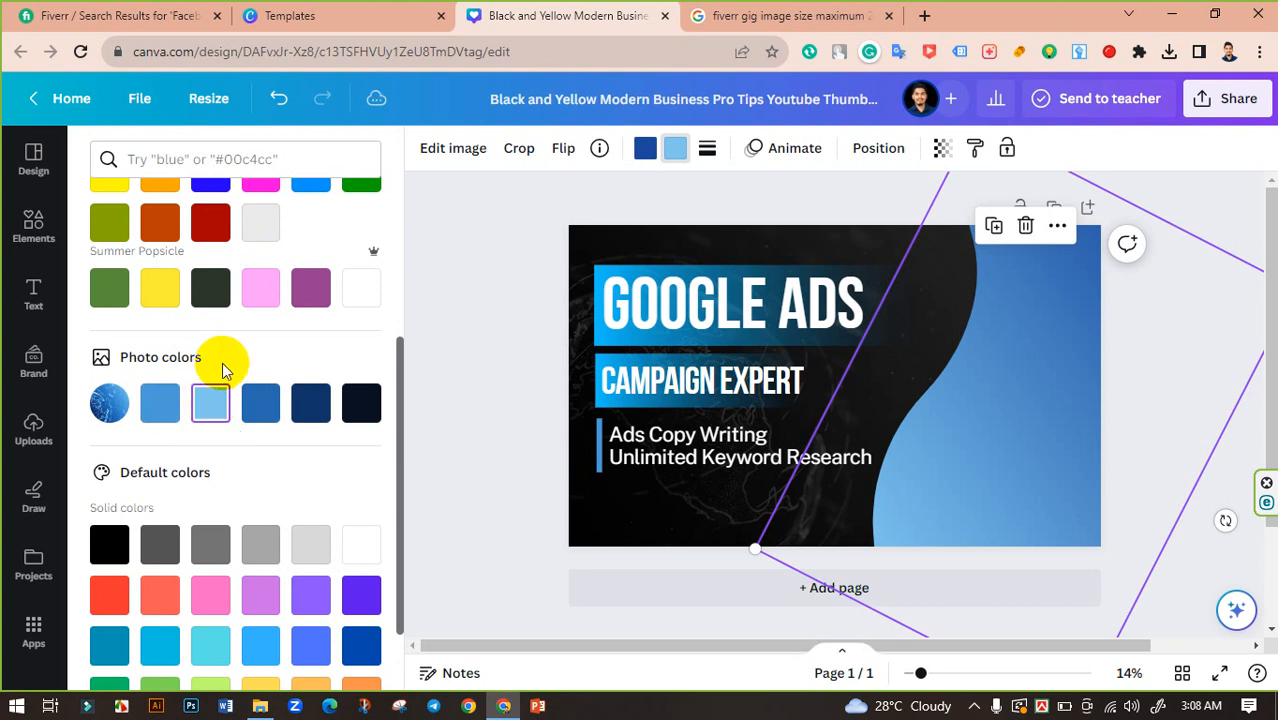
pyautogui.scroll(3, 222, 363)
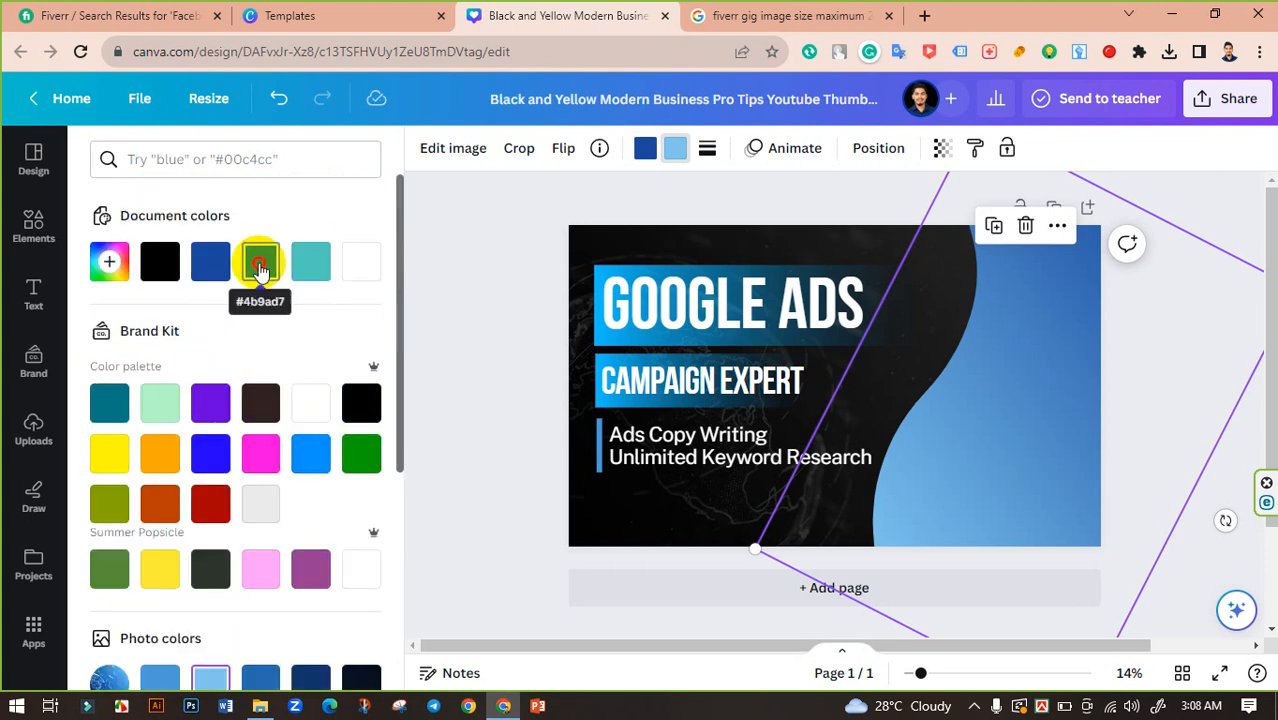
# Change the wavy graphic's lighter color to the document blue #4B9AD7 and adjust it to a brighter #299BF4.
pyautogui.click(260, 264)
pyautogui.click(260, 266)
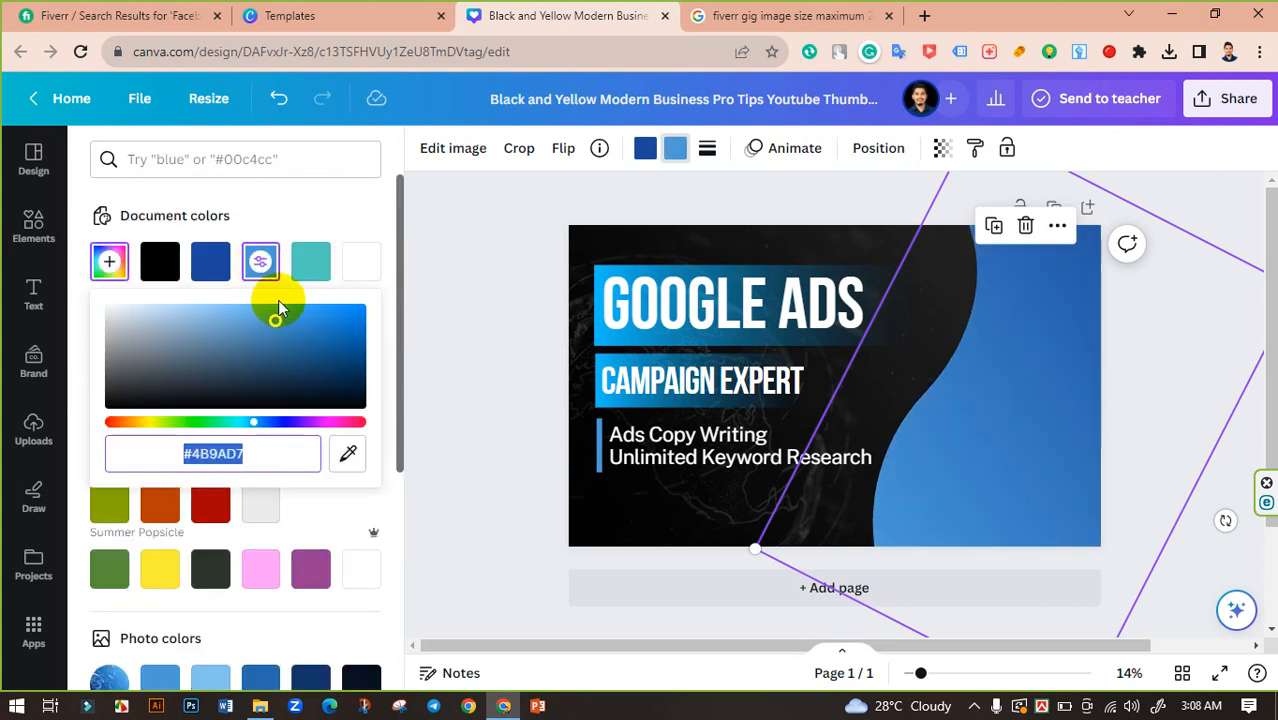
pyautogui.click(262, 308)
pyautogui.moveTo(262, 308); pyautogui.dragTo(260, 306)
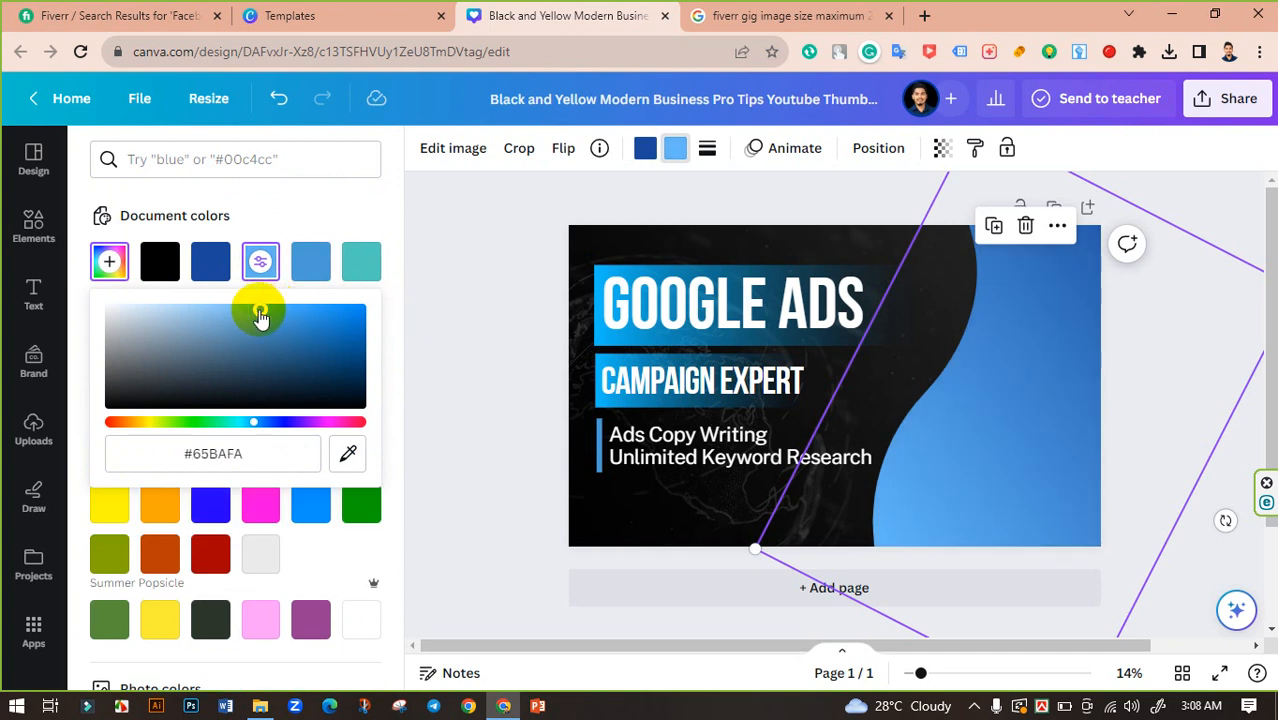
pyautogui.moveTo(260, 316); pyautogui.dragTo(320, 308)
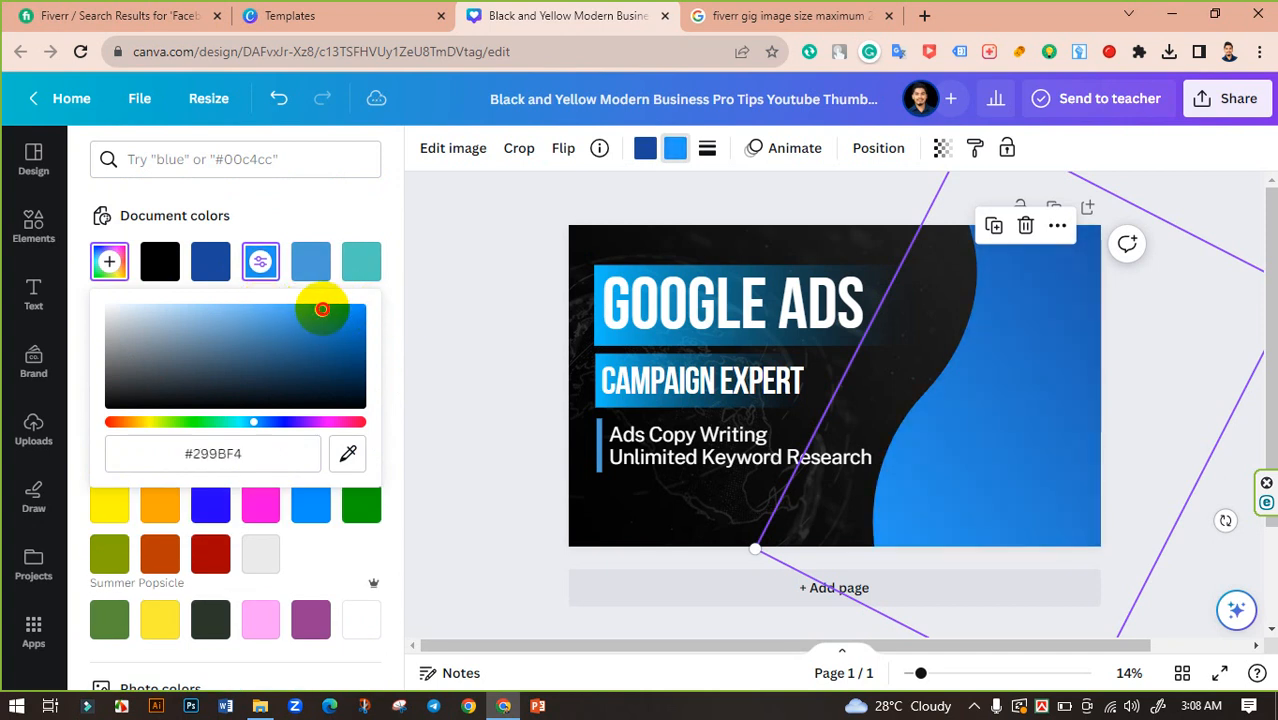
# Sample the bright blue of the gradient behind GOOGLE ADS as the wavy graphic's lighter color.
pyautogui.click(345, 451)
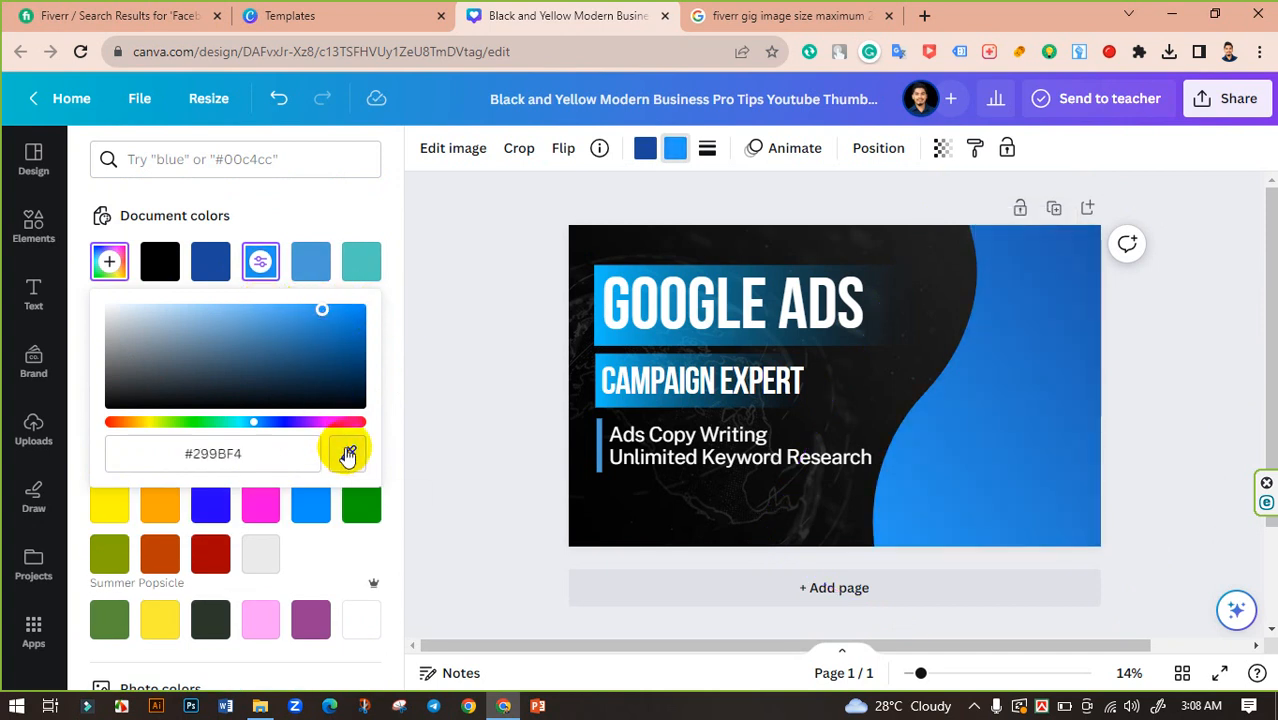
pyautogui.click(604, 281)
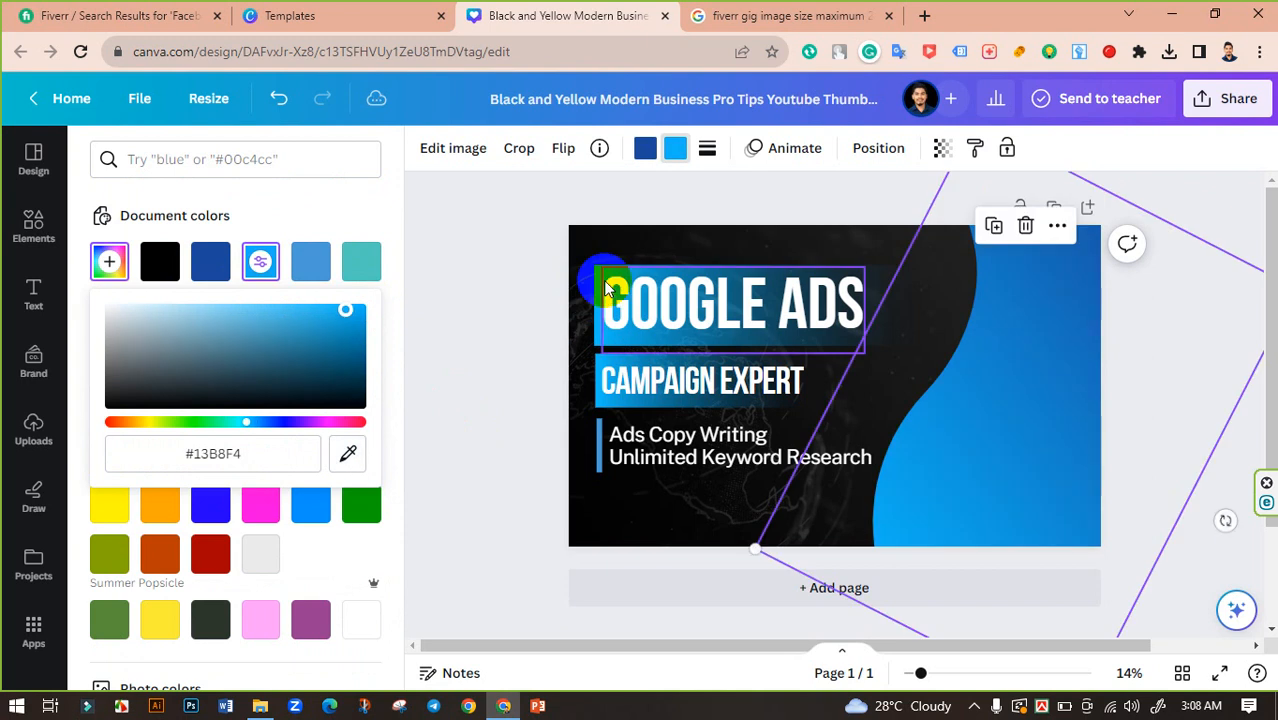
pyautogui.click(470, 310)
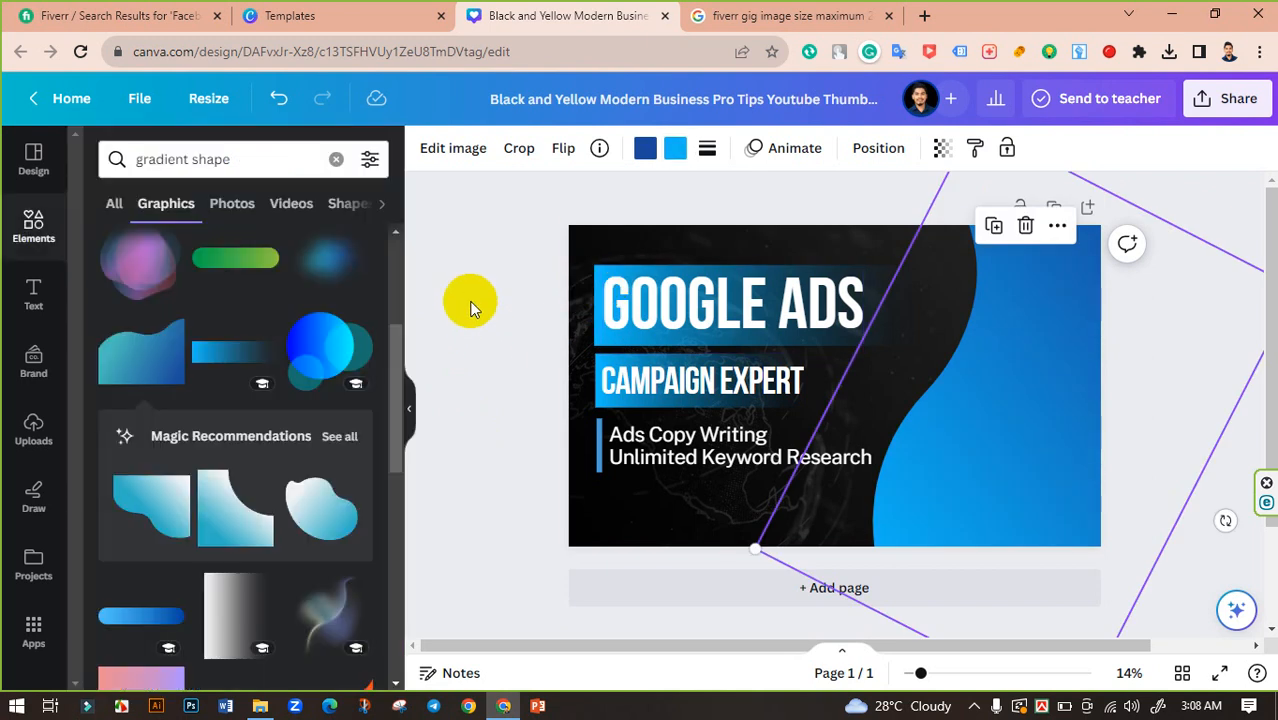
# Sample the darker blue (#12617E) of the gradient behind GOOGLE ADS as the wavy graphic's darker color and deselect the graphic.
pyautogui.click(1037, 397)
pyautogui.click(645, 148)
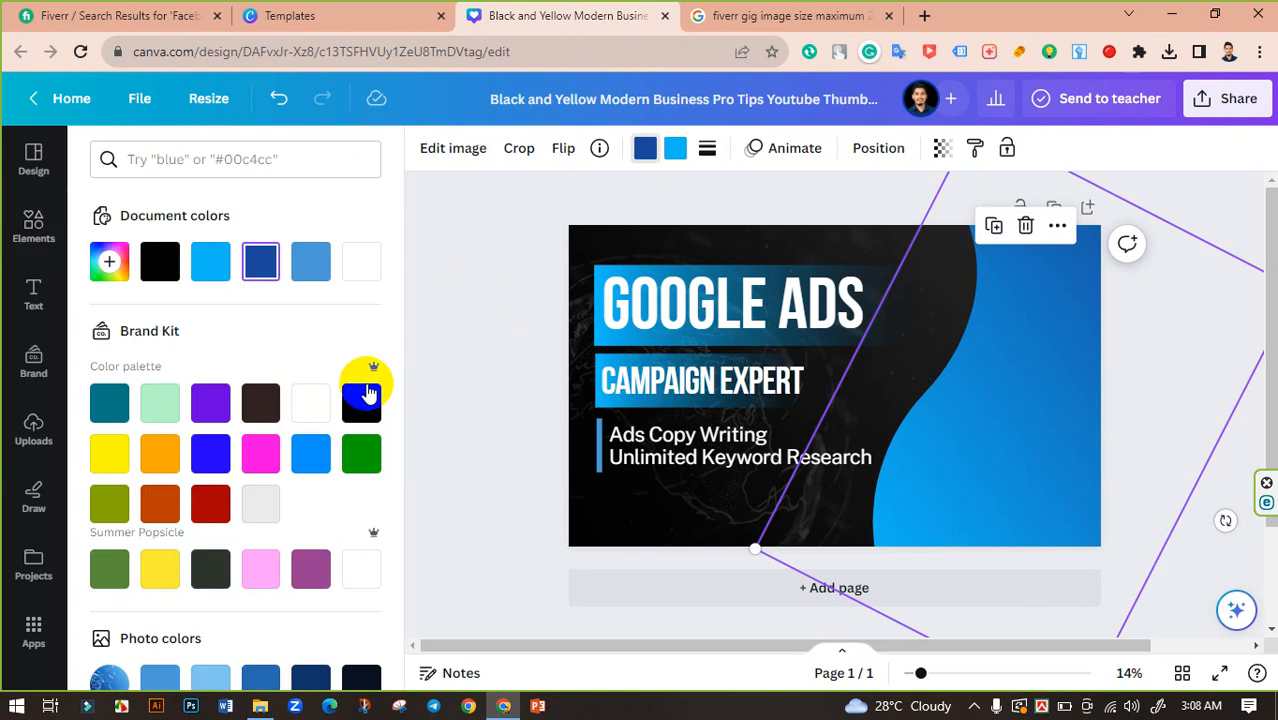
pyautogui.click(110, 262)
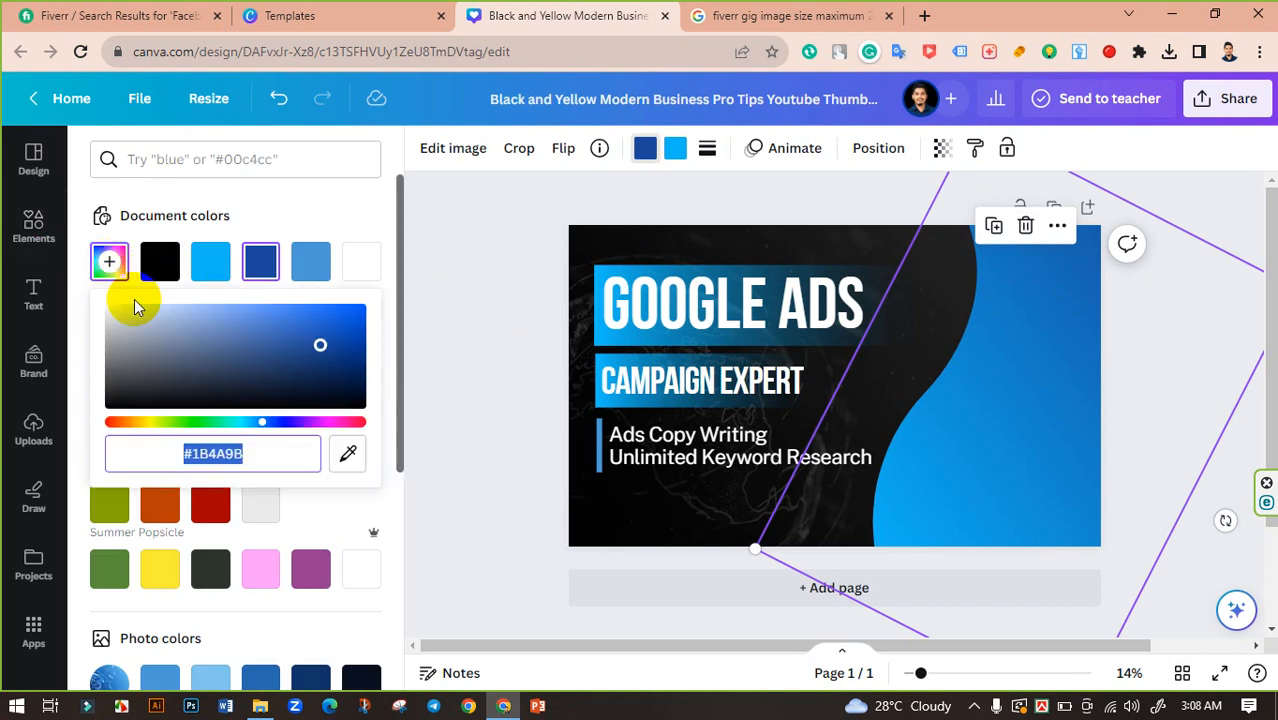
pyautogui.click(345, 462)
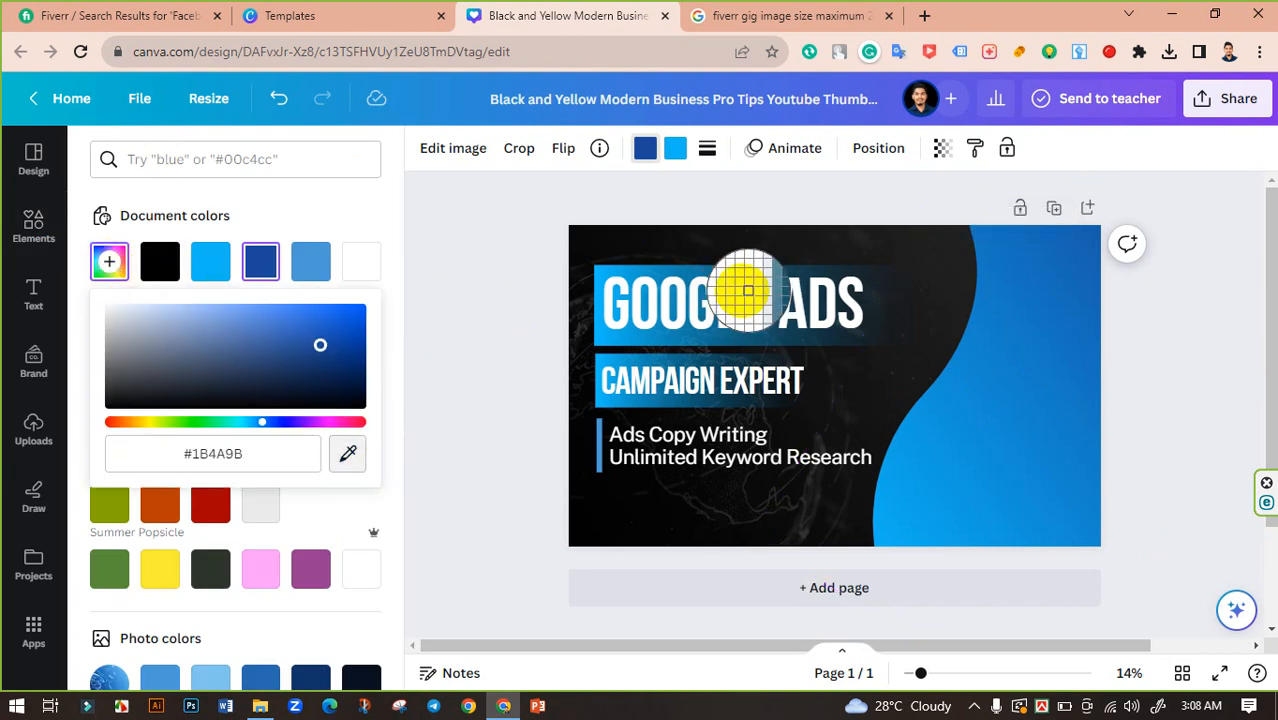
pyautogui.click(737, 292)
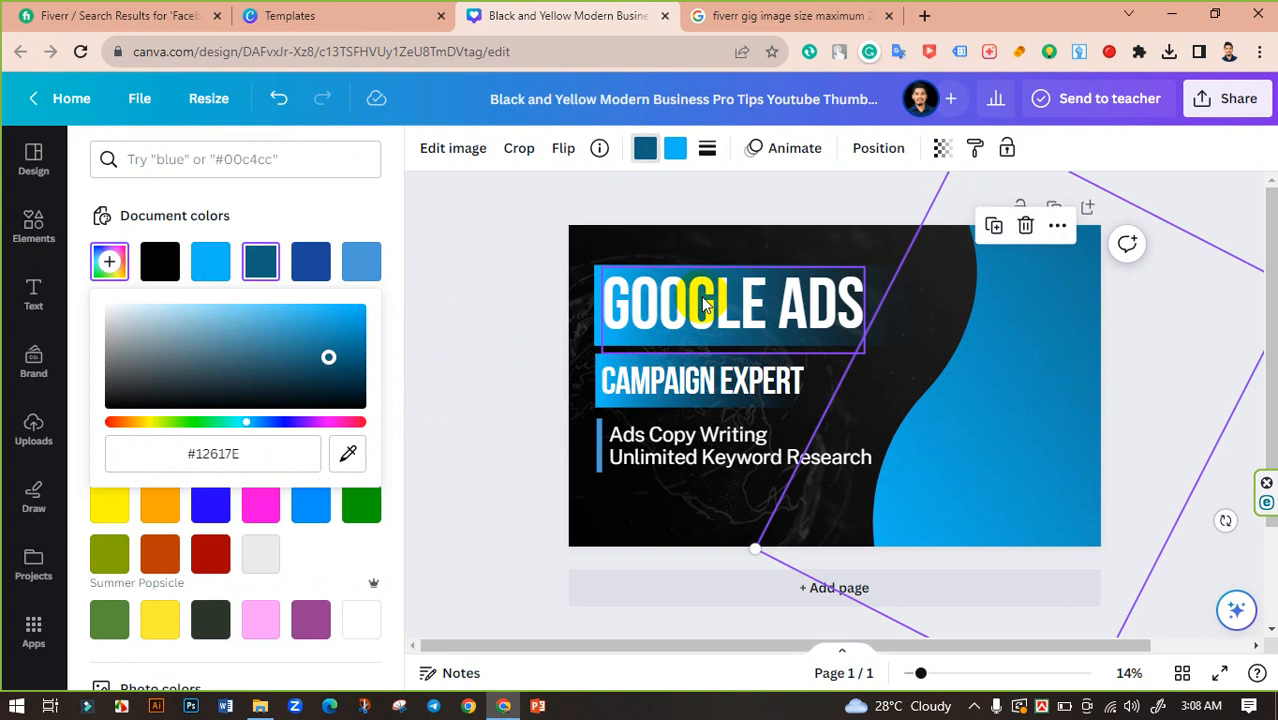
pyautogui.click(483, 287)
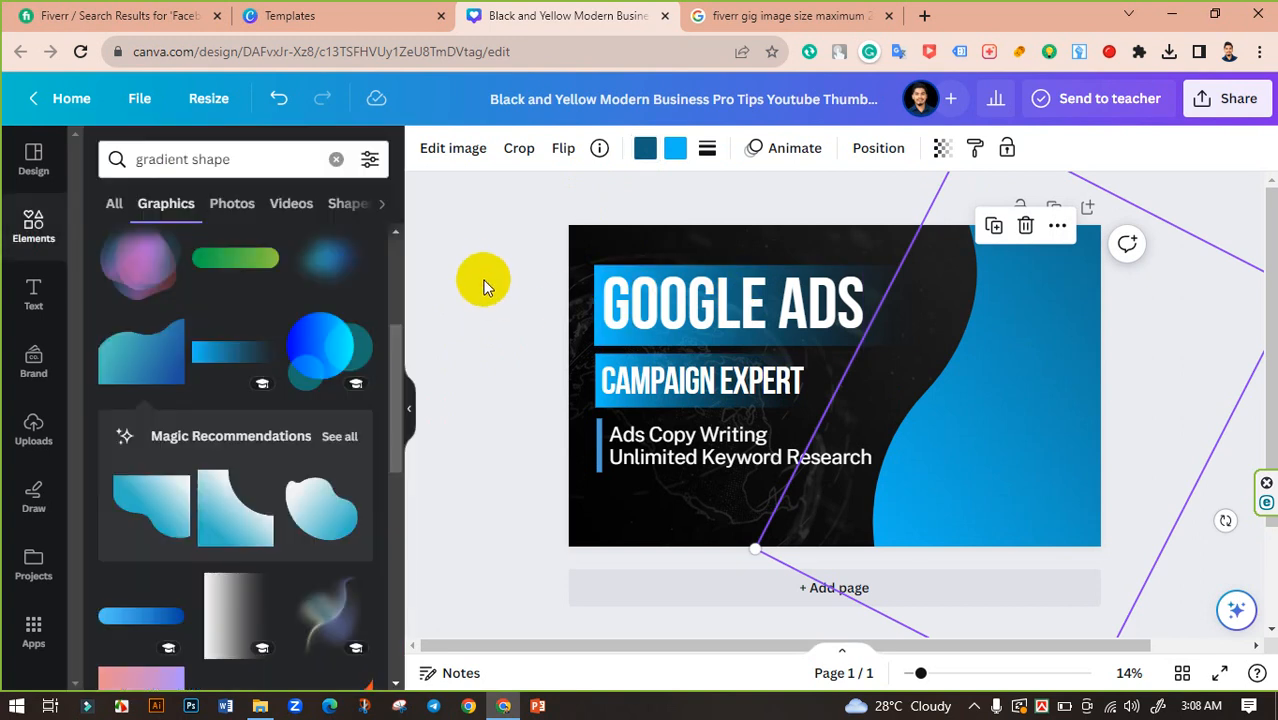
pyautogui.click(483, 282)
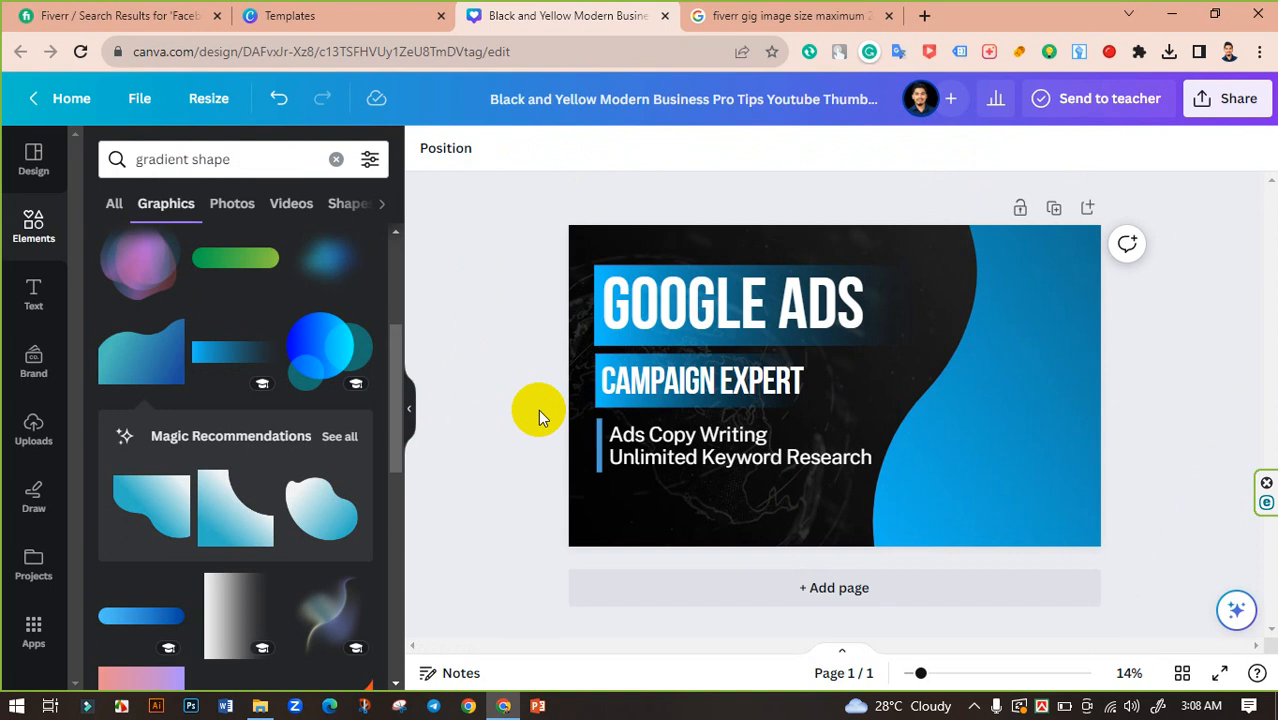
# Add the uploaded cut-out portrait of the man in a dark blue shirt, enlarged and aligned to the canvas's lower right corner.
pyautogui.click(34, 425)
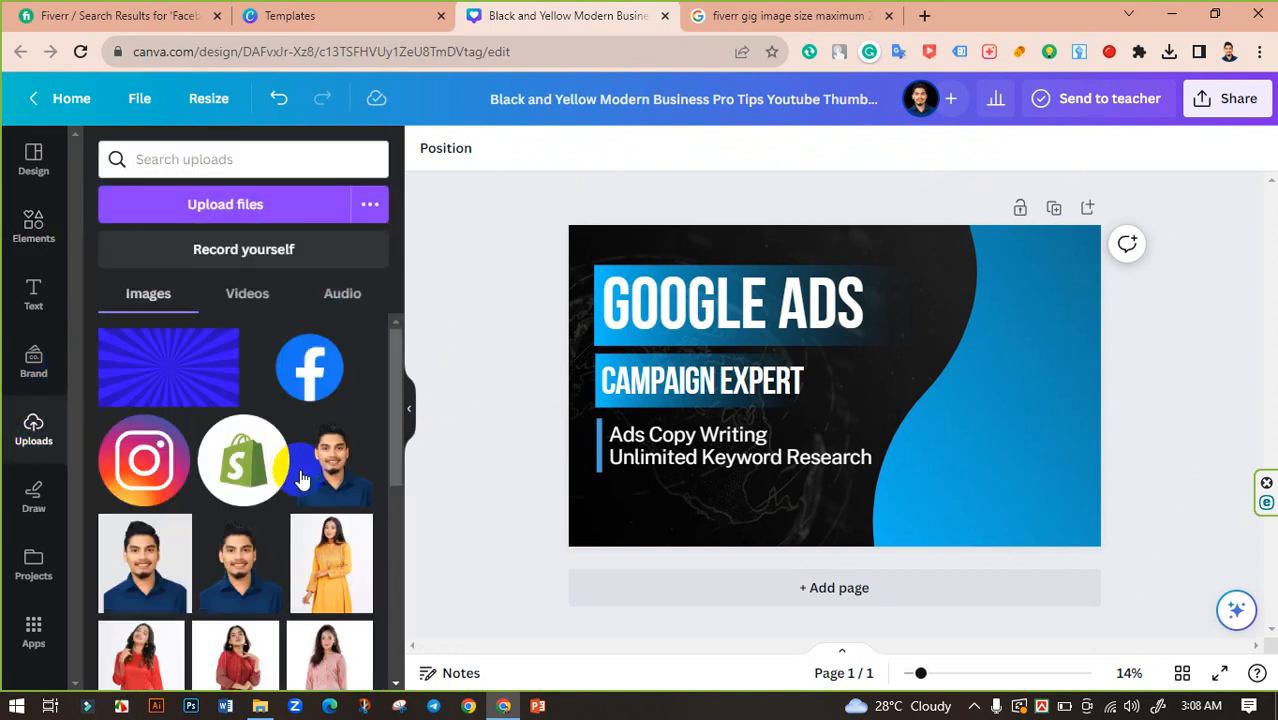
pyautogui.click(332, 462)
pyautogui.moveTo(901, 465); pyautogui.dragTo(1024, 515)
pyautogui.moveTo(1057, 316); pyautogui.dragTo(1105, 258)
pyautogui.moveTo(1004, 477); pyautogui.dragTo(1006, 470)
pyautogui.click(1173, 406)
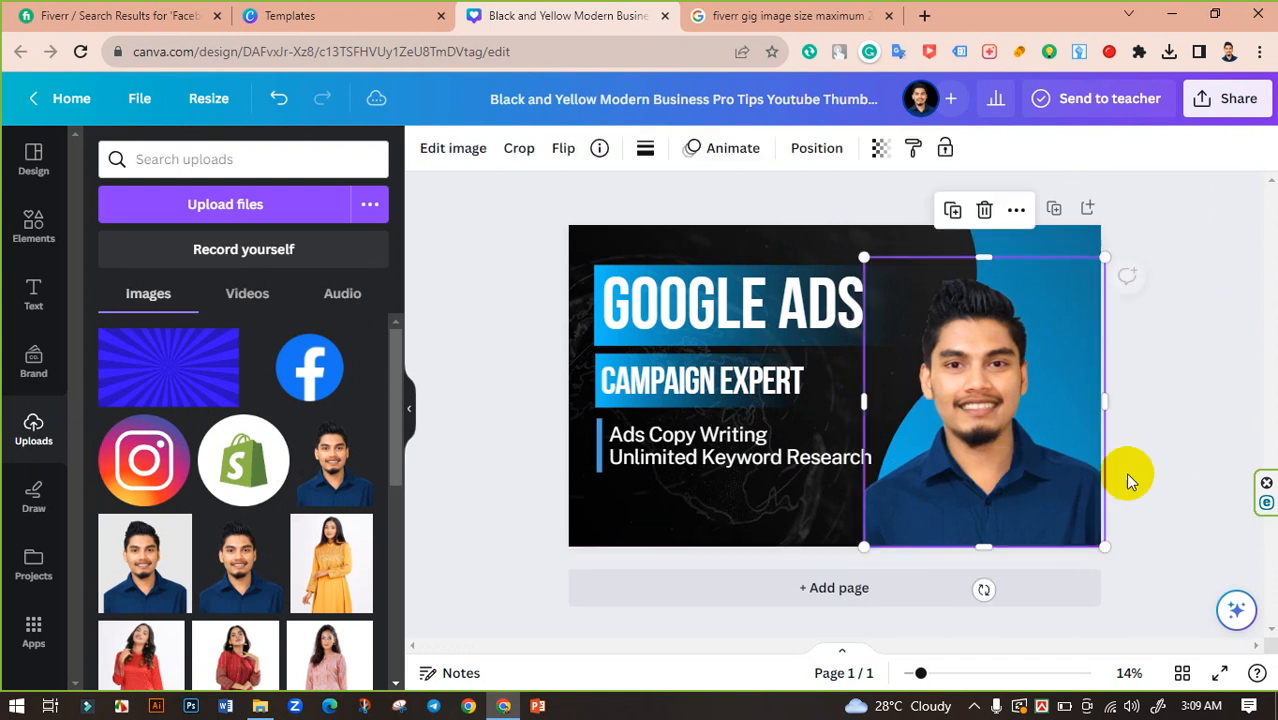
pyautogui.click(1180, 446)
pyautogui.click(1033, 485)
pyautogui.click(1188, 447)
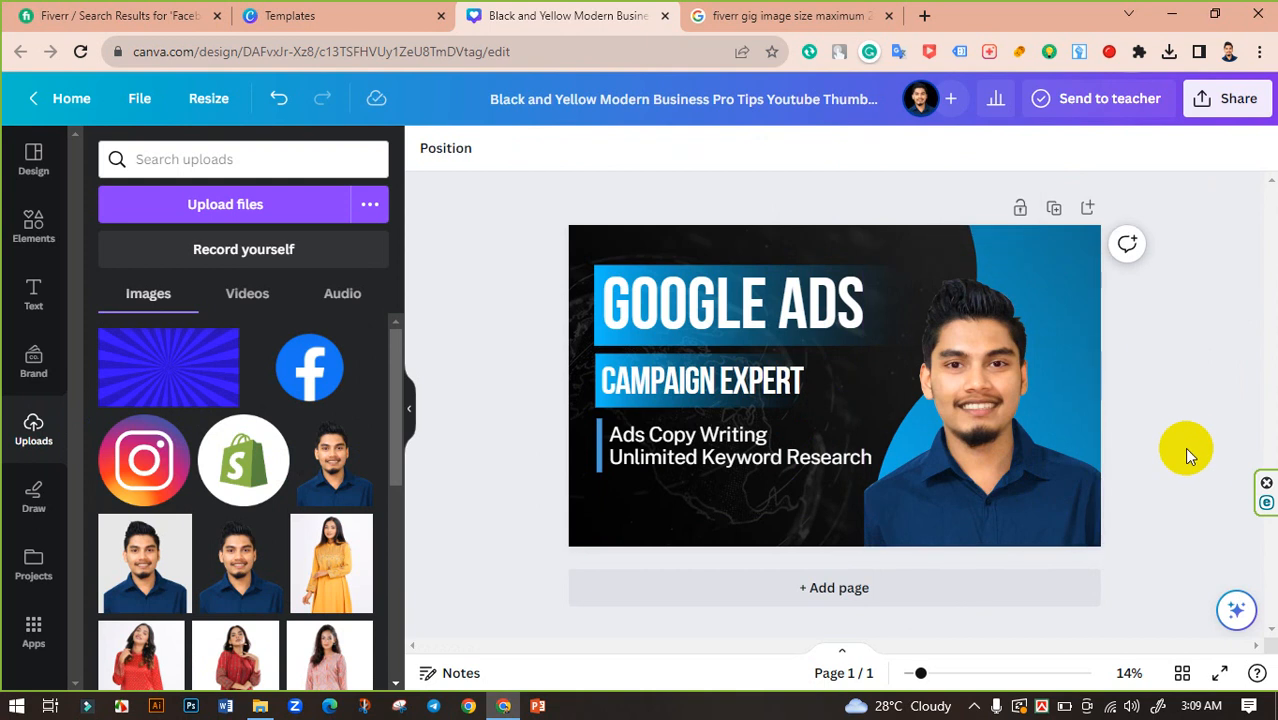
# Look through the portrait's image adjustments and effects, including the Shadows effect's introduction page.
pyautogui.click(1033, 476)
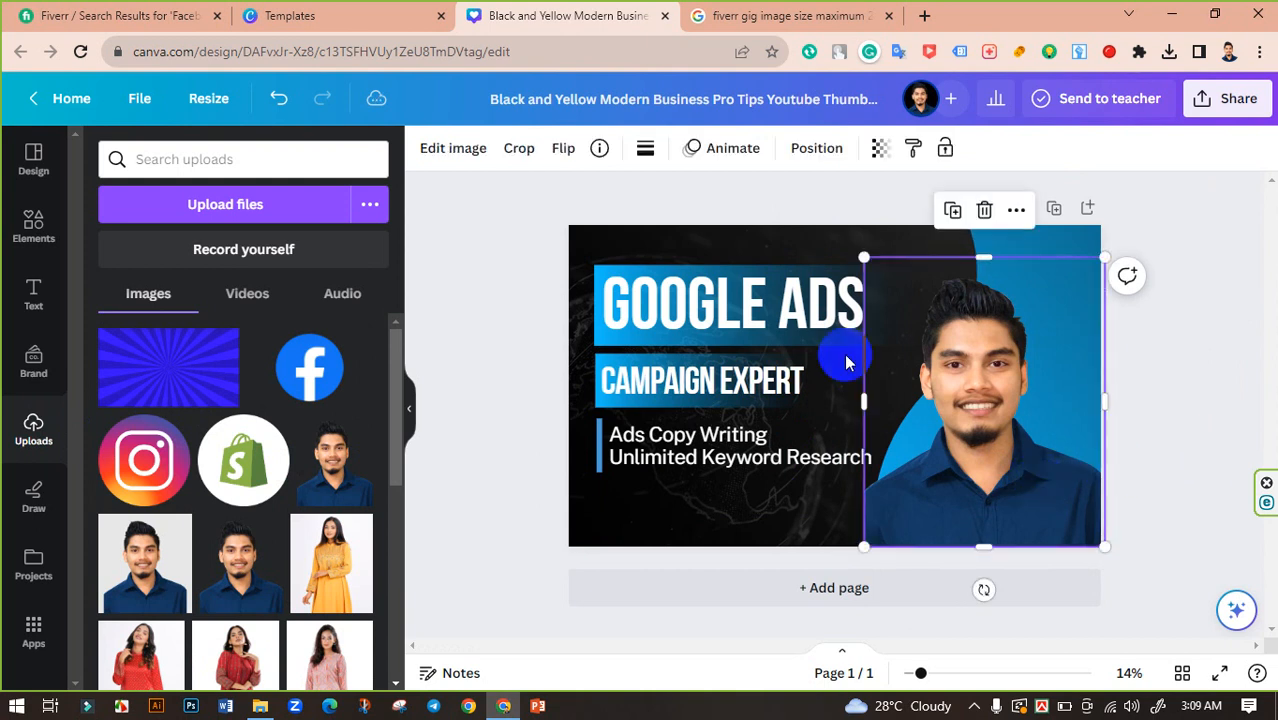
pyautogui.click(447, 150)
pyautogui.scroll(-3, 262, 503)
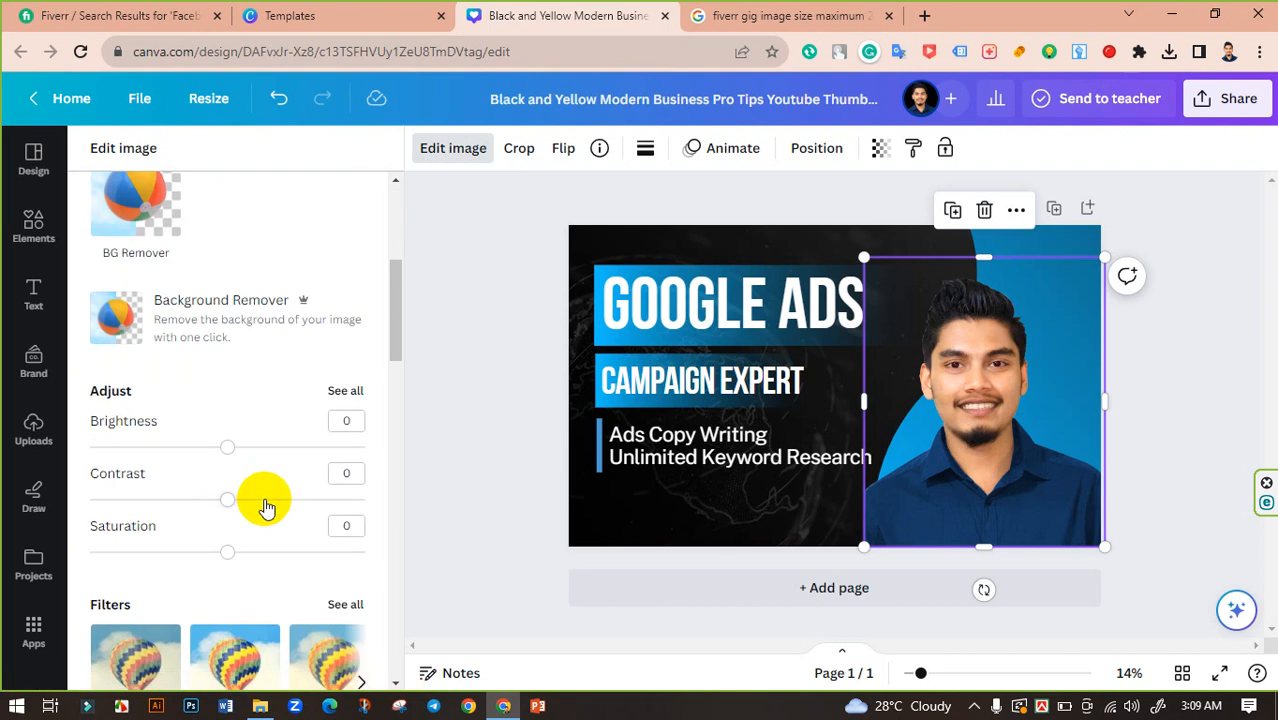
pyautogui.scroll(-5, 288, 515)
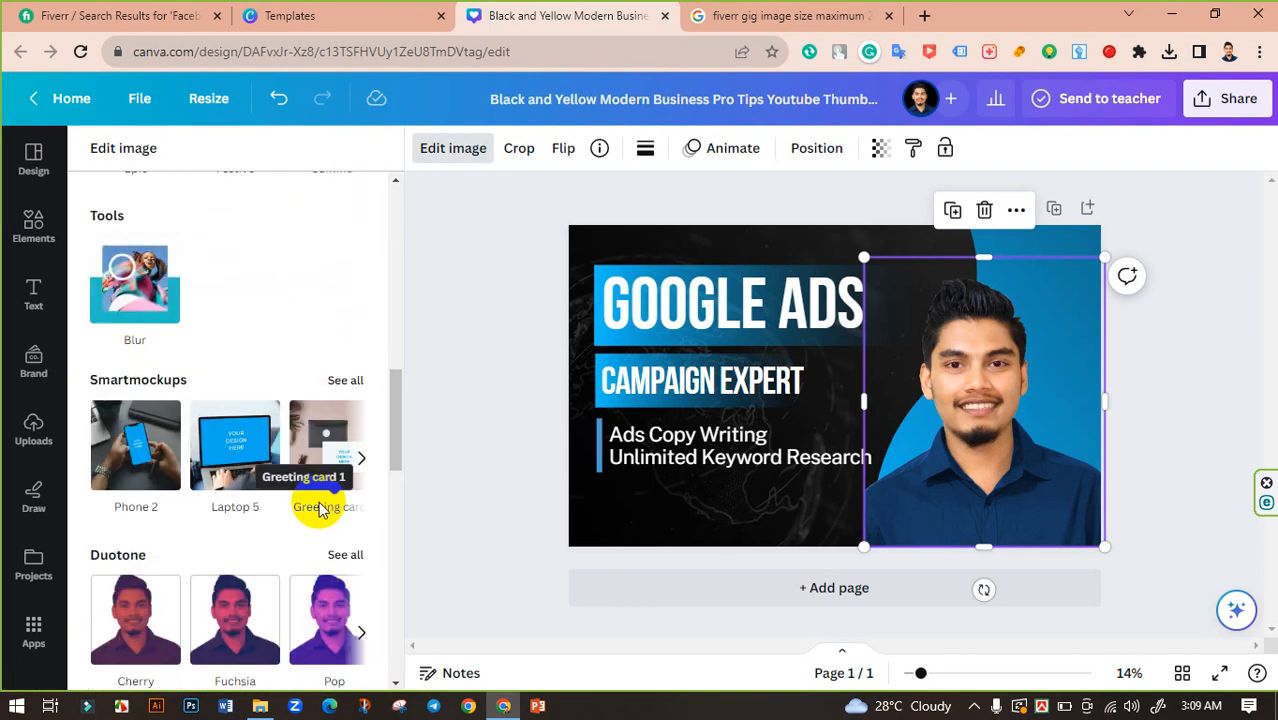
pyautogui.scroll(-4, 320, 510)
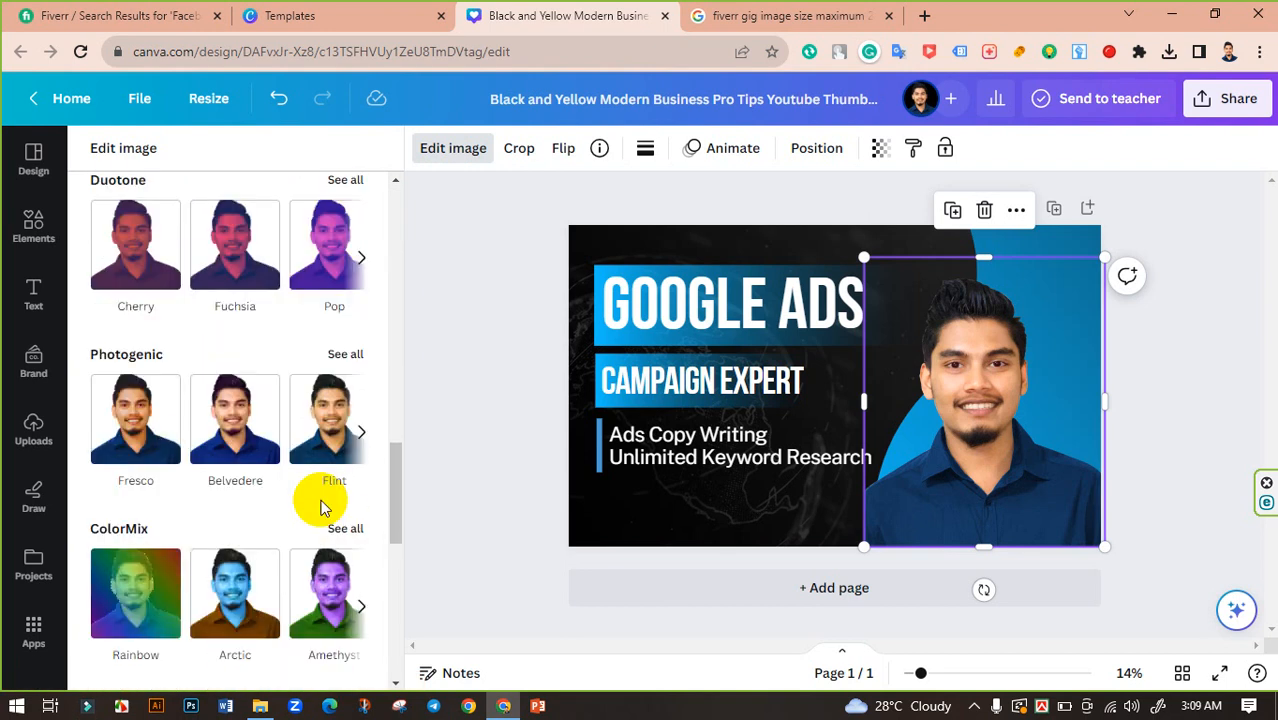
pyautogui.scroll(-4, 320, 508)
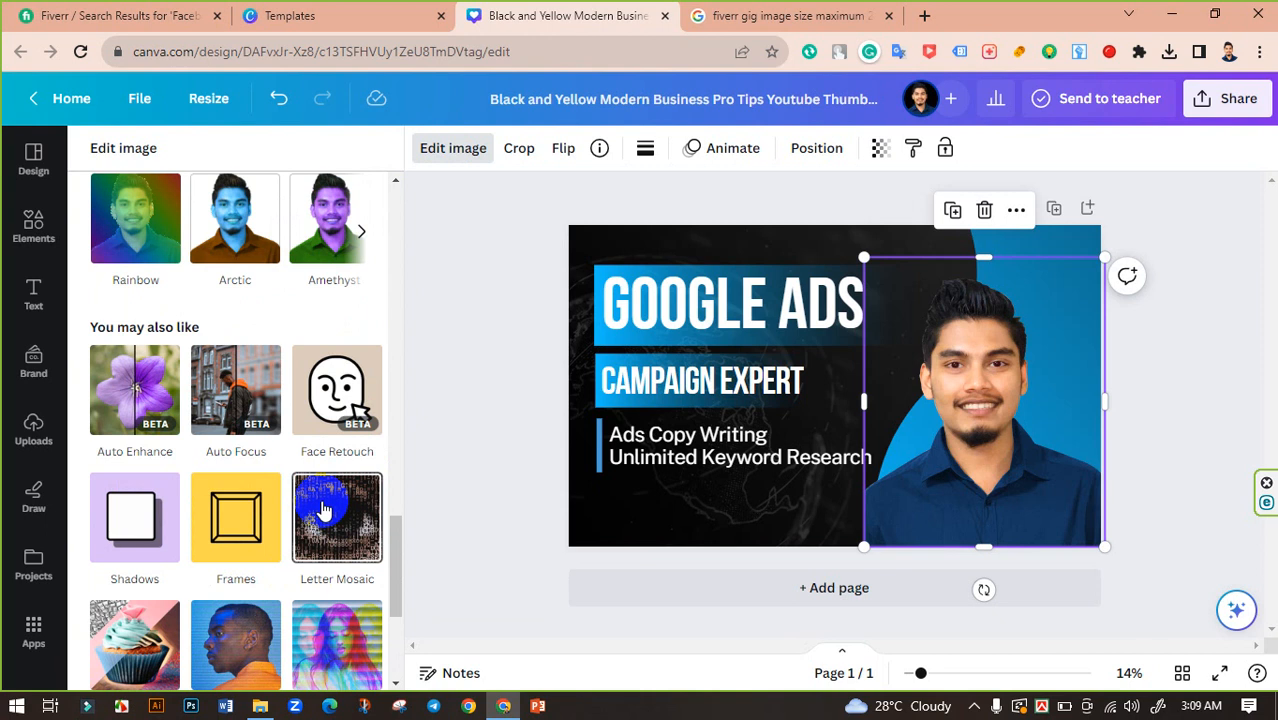
pyautogui.click(118, 524)
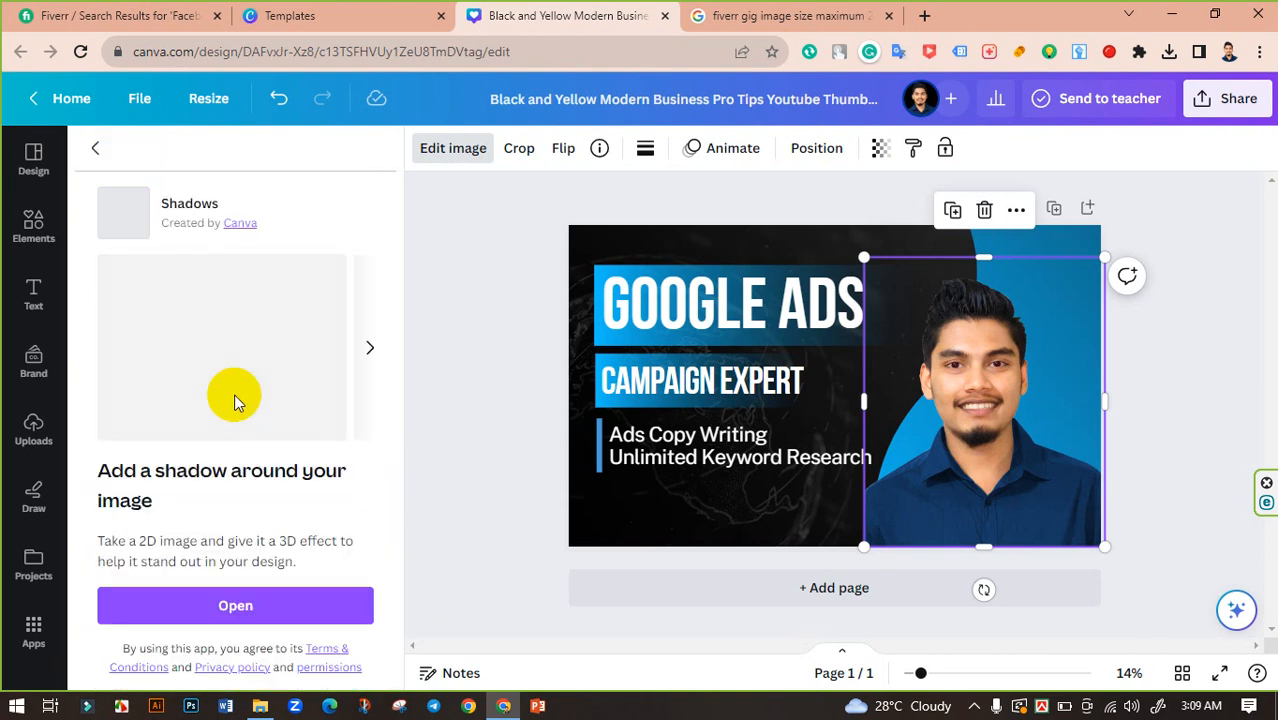
pyautogui.click(95, 148)
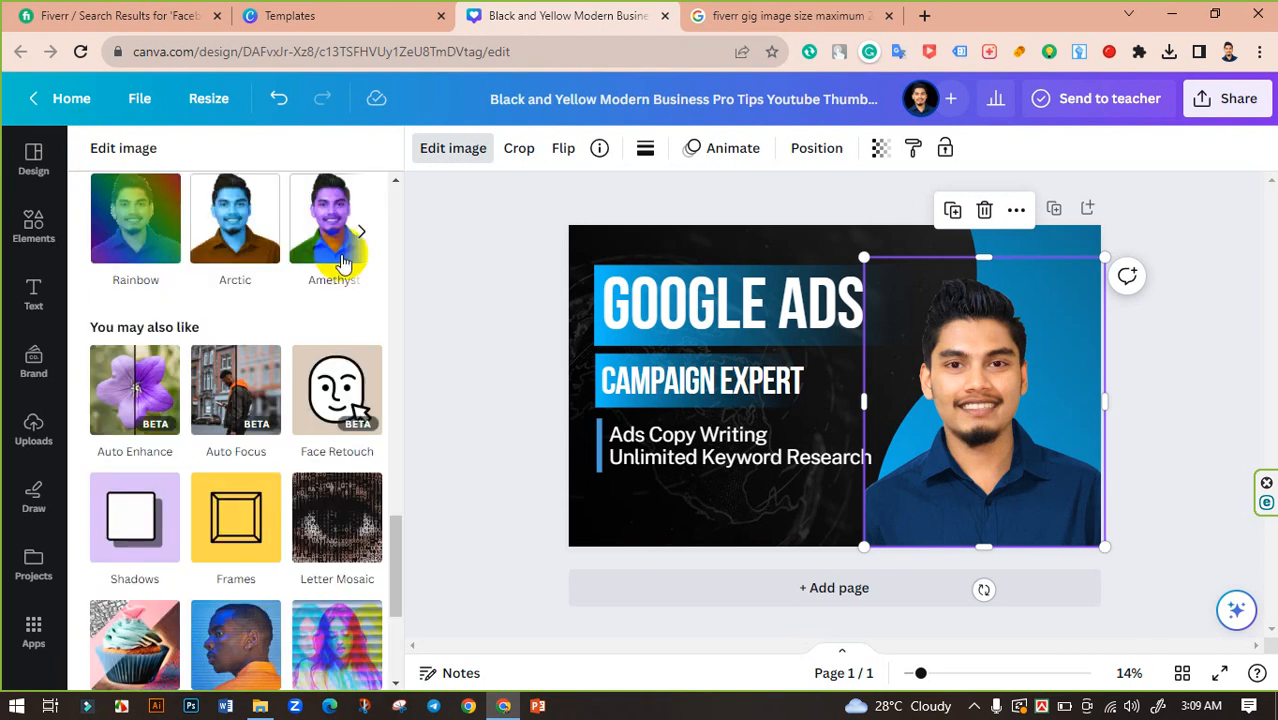
pyautogui.click(436, 266)
# Raise the portrait's brightness to about 11 in its image adjustments.
pyautogui.click(959, 409)
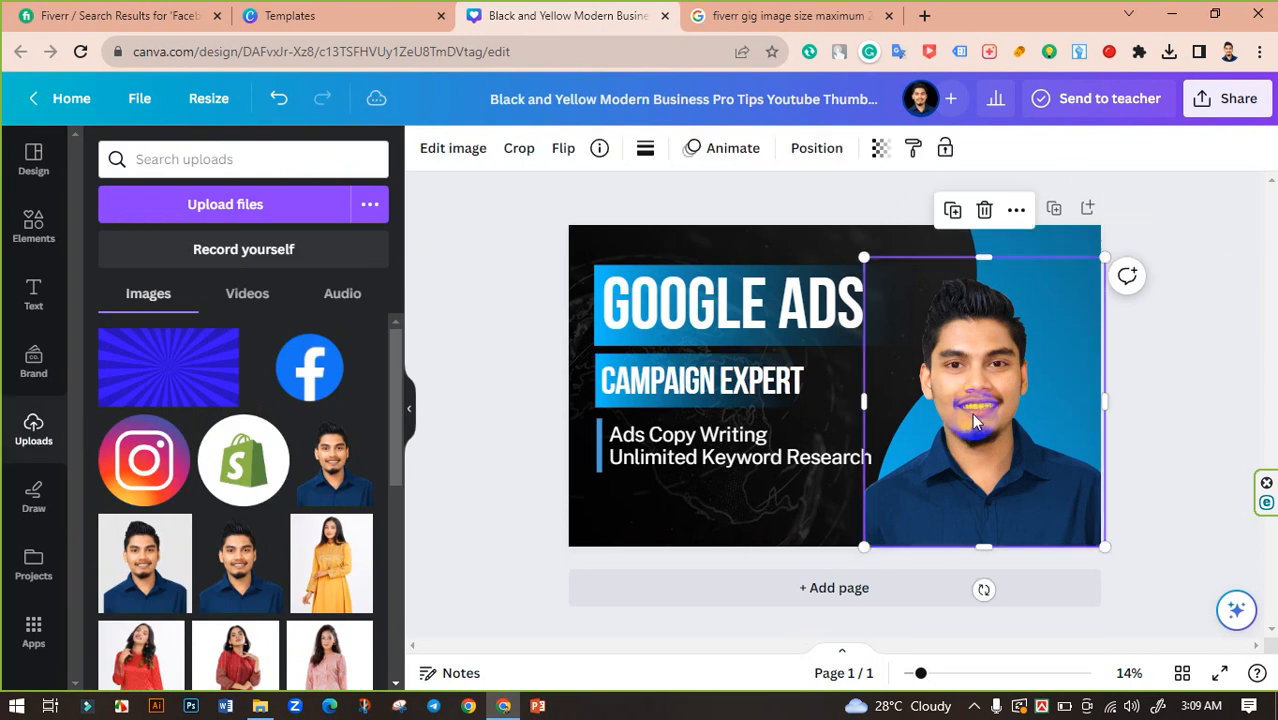
pyautogui.click(452, 148)
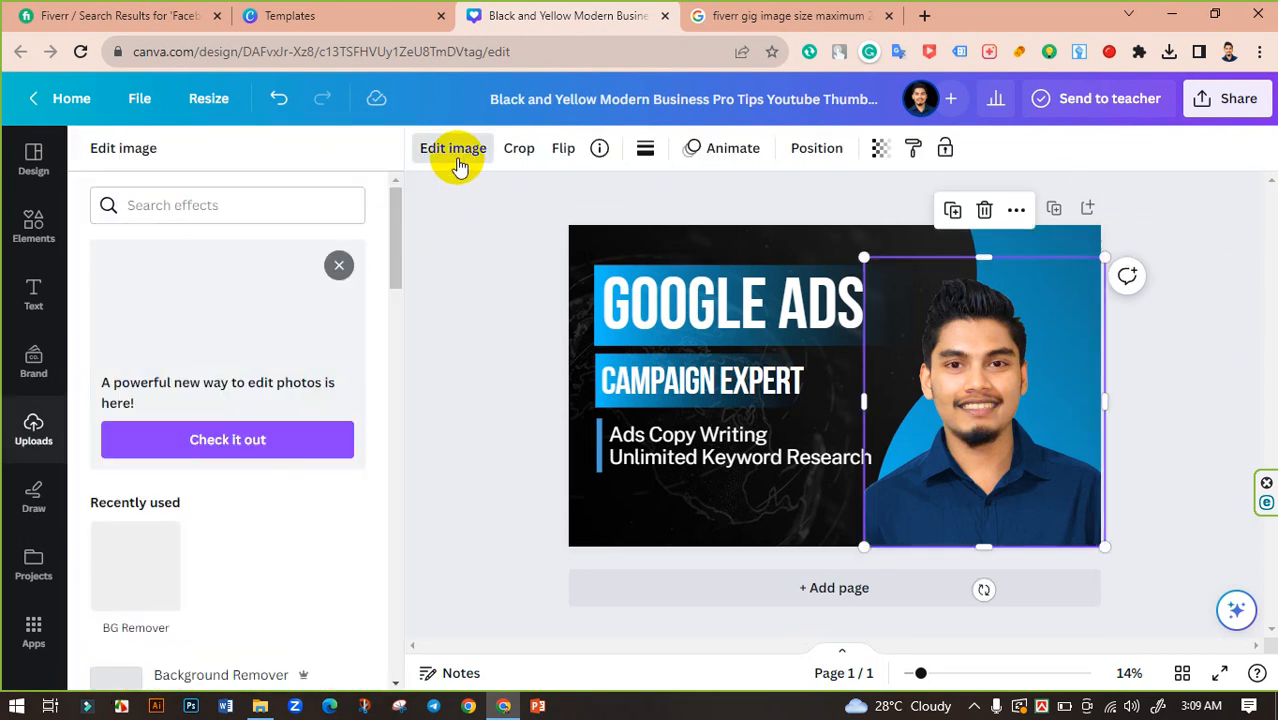
pyautogui.click(339, 265)
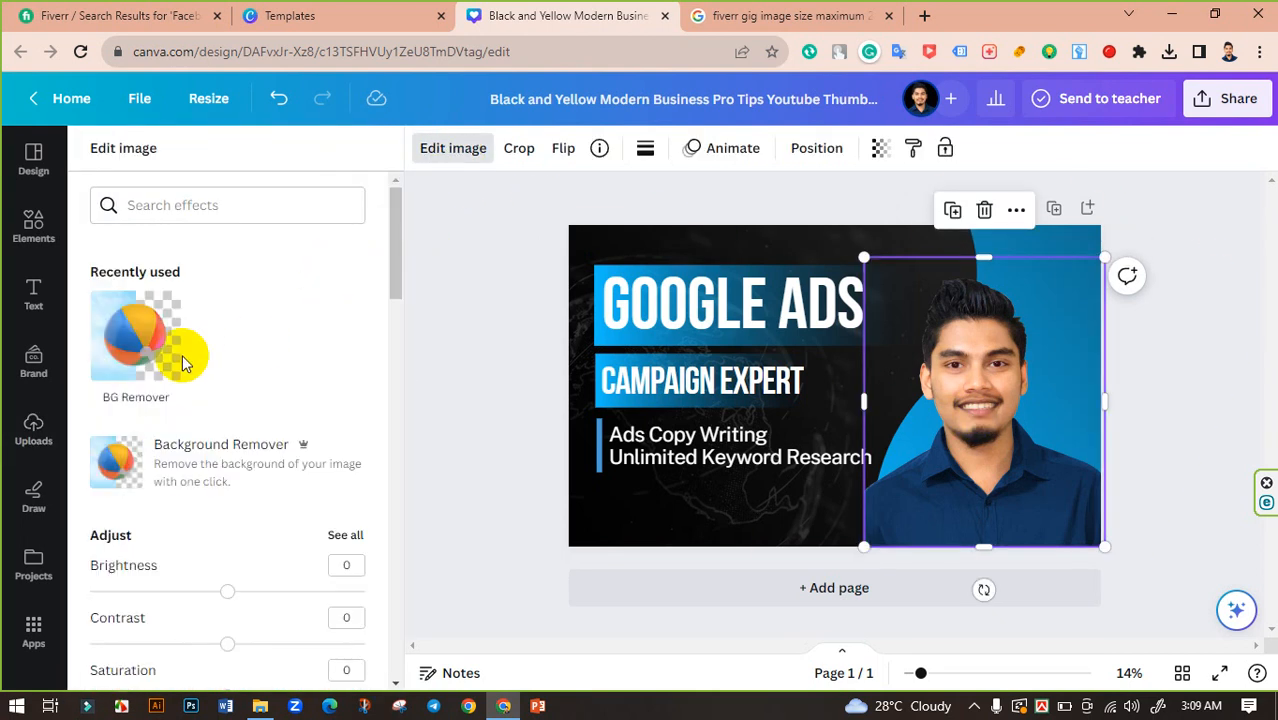
pyautogui.scroll(-6, 182, 354)
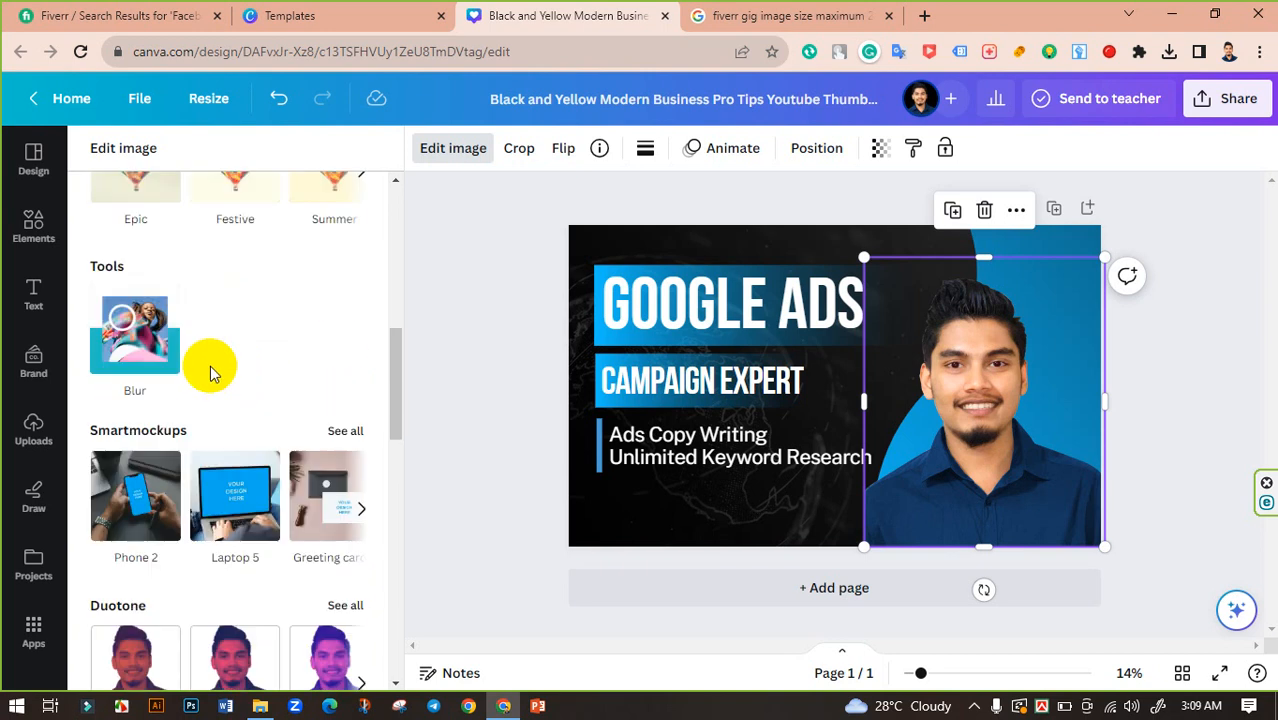
pyautogui.scroll(4, 210, 370)
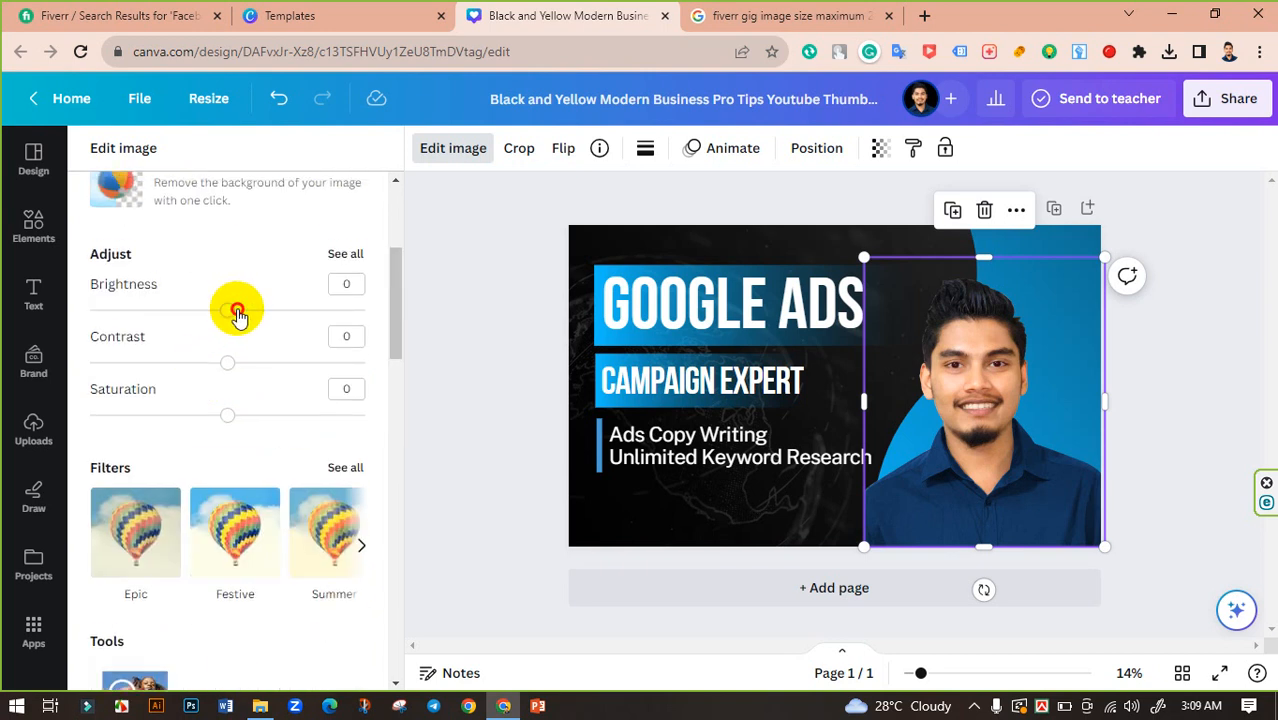
pyautogui.moveTo(237, 314)
pyautogui.mouseDown()
pyautogui.moveTo(268, 309)
pyautogui.moveTo(252, 322)
pyautogui.mouseUp()
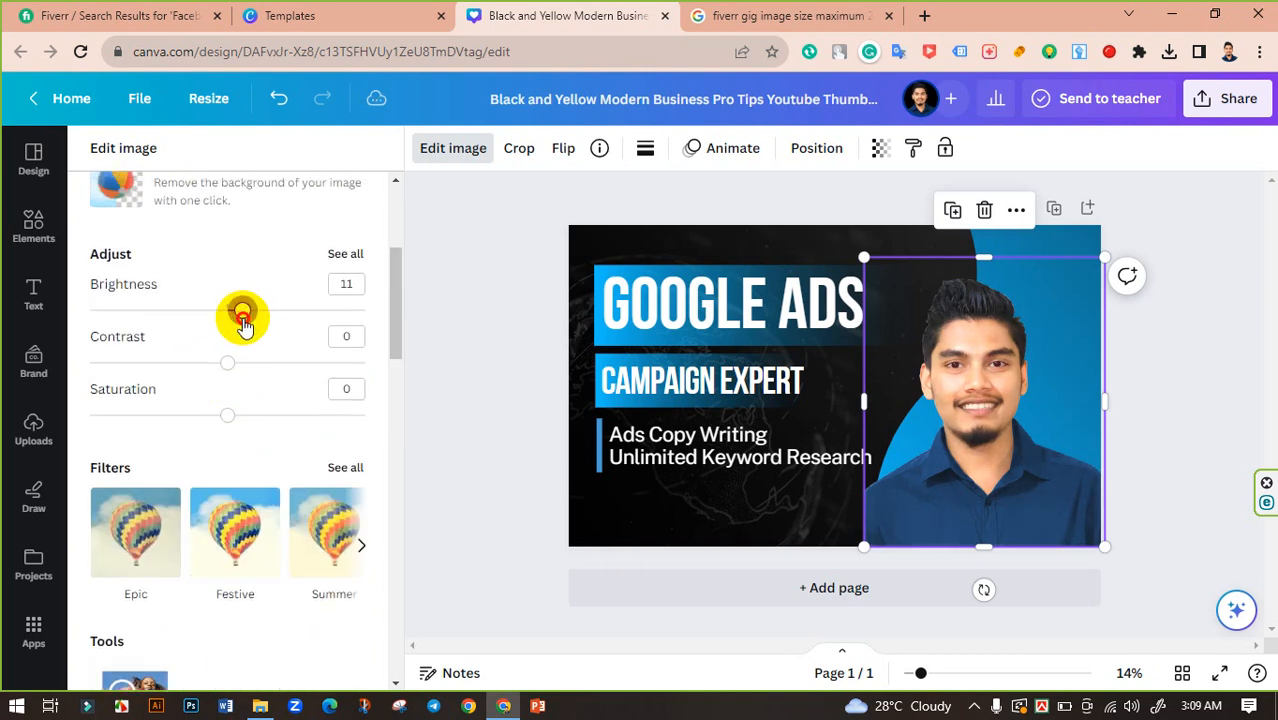
# Open the Shadows effect for the portrait and choose the Backdrop shadow style.
pyautogui.scroll(-5, 194, 408)
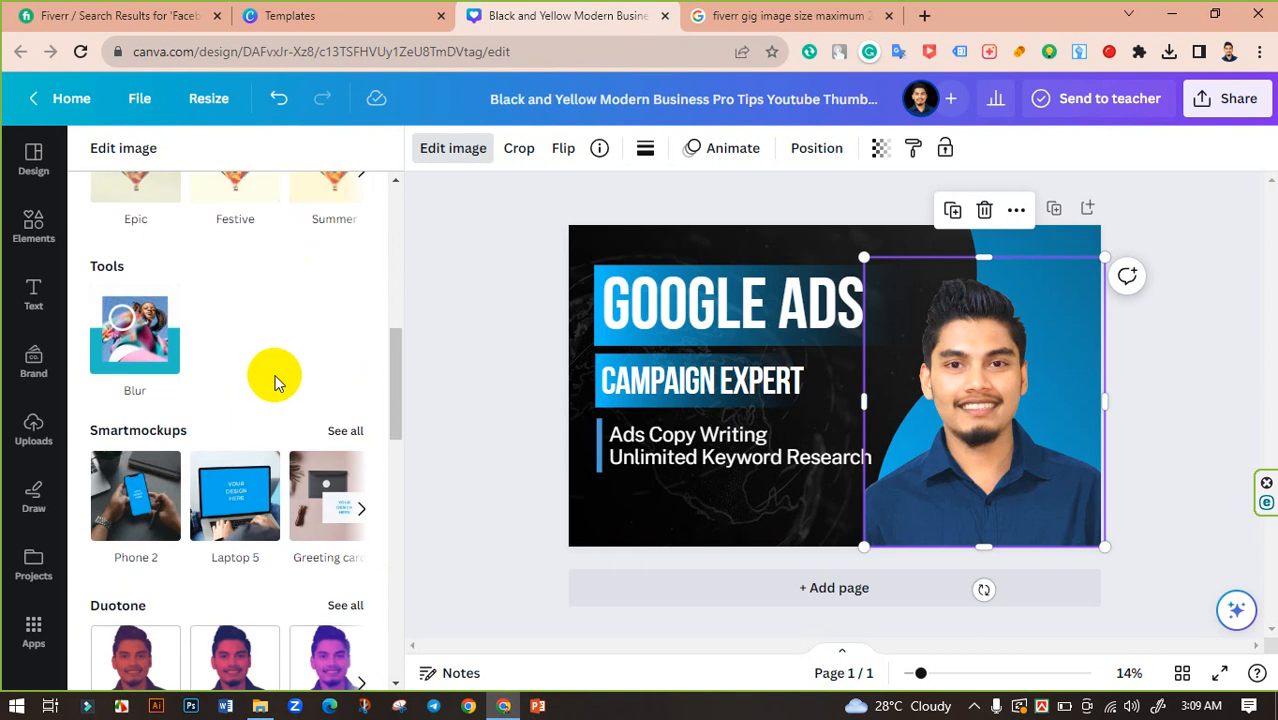
pyautogui.scroll(-6, 268, 385)
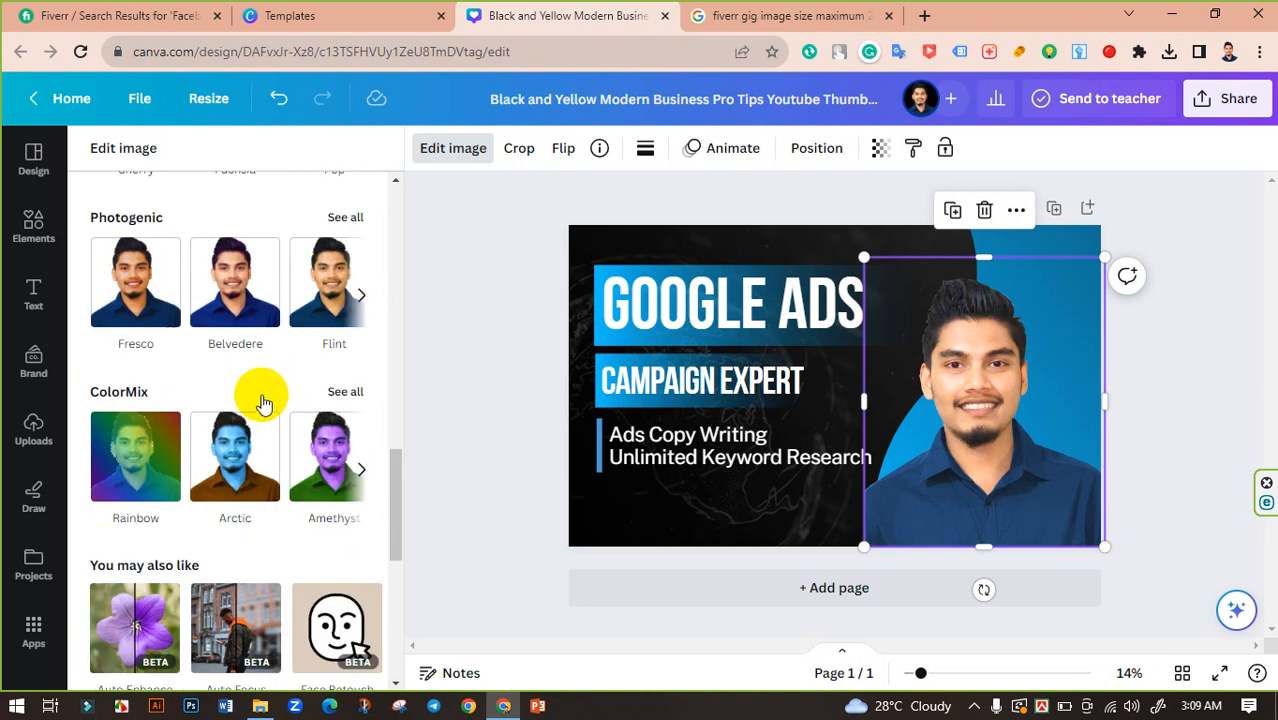
pyautogui.scroll(-5, 263, 400)
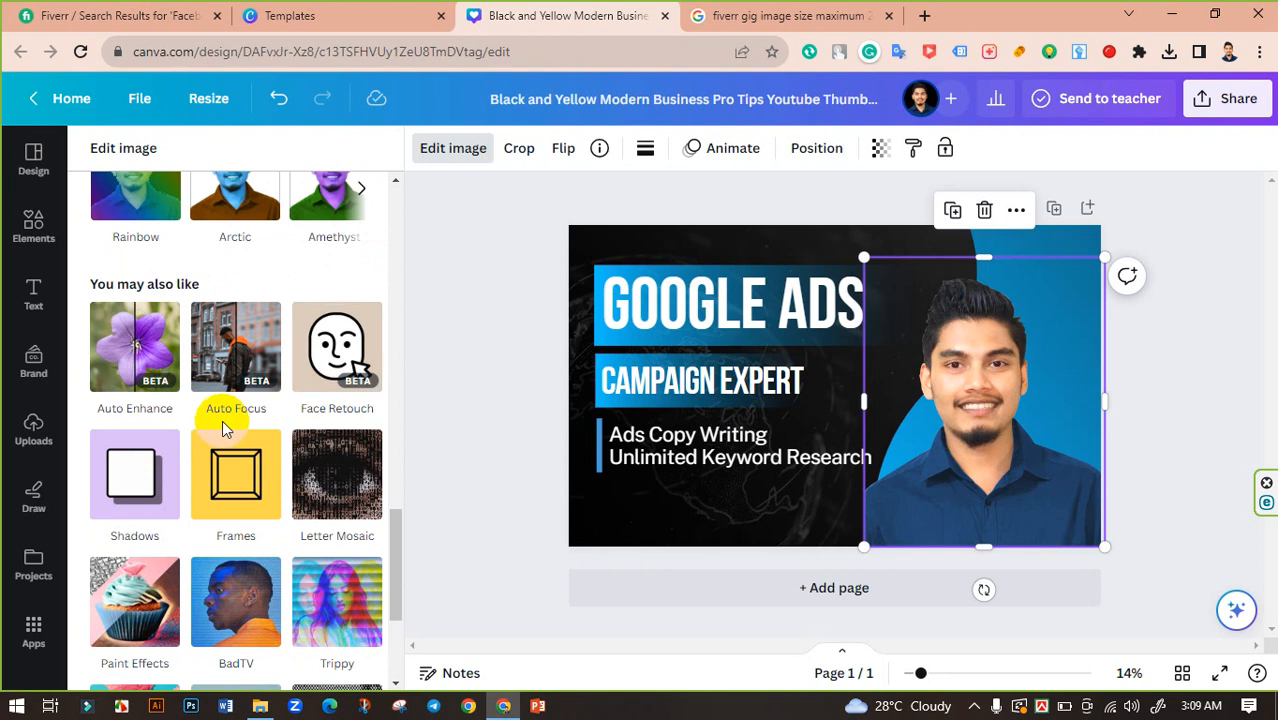
pyautogui.scroll(-1, 222, 418)
pyautogui.scroll(-2, 252, 372)
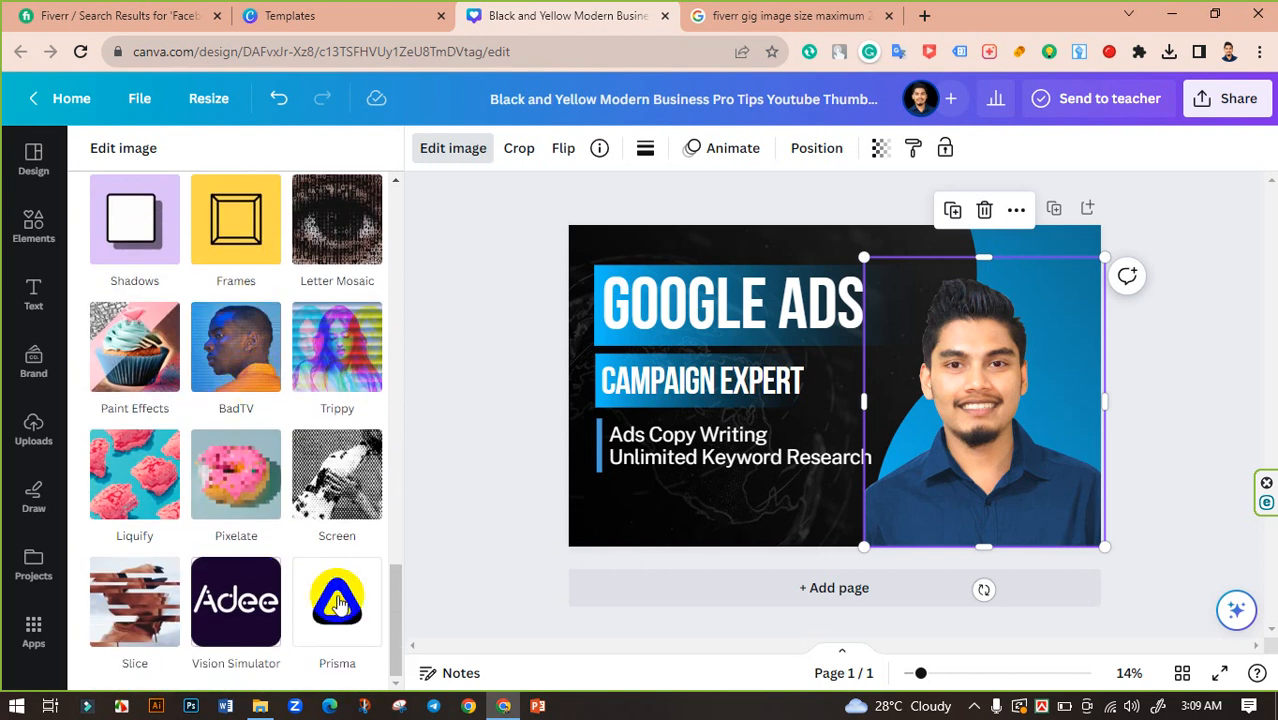
pyautogui.scroll(1, 233, 360)
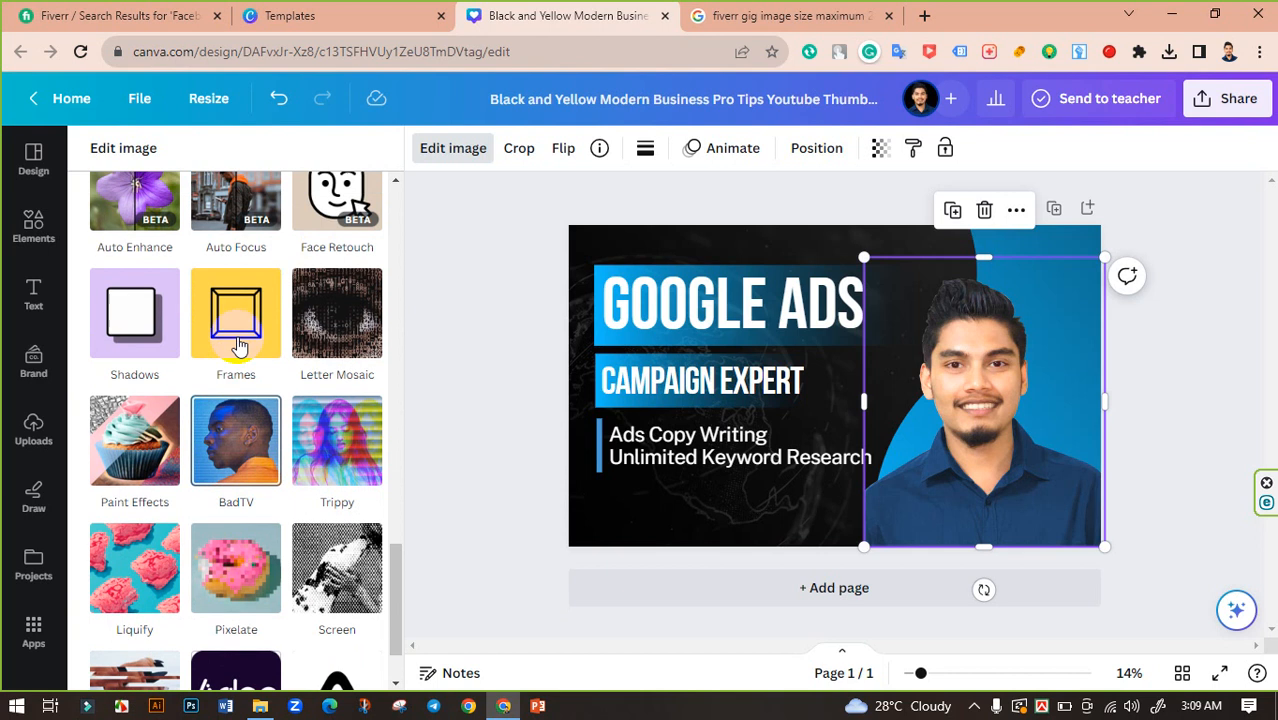
pyautogui.click(150, 332)
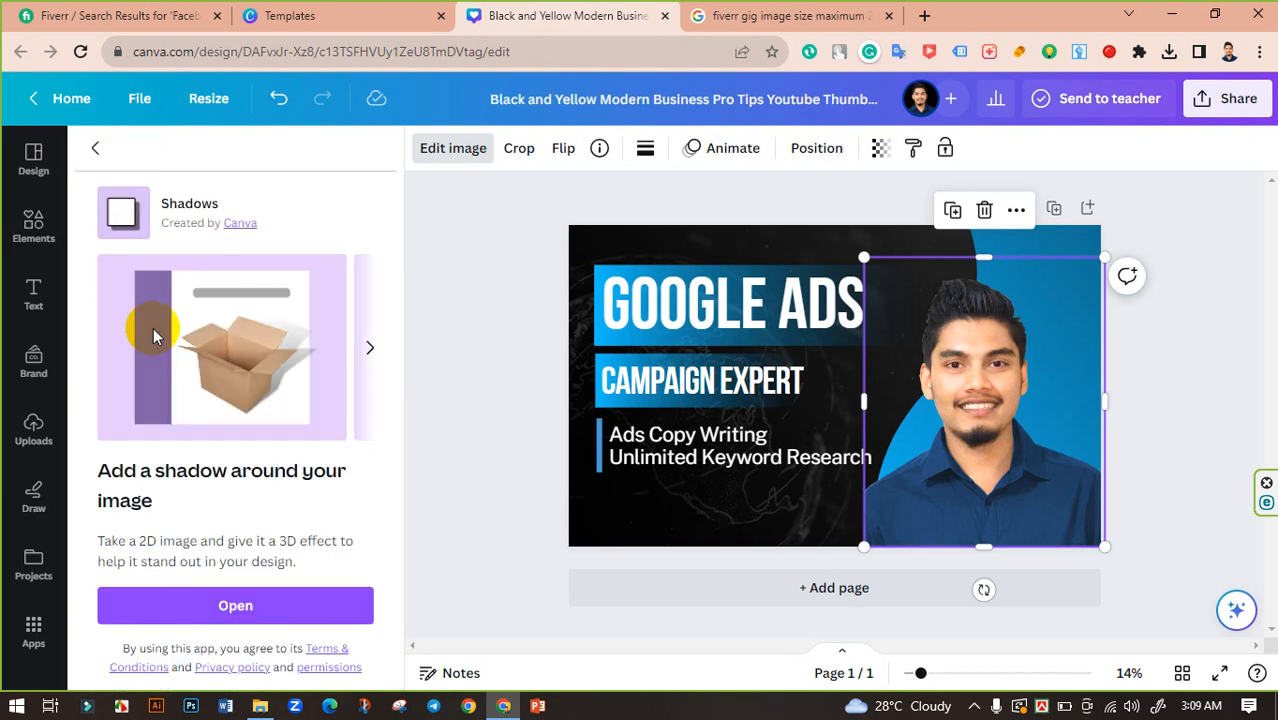
pyautogui.click(236, 605)
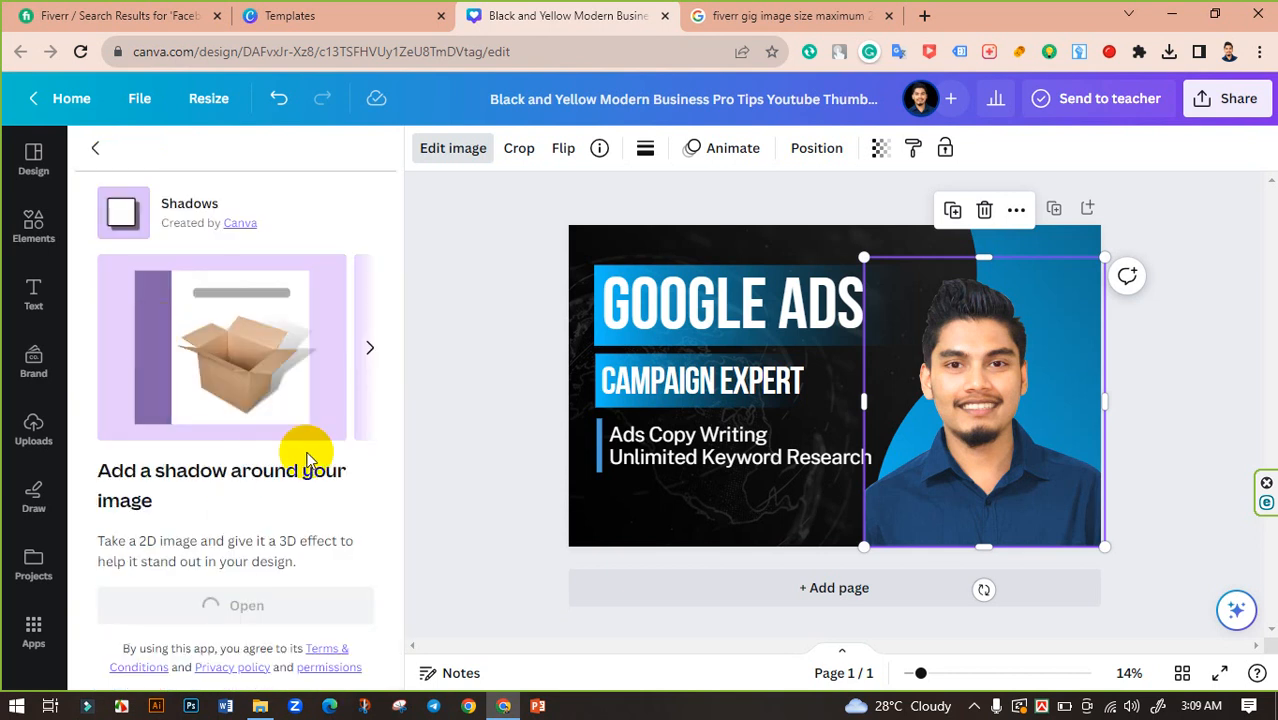
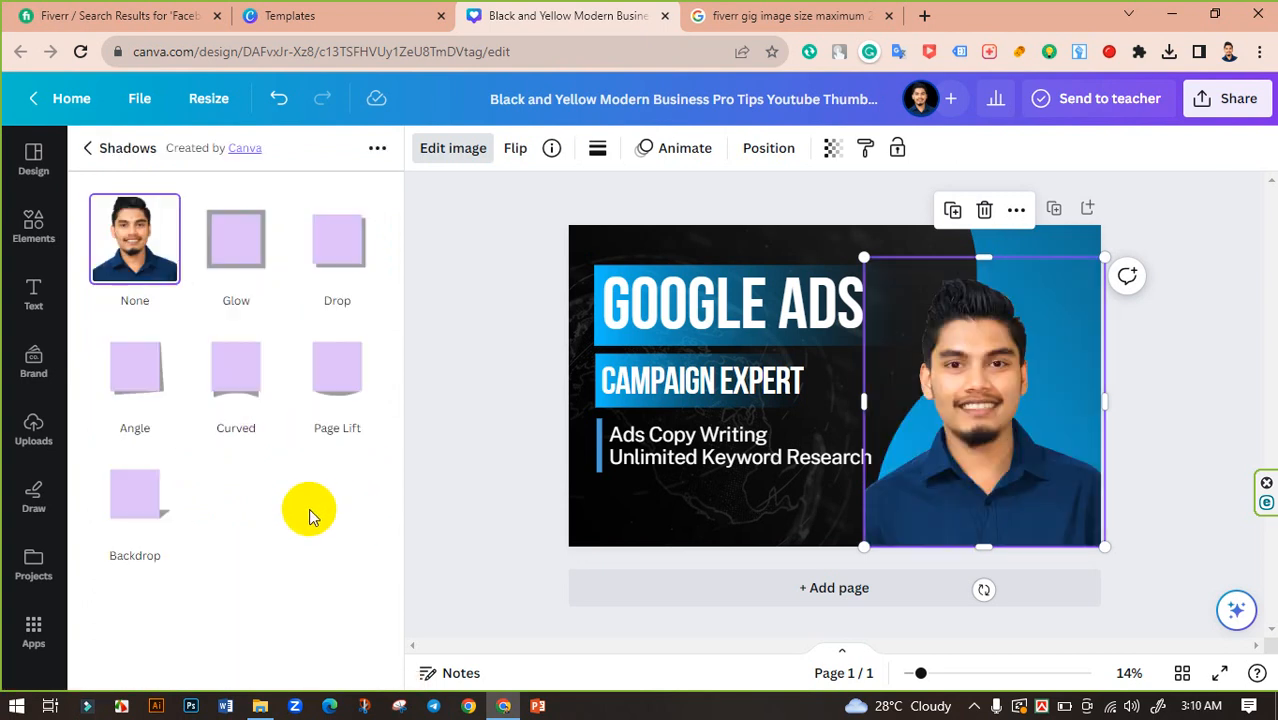
pyautogui.click(236, 383)
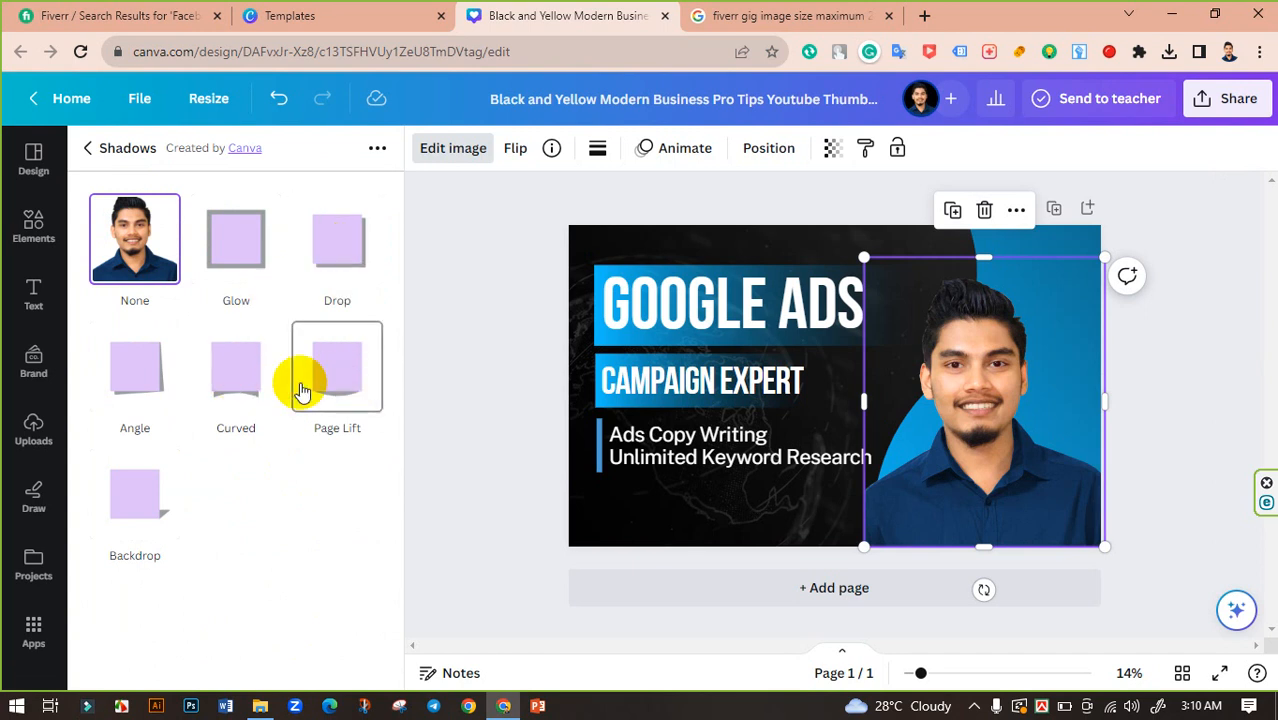
pyautogui.click(141, 506)
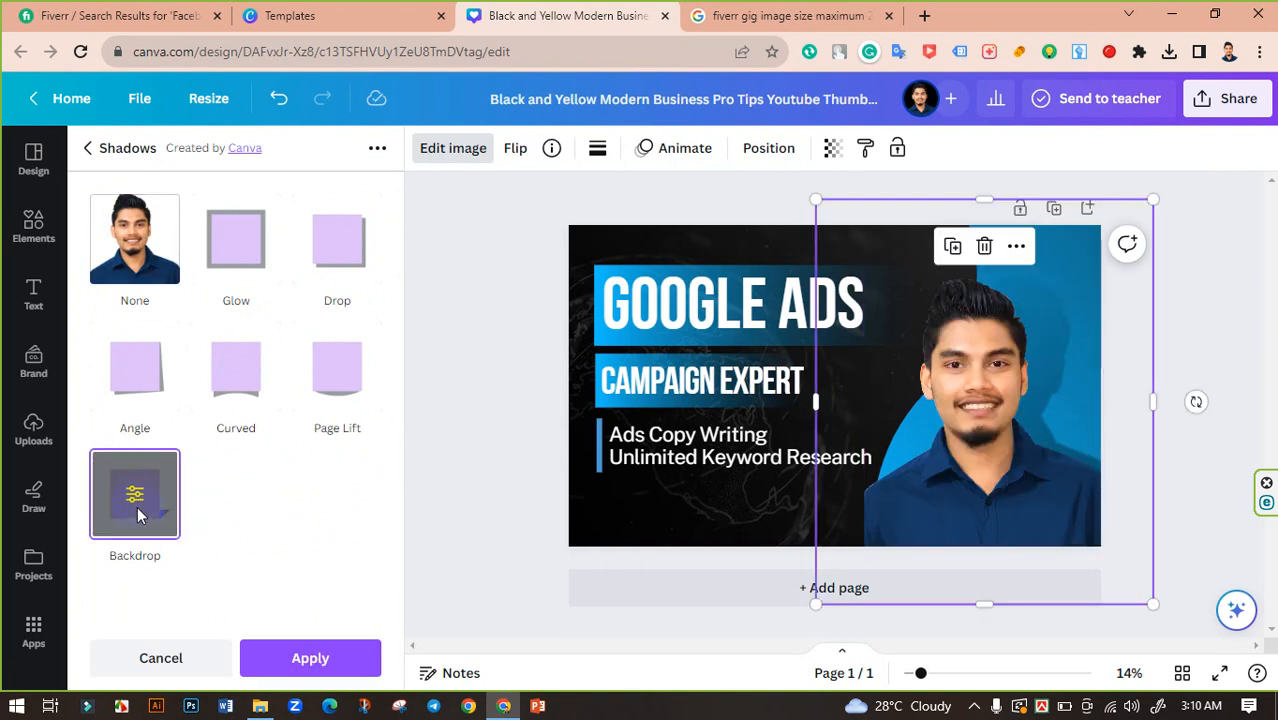
# Set the Backdrop shadow's transparency to 31 and horizontal angle to 45, increase its blur and apply the shadow.
pyautogui.click(137, 506)
pyautogui.moveTo(213, 354); pyautogui.dragTo(178, 364)
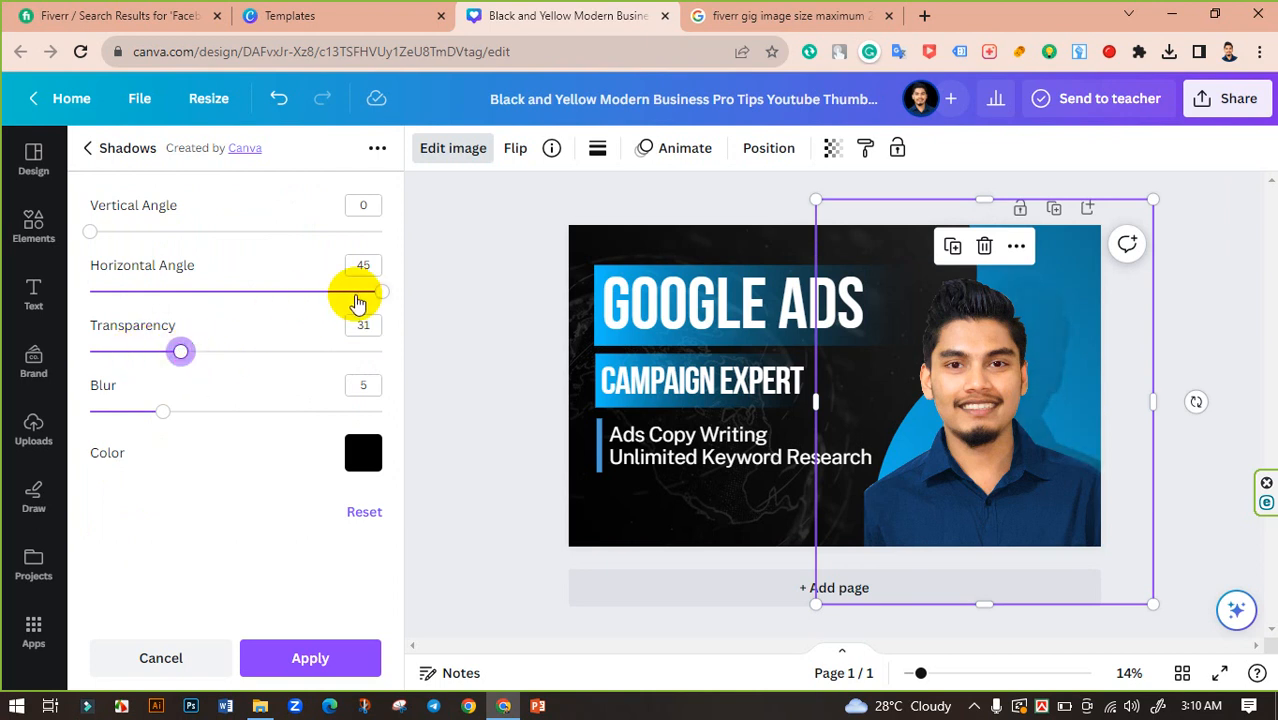
pyautogui.moveTo(351, 294); pyautogui.dragTo(393, 308)
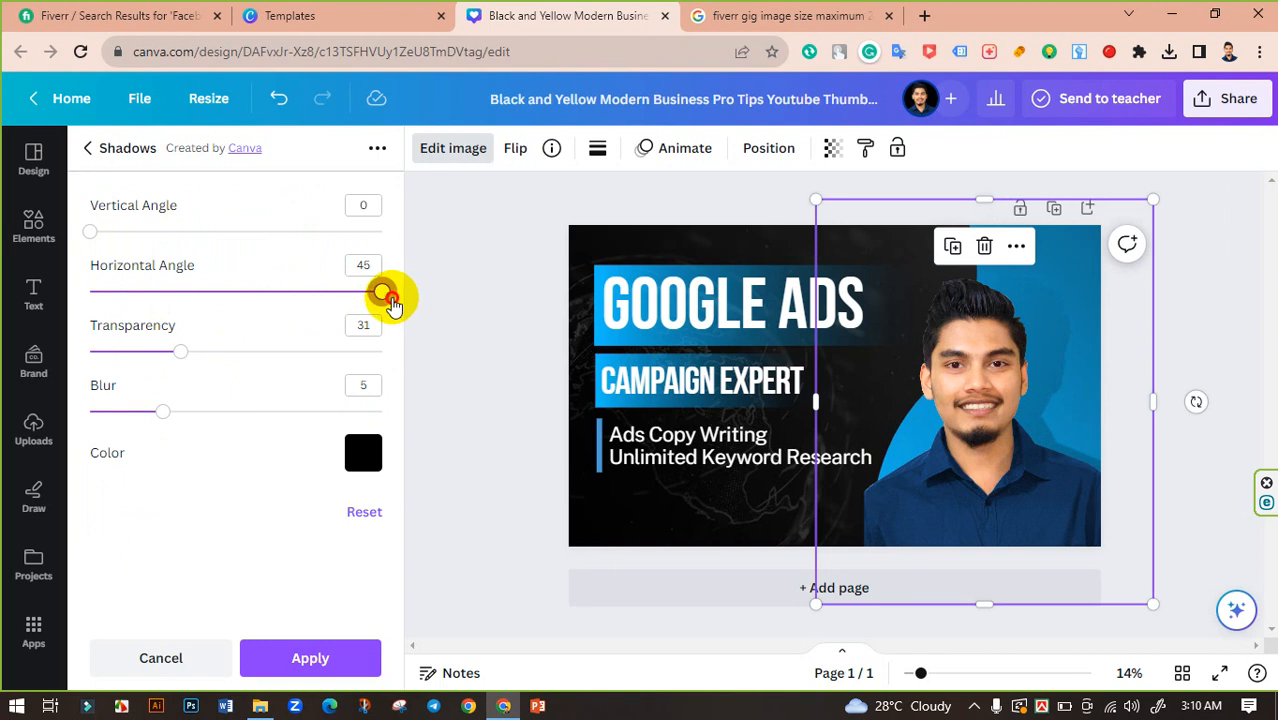
pyautogui.moveTo(163, 411); pyautogui.dragTo(284, 424)
pyautogui.click(318, 655)
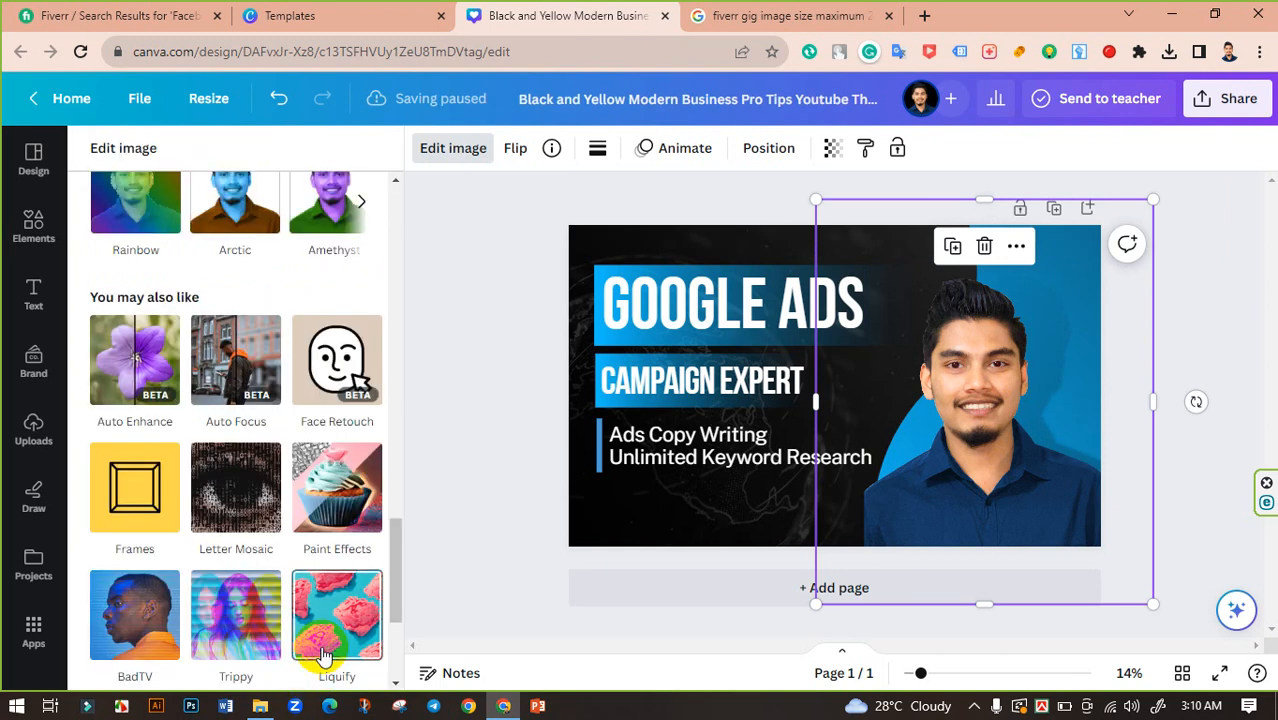
pyautogui.click(438, 398)
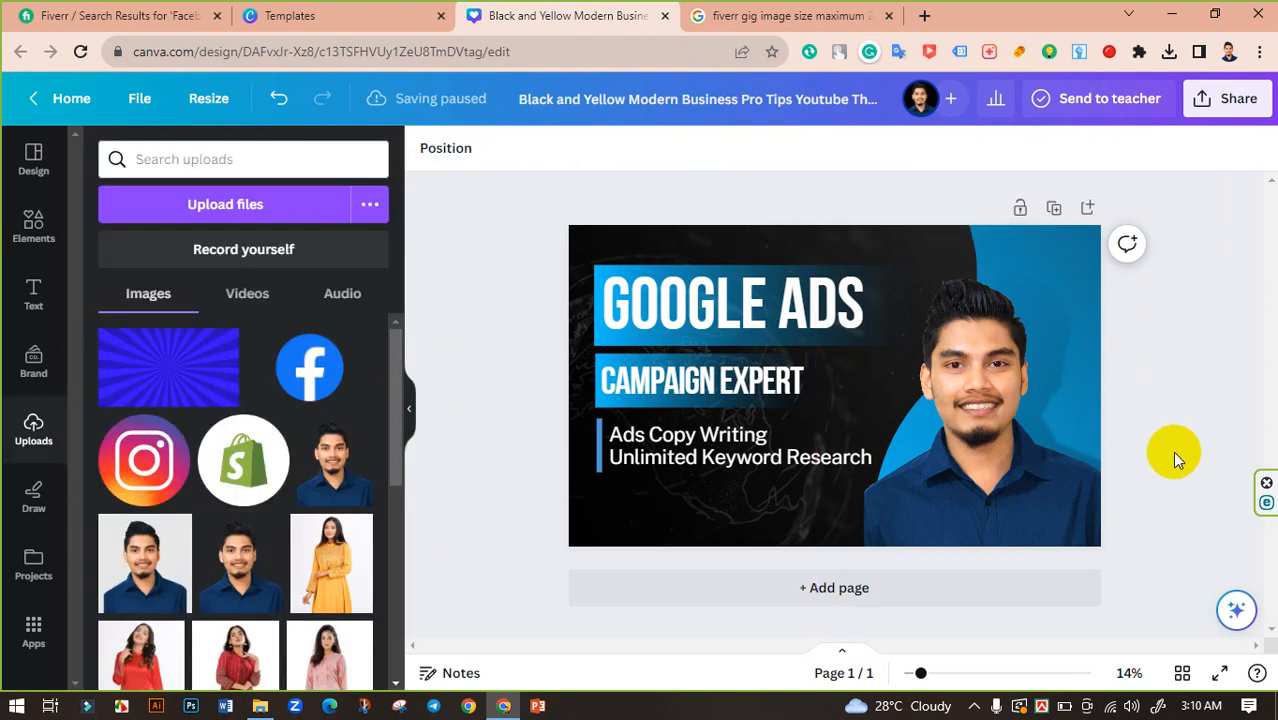
pyautogui.click(737, 511)
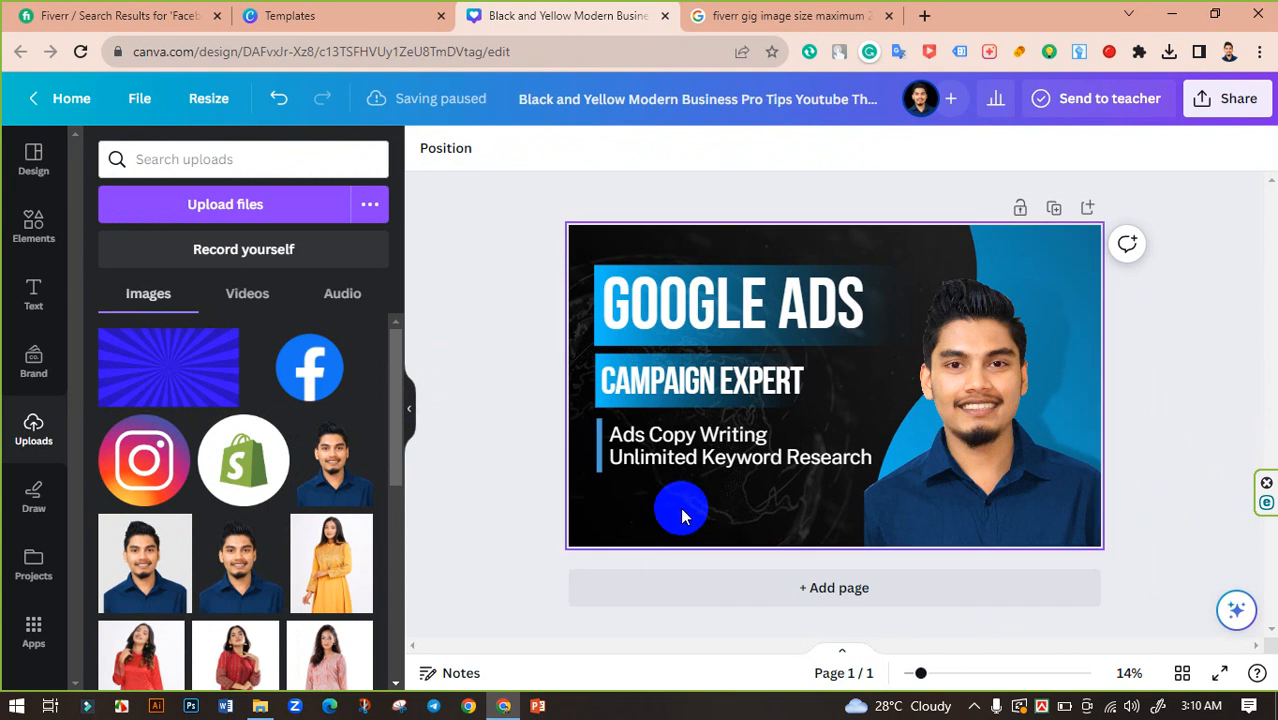
pyautogui.click(450, 373)
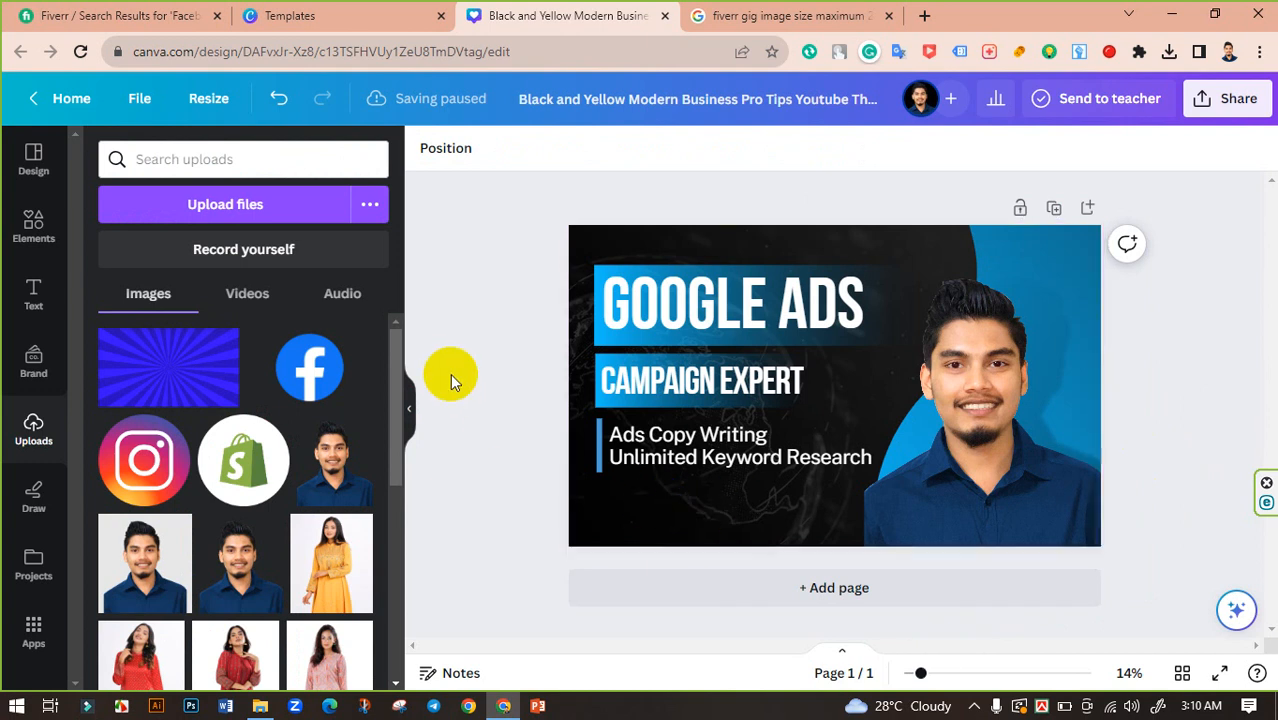
# Try #4b9ad7, #12617e and the darker #032937 as the background image's colour.
pyautogui.click(600, 238)
pyautogui.click(646, 148)
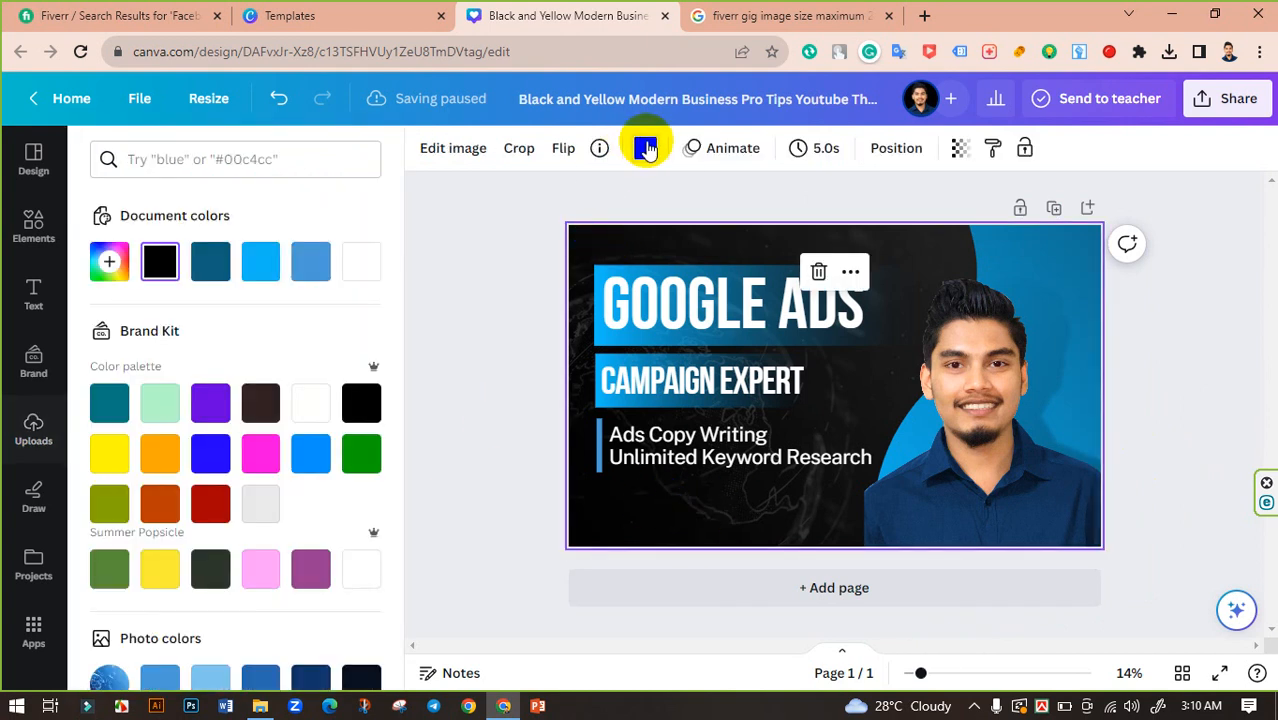
pyautogui.click(309, 262)
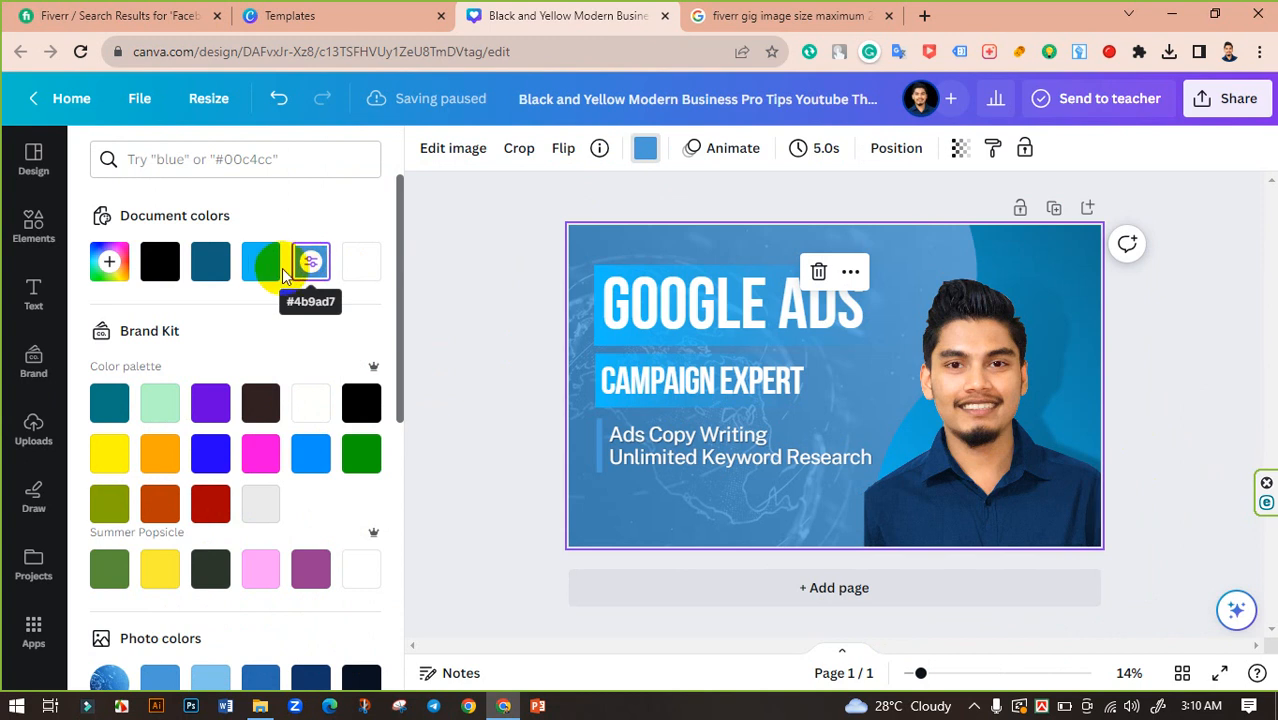
pyautogui.click(210, 264)
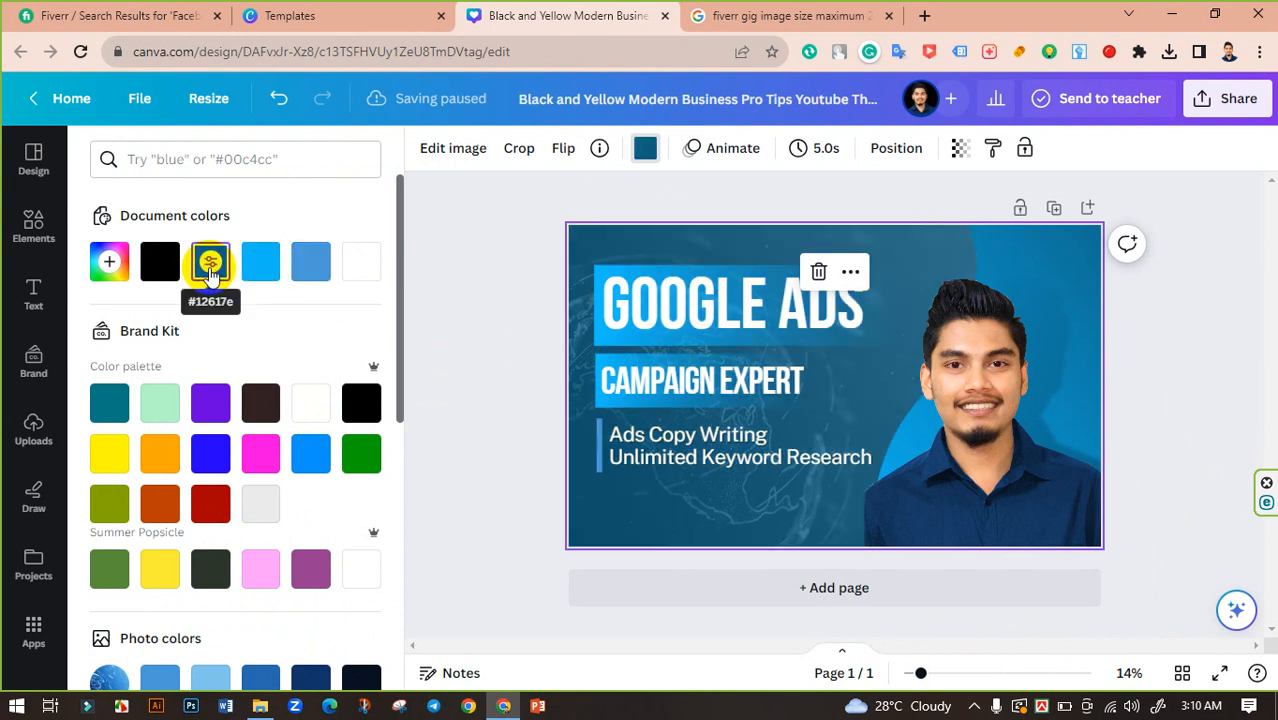
pyautogui.click(210, 264)
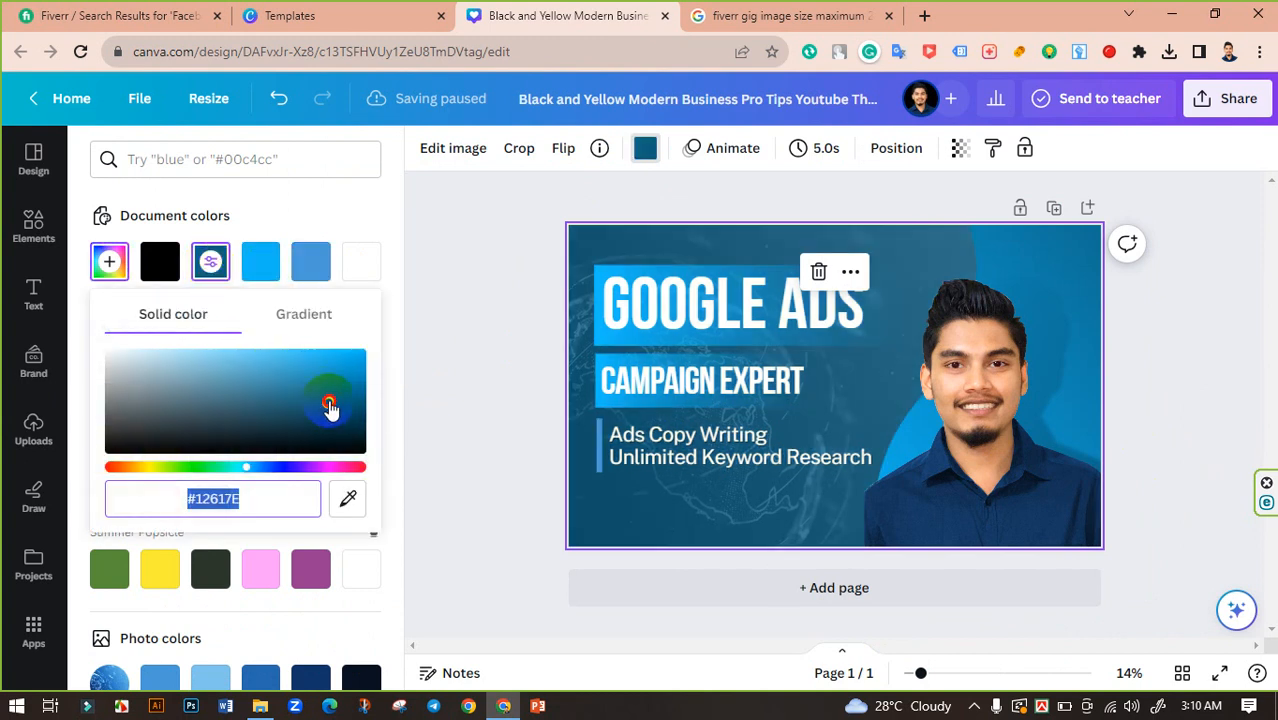
pyautogui.moveTo(328, 402); pyautogui.dragTo(352, 437)
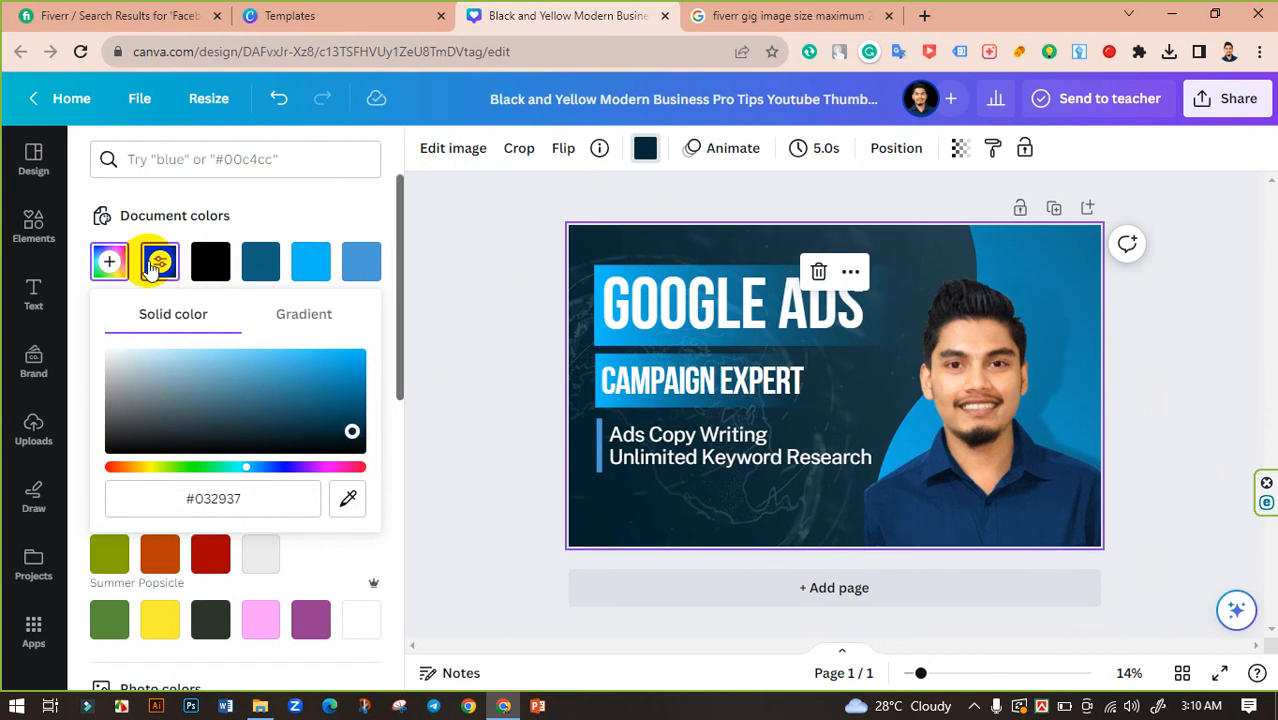
# Set the background image's colour to the navy blue #173962, sampled from the shirt in the portrait.
pyautogui.click(152, 265)
pyautogui.click(348, 500)
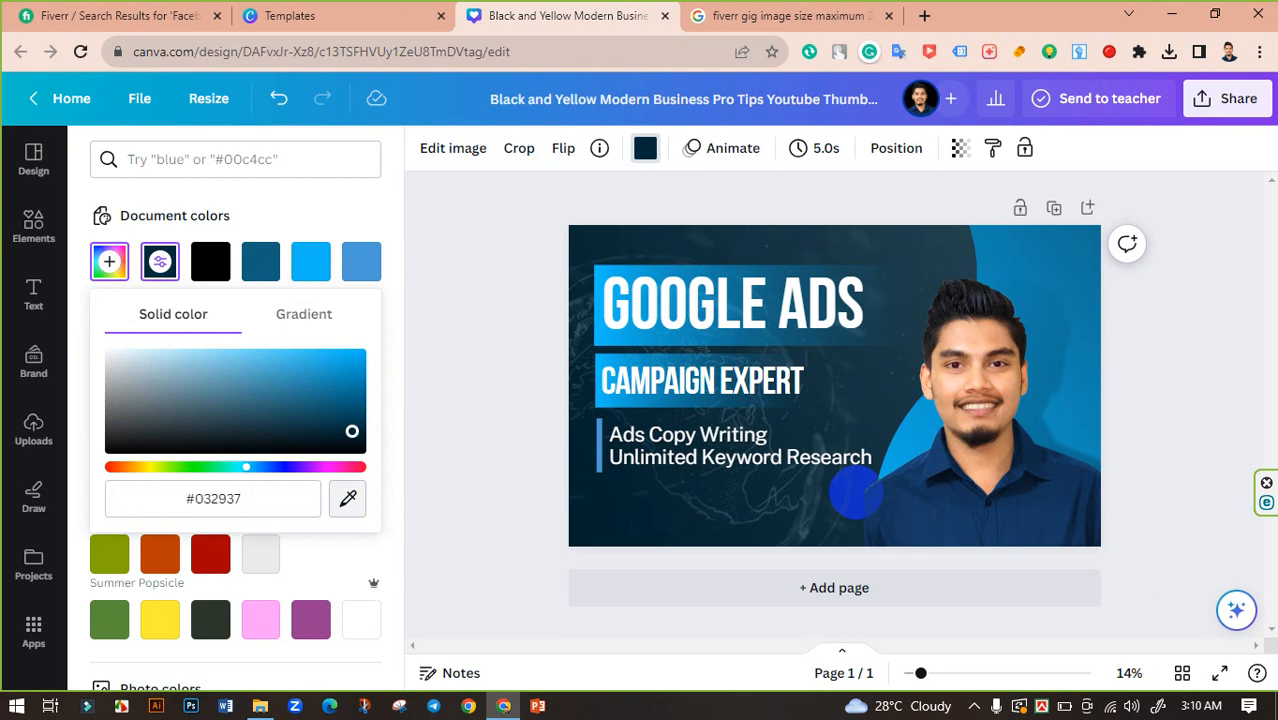
pyautogui.click(903, 494)
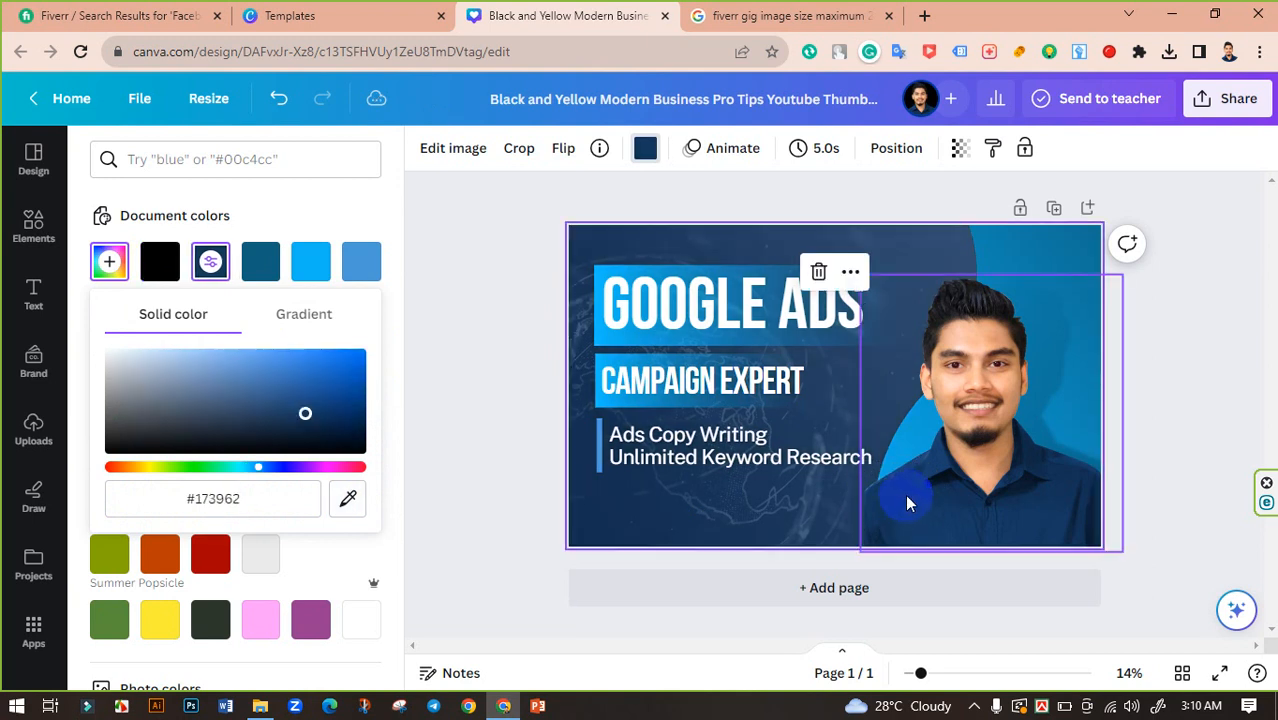
pyautogui.click(441, 240)
pyautogui.click(441, 240)
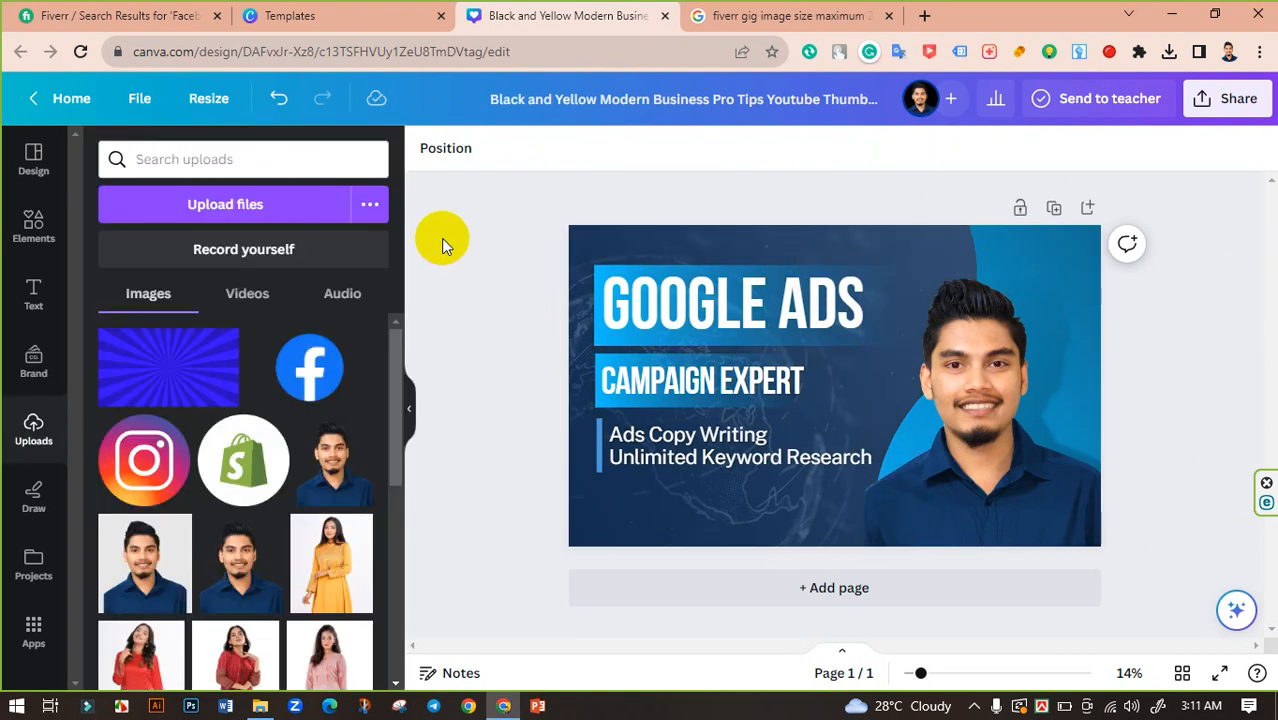
# Darken the background image's navy colour to #102A49.
pyautogui.click(600, 240)
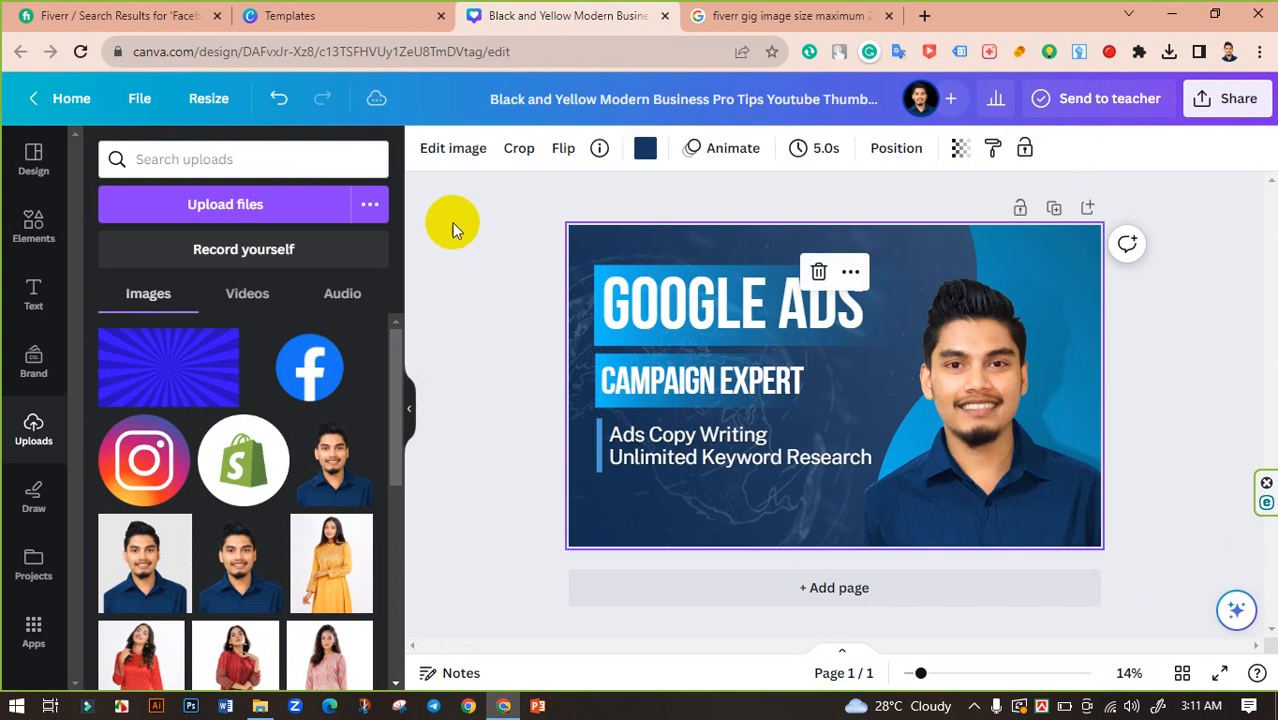
pyautogui.click(643, 148)
pyautogui.click(260, 261)
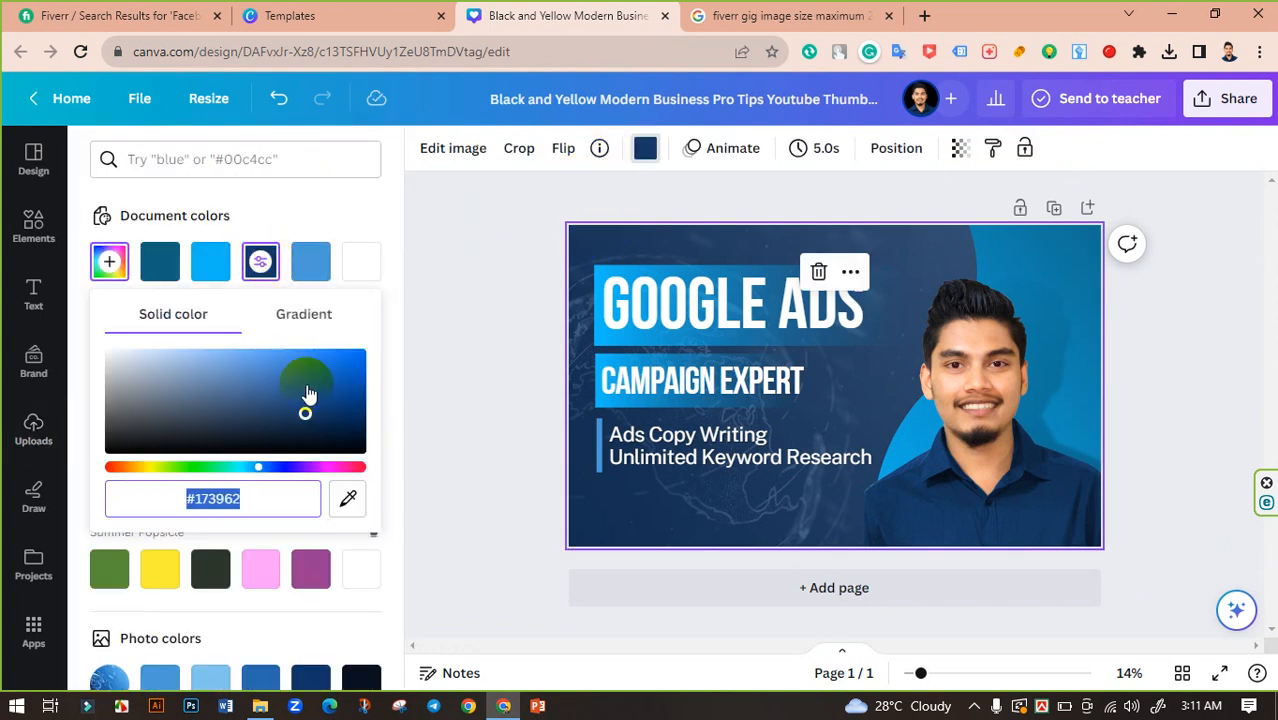
pyautogui.click(308, 416)
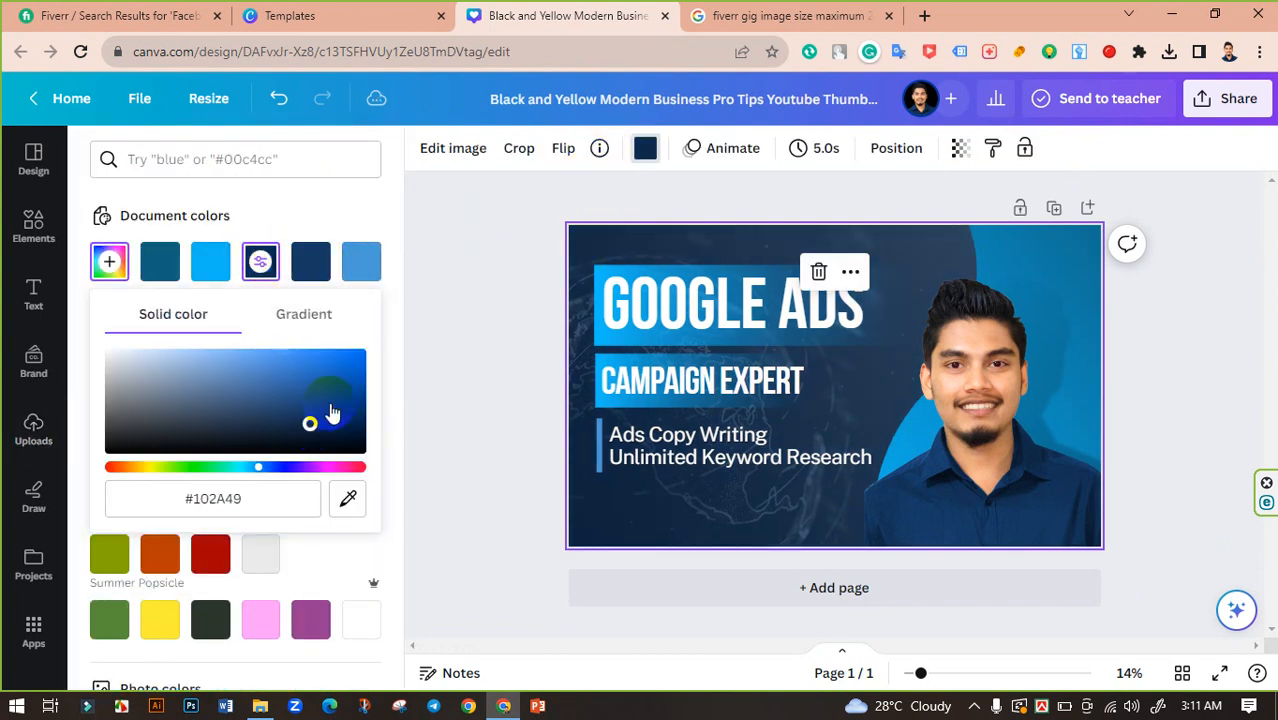
pyautogui.click(450, 288)
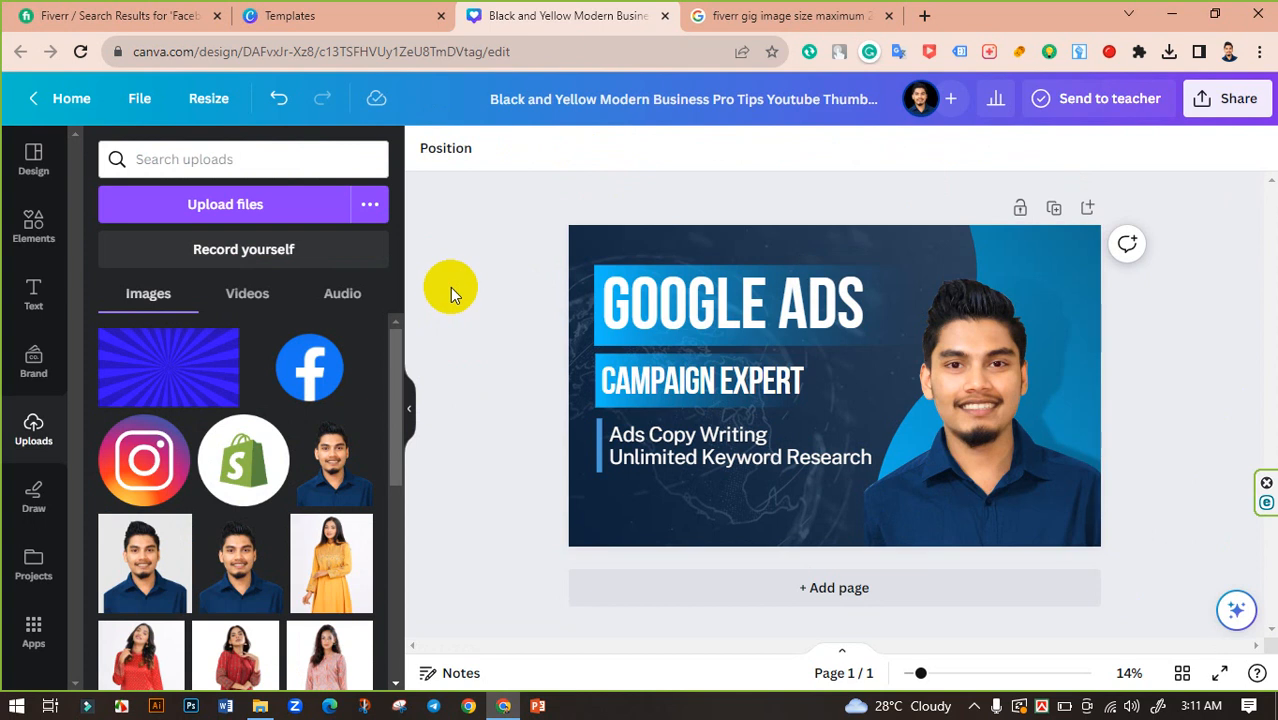
# Search the design elements for "order now" graphics.
pyautogui.click(30, 228)
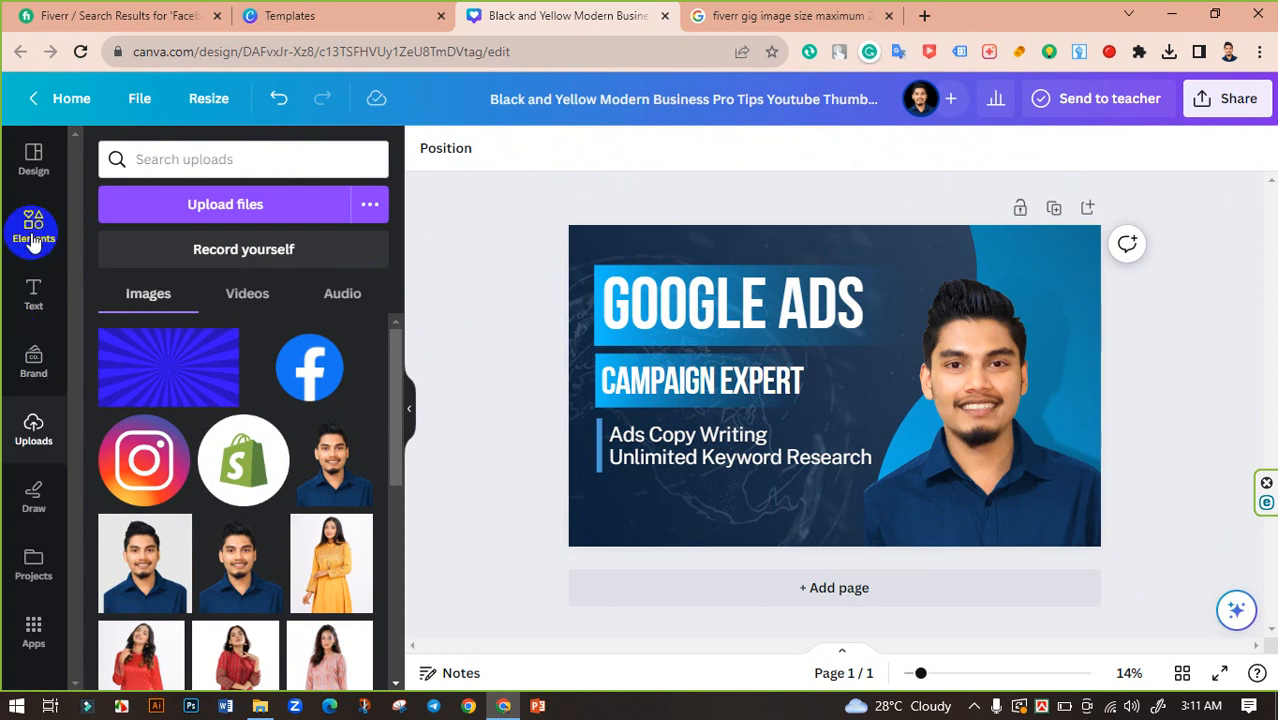
pyautogui.click(214, 157)
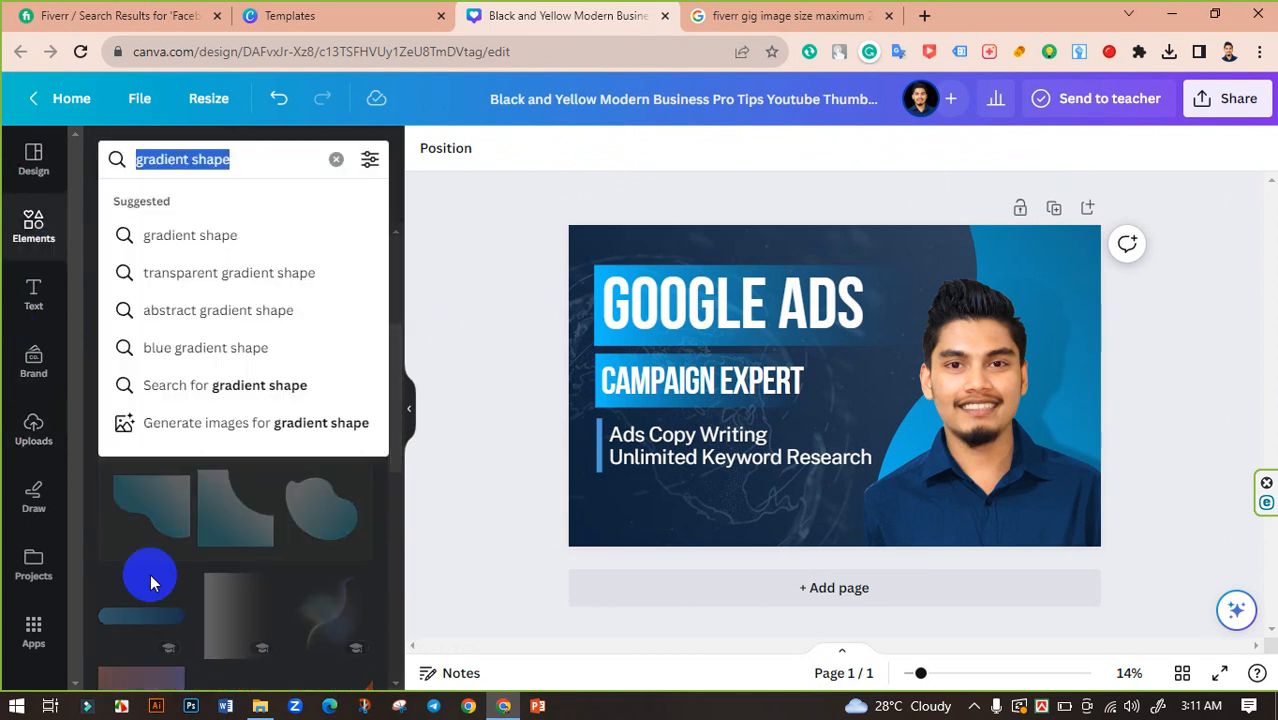
pyautogui.write("jkl;'")
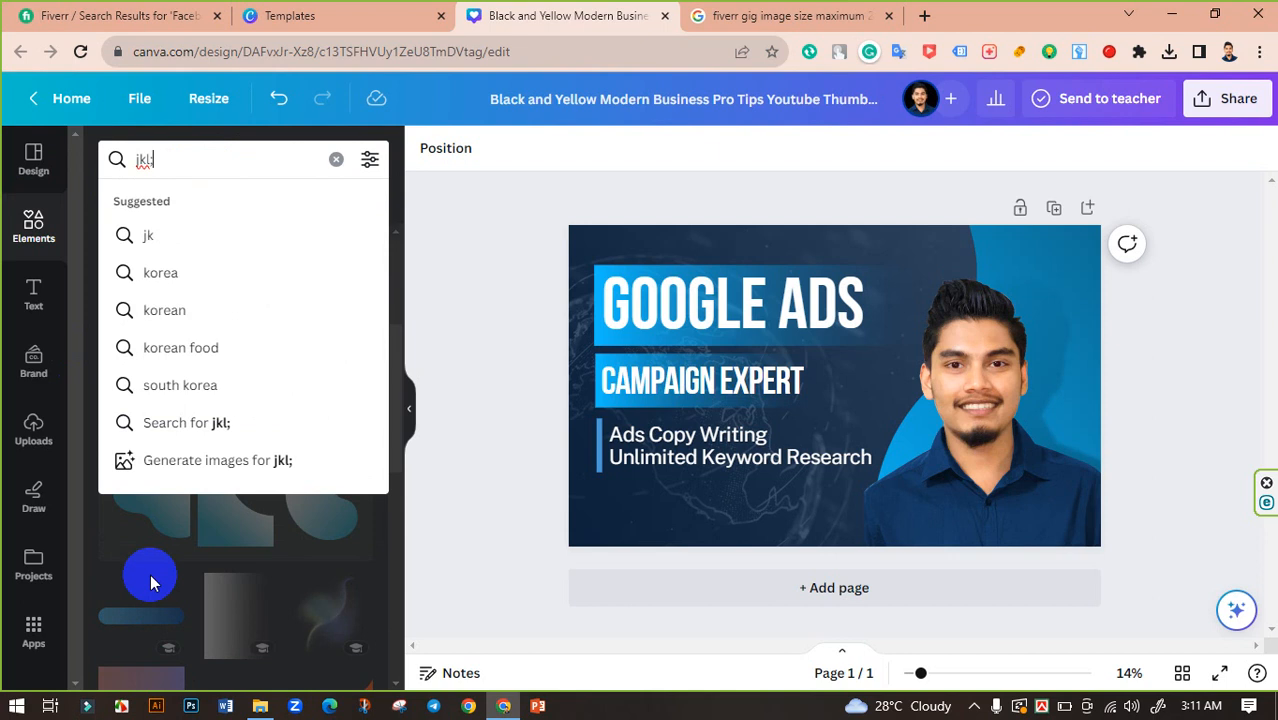
pyautogui.press('BackSpace')
pyautogui.press('BackSpace')
pyautogui.press('BackSpace')
pyautogui.press('BackSpace')
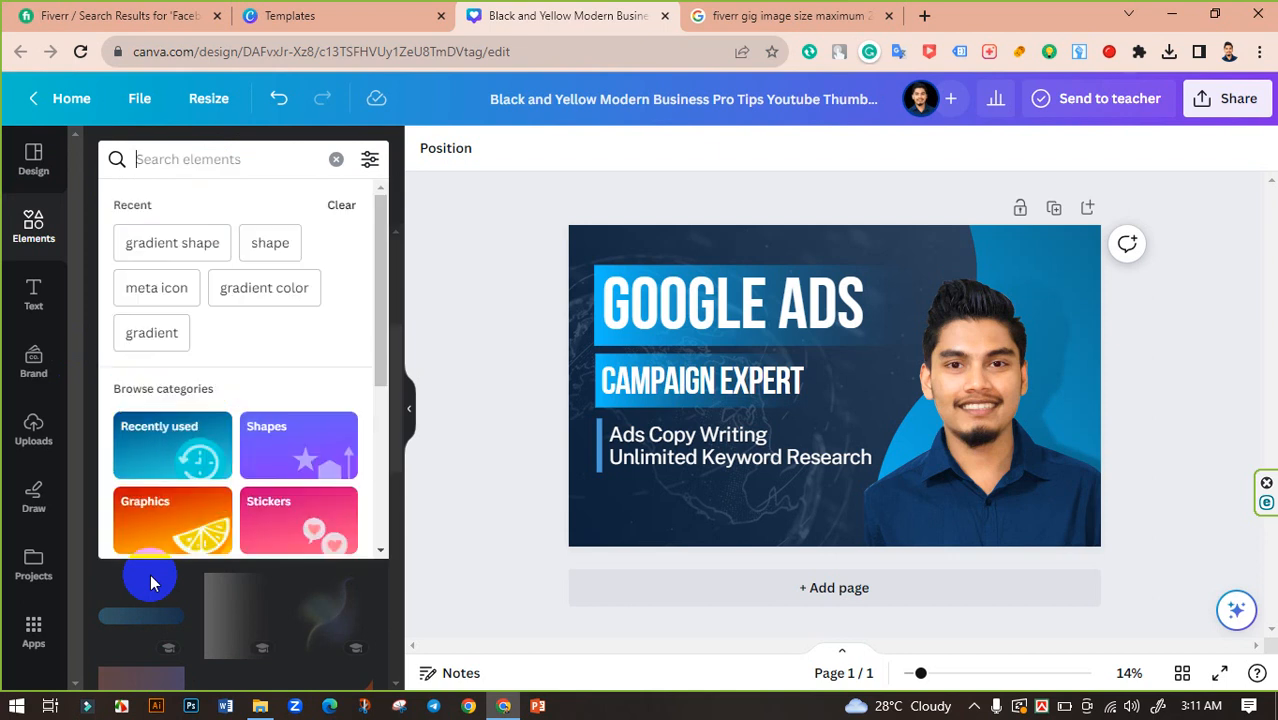
pyautogui.click(244, 160)
pyautogui.write('or')
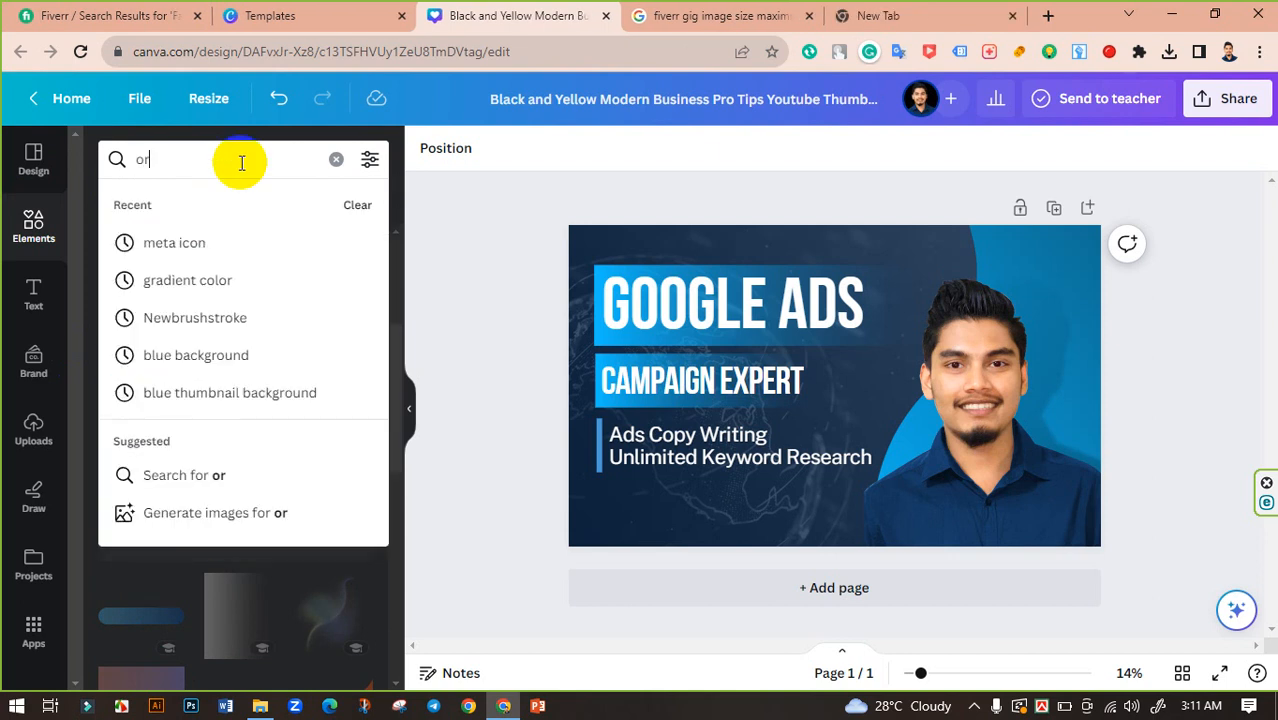
pyautogui.write('dw')
pyautogui.press('BackSpace')
pyautogui.write('er')
pyautogui.press('BackSpace')
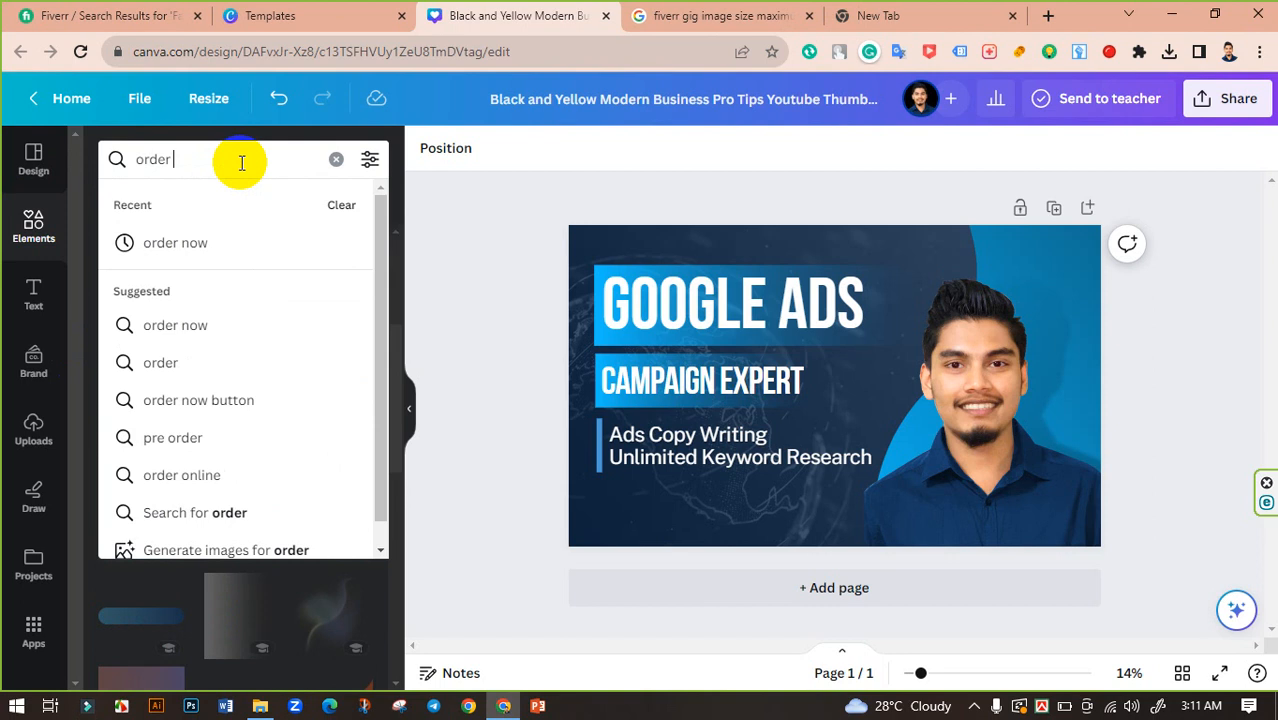
pyautogui.click(203, 244)
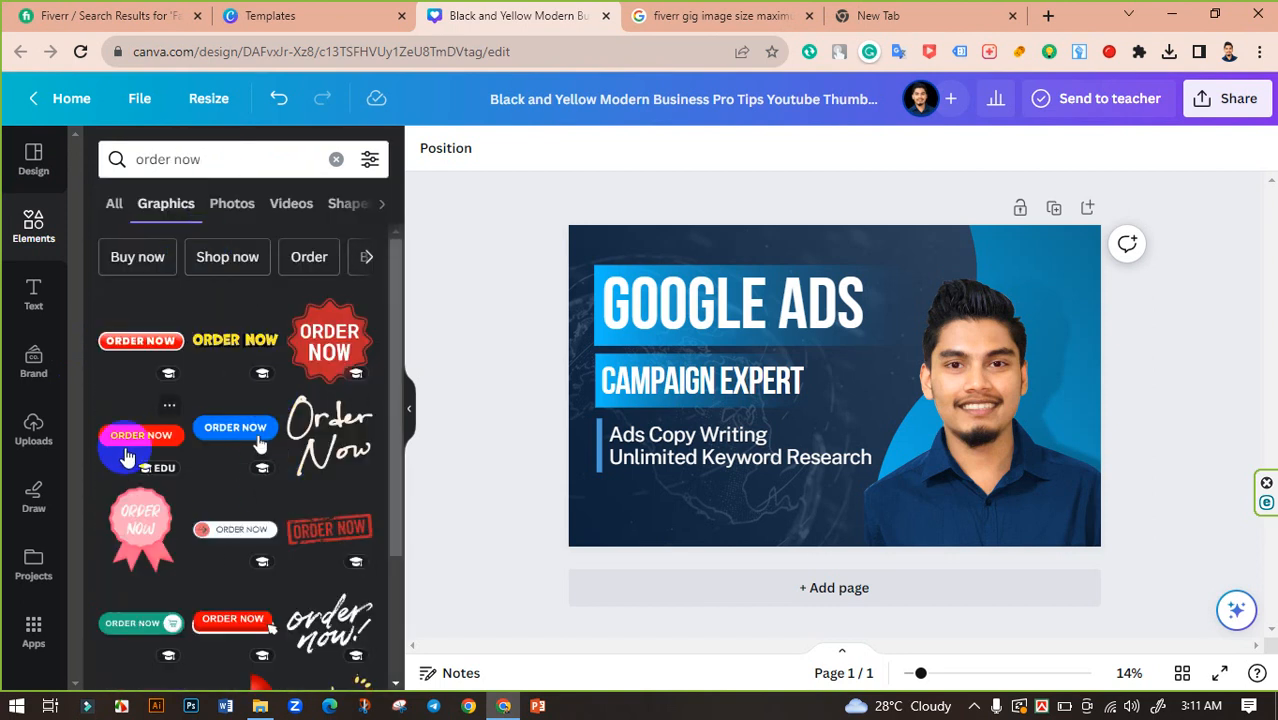
# Place the plain red ORDER NOW button, reduced in size, below the service list and recolour it to #4b9ad7.
pyautogui.click(130, 440)
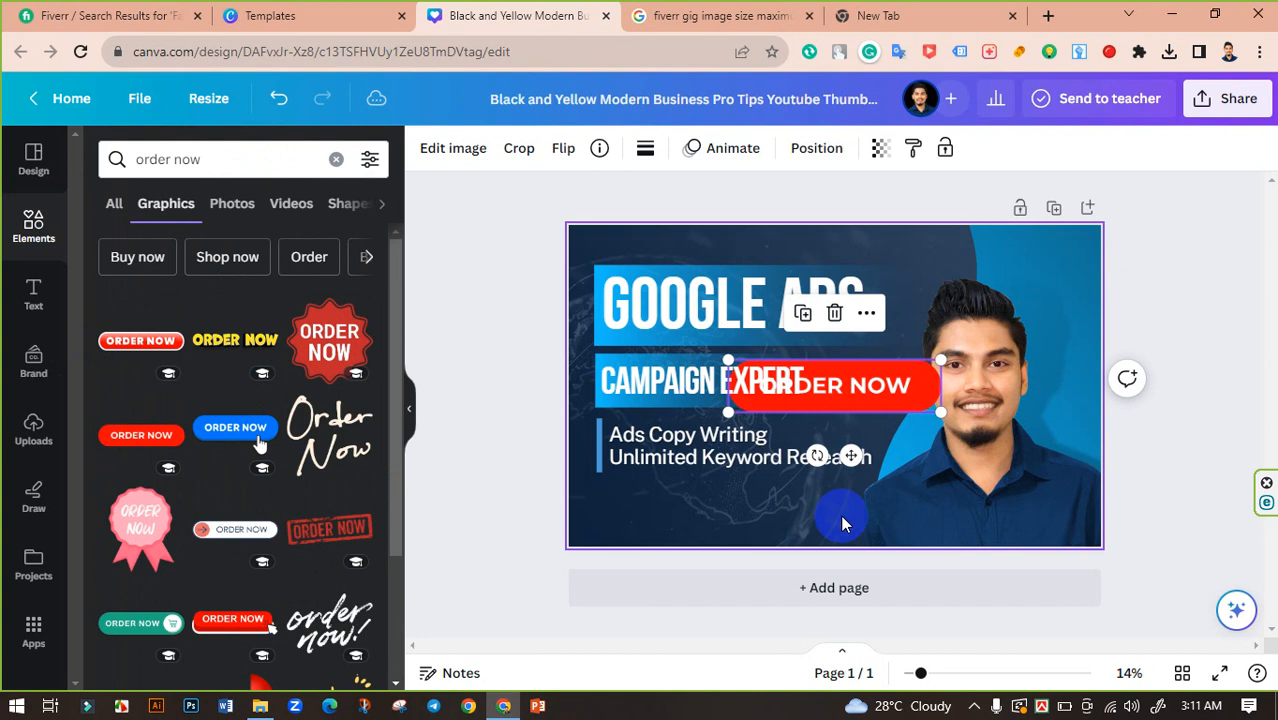
pyautogui.moveTo(901, 381); pyautogui.dragTo(704, 506)
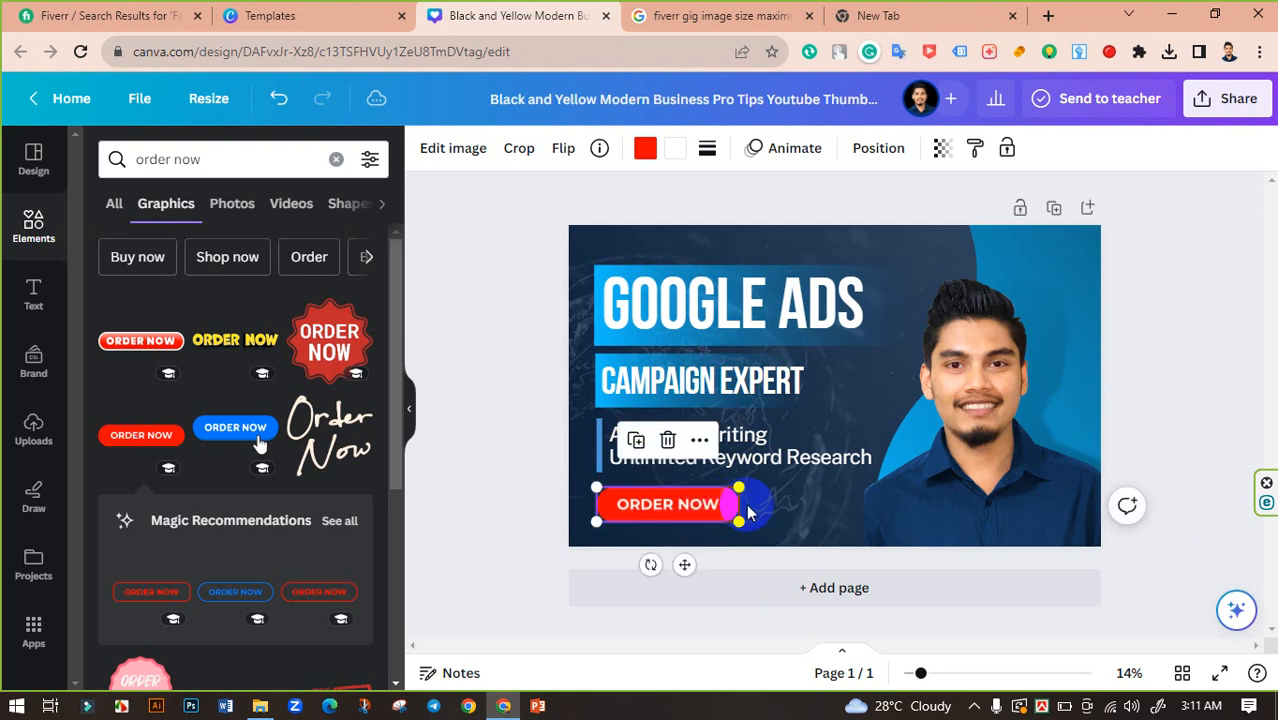
pyautogui.click(645, 148)
pyautogui.click(310, 263)
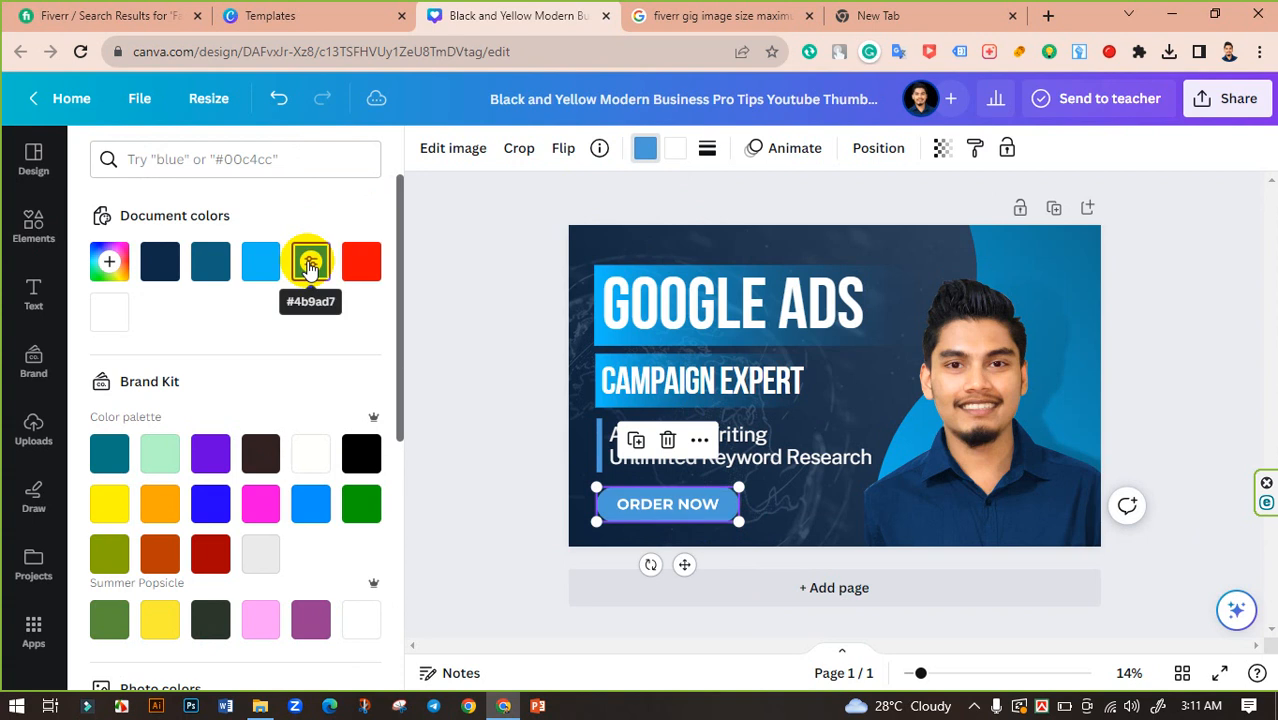
pyautogui.click(489, 357)
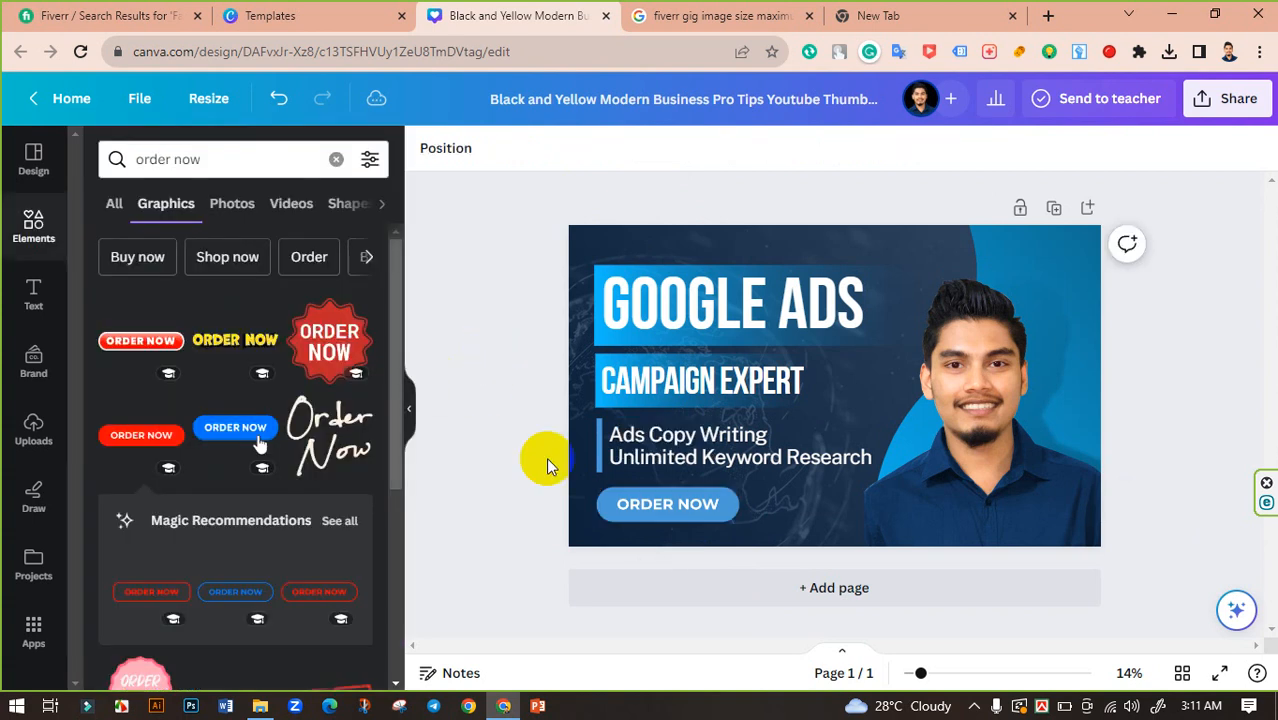
pyautogui.click(650, 505)
pyautogui.click(525, 430)
# Browse further order now graphics, try the purple ORDER NOW button with an arrow on the design, and delete it.
pyautogui.scroll(-5, 308, 487)
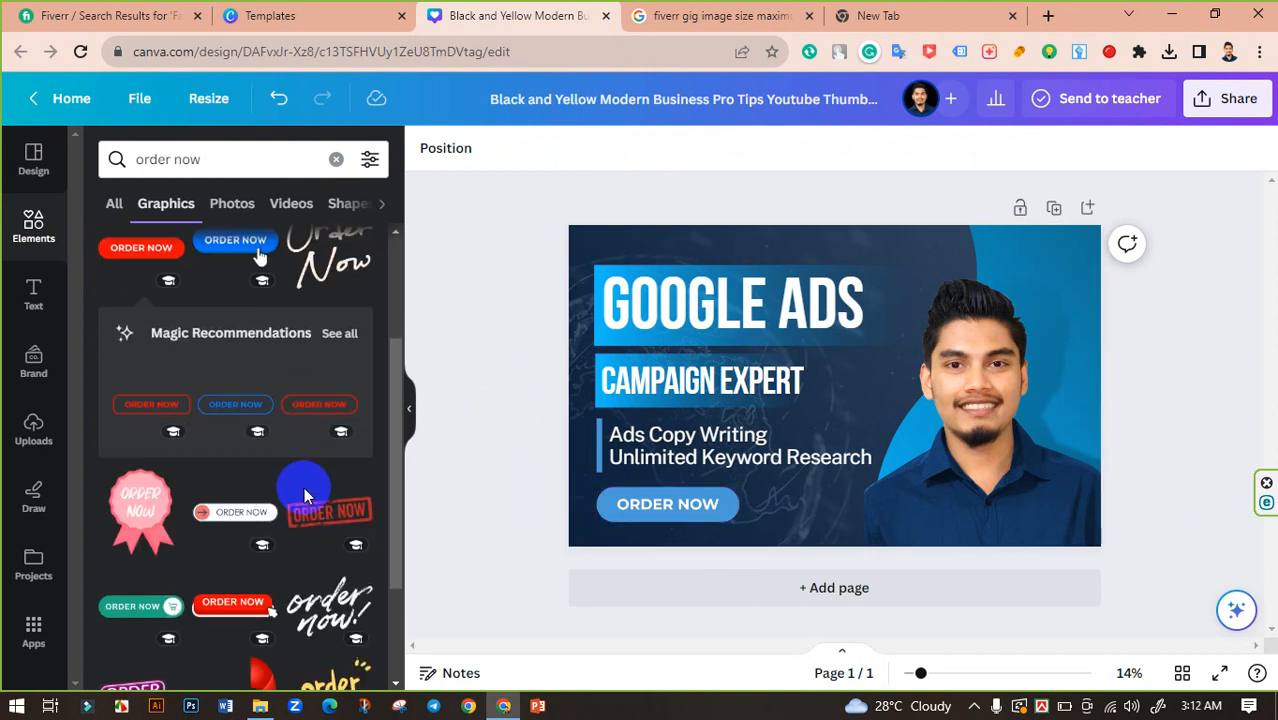
pyautogui.scroll(3, 251, 465)
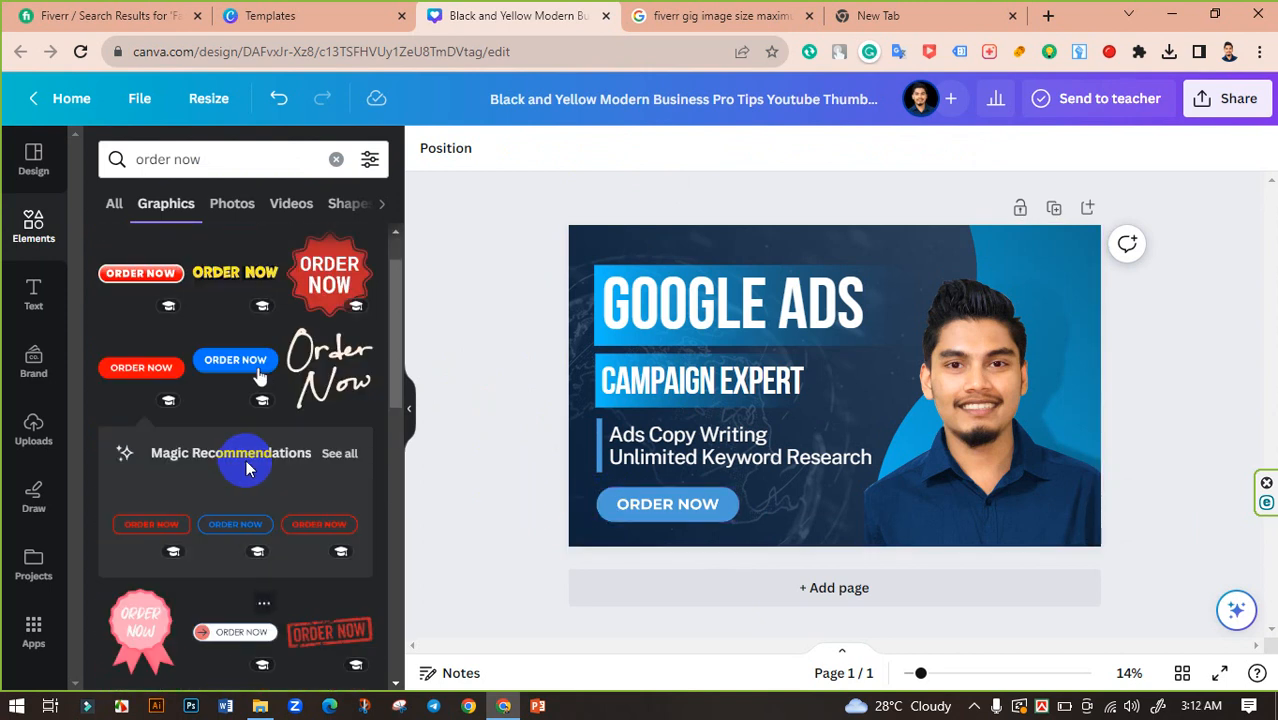
pyautogui.scroll(-5, 265, 451)
pyautogui.scroll(-4, 157, 420)
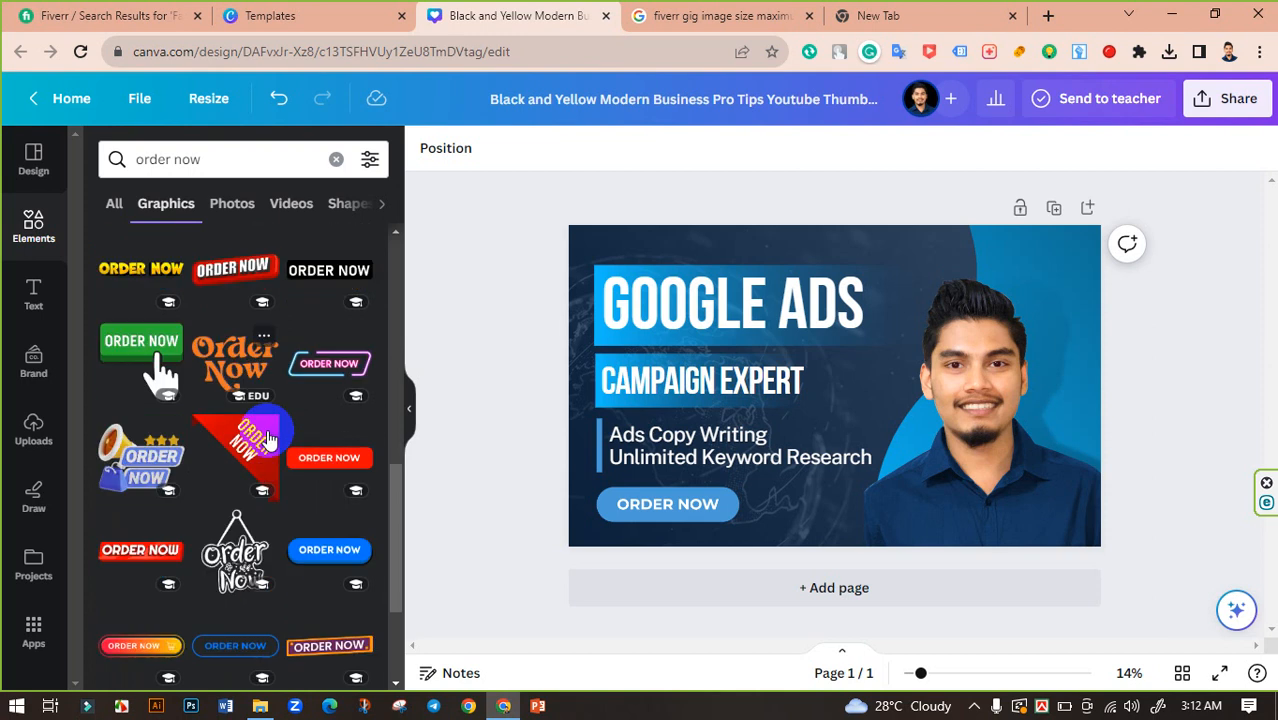
pyautogui.scroll(-8, 160, 265)
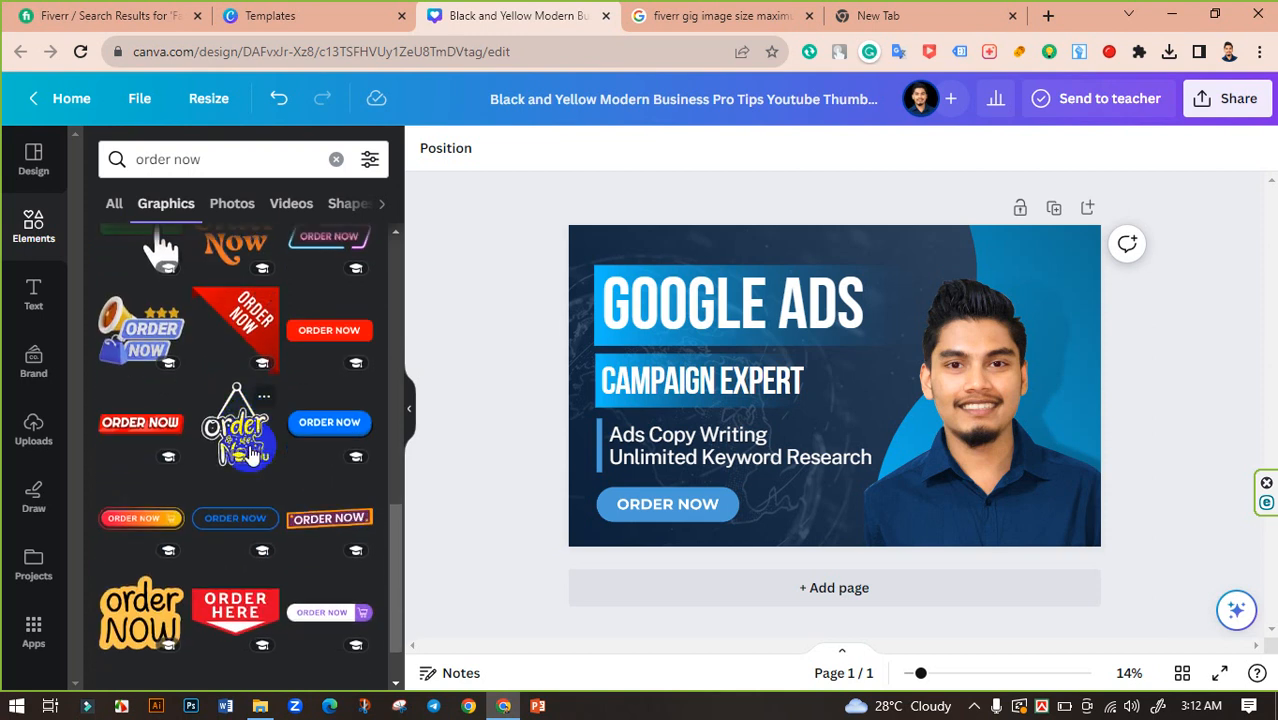
pyautogui.scroll(-1, 246, 461)
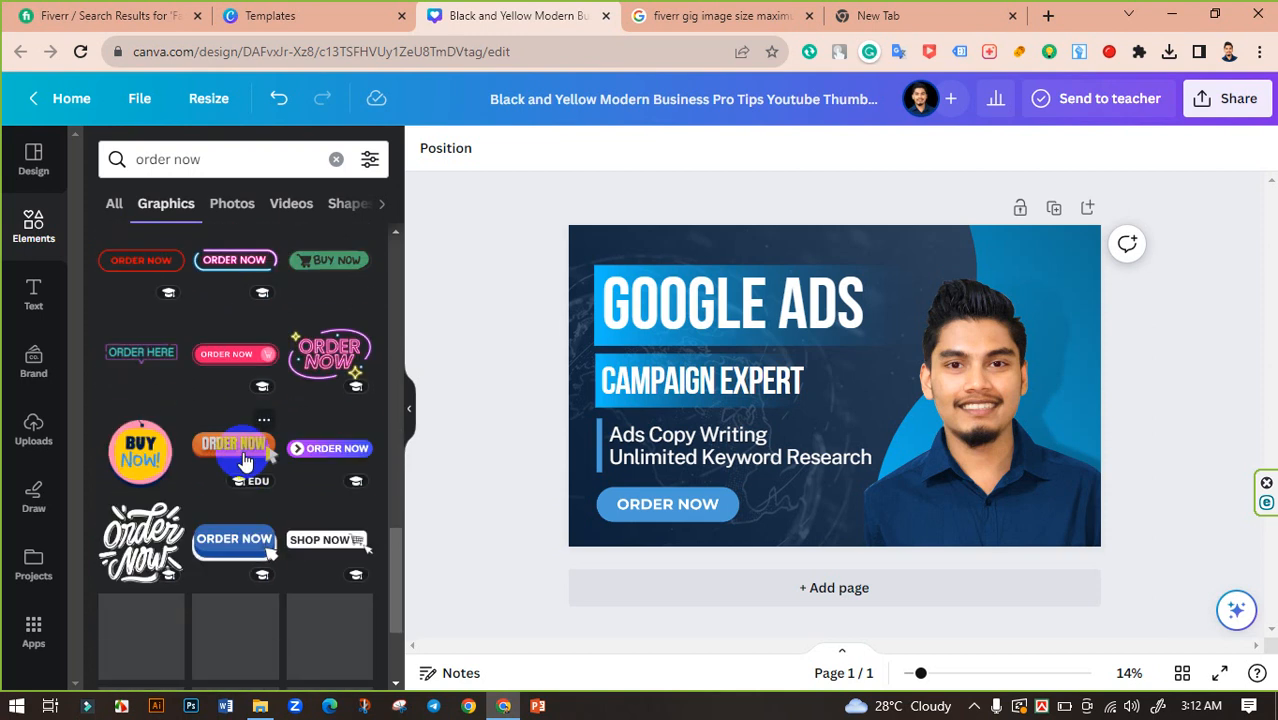
pyautogui.click(300, 448)
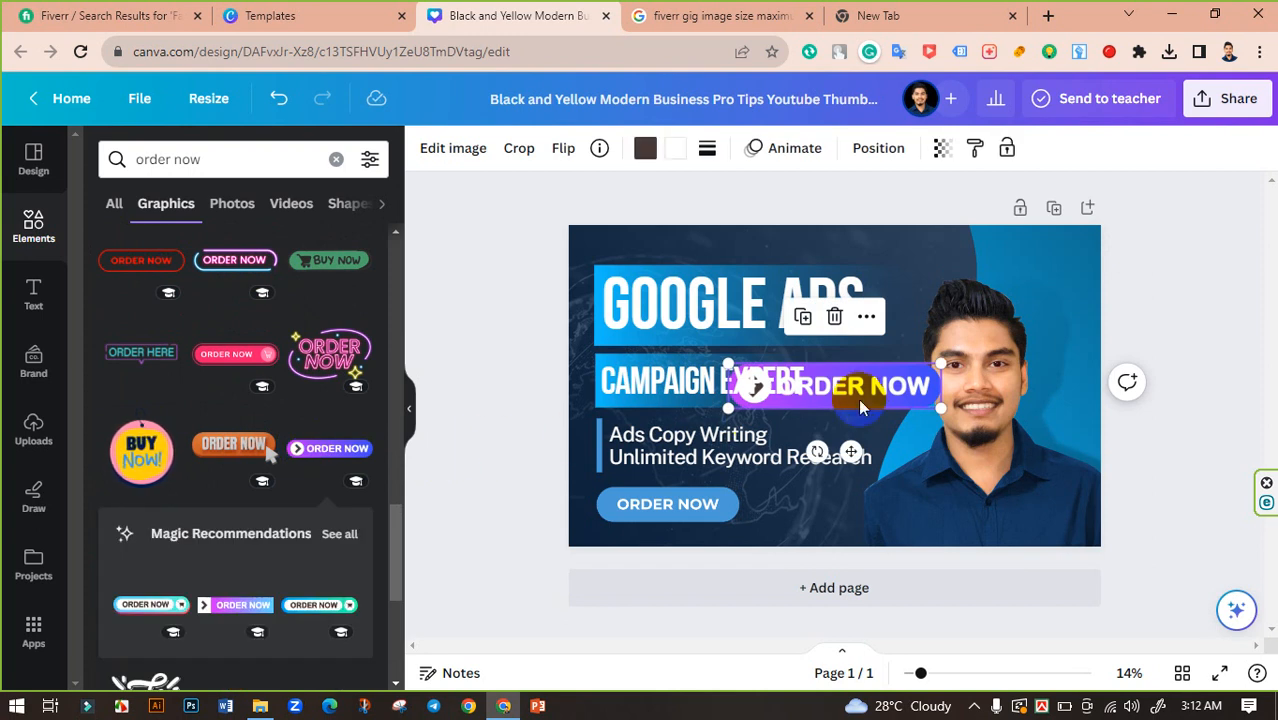
pyautogui.moveTo(874, 387); pyautogui.dragTo(878, 507)
pyautogui.press('Delete')
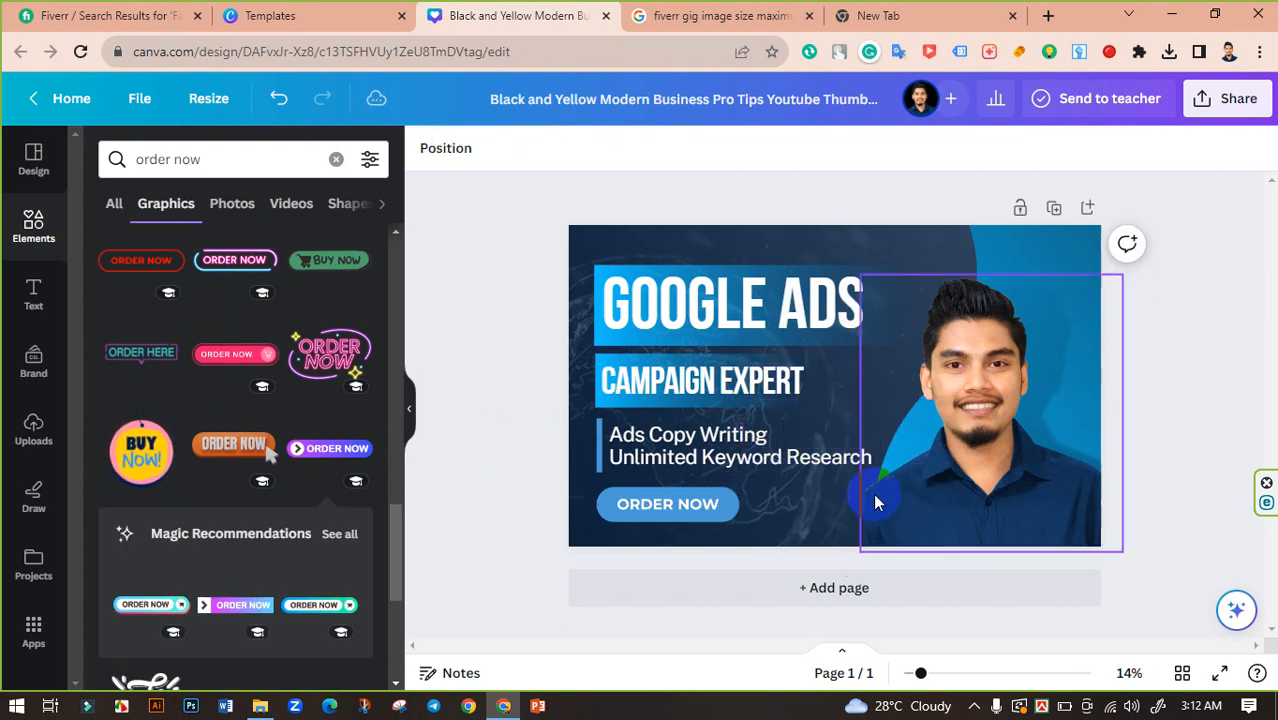
pyautogui.scroll(-3, 257, 479)
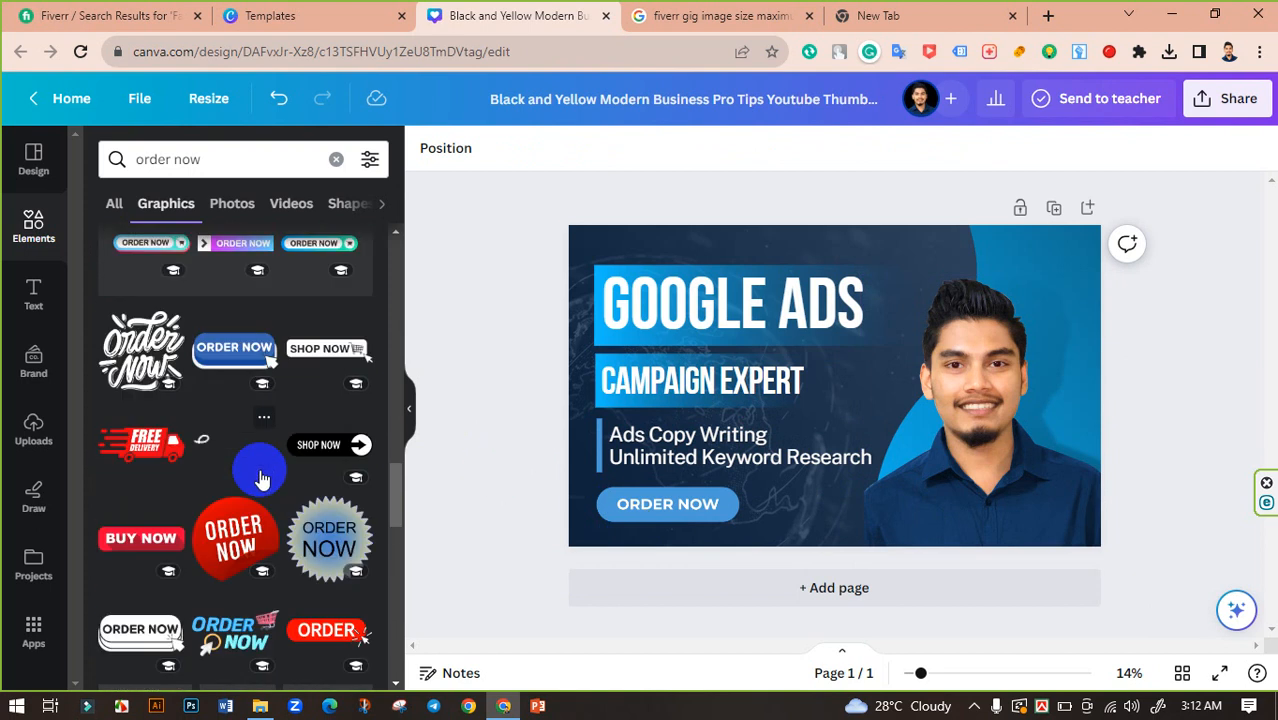
pyautogui.scroll(-1, 260, 485)
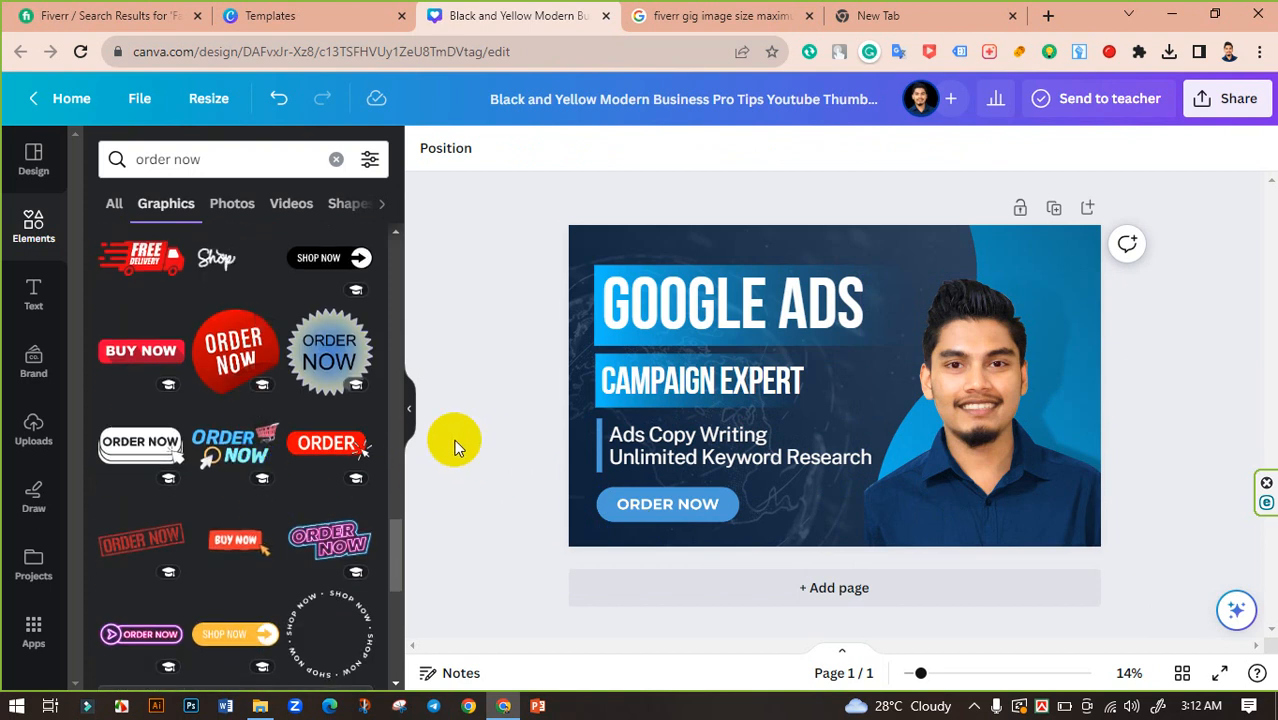
# Nudge the ORDER NOW button so its left edge aligns with the headline boxes and the service list's bar.
pyautogui.click(409, 409)
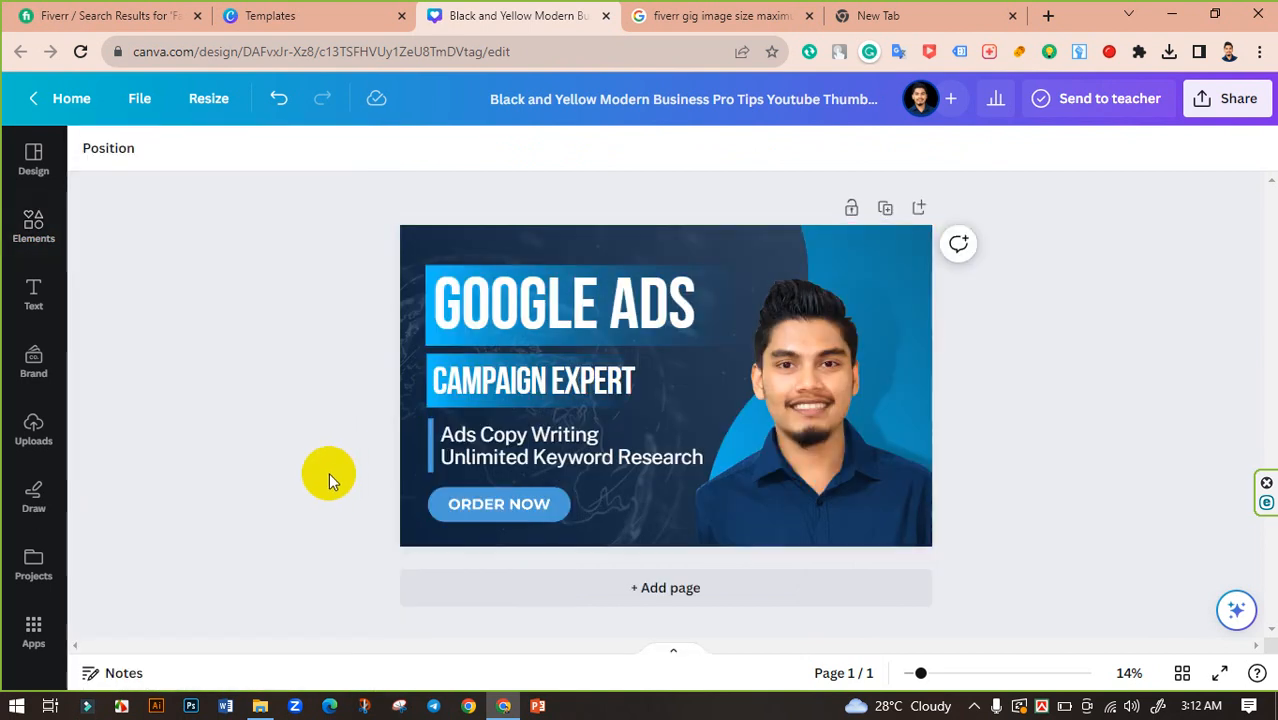
pyautogui.click(478, 502)
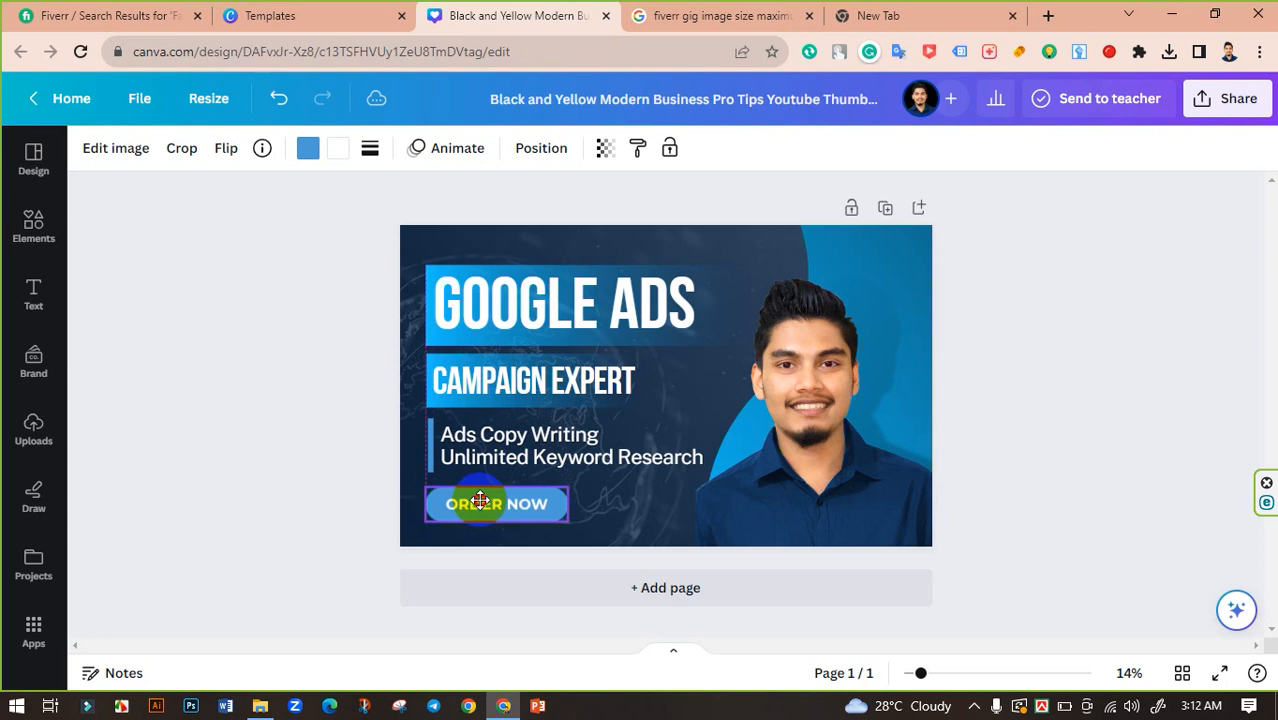
pyautogui.click(597, 510)
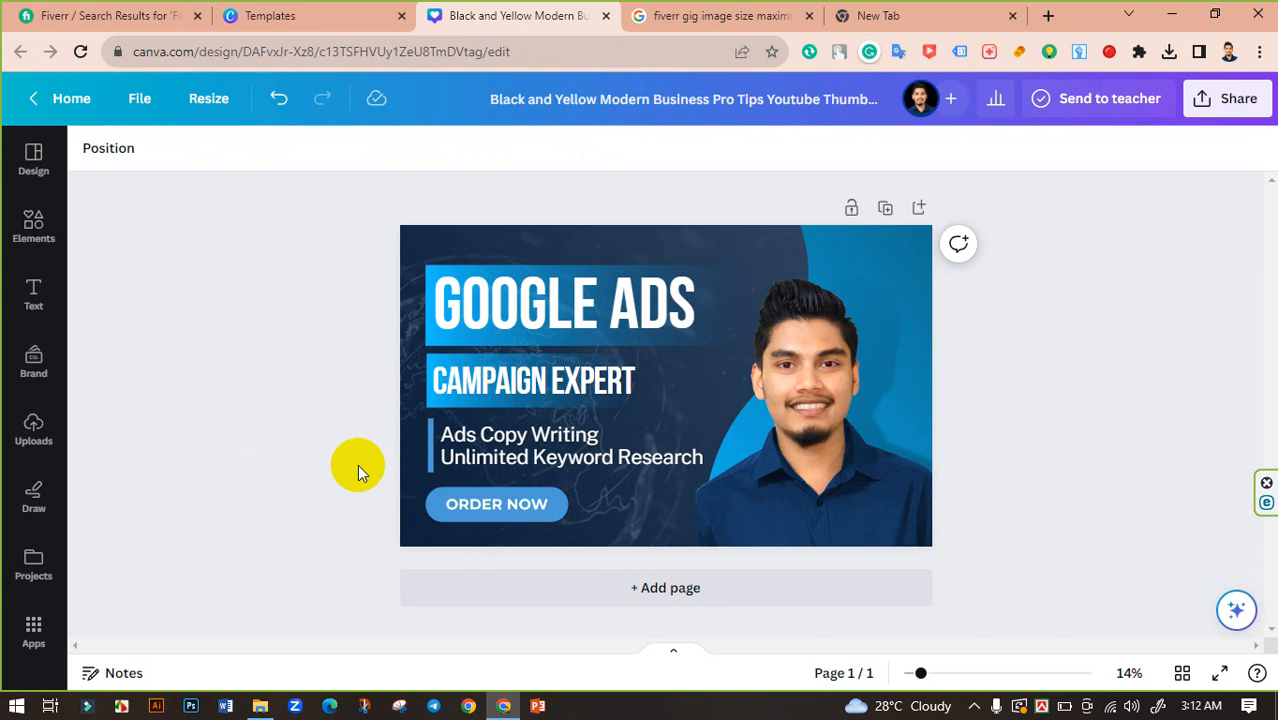
# Search the design elements for "google ads icon" graphics.
pyautogui.click(30, 232)
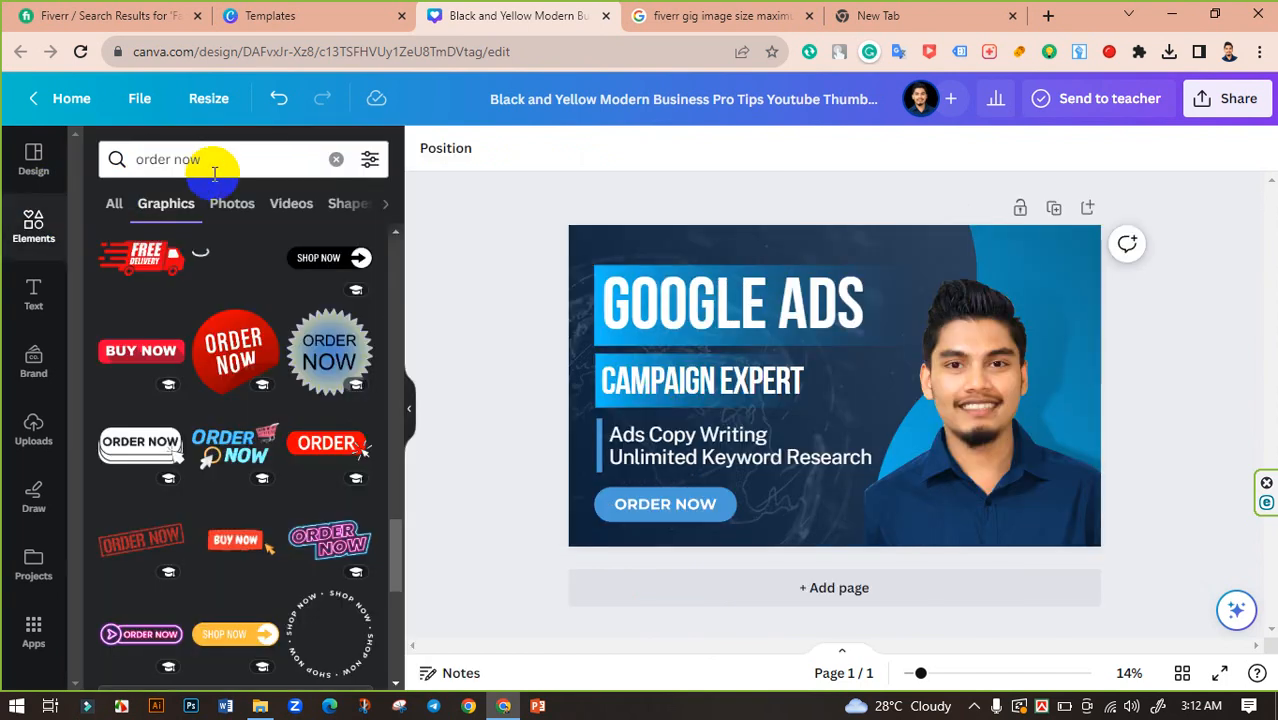
pyautogui.click(211, 160)
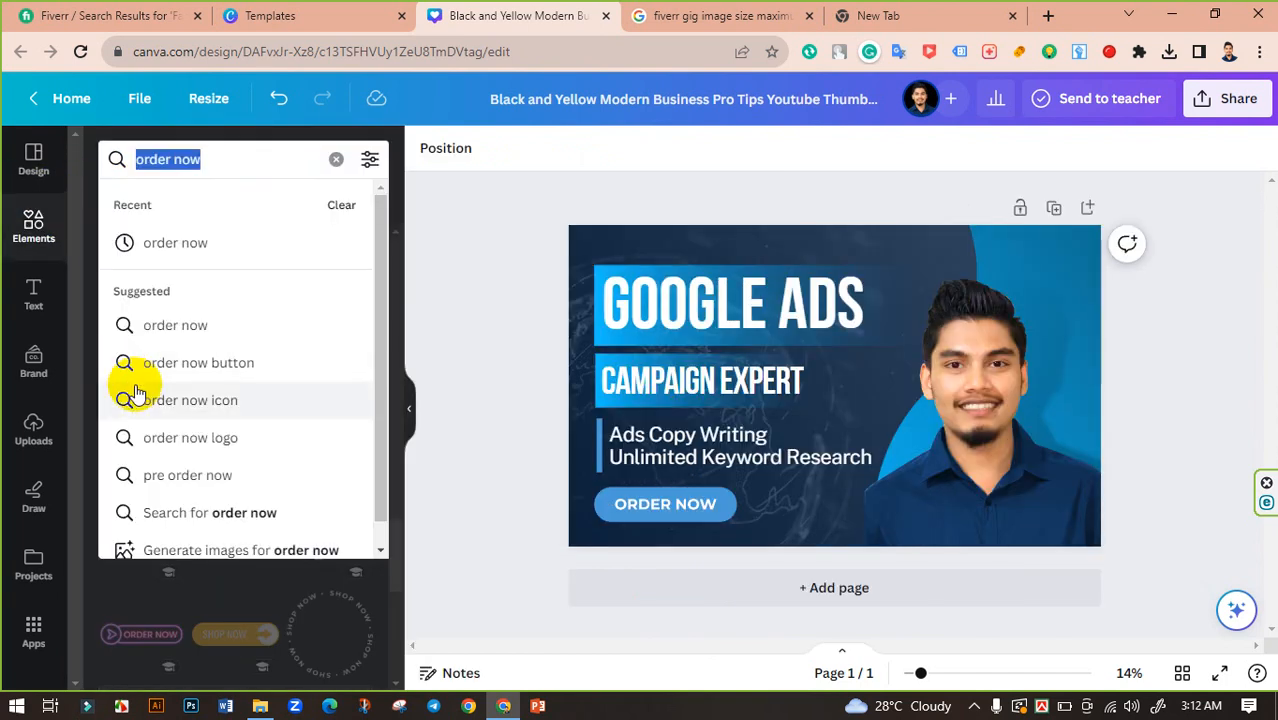
pyautogui.write('google ad')
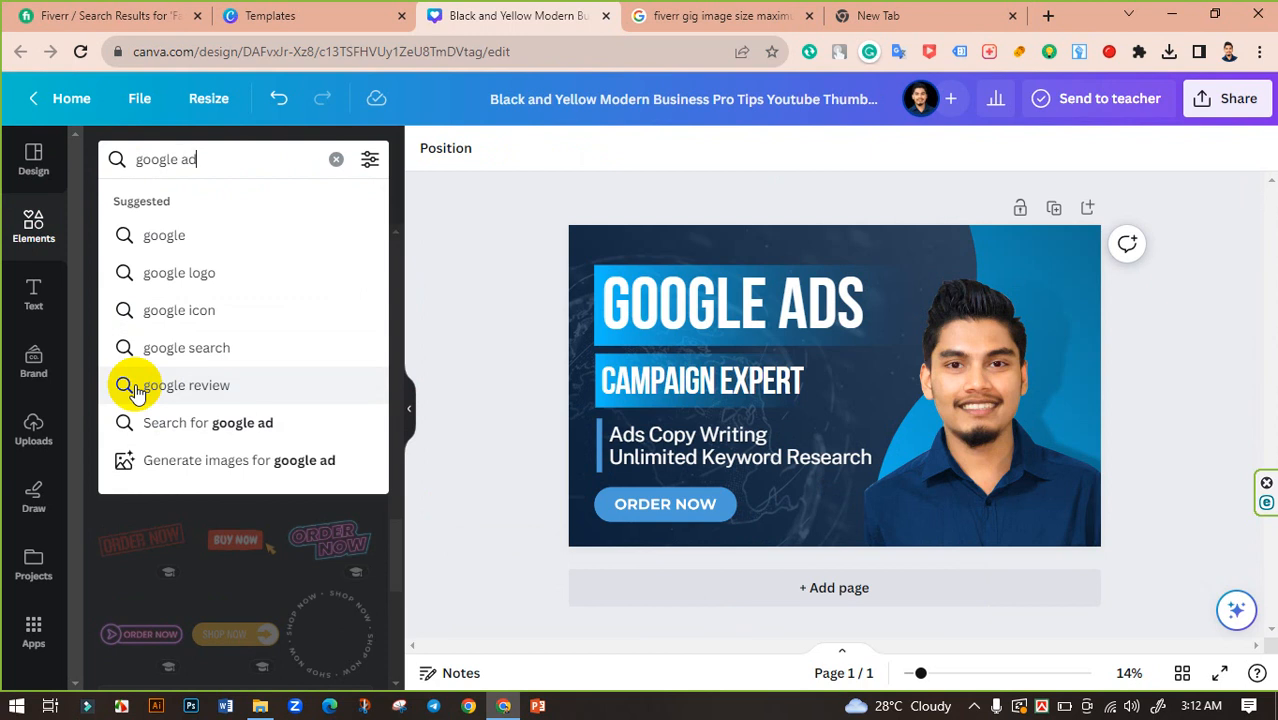
pyautogui.write('s ico')
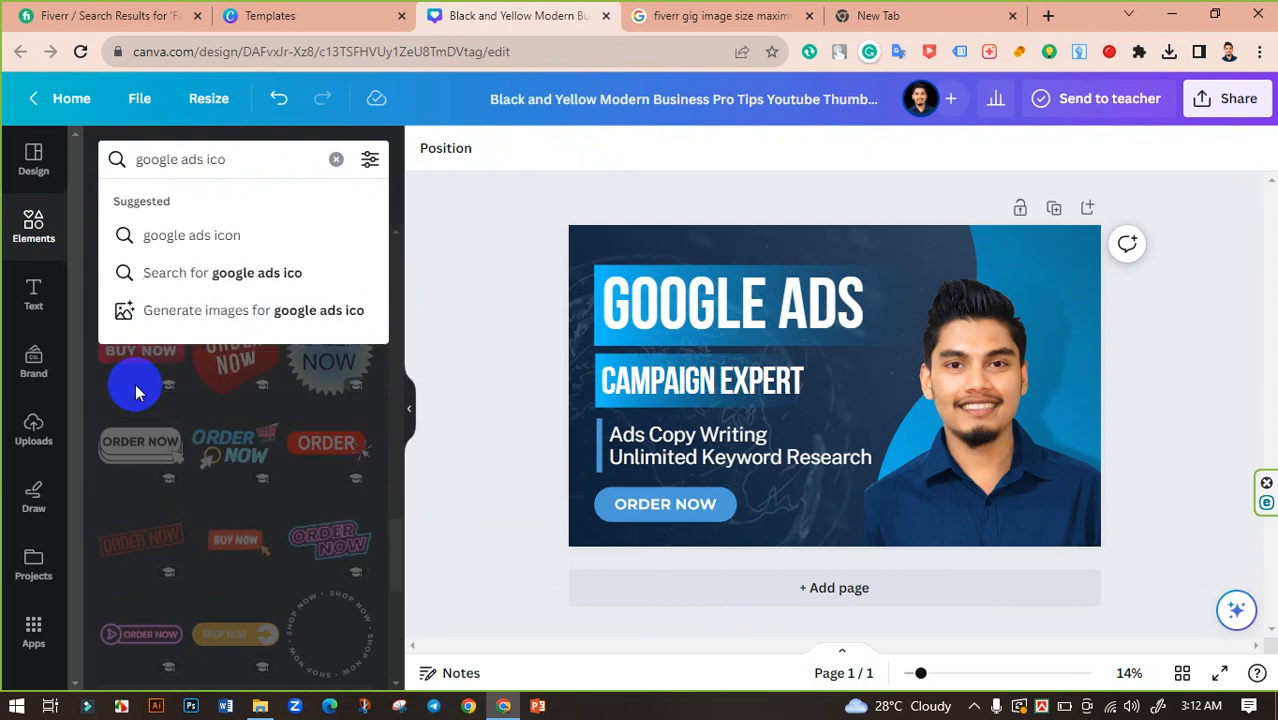
pyautogui.write('n')
pyautogui.press('Return')
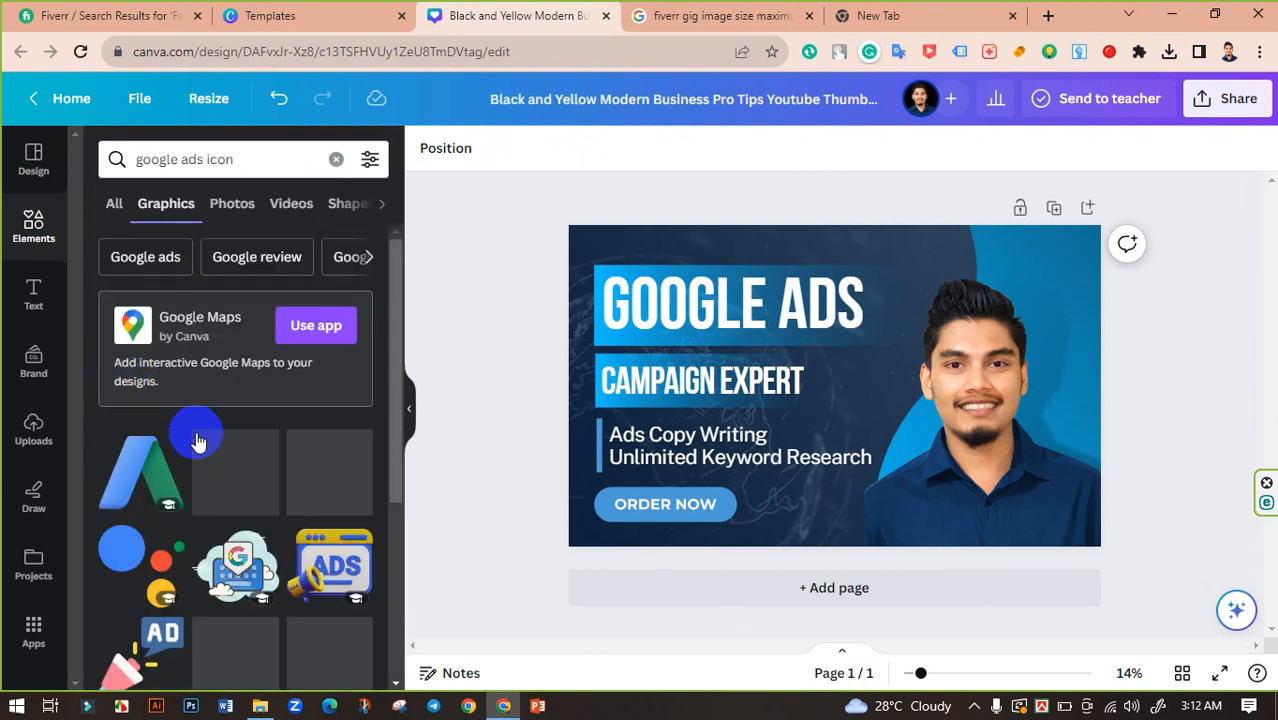
# Place the single-colour outlined Google Ads logo beside the ORDER NOW button, below the service list, and recolour it white.
pyautogui.scroll(-1, 286, 434)
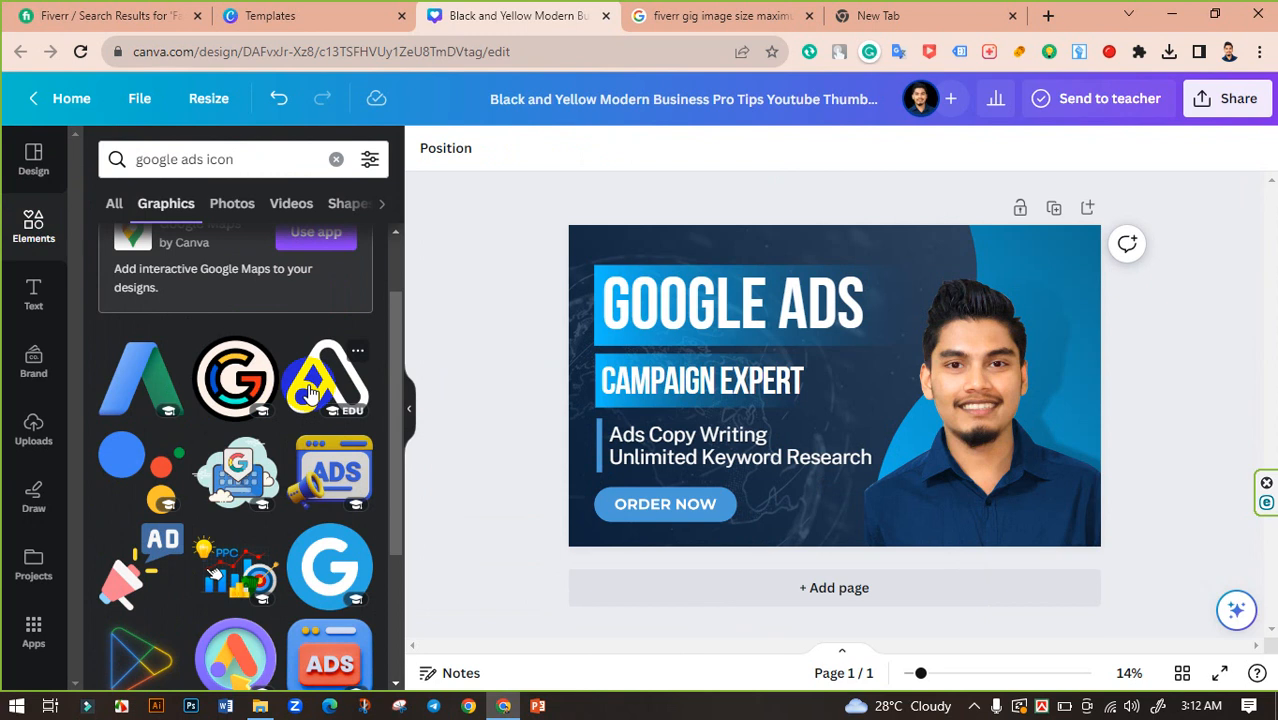
pyautogui.moveTo(310, 392); pyautogui.dragTo(802, 499)
pyautogui.click(645, 148)
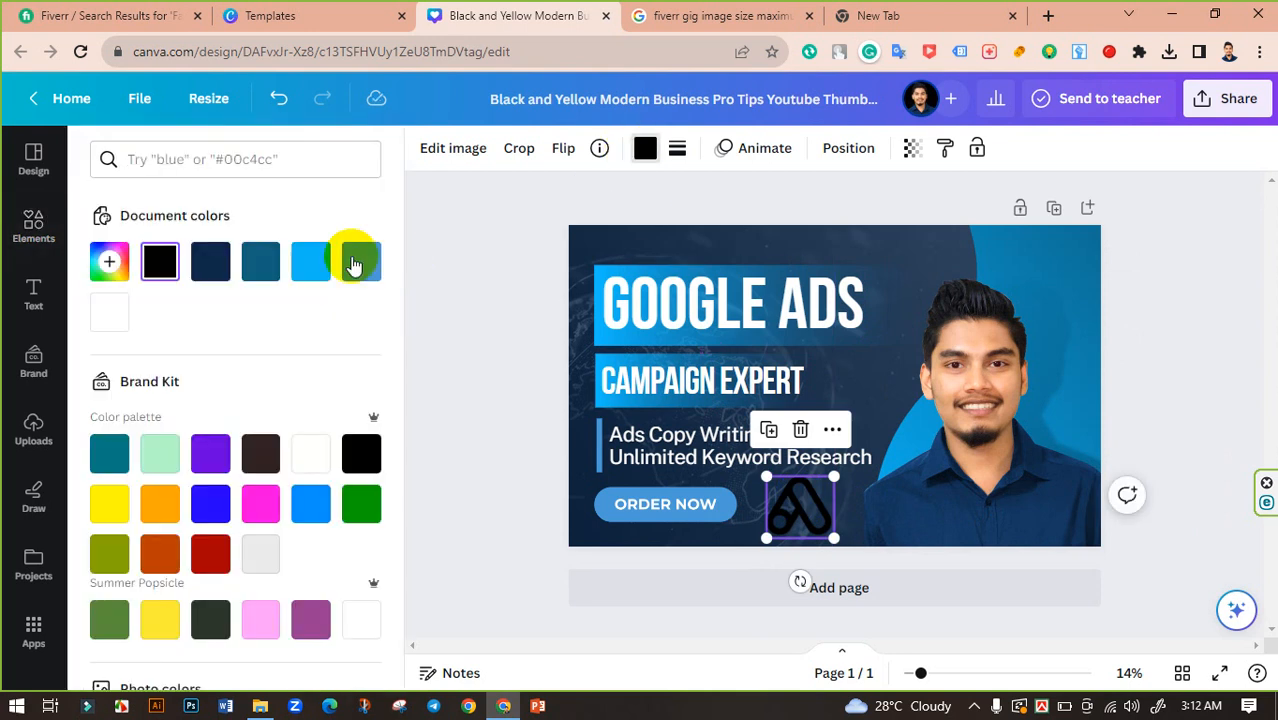
pyautogui.click(310, 264)
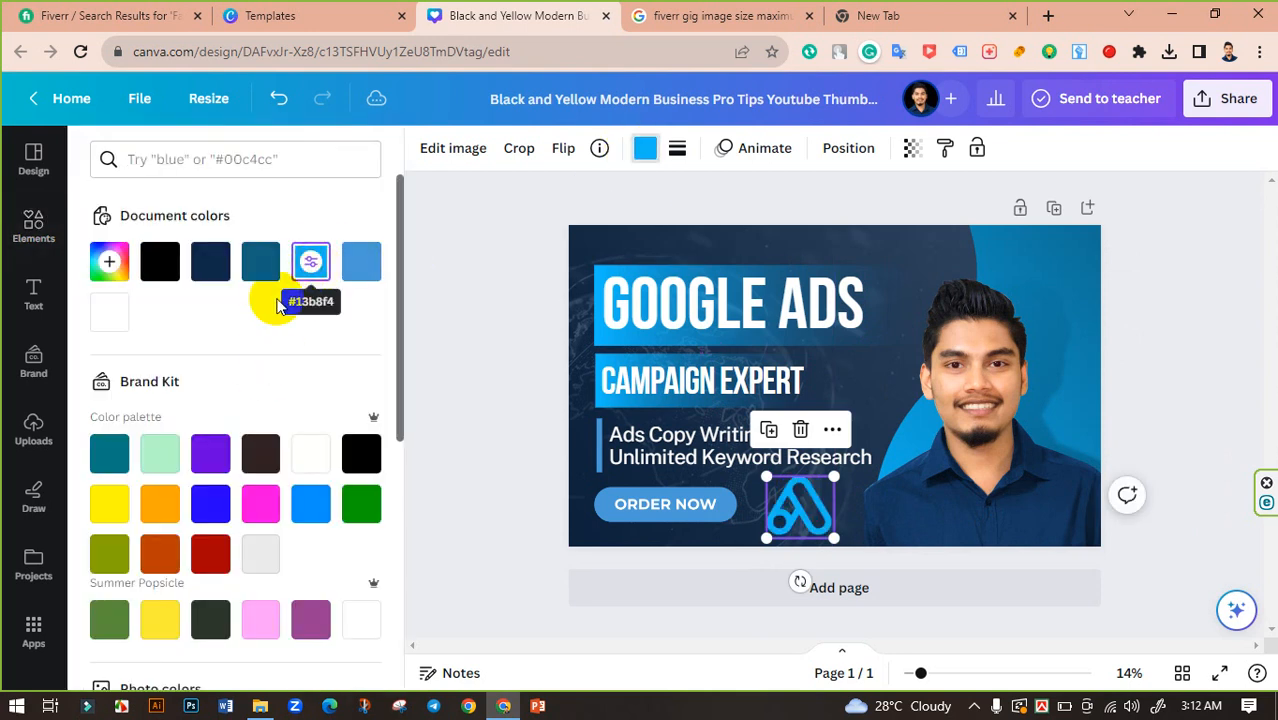
pyautogui.click(110, 312)
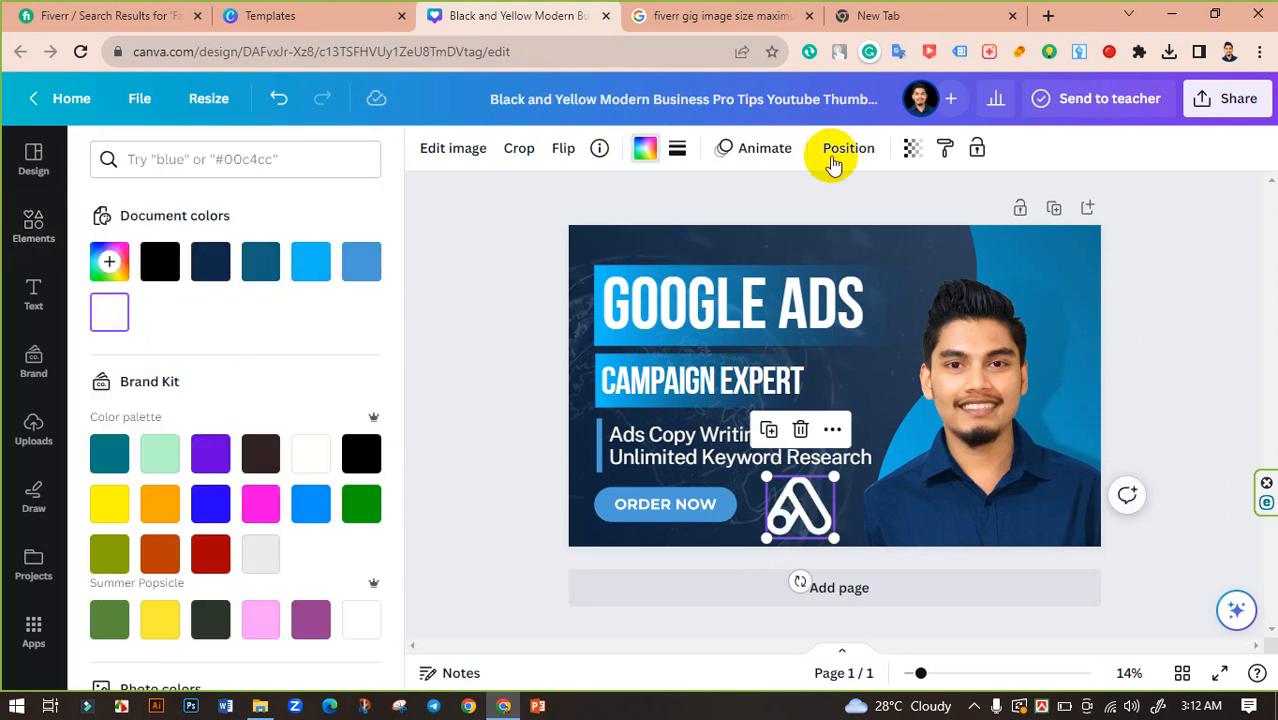
# Set the Google Ads logo's transparency to 50 and deselect it.
pyautogui.click(913, 148)
pyautogui.moveTo(912, 226); pyautogui.dragTo(818, 230)
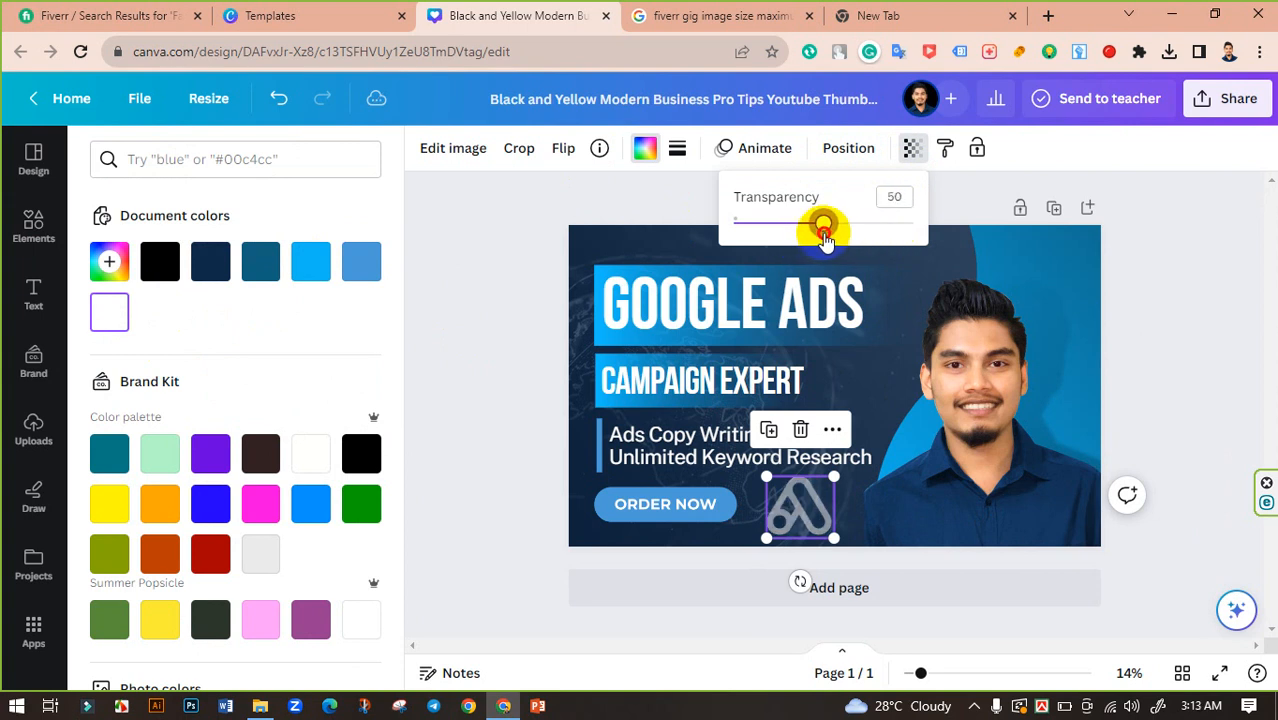
pyautogui.click(531, 343)
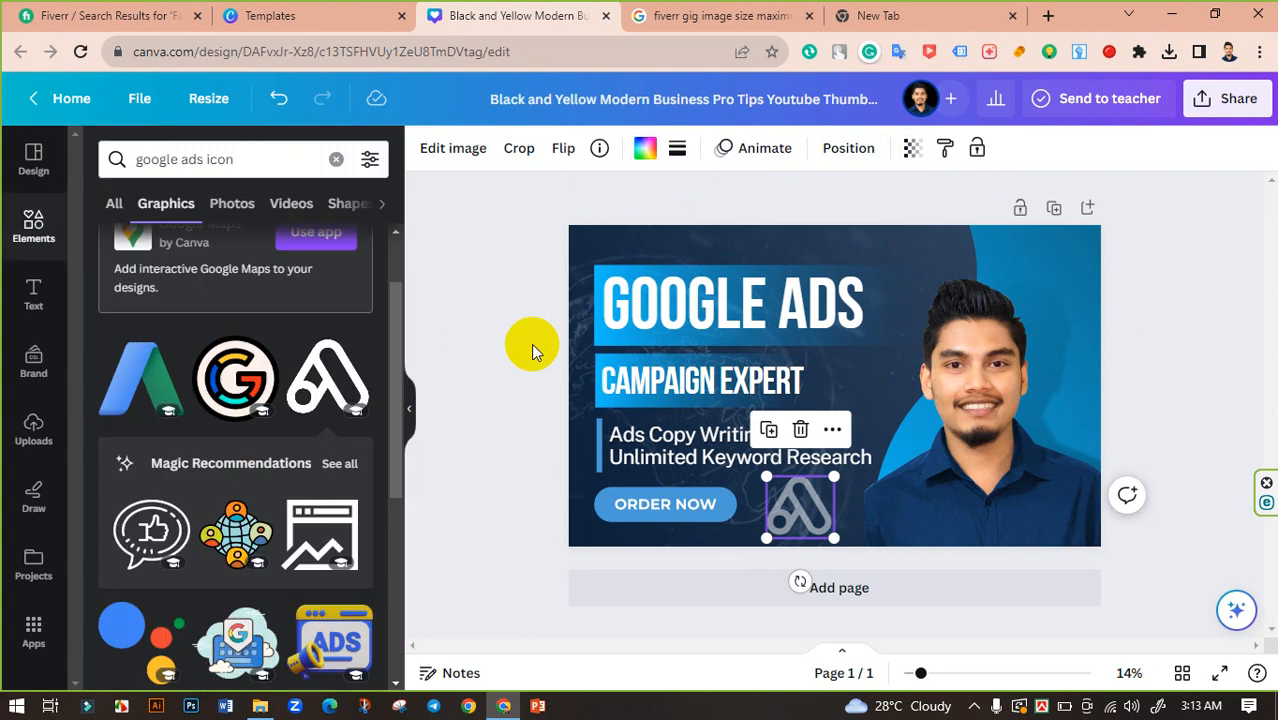
pyautogui.click(490, 325)
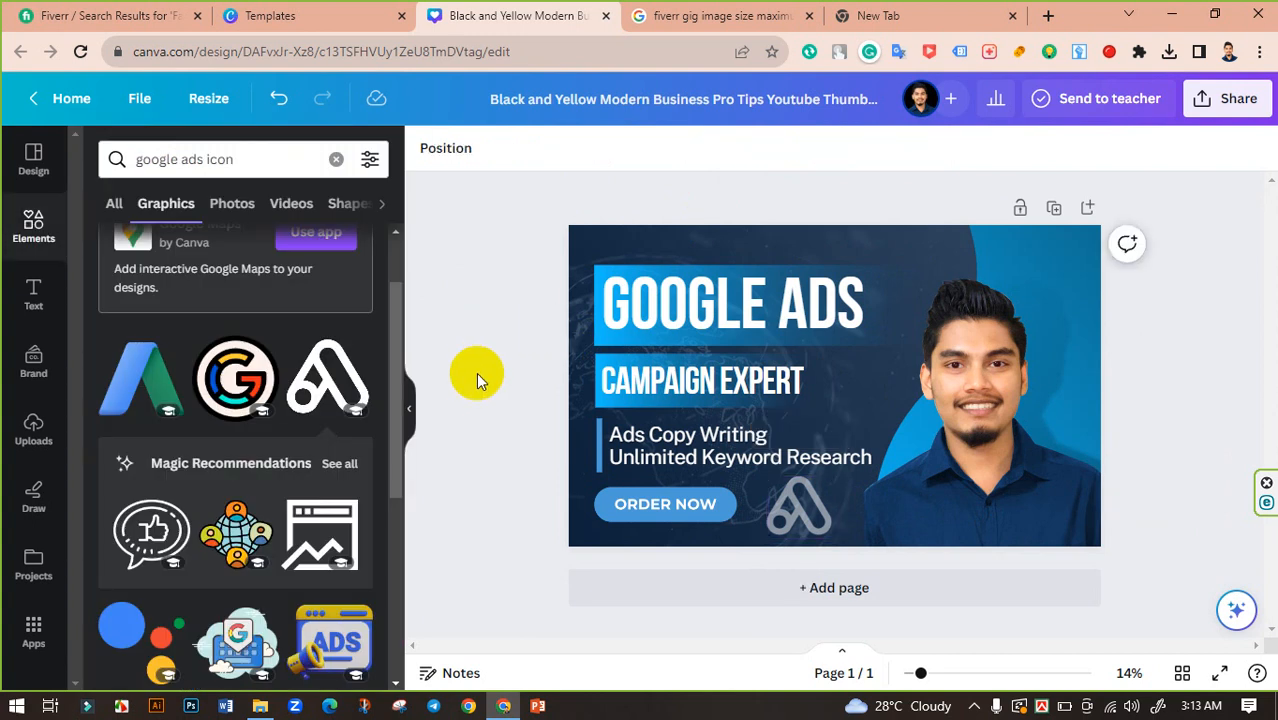